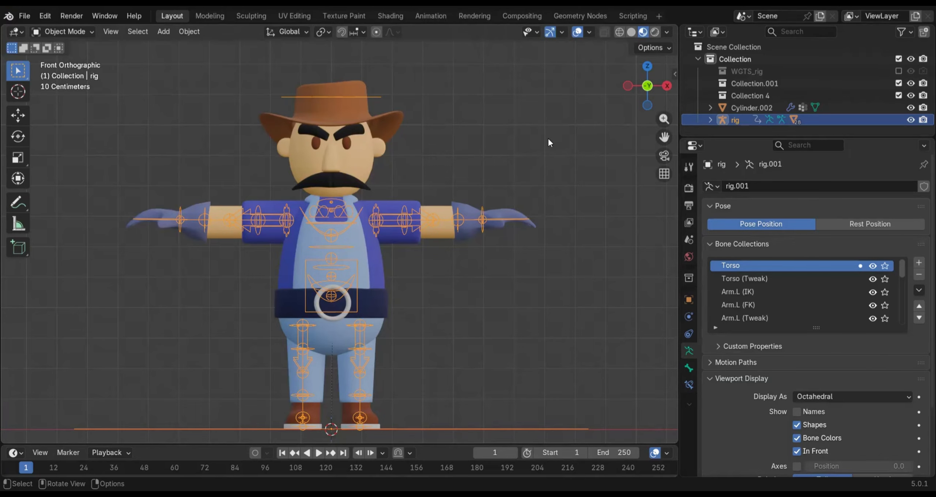
# Enable the Screencast Keys overlay in the Layout workspace's 3D viewport
pyautogui.click(433, 16)
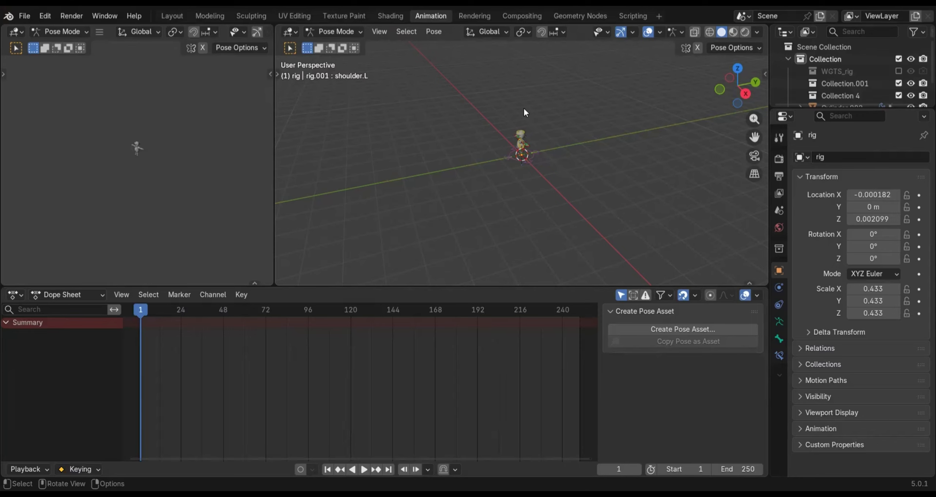
pyautogui.click(168, 16)
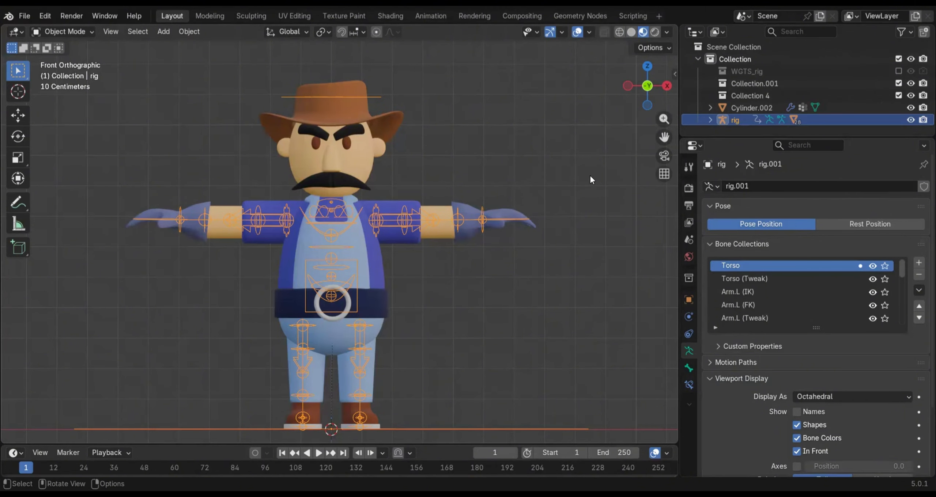
pyautogui.press('n')
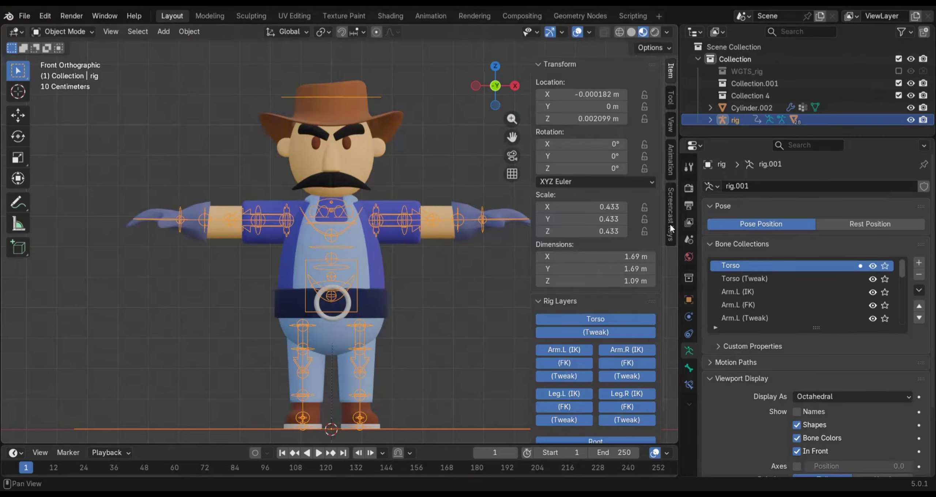
pyautogui.click(670, 229)
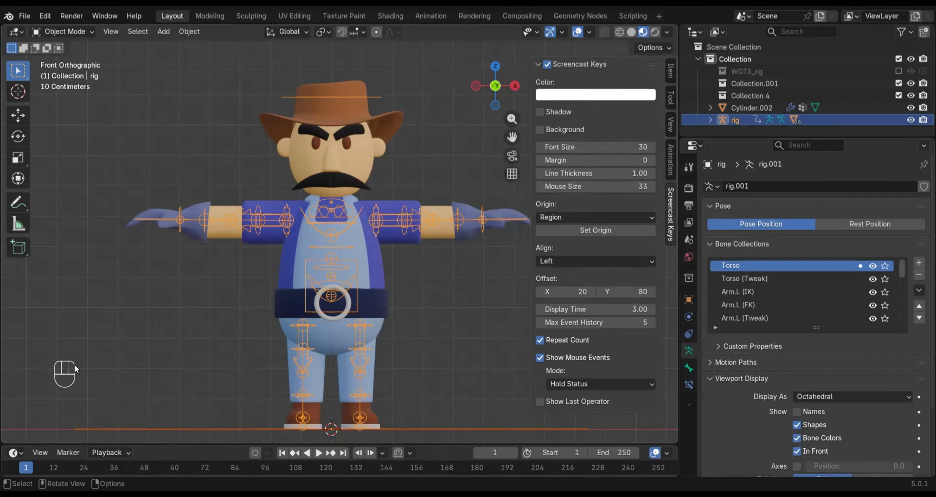
pyautogui.press('n')
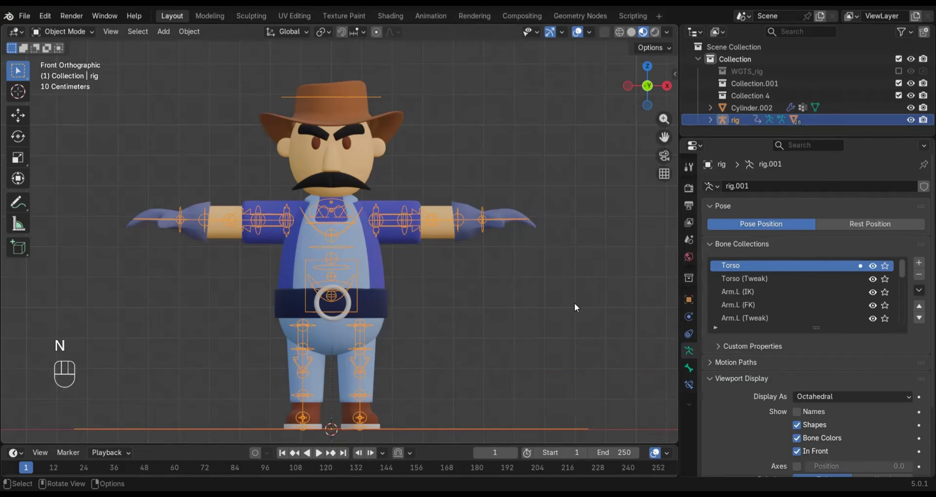
# Select the character rig, switch to the Animation workspace and frame the character closely in the preview viewport without overlays
pyautogui.click(517, 324)
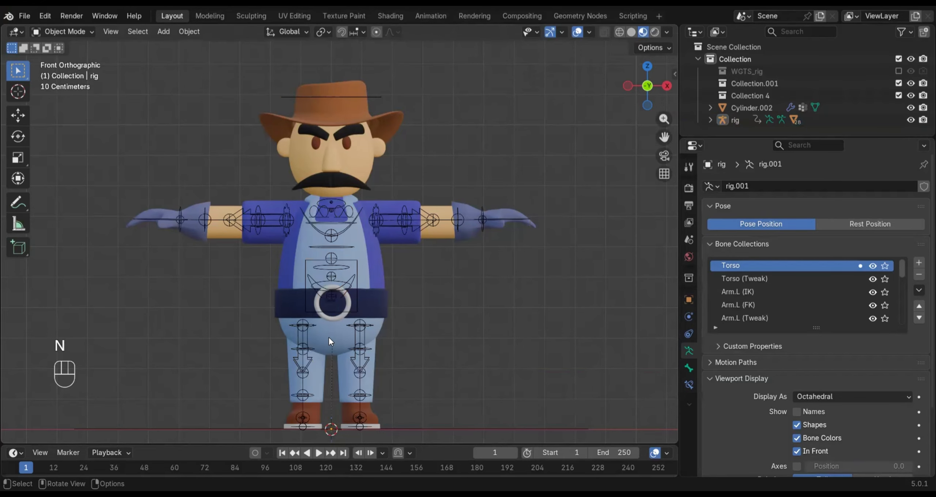
pyautogui.click(347, 293)
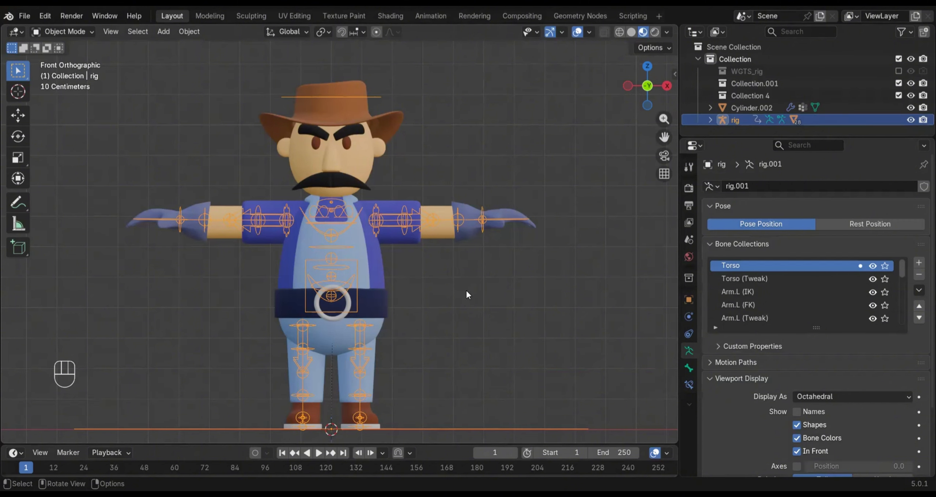
pyautogui.click(426, 17)
pyautogui.scroll(10, 102, 141)
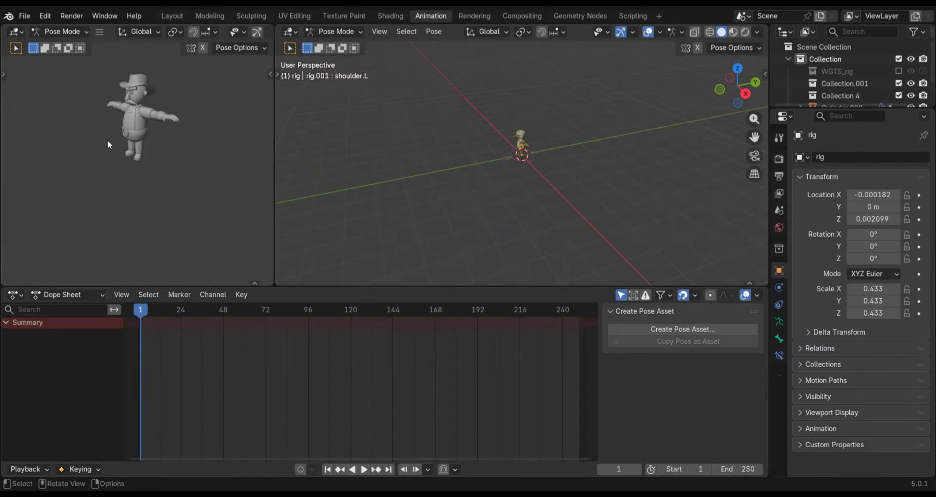
pyautogui.scroll(4, 212, 194)
pyautogui.moveTo(178, 152); pyautogui.dragTo(163, 175, button='middle')
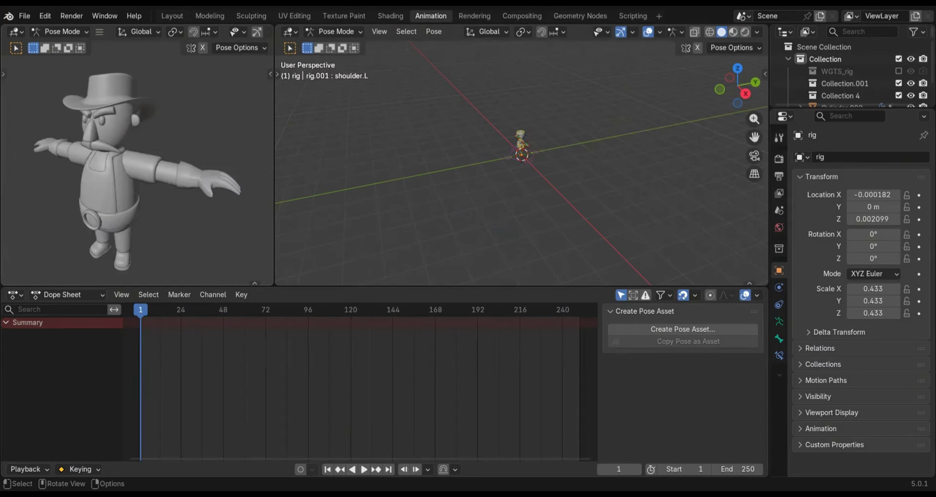
# Compare Material Preview and Rendered shading in the preview viewport without overlays, and leave it on Rendered
pyautogui.moveTo(238, 33); pyautogui.dragTo(235, 33, button='middle')
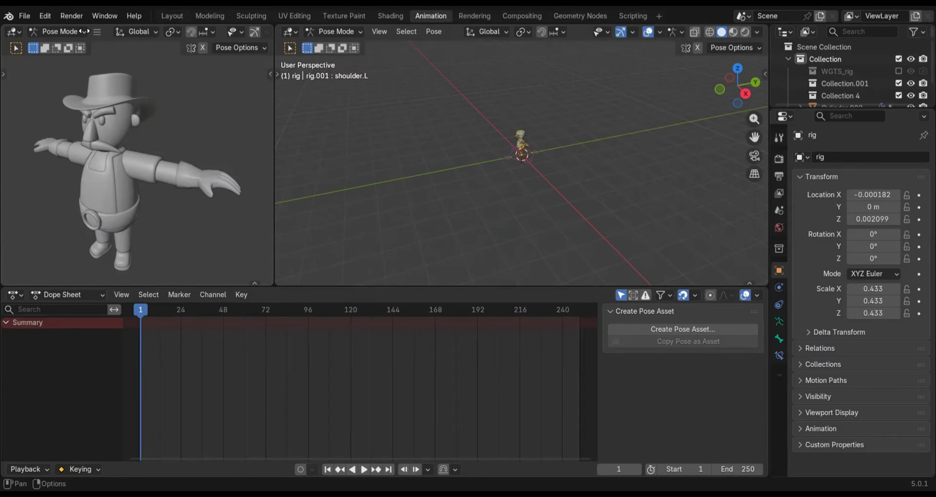
pyautogui.moveTo(85, 32); pyautogui.dragTo(255, 32, button='middle')
pyautogui.click(239, 33)
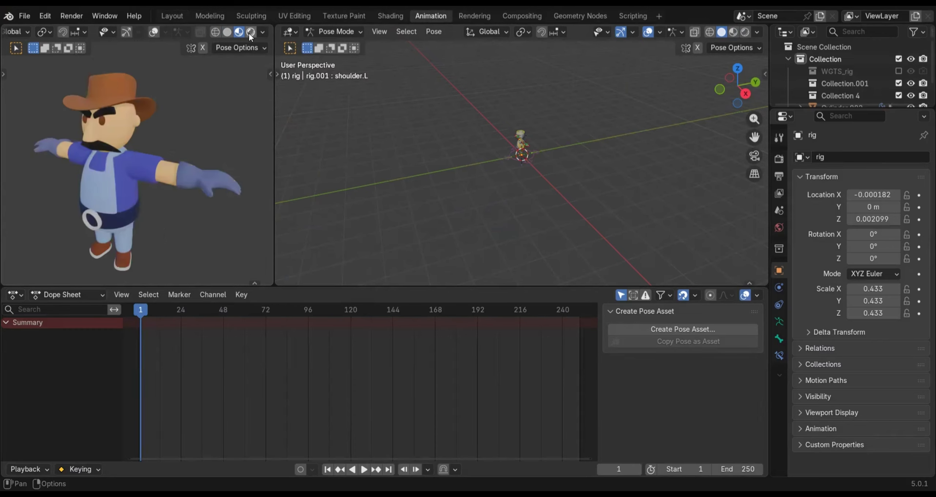
pyautogui.click(250, 32)
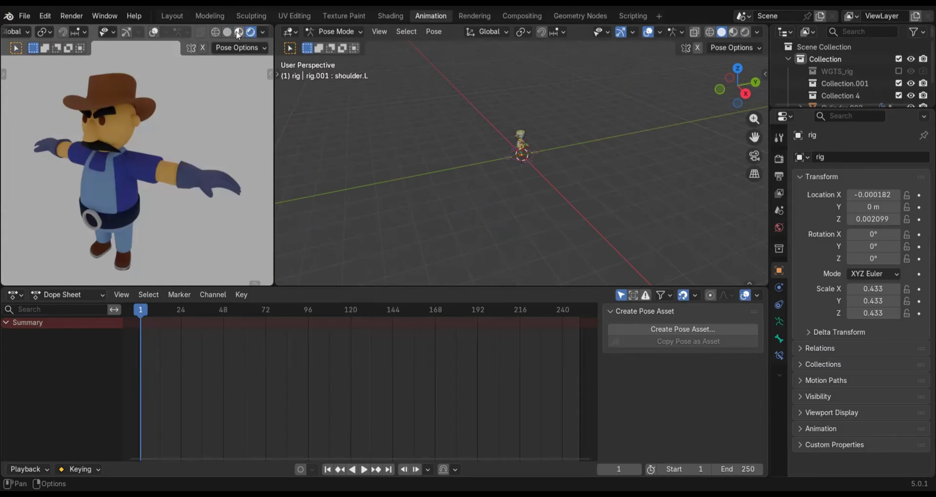
pyautogui.click(238, 32)
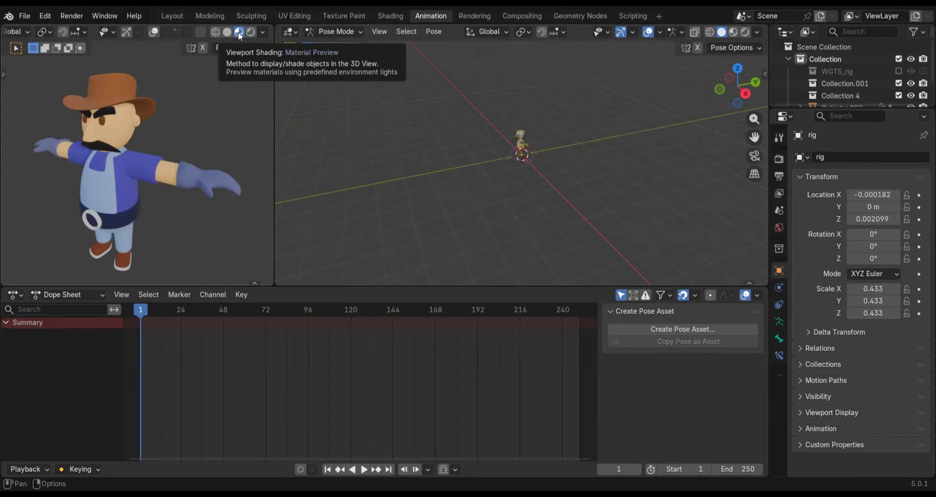
pyautogui.click(251, 32)
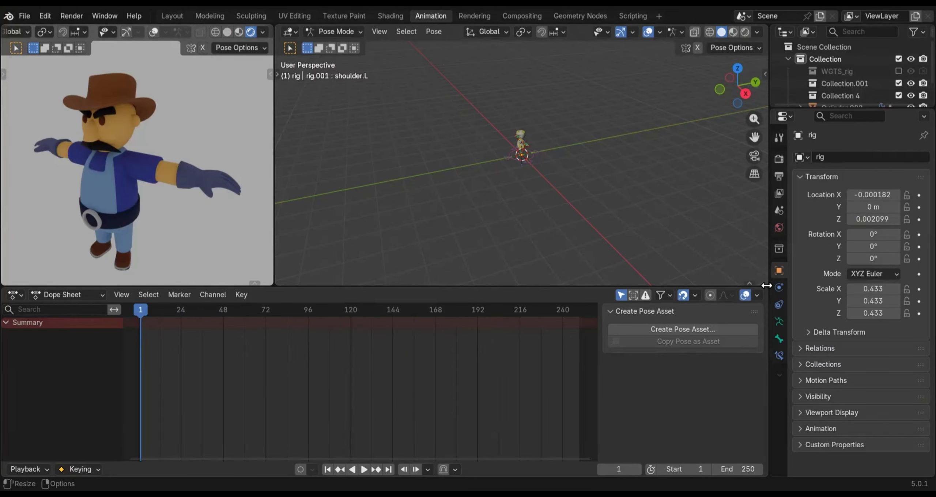
# Split the main 3D viewport into two side-by-side views and frame the character in the first one at a front three-quarter angle
pyautogui.moveTo(764, 284); pyautogui.dragTo(523, 268)
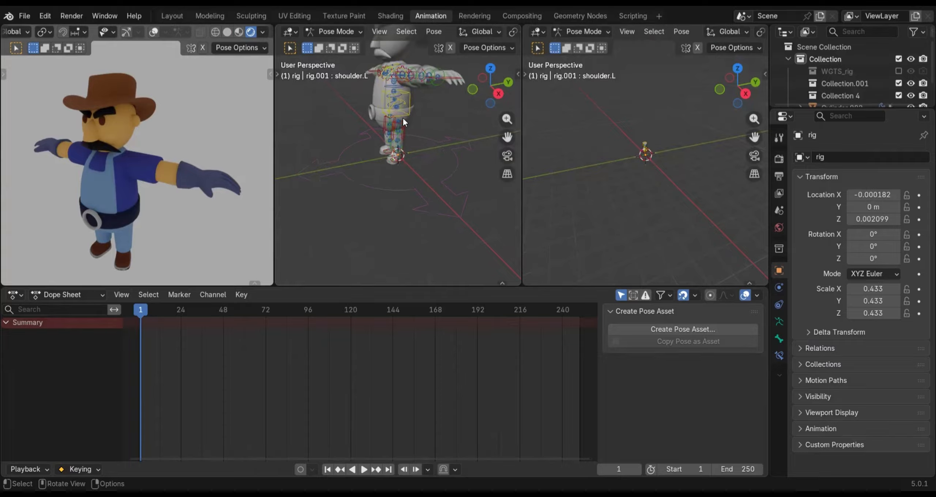
pyautogui.moveTo(402, 195)
pyautogui.keyDown('shift'); pyautogui.mouseDown(button='middle')
pyautogui.moveTo(411, 177)
pyautogui.moveTo(404, 209)
pyautogui.mouseUp(button='middle'); pyautogui.keyUp('shift')
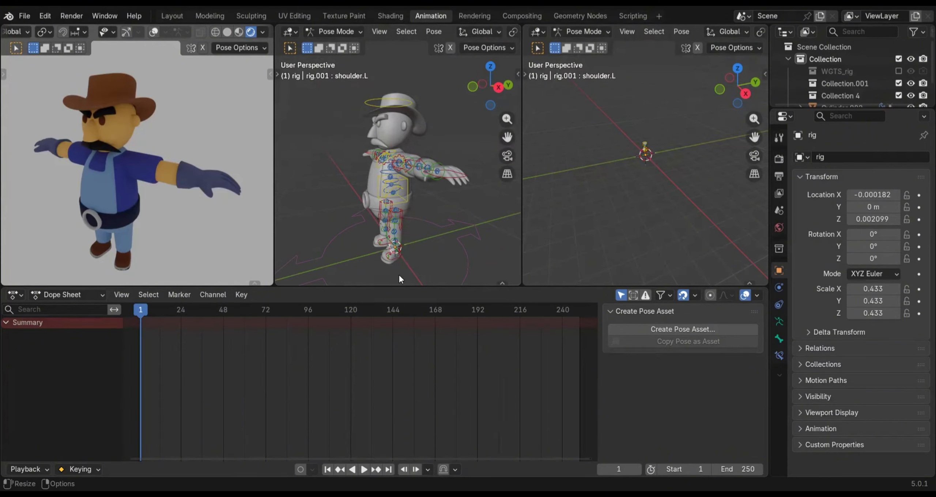
pyautogui.moveTo(400, 150); pyautogui.dragTo(429, 172, button='middle')
pyautogui.moveTo(440, 209); pyautogui.dragTo(441, 209, button='middle')
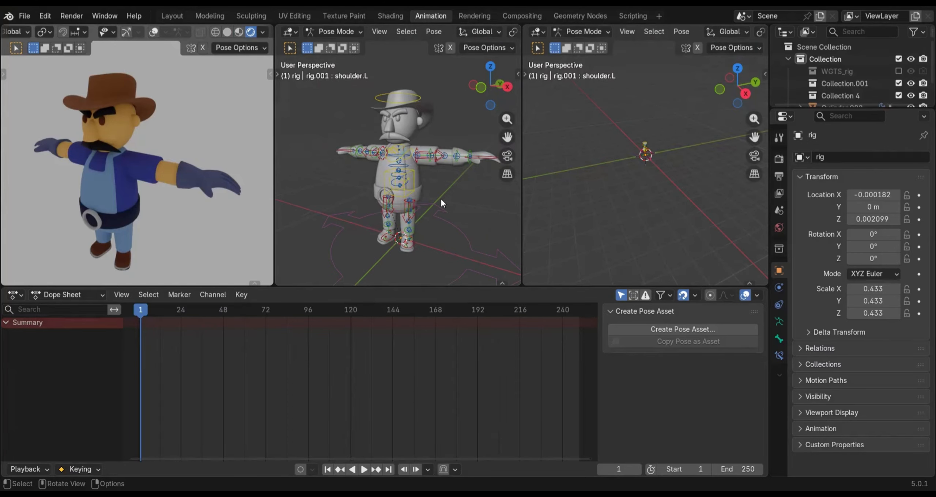
pyautogui.moveTo(441, 201); pyautogui.dragTo(436, 200, button='middle')
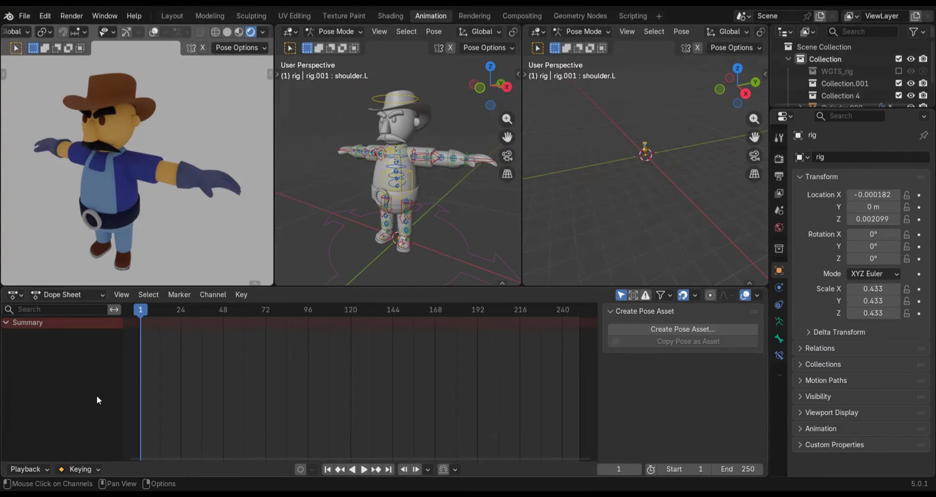
pyautogui.click(441, 214)
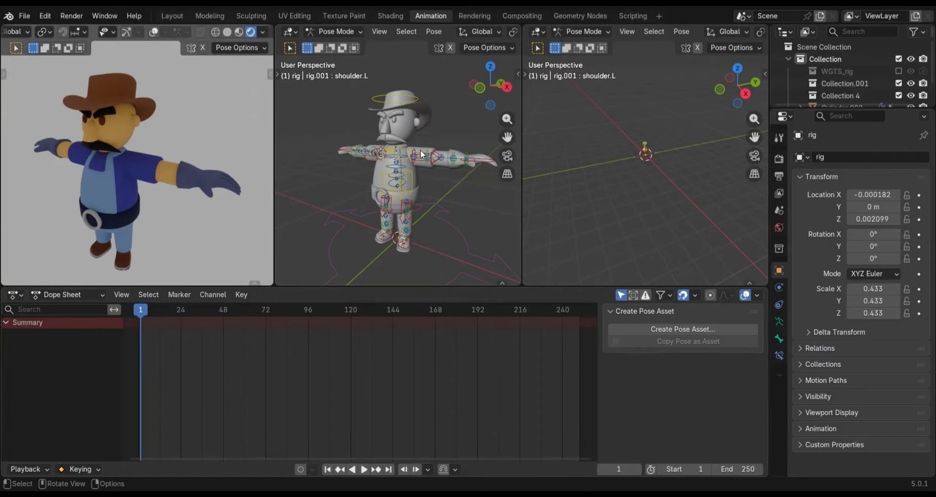
pyautogui.click(404, 156)
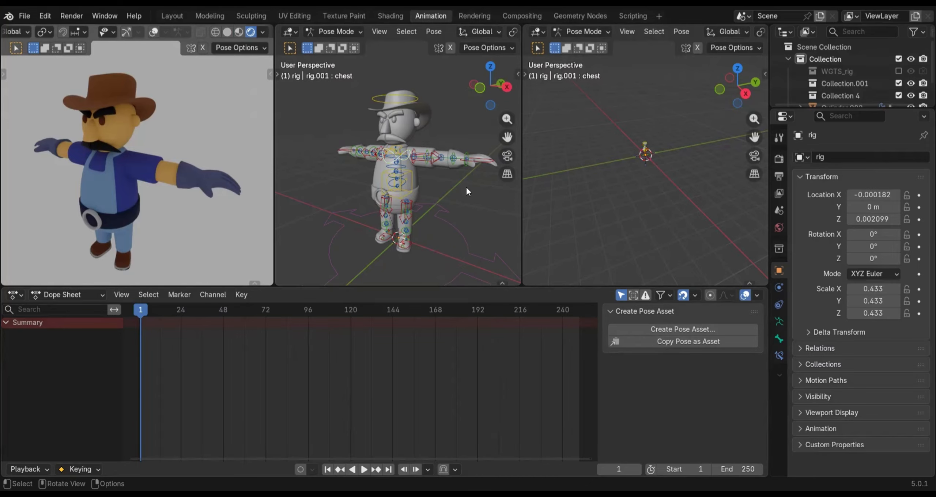
pyautogui.click(466, 185)
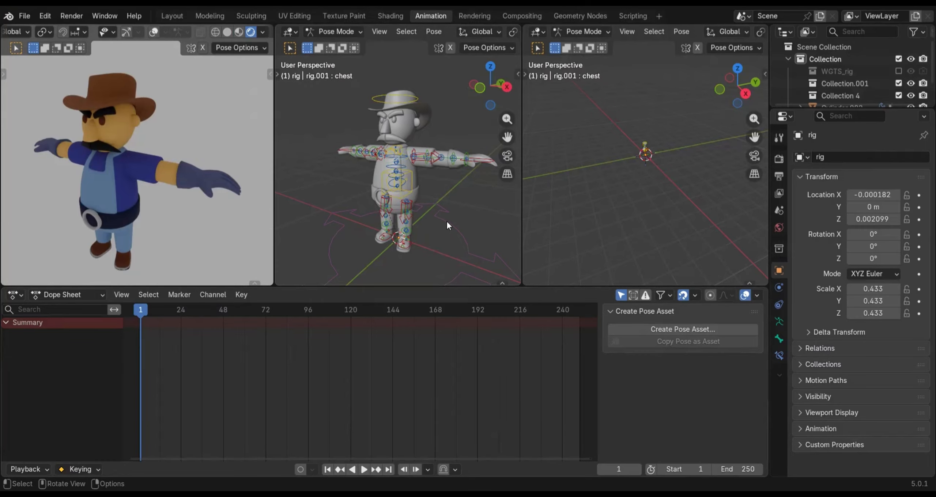
# Set the middle viewport, which shows the rig at a three-quarter angle, to Material Preview shading
pyautogui.moveTo(446, 219); pyautogui.dragTo(439, 227, button='middle')
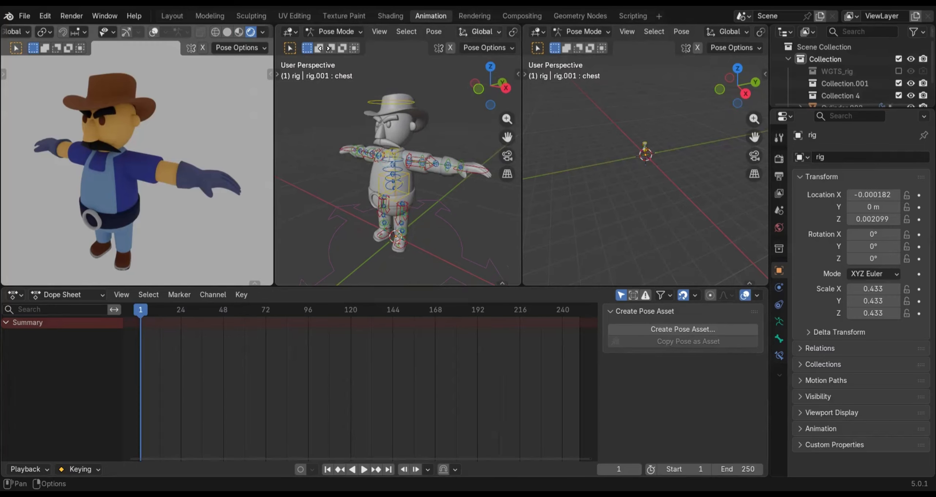
pyautogui.hscroll(5, 467, 36)
pyautogui.hscroll(3, 320, 33)
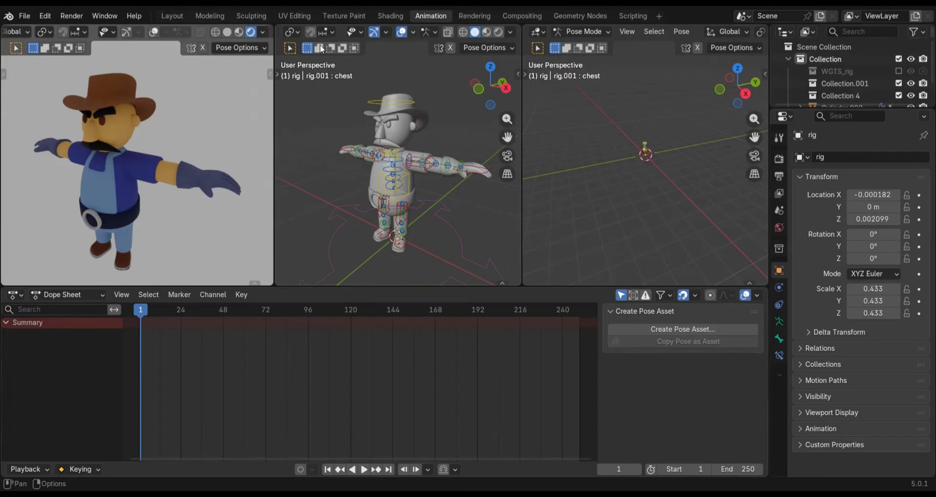
pyautogui.click(486, 32)
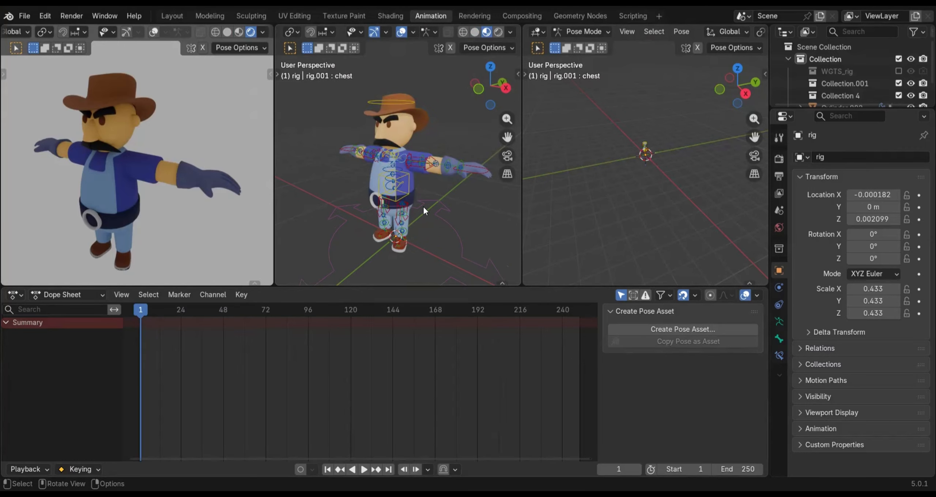
# Enlarge the character in the newly split viewport and set that viewport to Material Preview shading
pyautogui.scroll(8, 649, 122)
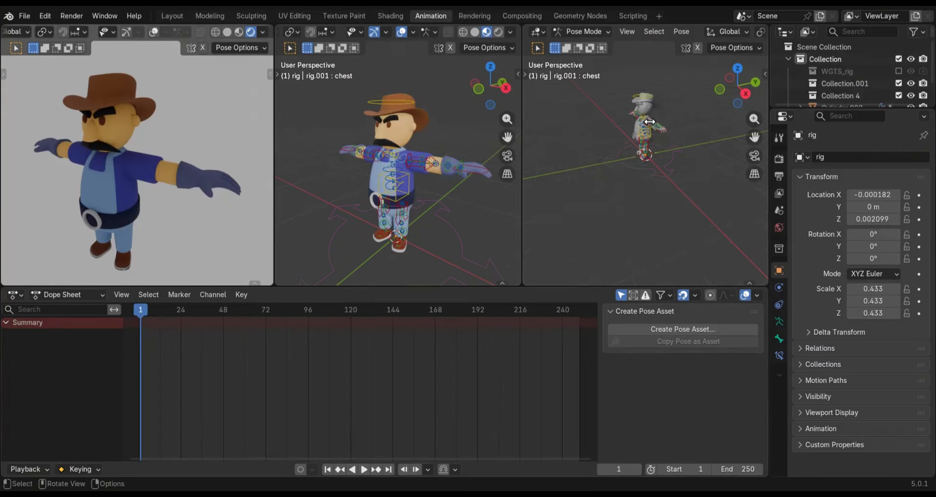
pyautogui.scroll(3, 650, 121)
pyautogui.moveTo(742, 31); pyautogui.dragTo(538, 21, button='middle')
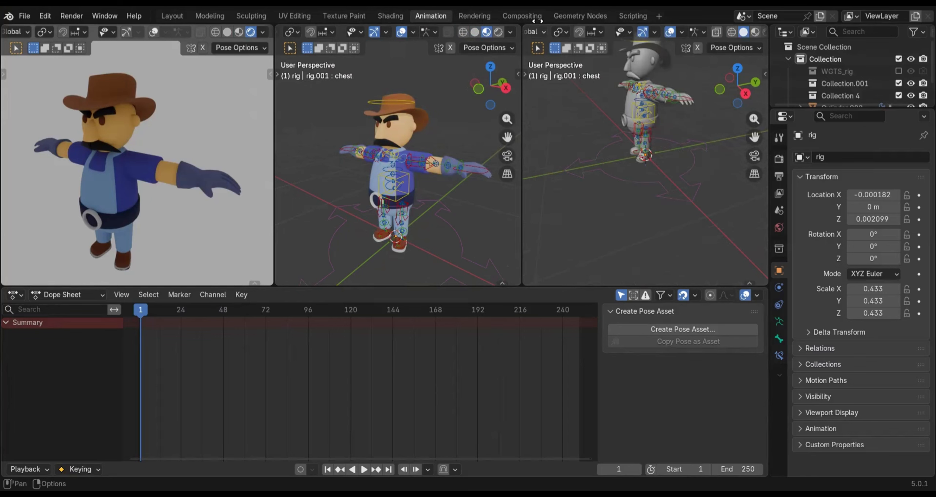
pyautogui.scroll(-2, 730, 35)
pyautogui.click(734, 34)
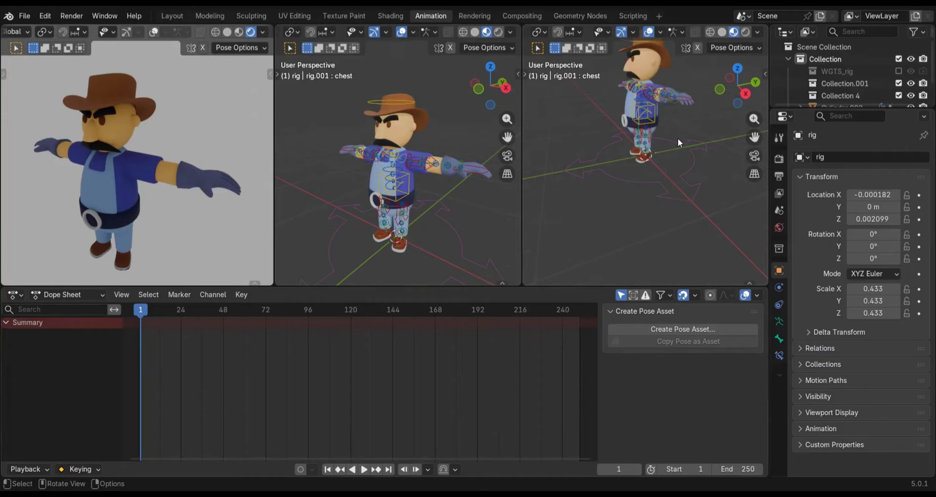
# Set the newly split viewport to the Right Orthographic view with the whole character framed
pyautogui.keyDown('shift'); pyautogui.moveTo(674, 136); pyautogui.dragTo(658, 176, button='middle'); pyautogui.keyUp('shift')
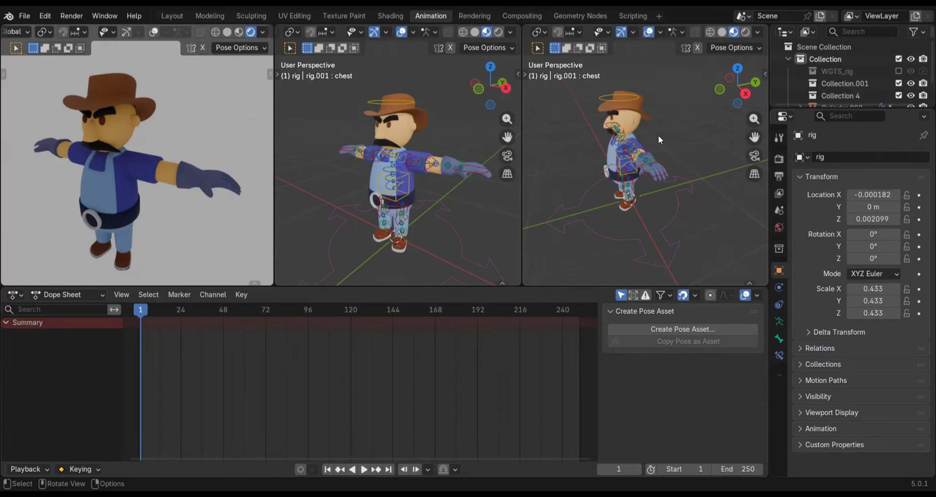
pyautogui.press('KP_1')
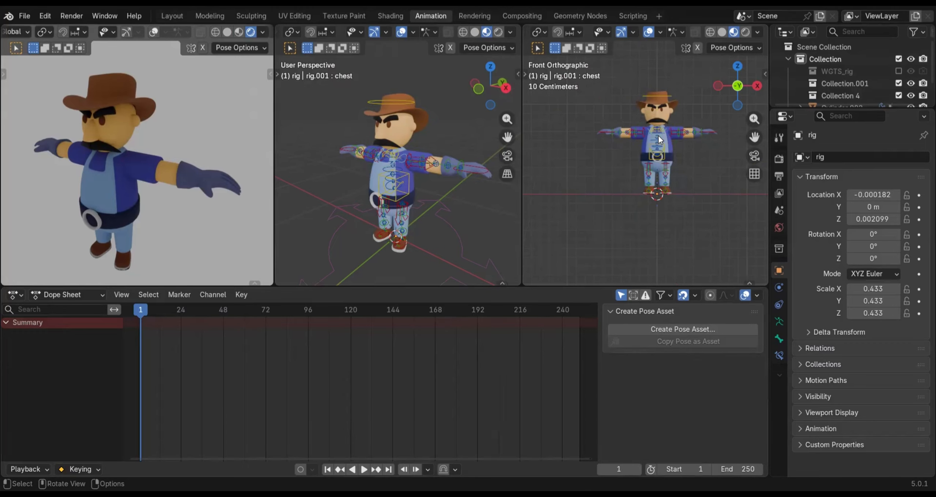
pyautogui.press('KP_3')
pyautogui.keyDown('ctrl'); pyautogui.moveTo(638, 139); pyautogui.dragTo(667, 180, button='middle'); pyautogui.keyUp('ctrl')
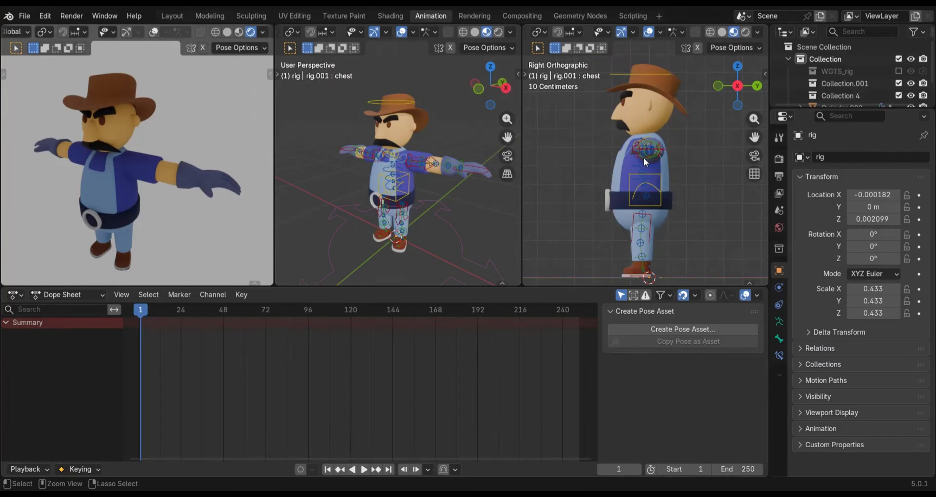
# Compare the character's left, front and right views in the newly split viewport, finishing on Right Orthographic with the whole figure visible
pyautogui.press('ctrl+KP_3')
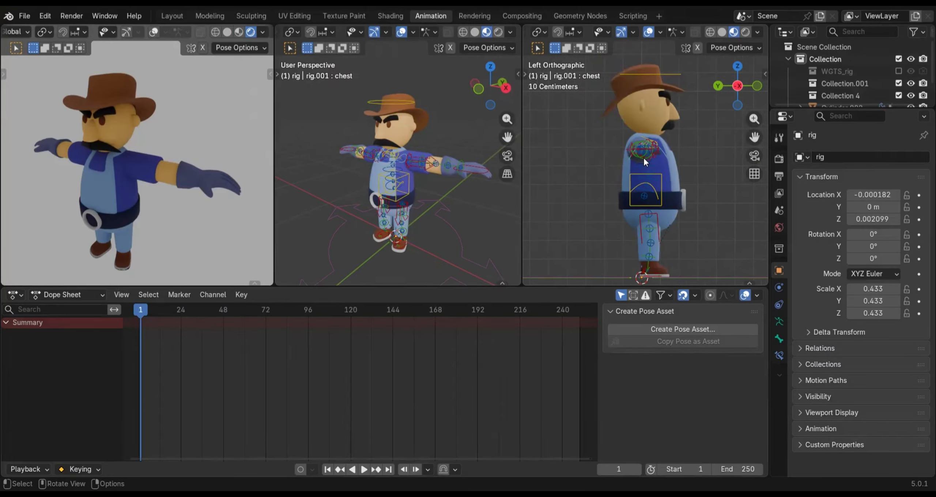
pyautogui.press('KP_3')
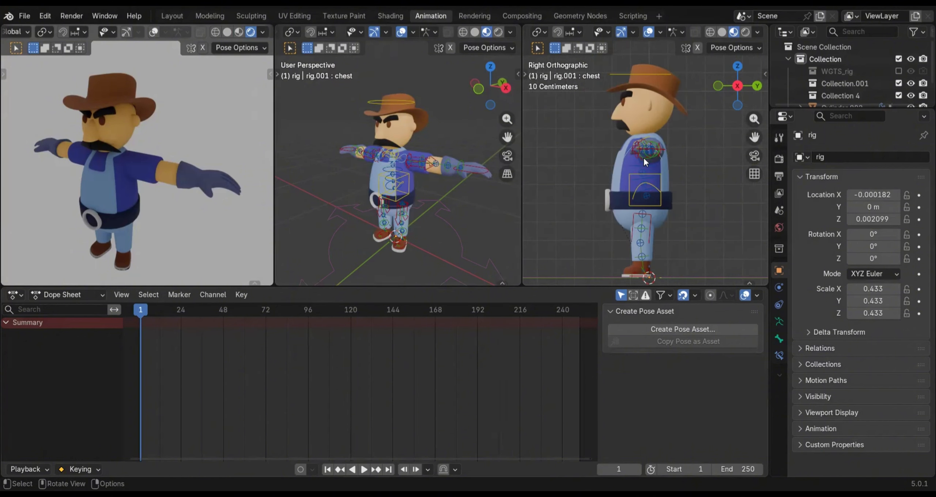
pyautogui.press('ctrl+KP_3')
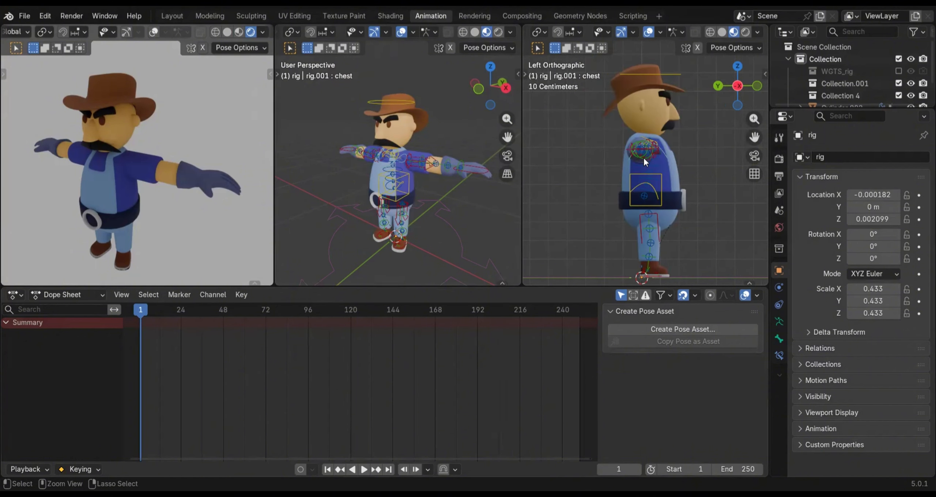
pyautogui.press('KP_1')
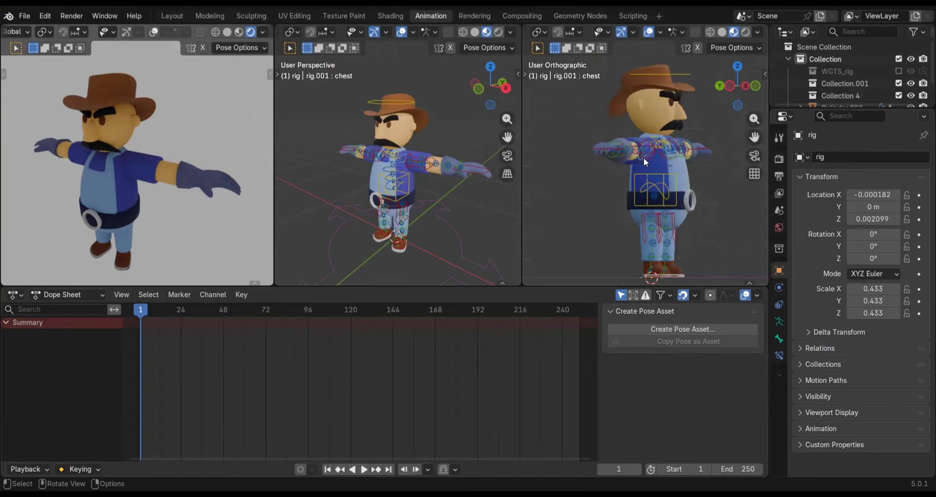
pyautogui.press('KP_3')
pyautogui.scroll(-1, 642, 170)
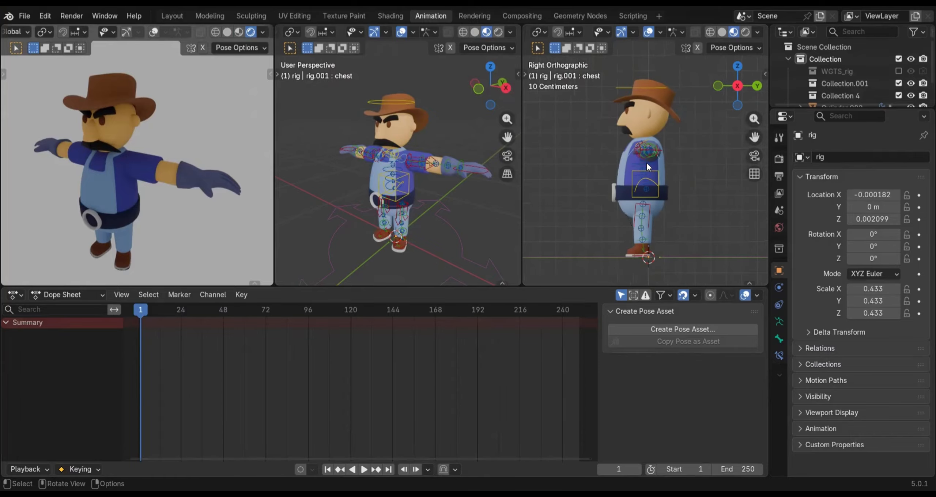
# With the playhead on frame 1, lower the torso control about 0.044 m along the global Z axis to bend the knees
pyautogui.scroll(2, 652, 193)
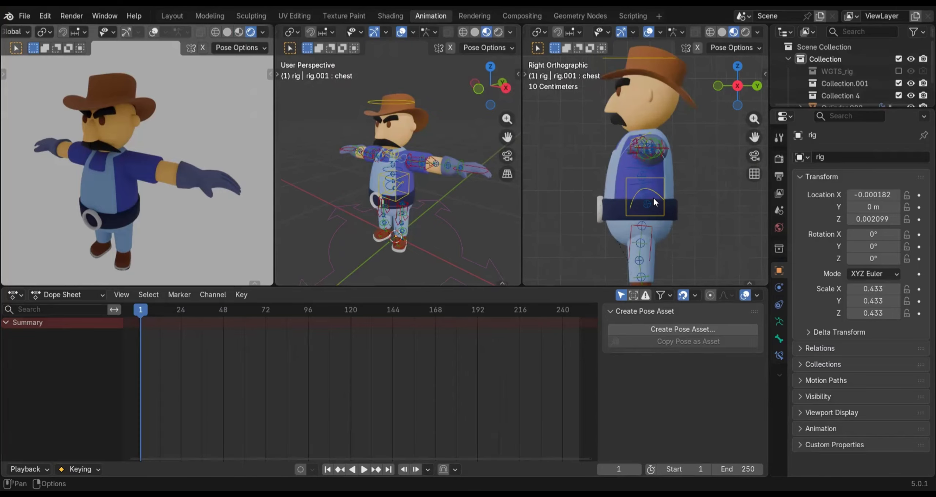
pyautogui.scroll(-2, 688, 159)
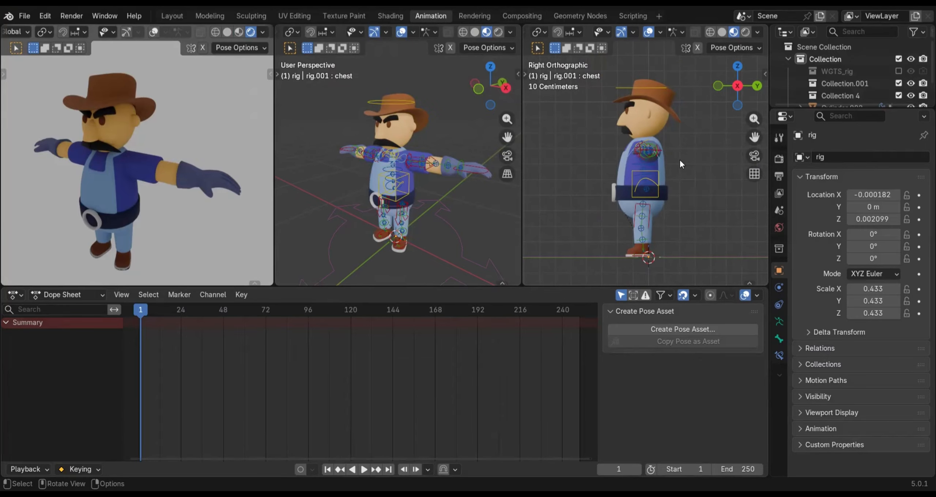
pyautogui.click(656, 196)
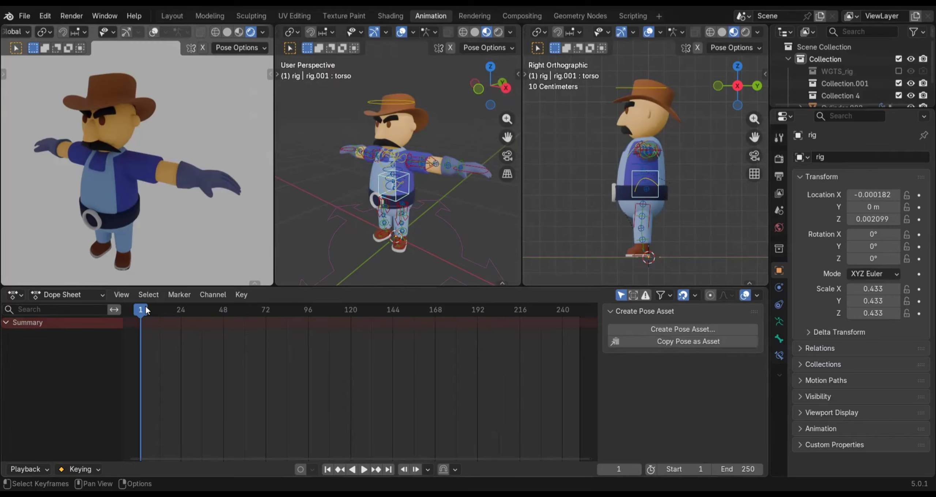
pyautogui.press('Left')
pyautogui.click(140, 310)
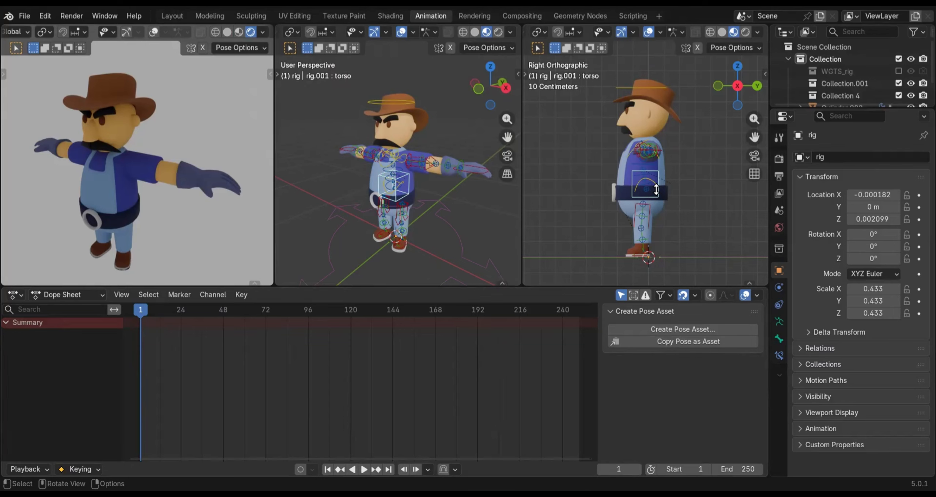
pyautogui.click(713, 216)
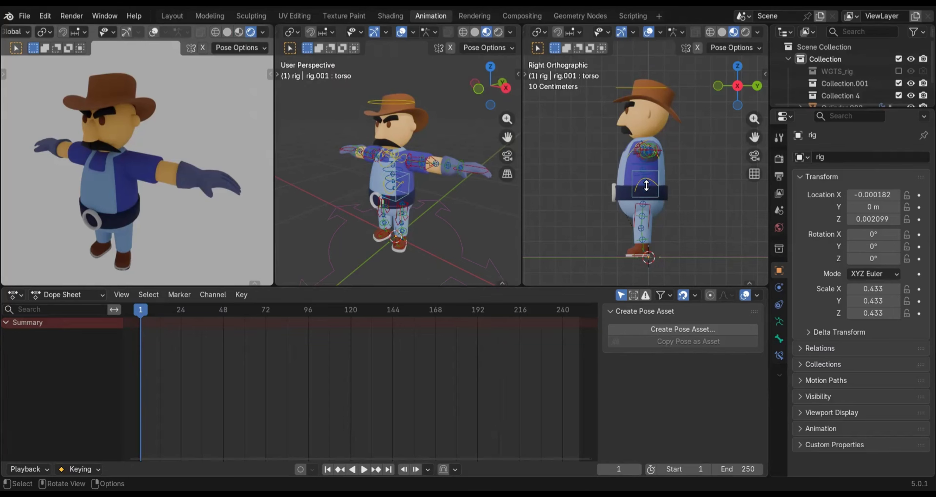
pyautogui.click(661, 199)
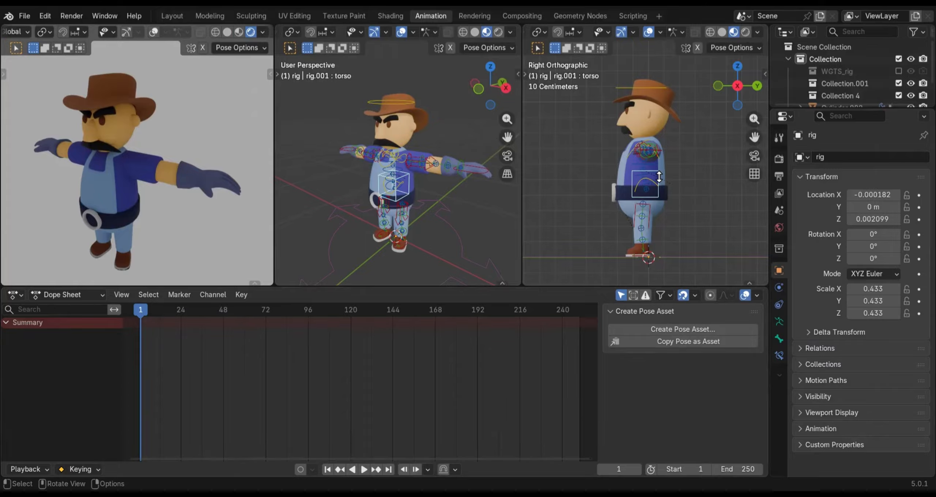
pyautogui.scroll(2, 658, 180)
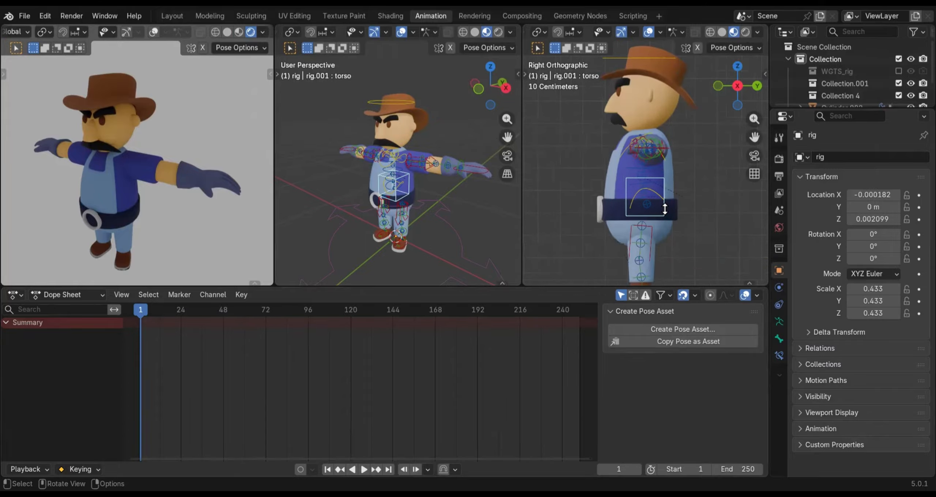
pyautogui.scroll(-2, 663, 209)
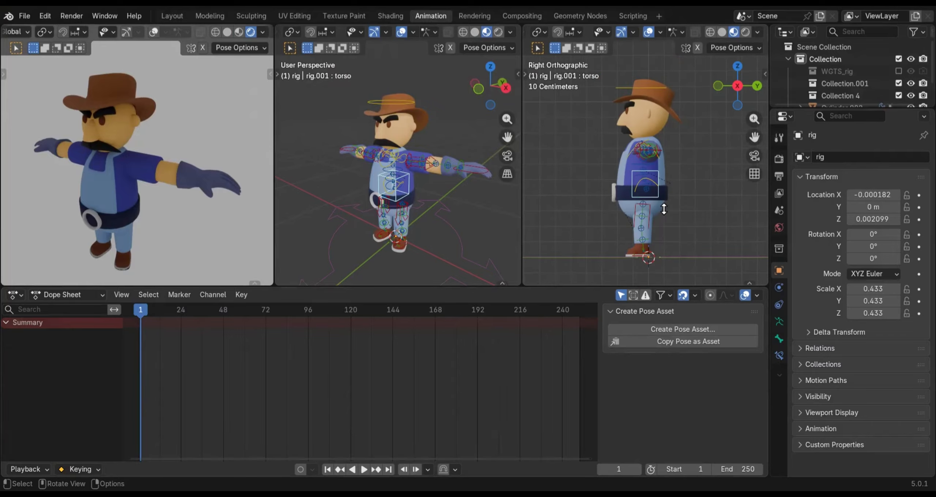
pyautogui.press('g')
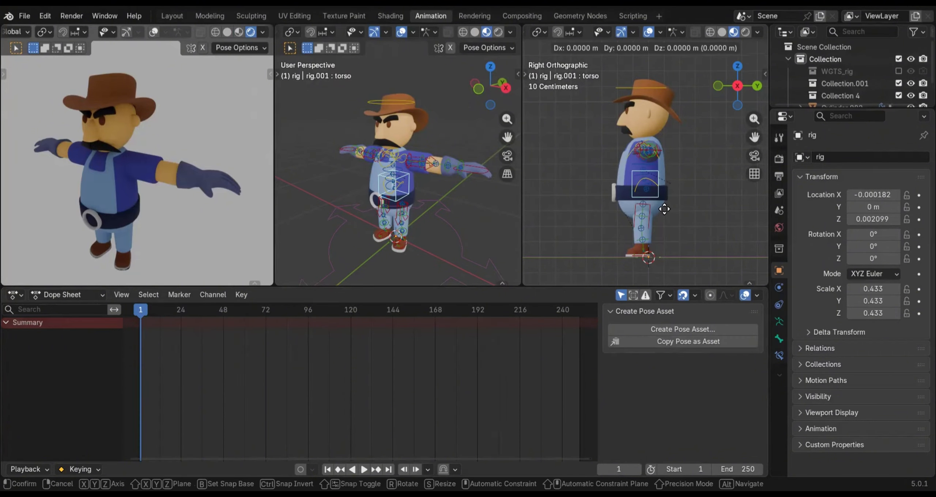
pyautogui.press('z')
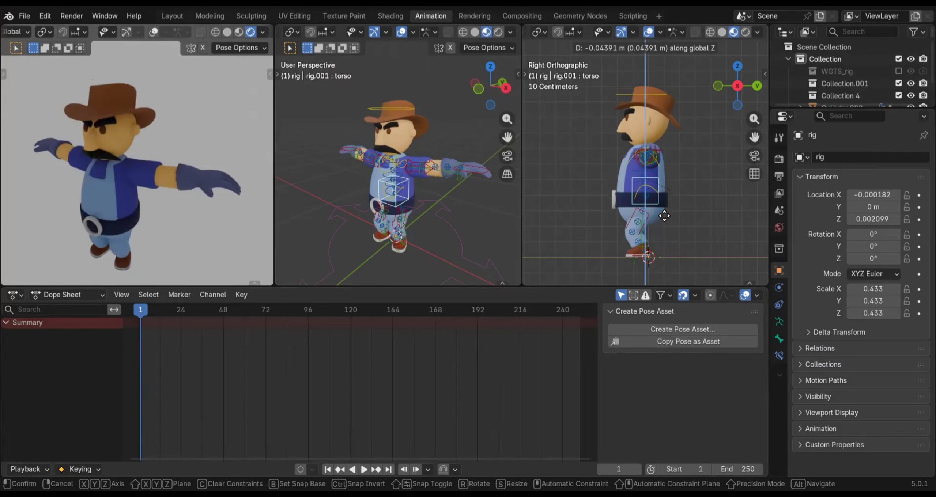
pyautogui.click(664, 214)
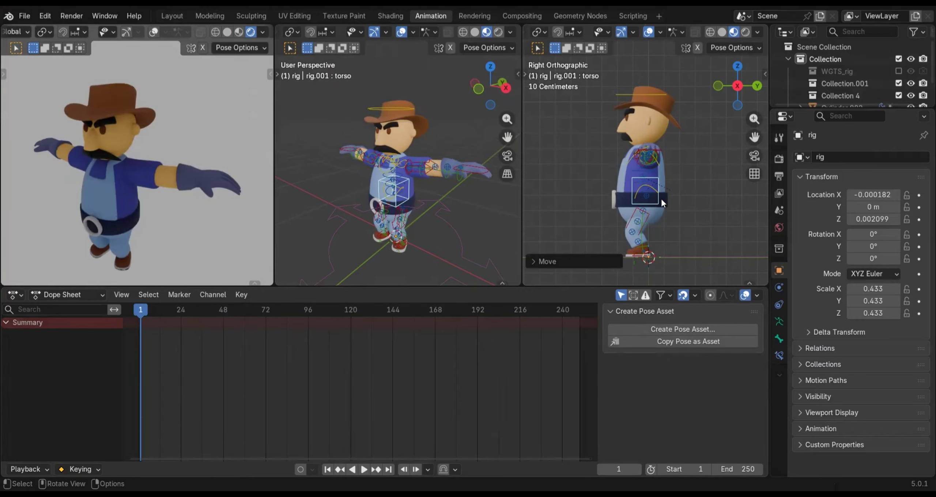
# Move the left foot IK control forward along the global Y axis with the Move tool, placing the foot ahead of the body
pyautogui.scroll(4, 679, 235)
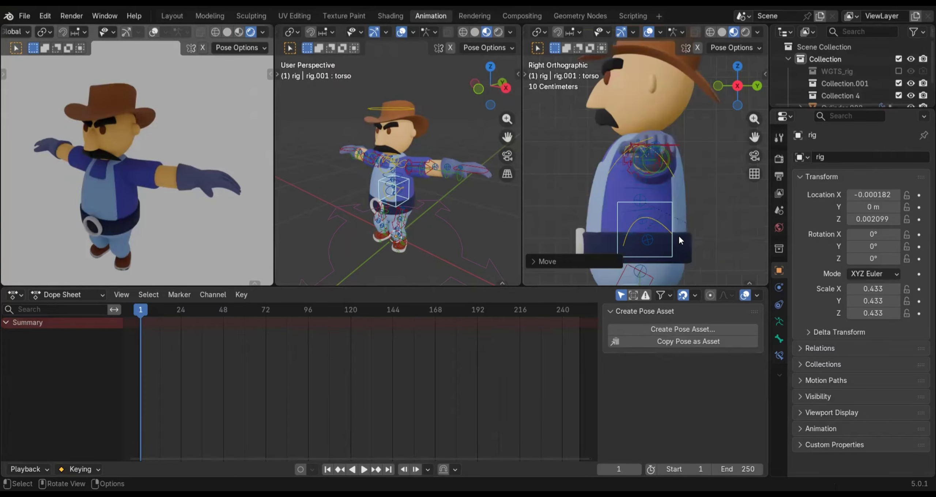
pyautogui.keyDown('shift'); pyautogui.moveTo(684, 244); pyautogui.dragTo(674, 143, button='middle'); pyautogui.keyUp('shift')
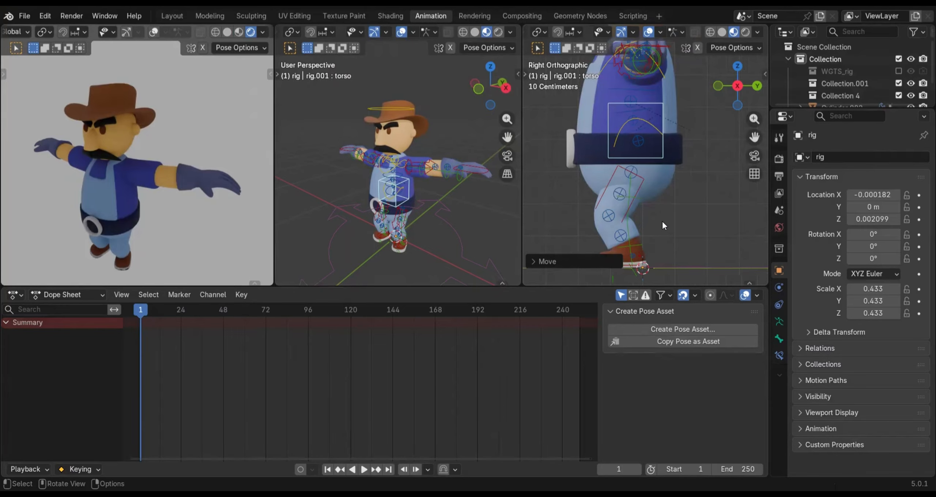
pyautogui.keyDown('shift'); pyautogui.moveTo(660, 234); pyautogui.dragTo(681, 179, button='middle'); pyautogui.keyUp('shift')
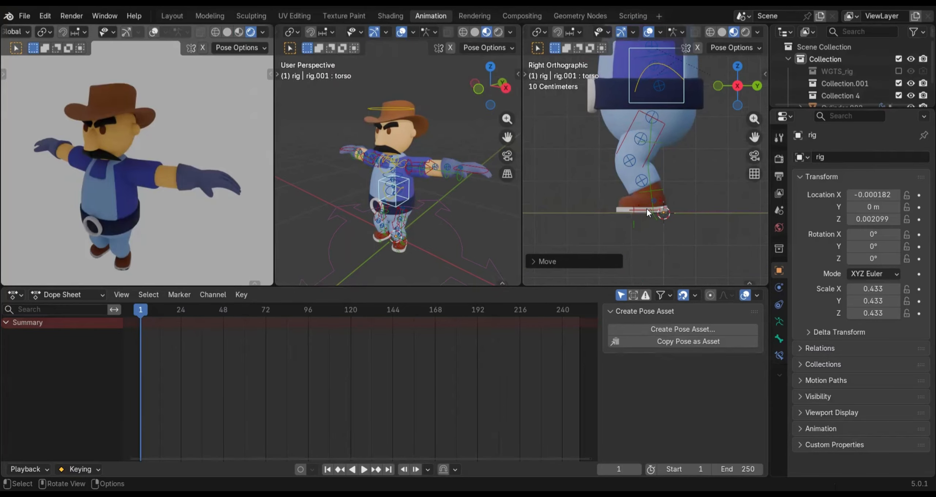
pyautogui.click(637, 207)
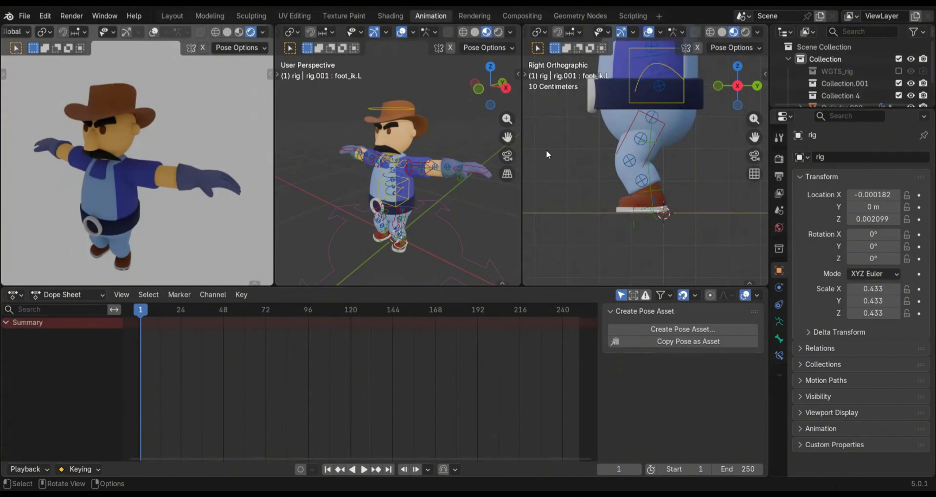
pyautogui.press('t')
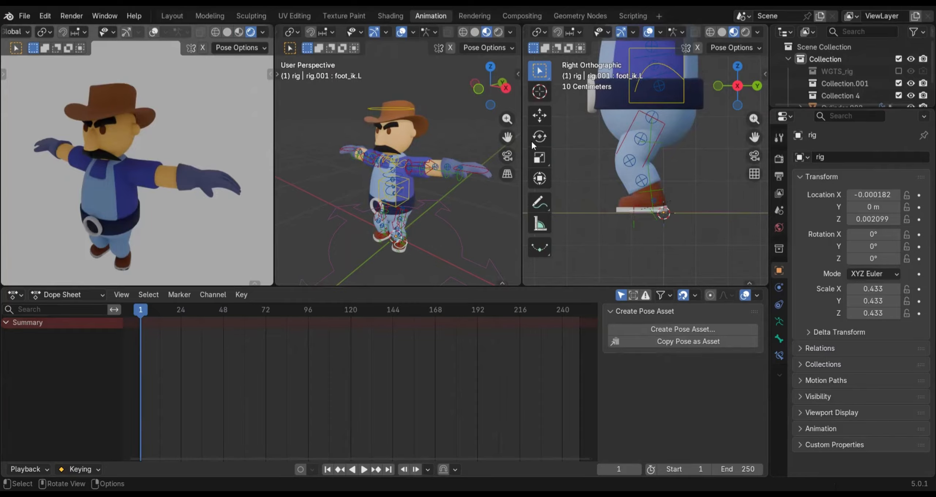
pyautogui.click(540, 116)
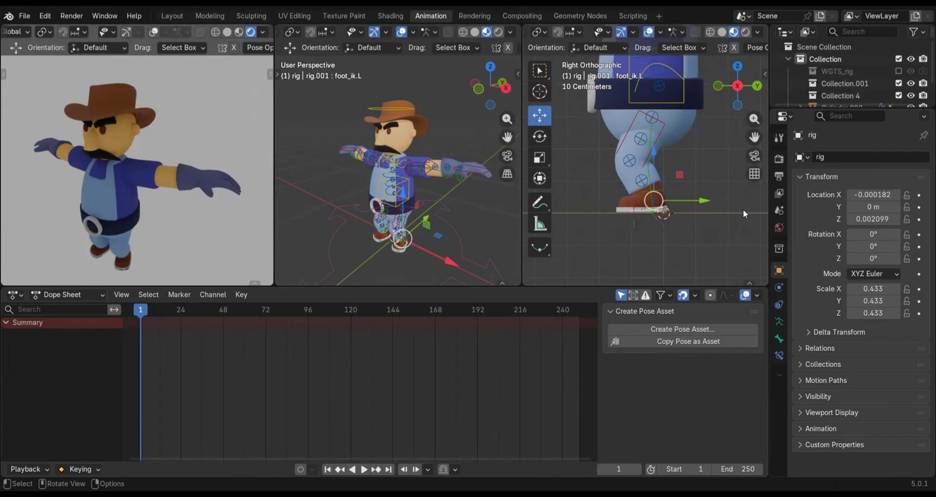
pyautogui.moveTo(706, 202); pyautogui.dragTo(627, 212)
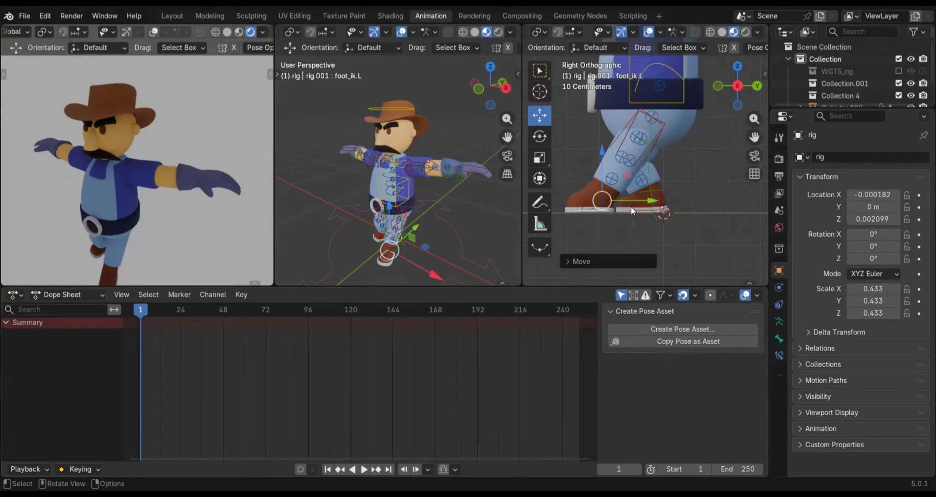
# Rotate the left foot IK control about 21.5° to lift the toes, and raise it slightly so the heel meets the ground
pyautogui.press('r')
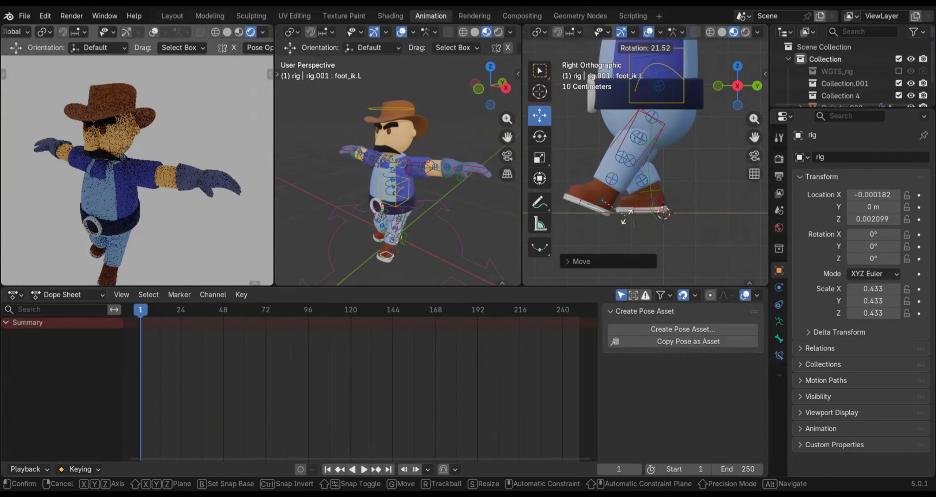
pyautogui.click(625, 215)
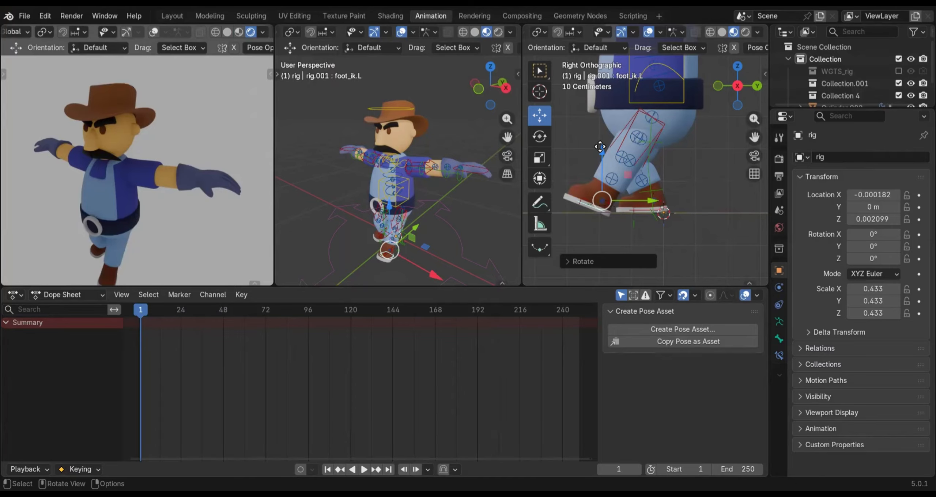
pyautogui.moveTo(602, 152); pyautogui.dragTo(600, 147)
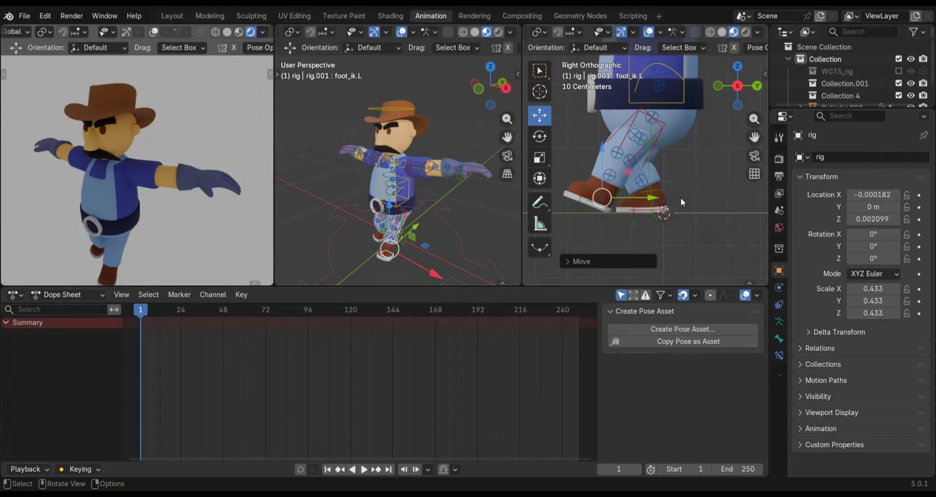
# Move the right foot IK control backward about 0.127 m along the global Y axis
pyautogui.click(641, 209)
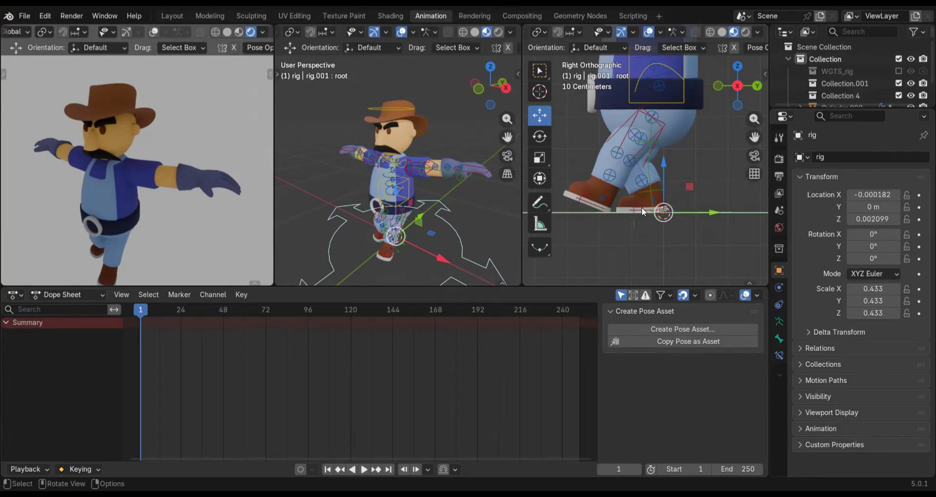
pyautogui.click(636, 183)
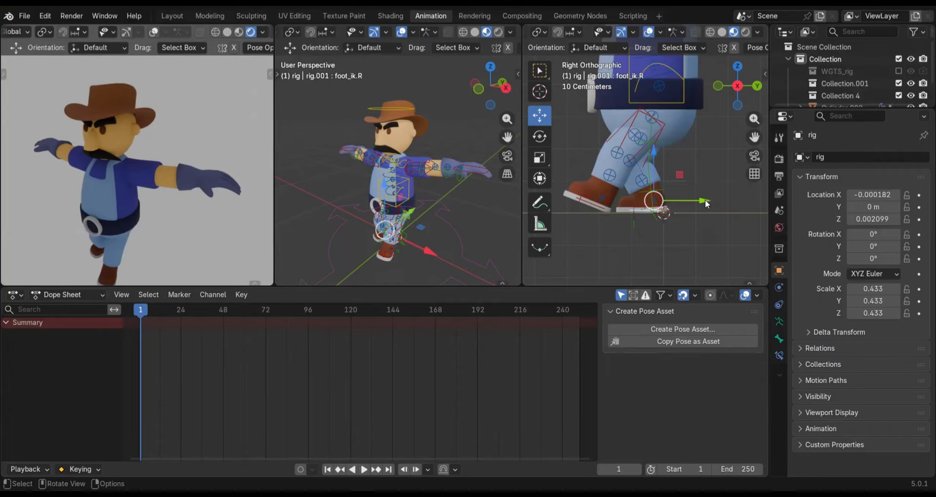
pyautogui.moveTo(704, 199); pyautogui.dragTo(735, 195)
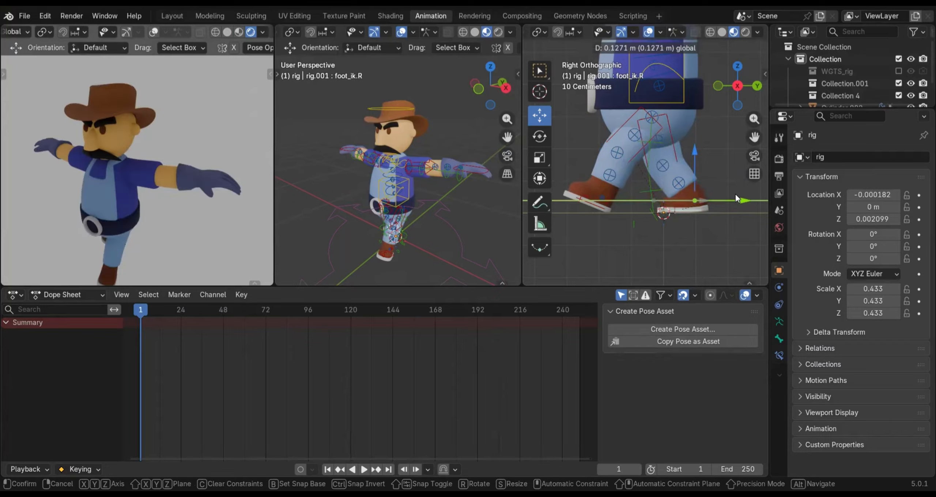
pyautogui.moveTo(709, 256); pyautogui.dragTo(710, 255)
# Try tilting the right foot IK control heel-up, and clear its rotation
pyautogui.press('g')
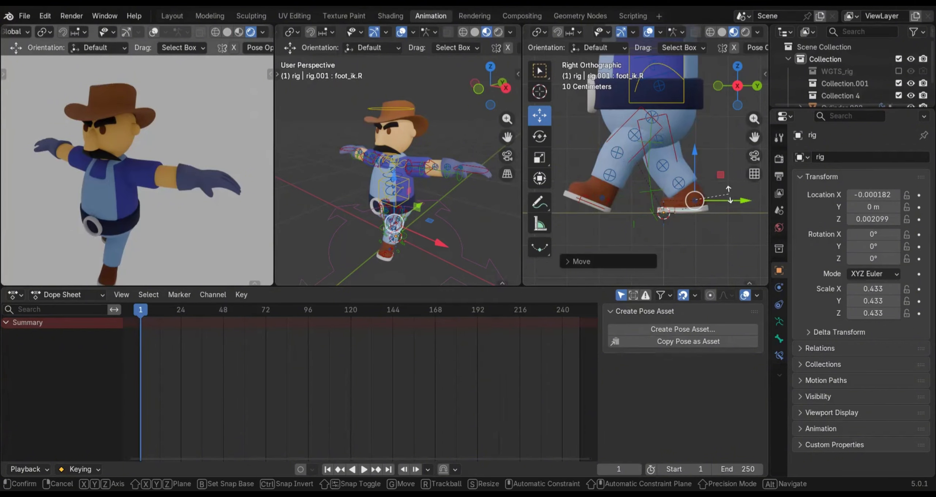
pyautogui.press('r')
pyautogui.click(722, 180)
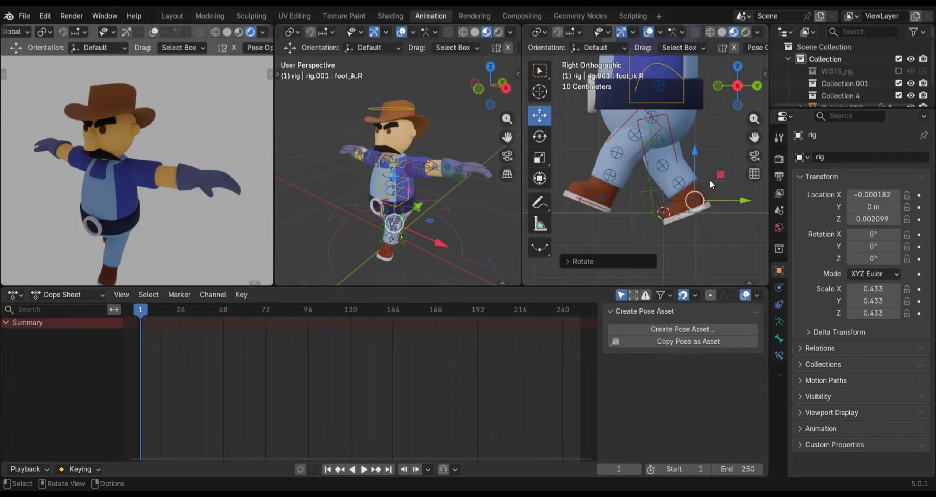
pyautogui.hotkey('alt', 'r')
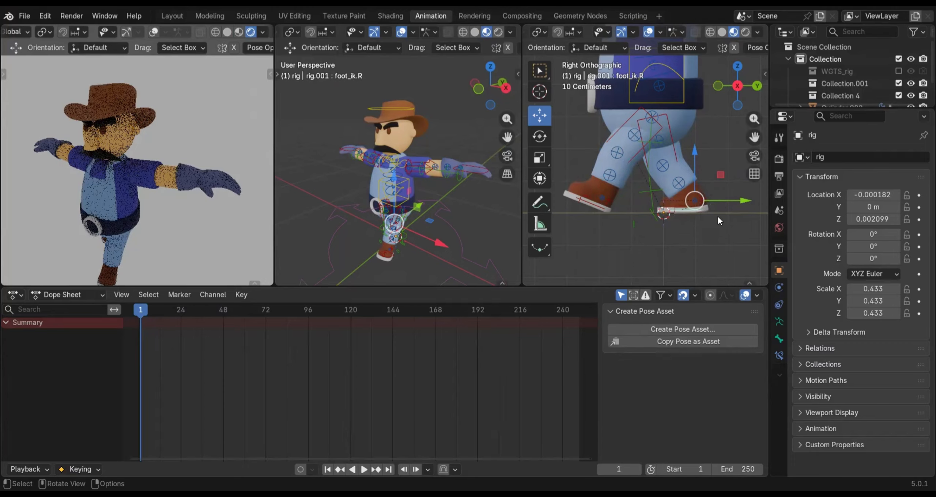
# Tilt the right foot IK control so its heel lifts, and raise it about 0.029 m so the toe rests at ground level
pyautogui.press('r')
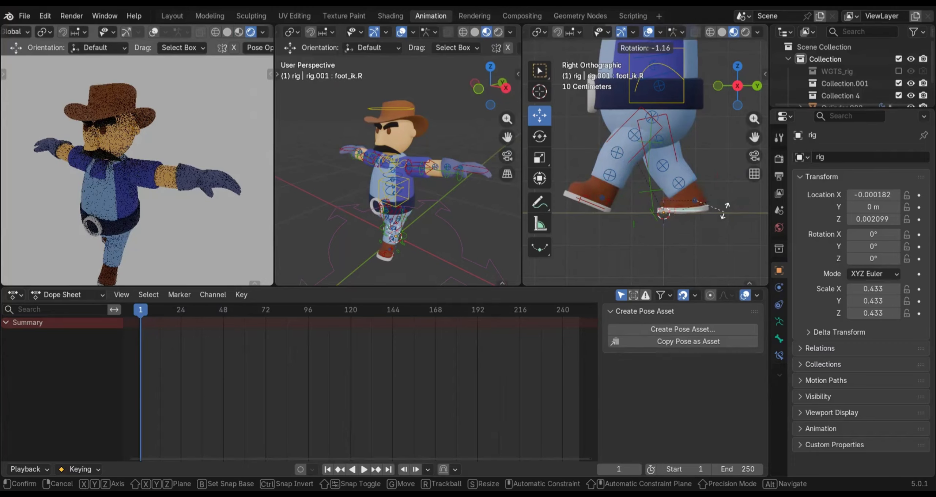
pyautogui.click(723, 203)
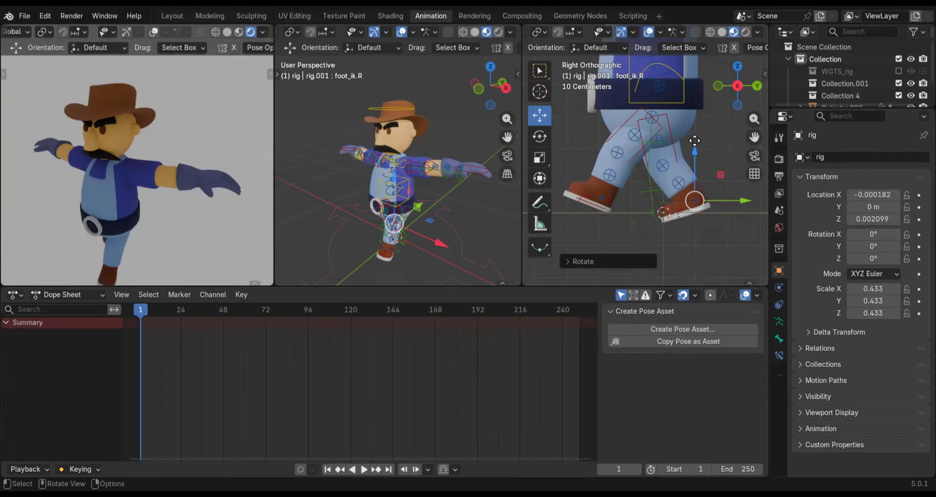
pyautogui.moveTo(694, 140); pyautogui.dragTo(694, 138)
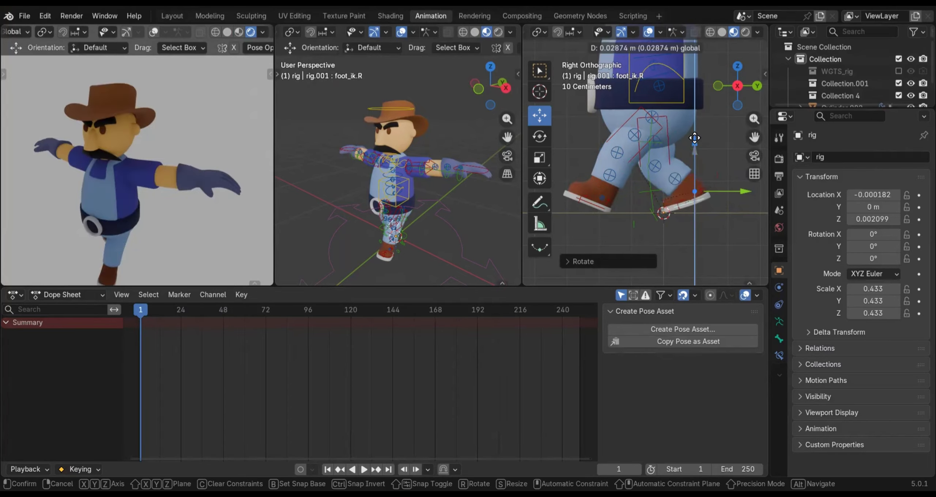
pyautogui.click(710, 198)
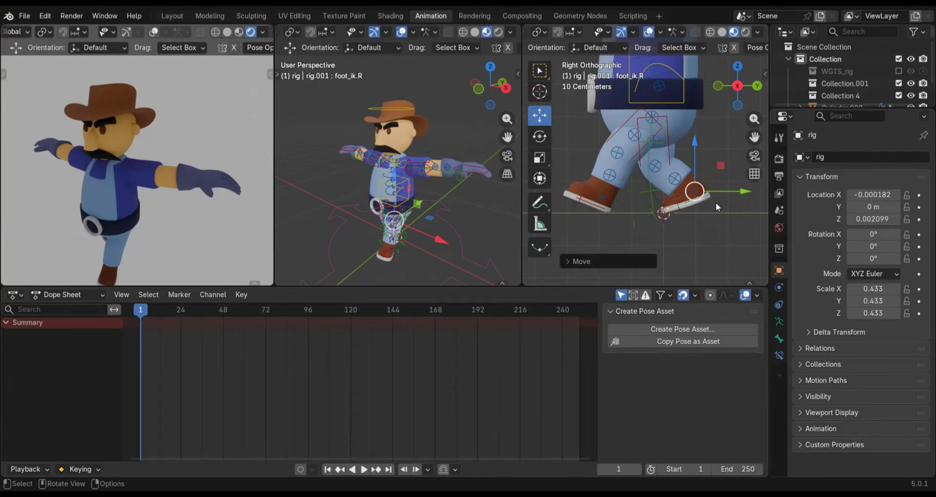
# Rotate the right foot's heel control about -8.8° to roll the heel further off the ground
pyautogui.scroll(2, 709, 200)
pyautogui.keyDown('shift'); pyautogui.moveTo(706, 200); pyautogui.dragTo(696, 179, button='middle'); pyautogui.keyUp('shift')
pyautogui.scroll(2, 631, 211)
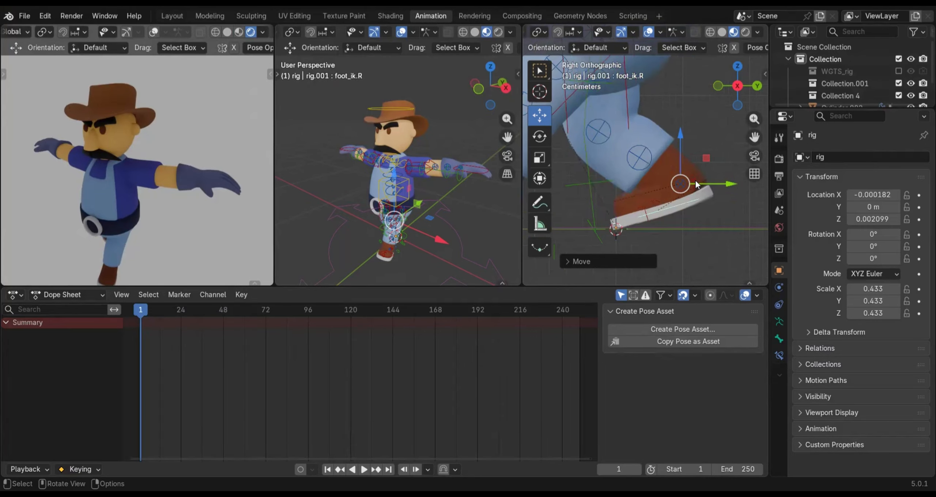
pyautogui.click(707, 188)
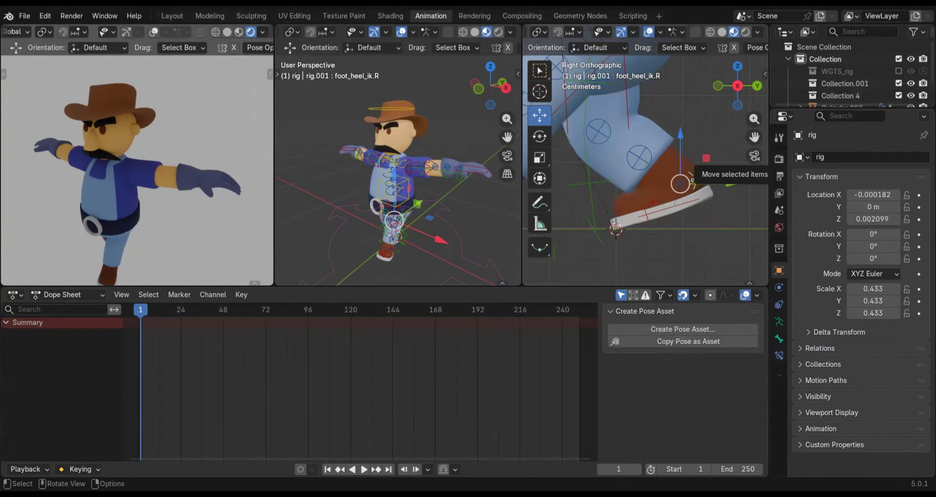
pyautogui.press('r')
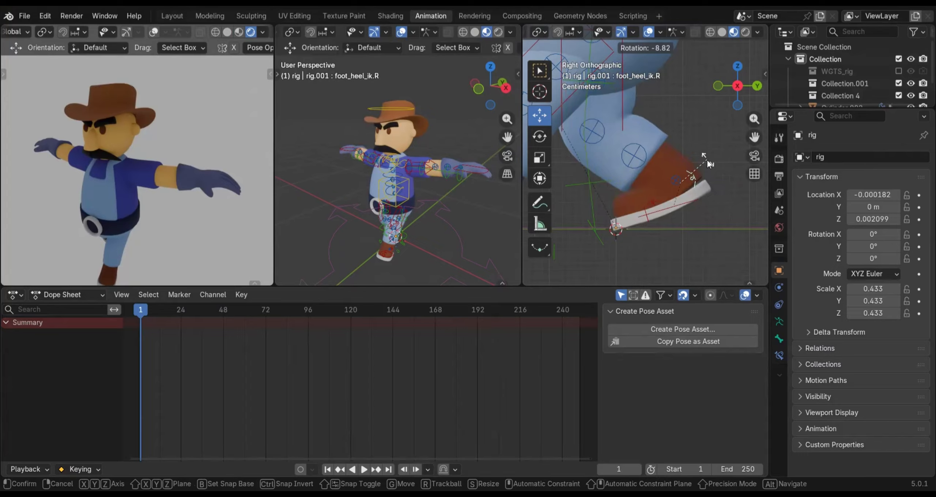
pyautogui.click(707, 161)
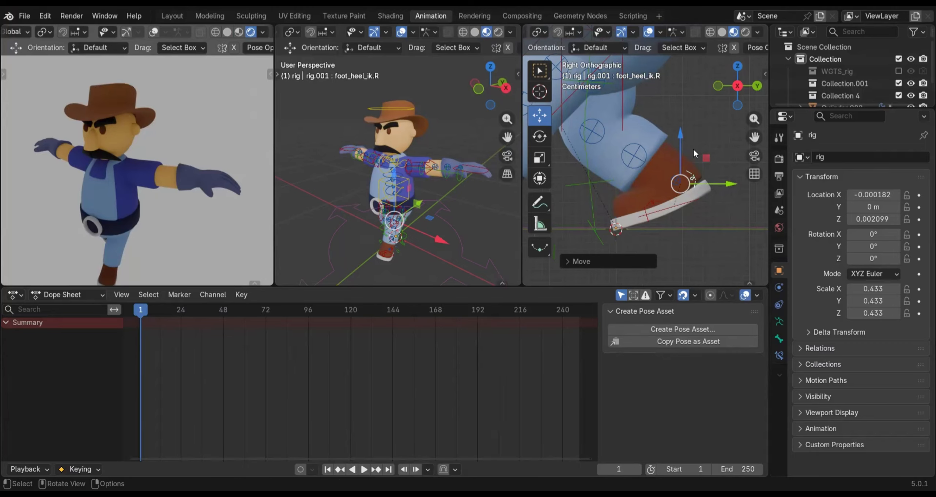
pyautogui.press('r')
pyautogui.press('z')
pyautogui.rightClick(693, 150)
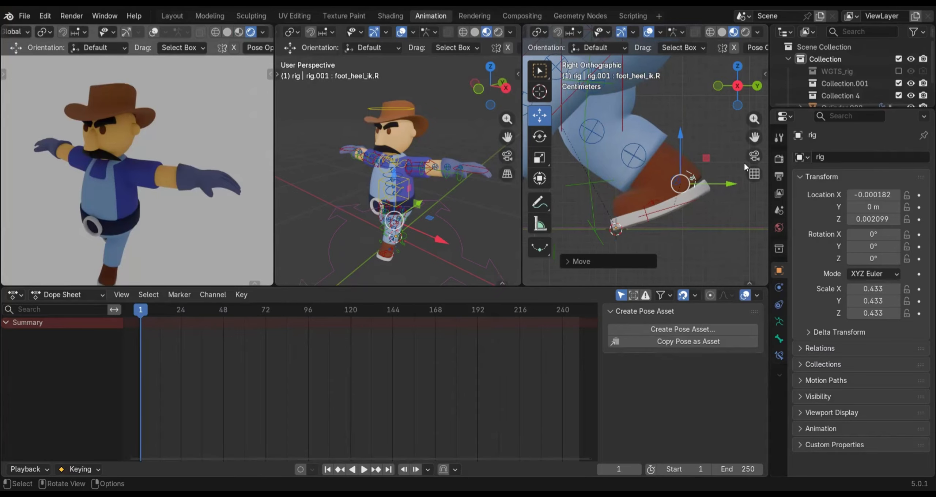
# Refine the right foot IK control by lowering it about 0.018 m, slightly adjusting its tilt, and raising it about 0.015 m
pyautogui.click(659, 211)
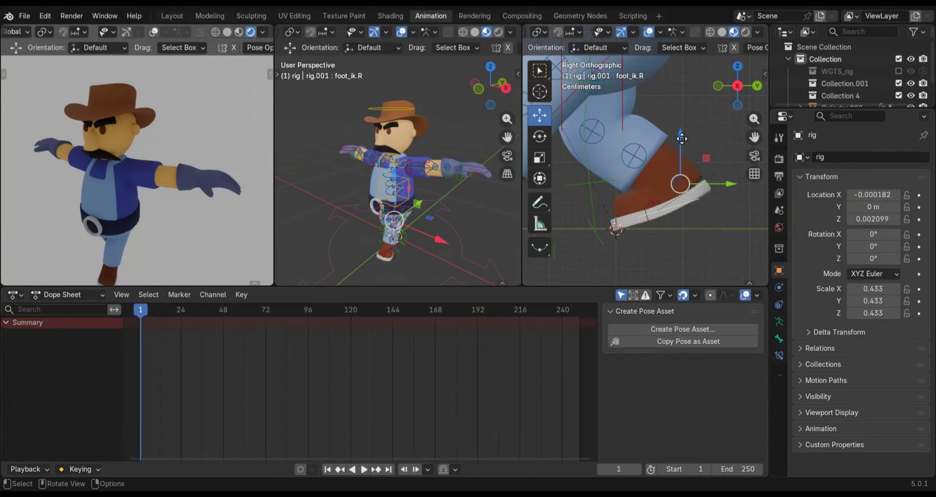
pyautogui.moveTo(684, 147); pyautogui.dragTo(690, 147)
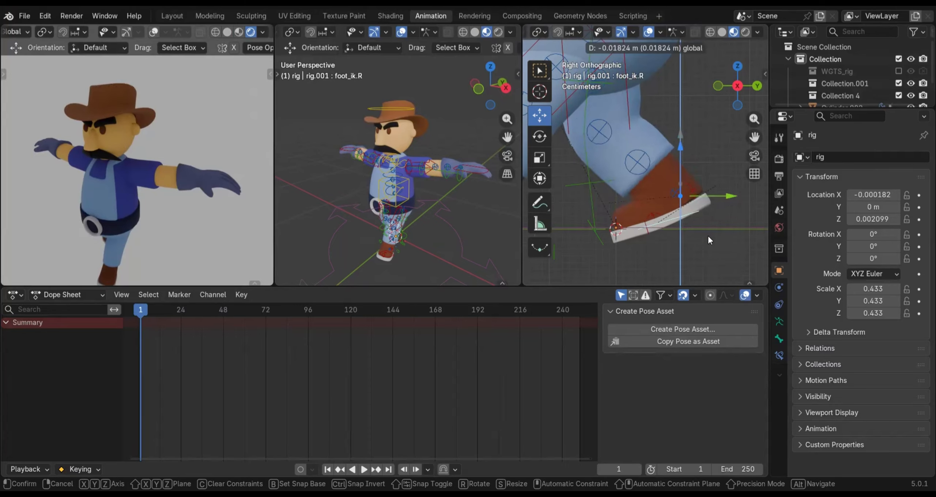
pyautogui.moveTo(709, 240); pyautogui.dragTo(709, 240)
pyautogui.press('r')
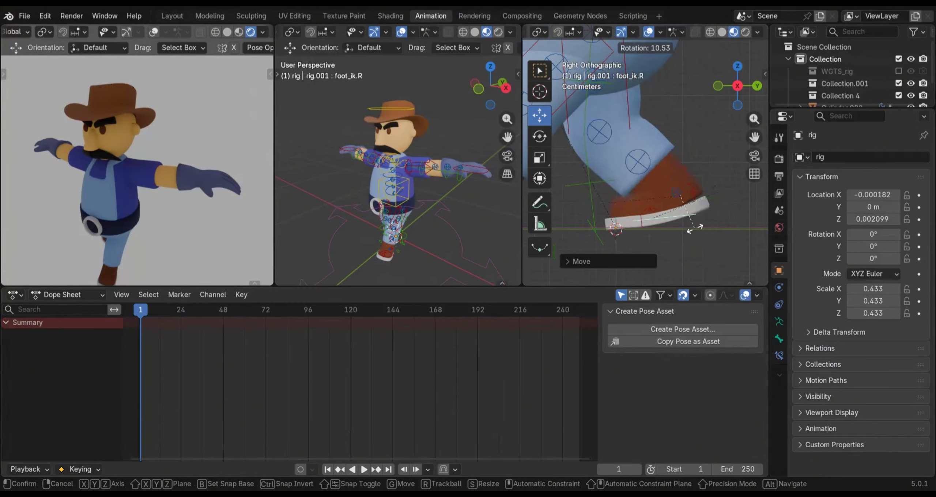
pyautogui.click(701, 226)
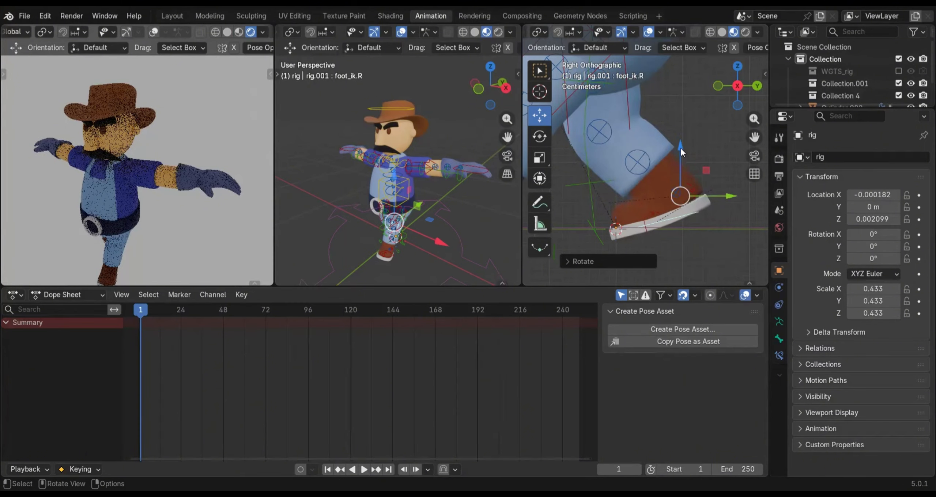
pyautogui.moveTo(680, 146); pyautogui.dragTo(681, 136)
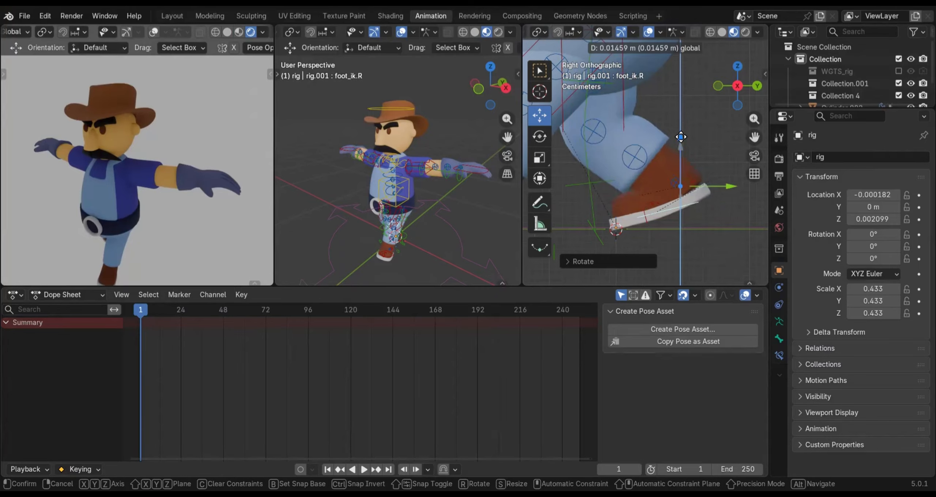
pyautogui.moveTo(664, 219); pyautogui.dragTo(664, 219)
# Move the right foot IK control backward about 0.044 m along the global Y axis to widen the stride, and deselect it
pyautogui.scroll(-2, 664, 220)
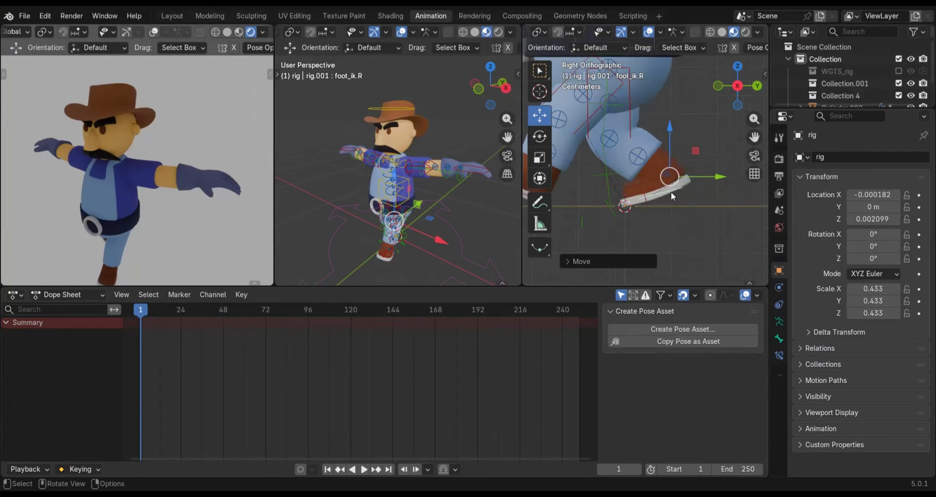
pyautogui.scroll(-1, 670, 191)
pyautogui.scroll(-2, 663, 191)
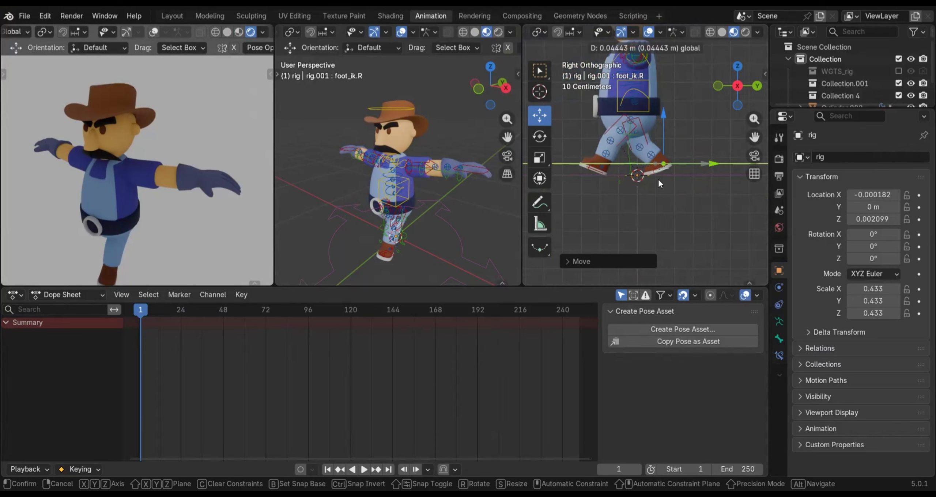
pyautogui.scroll(4, 667, 174)
pyautogui.scroll(1, 707, 223)
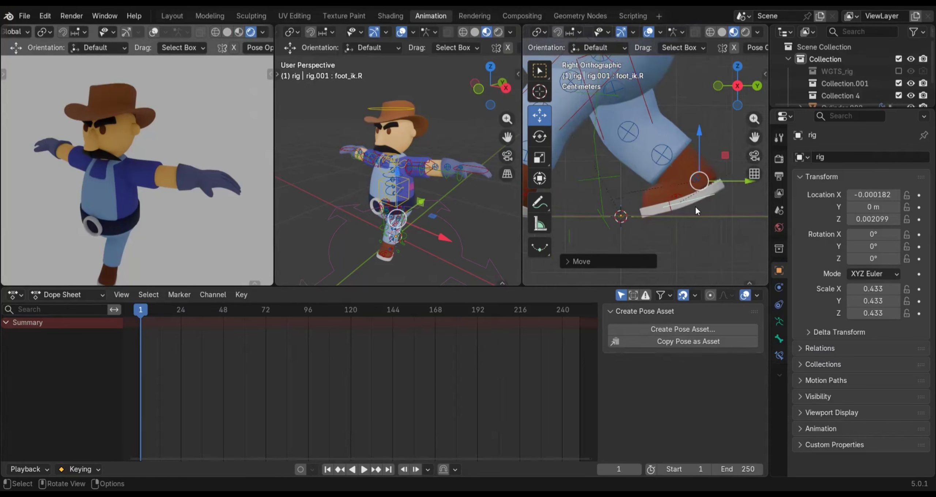
pyautogui.scroll(-3, 694, 205)
pyautogui.scroll(-2, 666, 176)
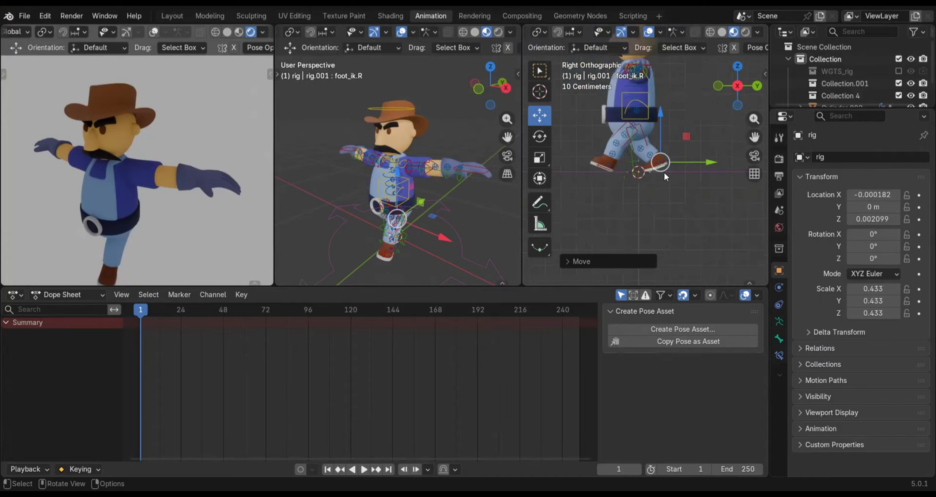
pyautogui.keyDown('shift'); pyautogui.scroll(4, 661, 162); pyautogui.keyUp('shift')
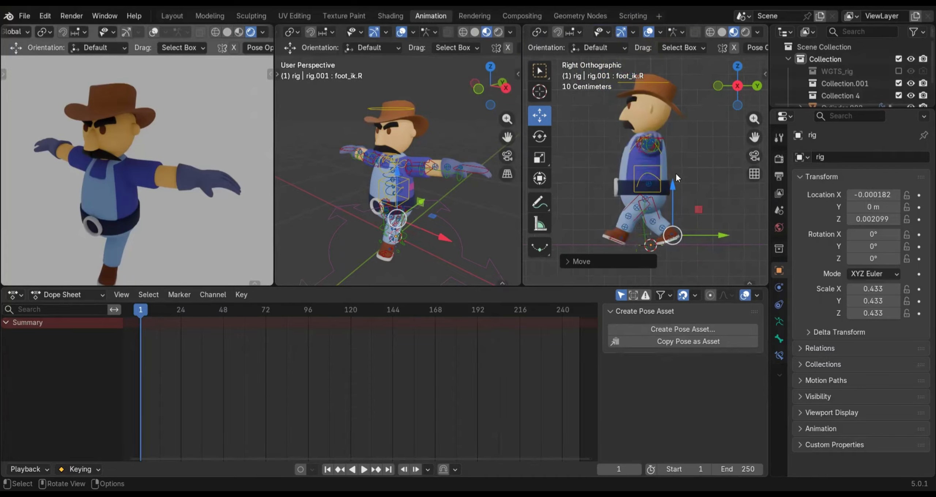
pyautogui.click(699, 161)
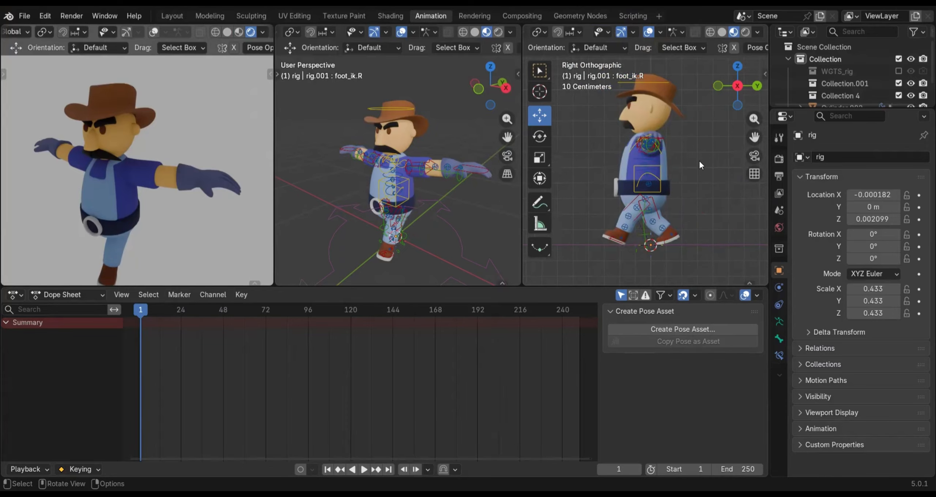
# In the front view, lower the left hand IK control about 0.36 m and bring it about 0.17 m inward
pyautogui.press('KP_1')
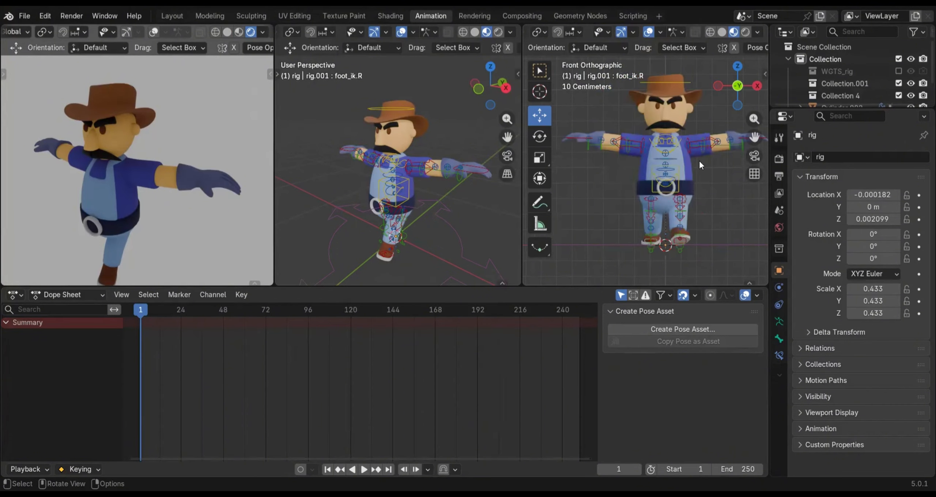
pyautogui.keyDown('shift'); pyautogui.moveTo(678, 187); pyautogui.dragTo(582, 187, button='middle'); pyautogui.keyUp('shift')
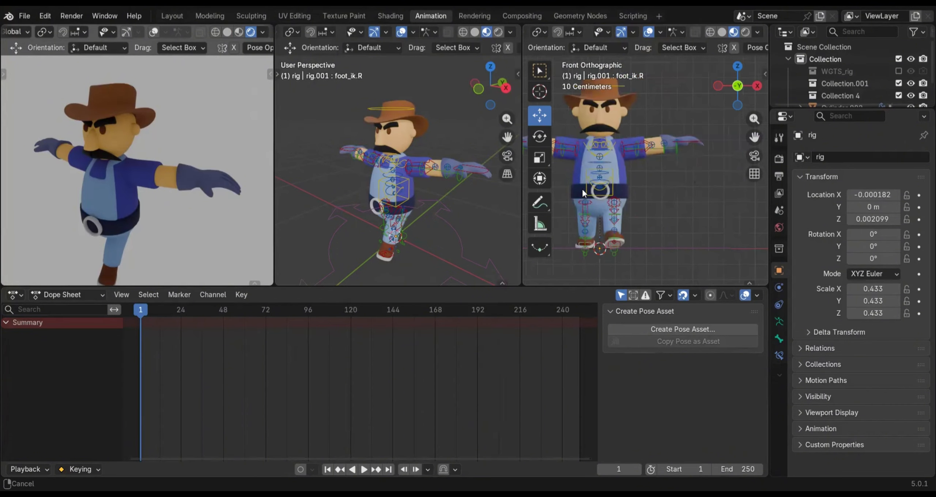
pyautogui.scroll(1, 661, 143)
pyautogui.click(661, 141)
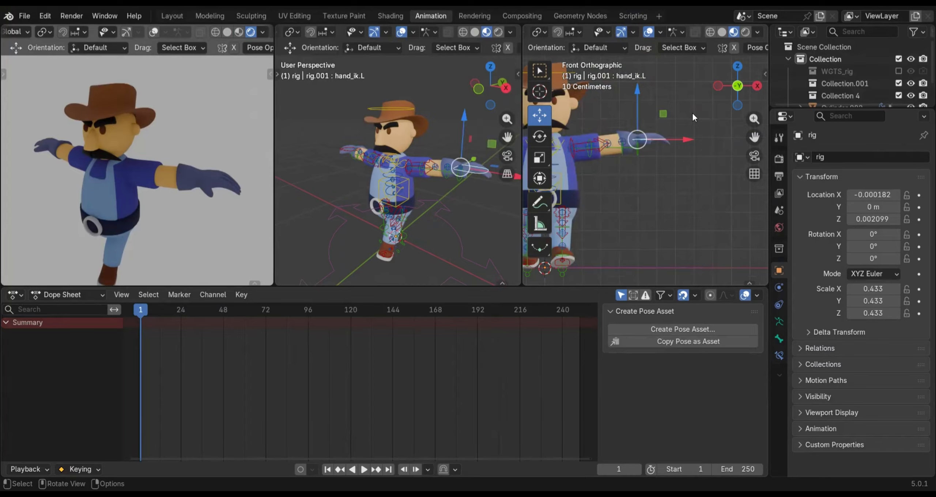
pyautogui.keyDown('shift'); pyautogui.moveTo(645, 172); pyautogui.dragTo(693, 170, button='middle'); pyautogui.keyUp('shift')
pyautogui.press('g')
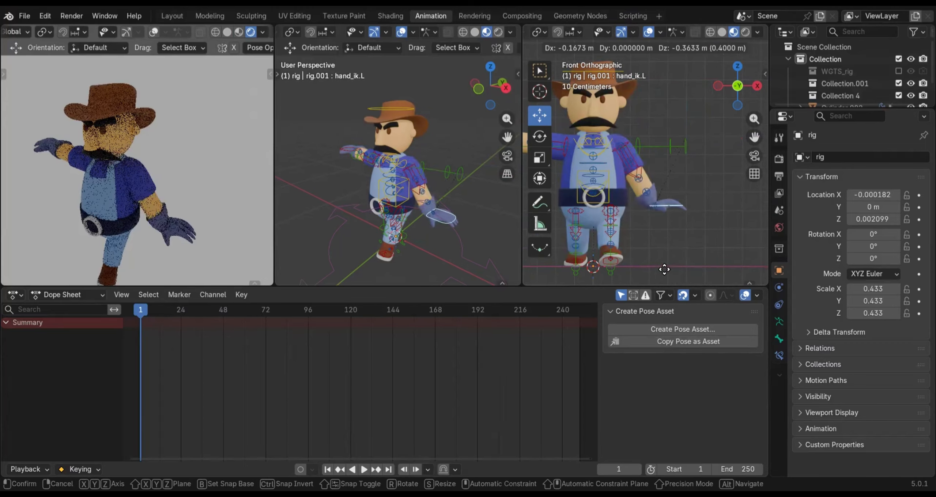
pyautogui.click(714, 218)
# Rotate the left hand IK control so the hand hangs downward, and nudge it slightly inward and down
pyautogui.press('r')
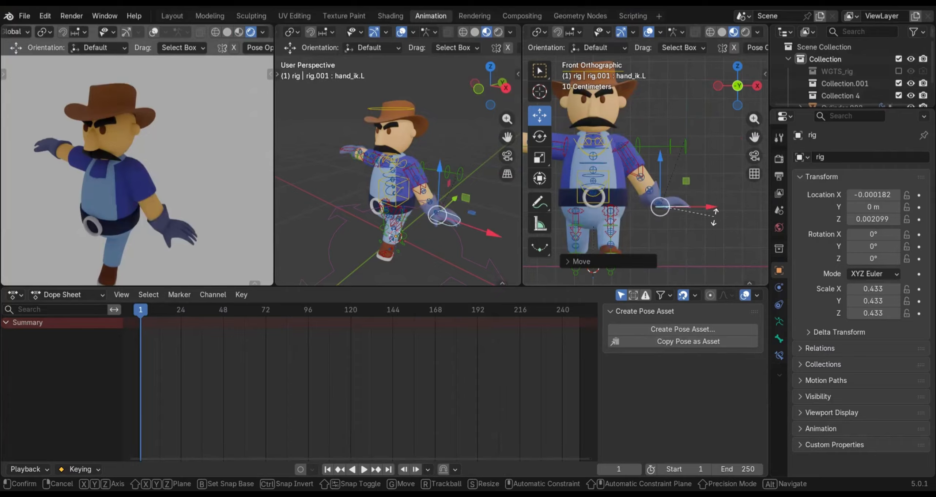
pyautogui.click(659, 244)
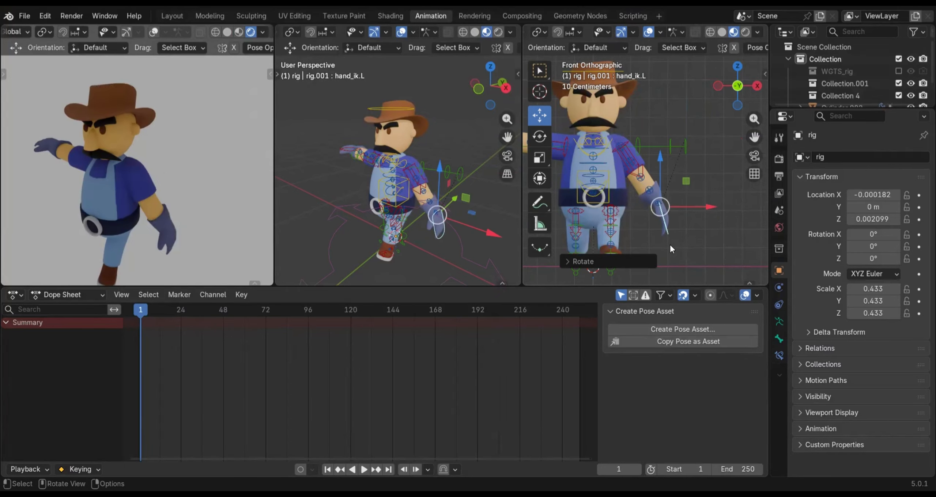
pyautogui.press('g')
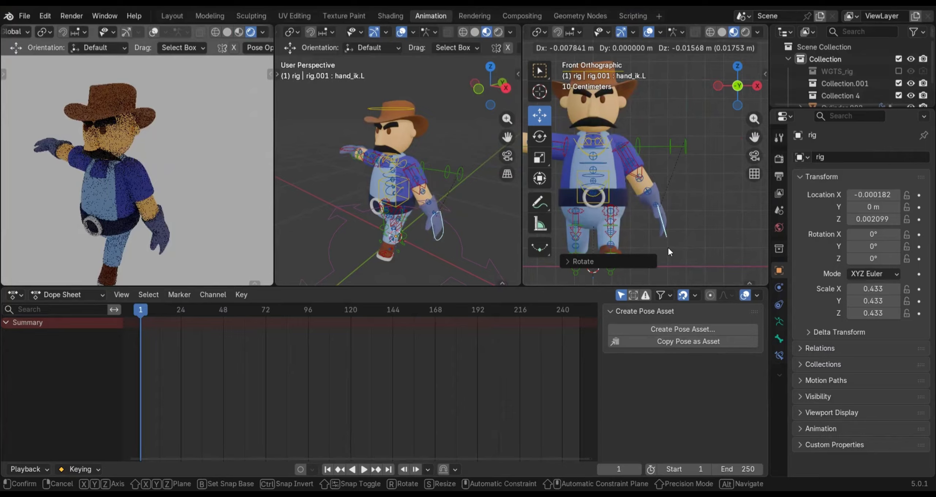
pyautogui.click(671, 244)
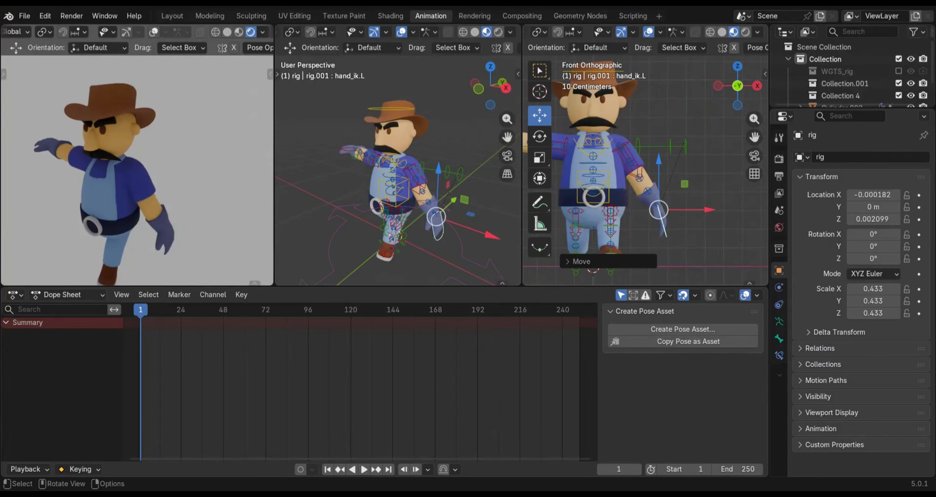
pyautogui.hotkey('ctrl', 'z')
# Lower the right hand IK control about 0.35 m and bring it about 0.16 m inward in the front view
pyautogui.keyDown('ctrl'); pyautogui.scroll(5, 624, 220); pyautogui.keyUp('ctrl')
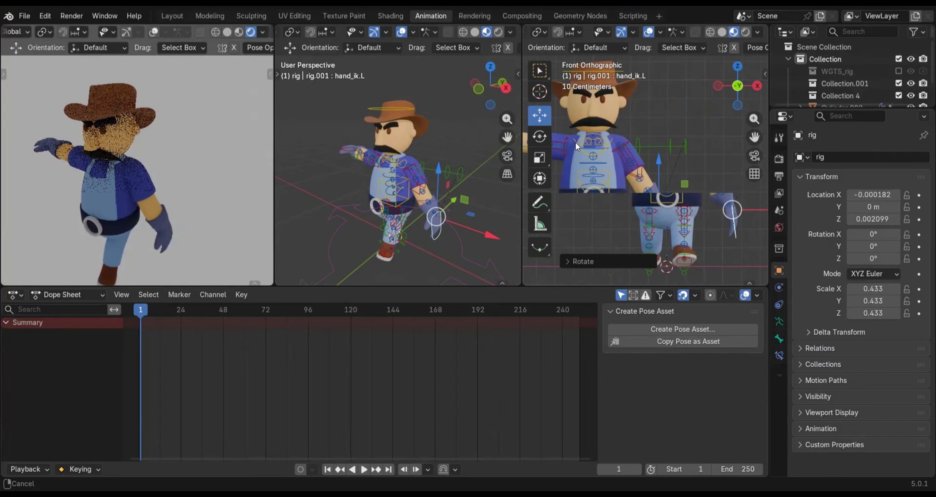
pyautogui.click(573, 139)
pyautogui.press('g')
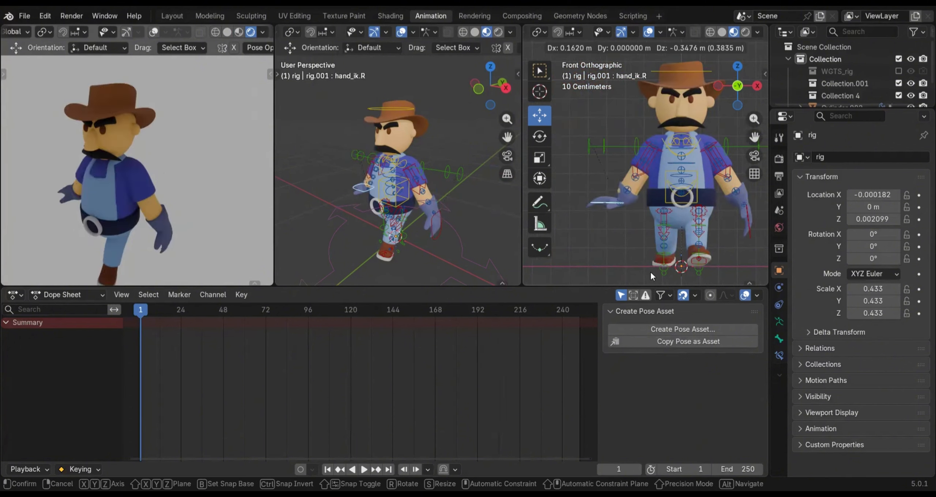
pyautogui.click(617, 190)
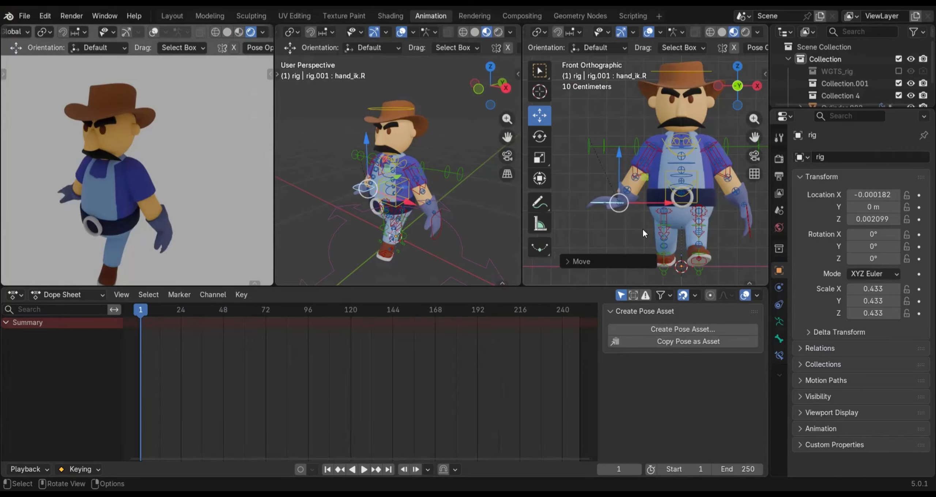
# Rotate the right hand IK control so the hand hangs downward, nudge it about 0.028 m inward and down, and fine-tune its tilt
pyautogui.press('r')
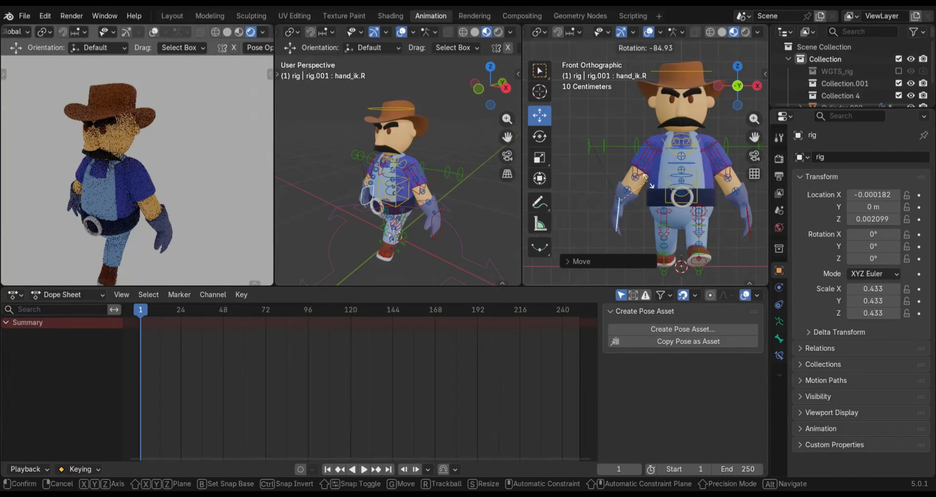
pyautogui.click(679, 223)
pyautogui.press('g')
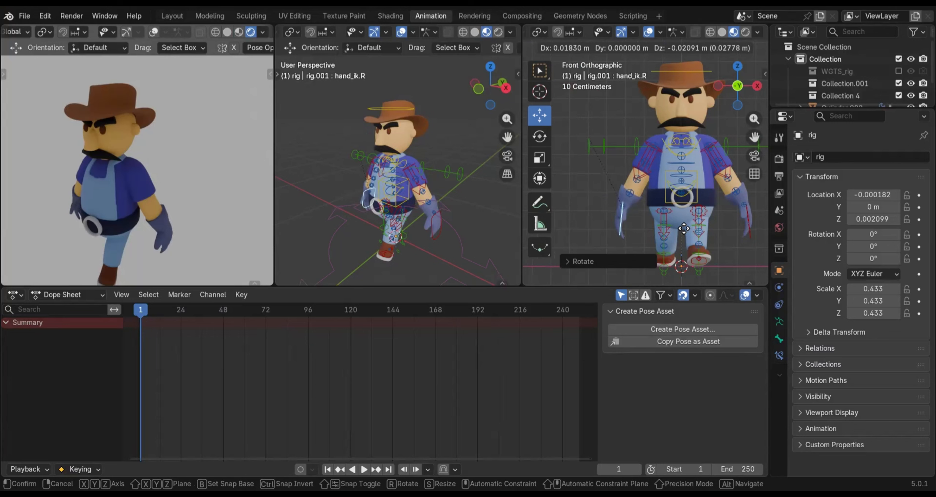
pyautogui.click(685, 237)
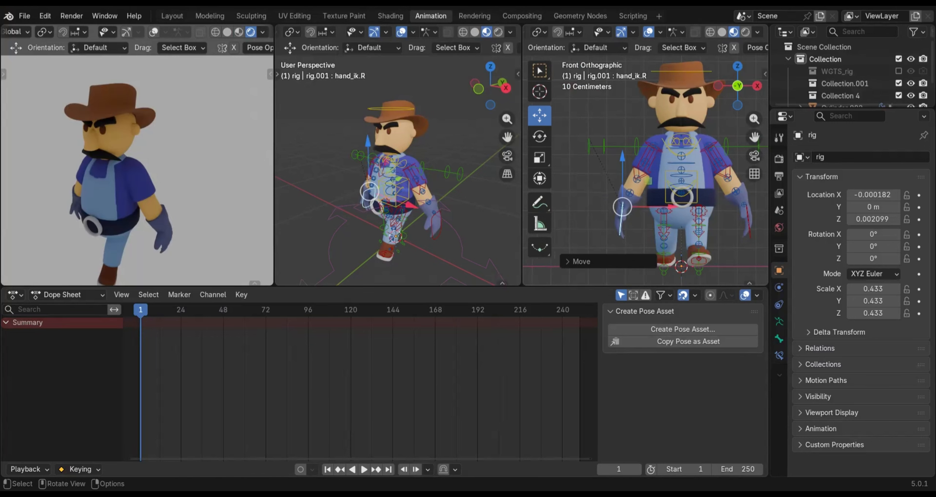
pyautogui.press('r')
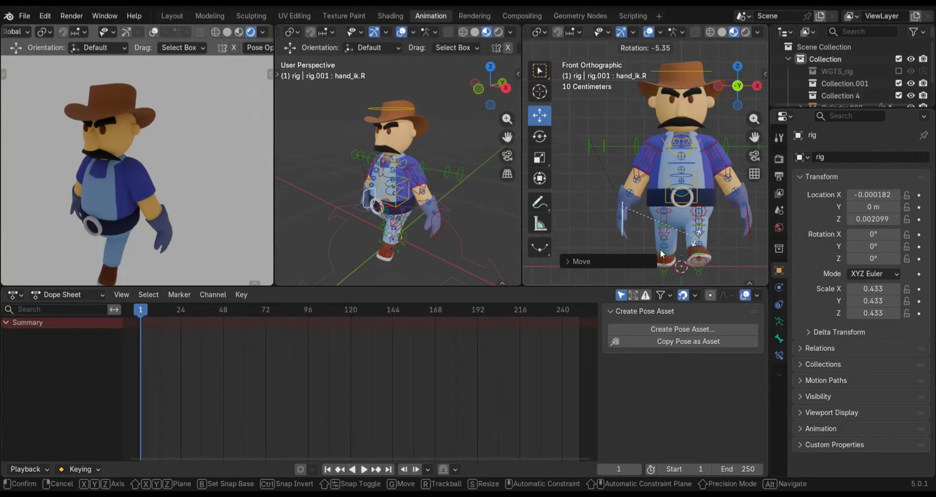
pyautogui.click(660, 251)
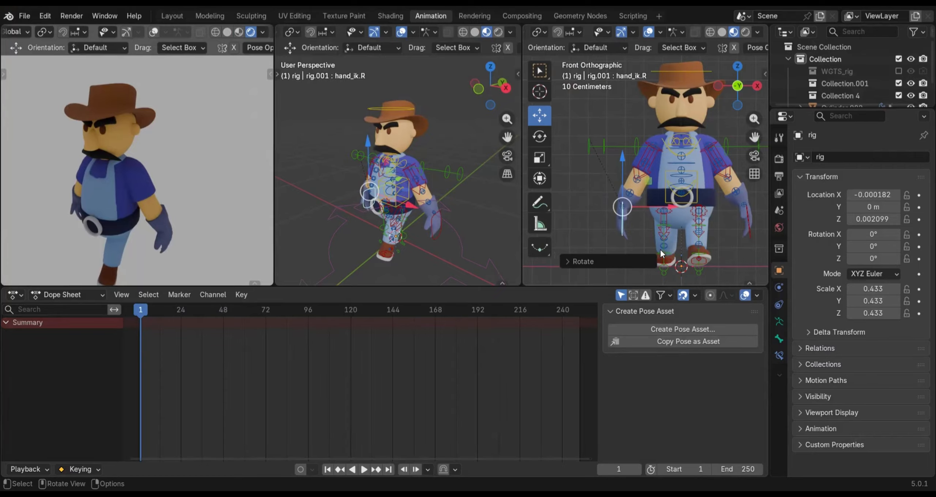
pyautogui.click(641, 243)
# In the right side view, move the left hand IK control backward along the global Y axis to swing the left arm back
pyautogui.keyDown('shift'); pyautogui.moveTo(651, 232); pyautogui.dragTo(554, 232, button='middle'); pyautogui.keyUp('shift')
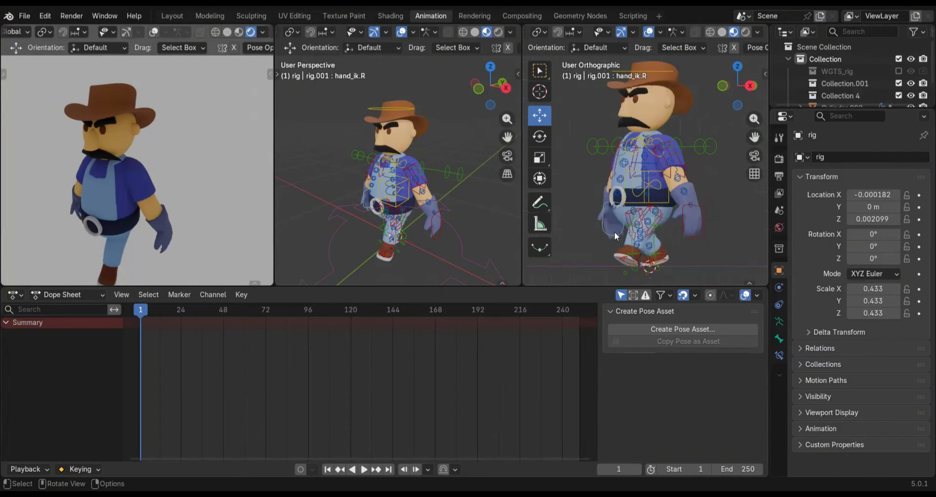
pyautogui.press('KP_3')
pyautogui.scroll(2, 683, 233)
pyautogui.keyDown('shift'); pyautogui.moveTo(678, 236); pyautogui.dragTo(649, 216, button='middle'); pyautogui.keyUp('shift')
pyautogui.moveTo(744, 225); pyautogui.dragTo(724, 238, button='middle')
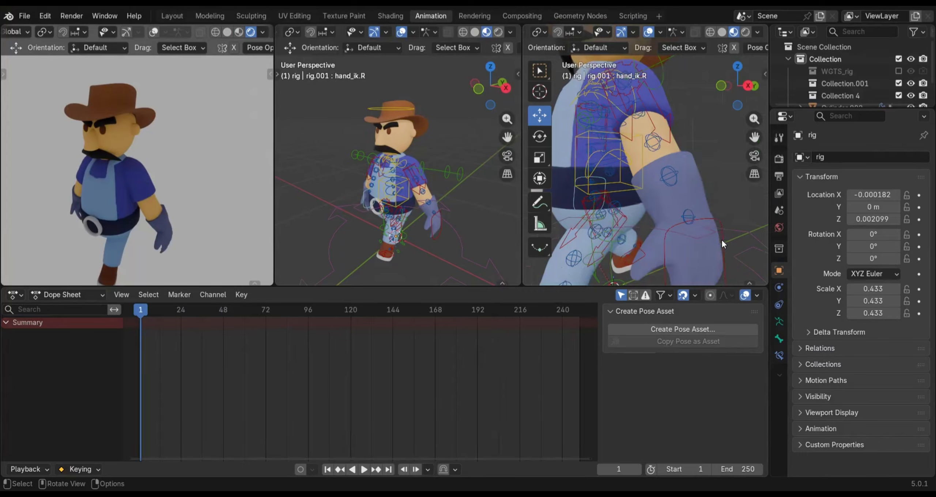
pyautogui.click(721, 239)
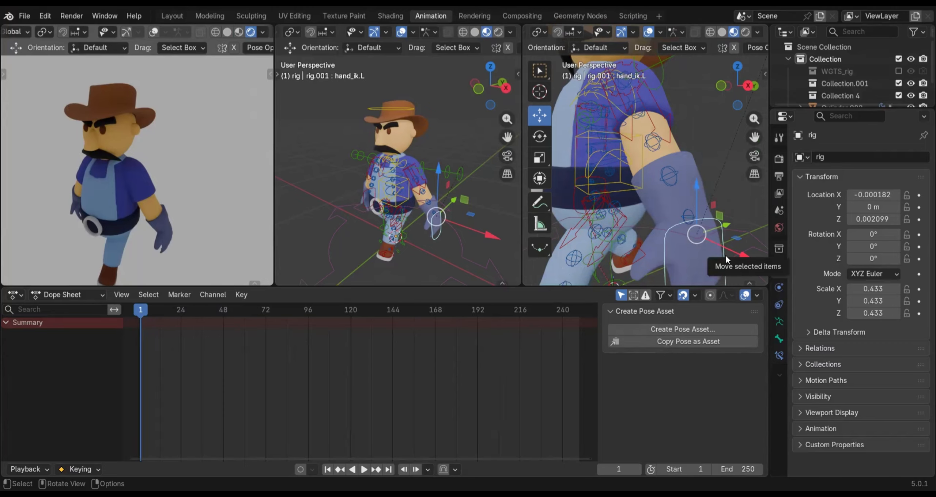
pyautogui.moveTo(735, 254); pyautogui.dragTo(735, 255, button='middle')
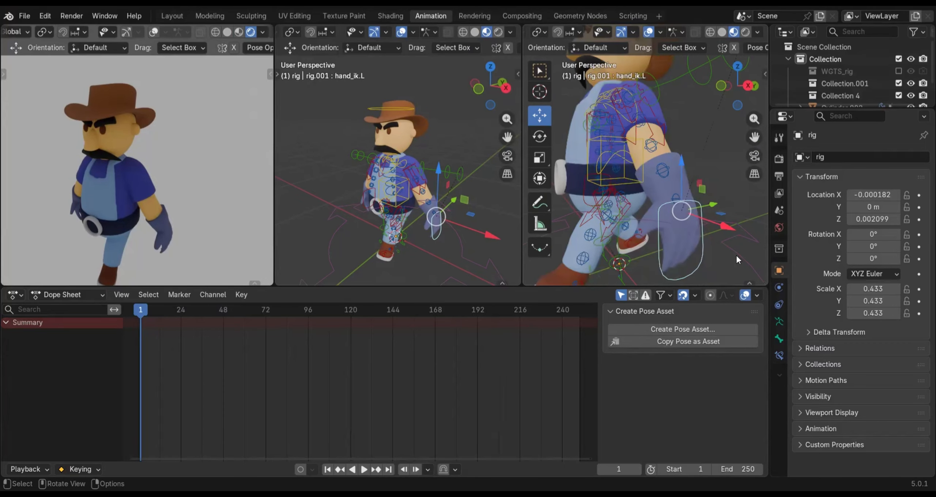
pyautogui.press('KP_3')
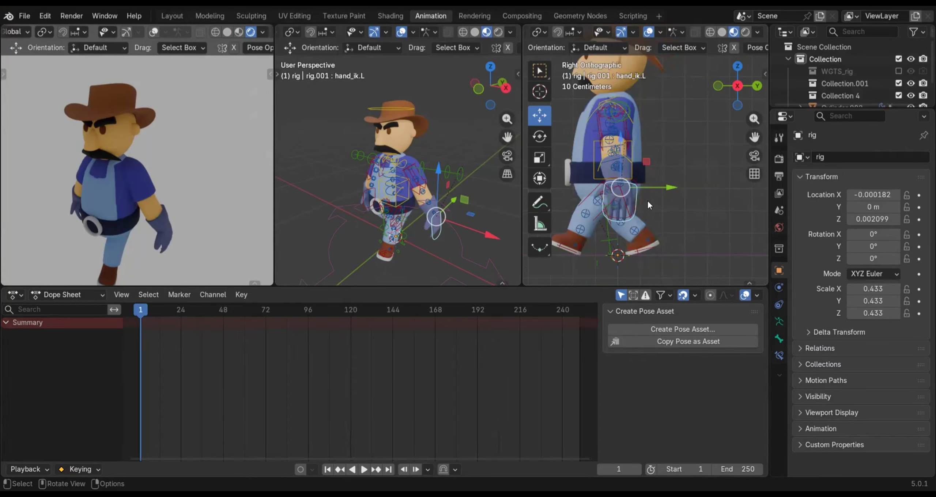
pyautogui.moveTo(673, 188)
pyautogui.mouseDown()
pyautogui.moveTo(717, 185)
pyautogui.moveTo(663, 190)
pyautogui.mouseUp()
# Shift the left forearm tweak control backward along the global Y axis, and move the left hand IK control slightly further back
pyautogui.click(635, 140)
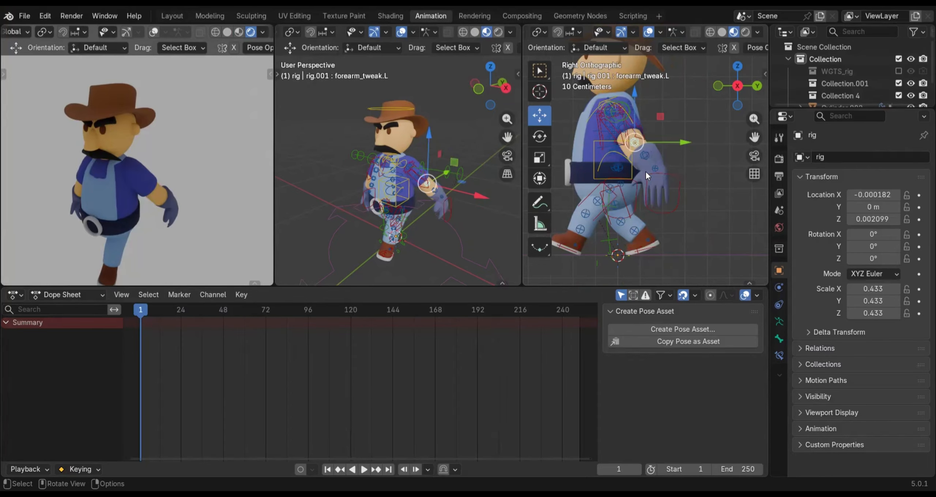
pyautogui.moveTo(687, 143); pyautogui.dragTo(697, 144)
pyautogui.click(678, 195)
pyautogui.moveTo(678, 194)
pyautogui.mouseDown()
pyautogui.moveTo(724, 171)
pyautogui.moveTo(689, 187)
pyautogui.mouseUp()
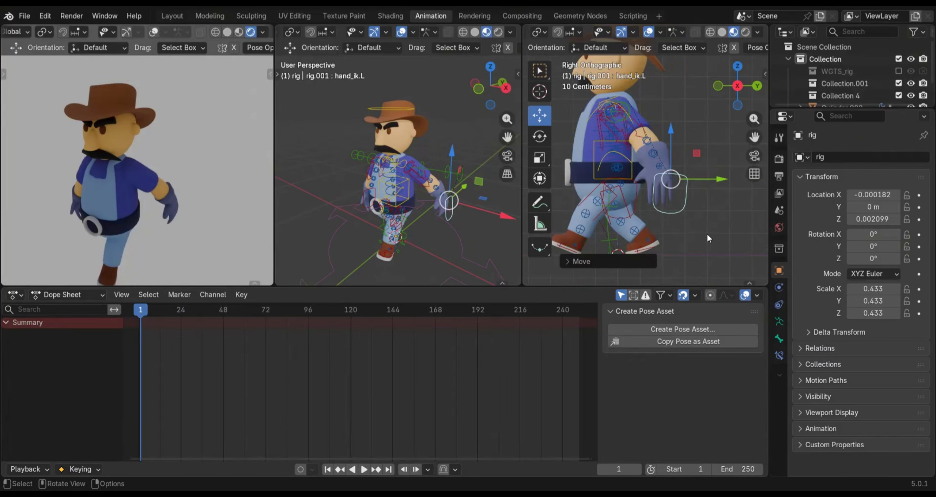
# Rotate the left hand IK control slightly in the right side view so the fingers tilt backward
pyautogui.press('KP_1')
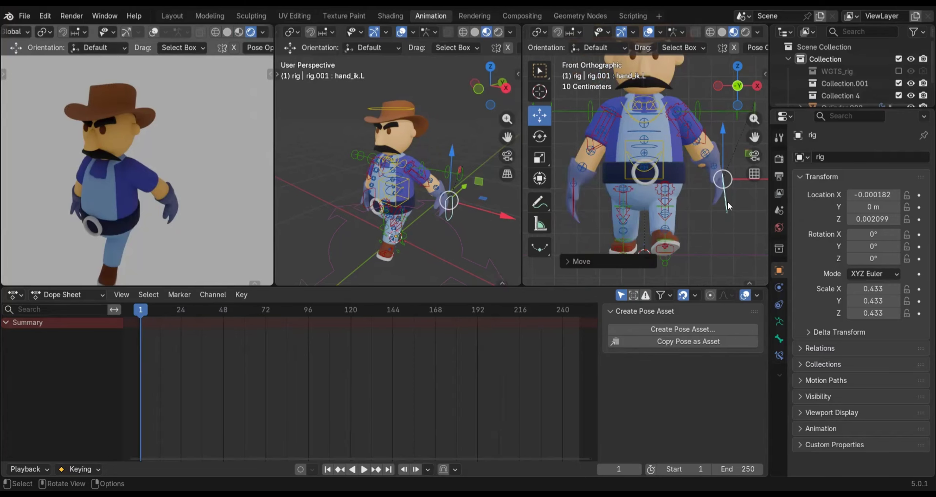
pyautogui.keyDown('shift'); pyautogui.moveTo(729, 186); pyautogui.dragTo(689, 233, button='middle'); pyautogui.keyUp('shift')
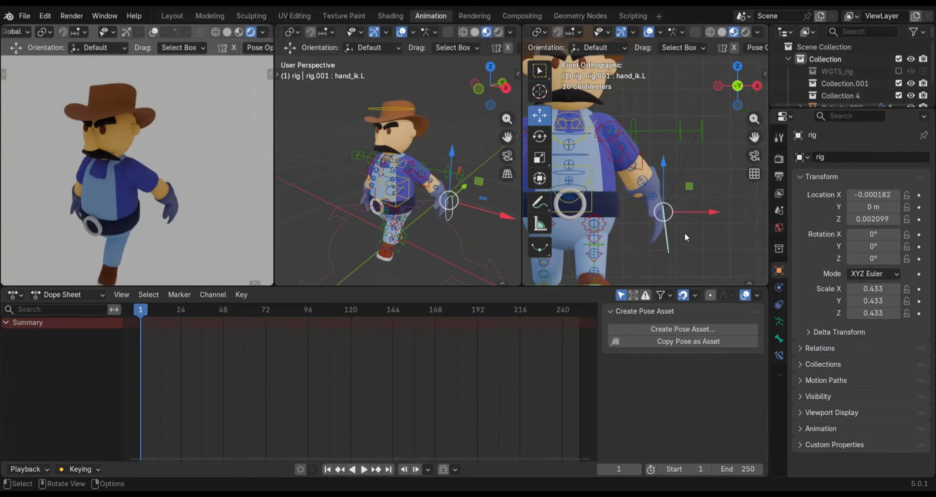
pyautogui.press('KP_3')
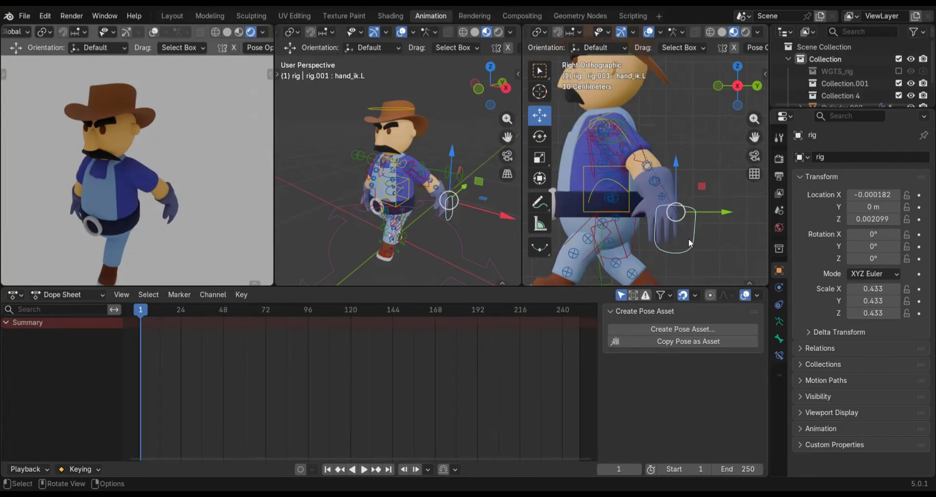
pyautogui.press('r')
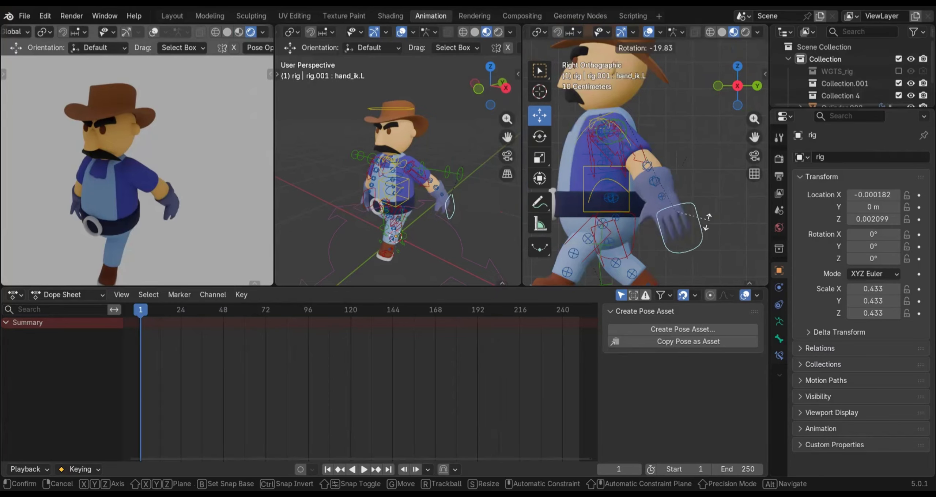
pyautogui.click(701, 222)
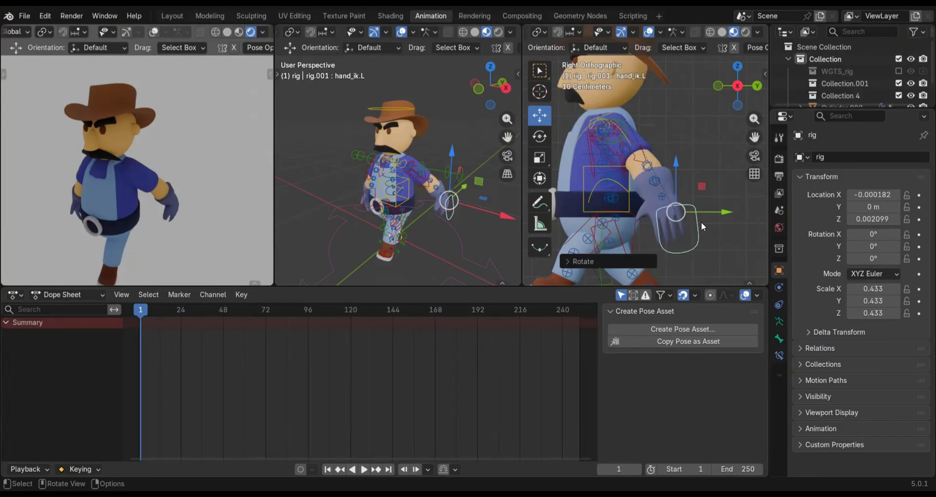
pyautogui.press('KP_1')
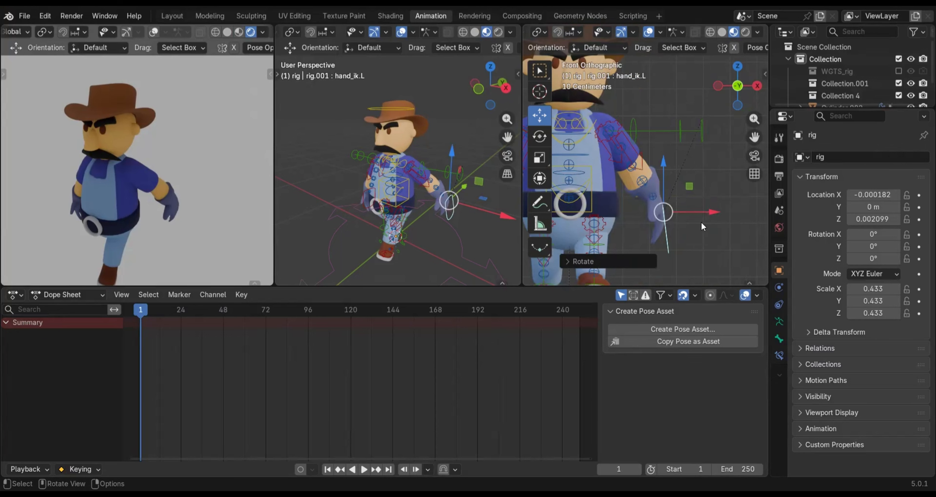
pyautogui.press('KP_3')
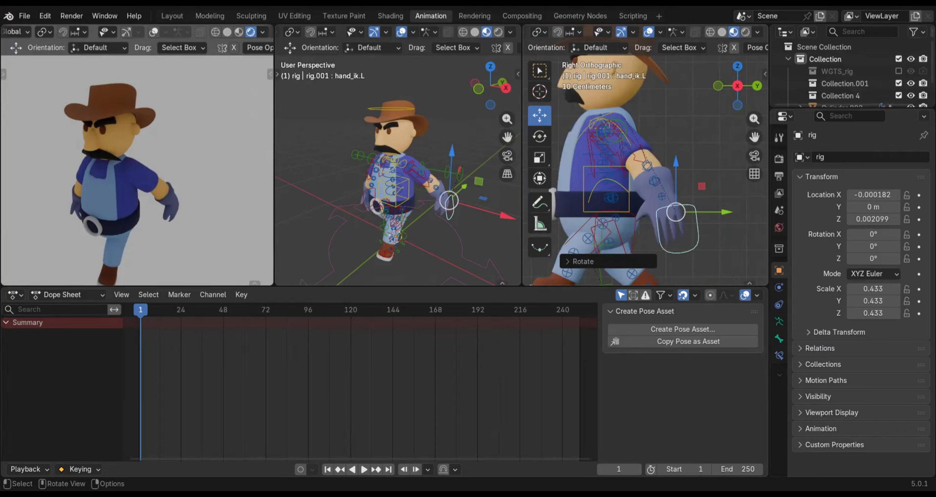
# Fine-tune the left forearm tweak control's position along the global Y axis in the right side view
pyautogui.click(647, 174)
pyautogui.moveTo(695, 169); pyautogui.dragTo(690, 168)
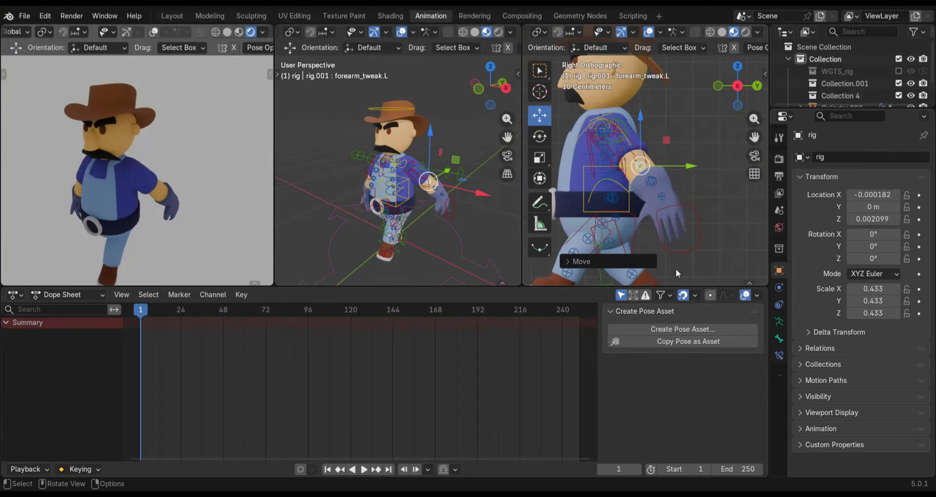
pyautogui.press('KP_1')
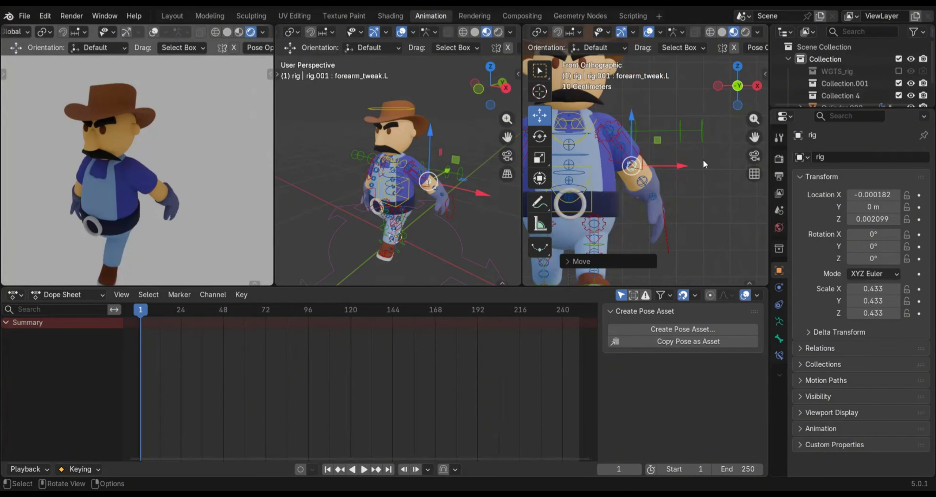
pyautogui.press('KP_3')
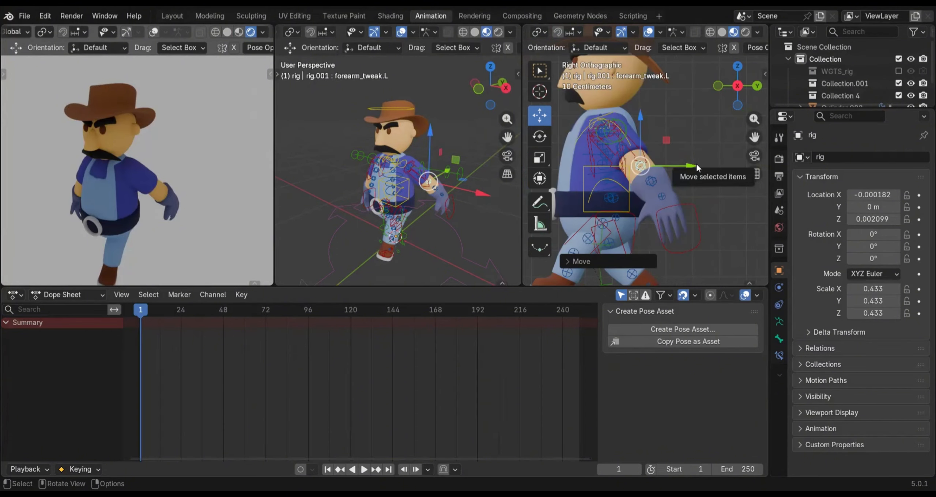
pyautogui.press('KP_1')
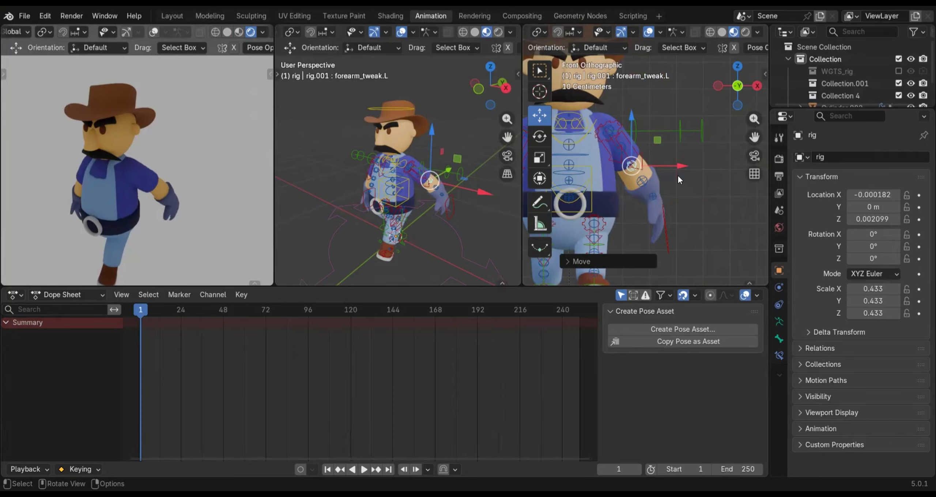
pyautogui.press('KP_3')
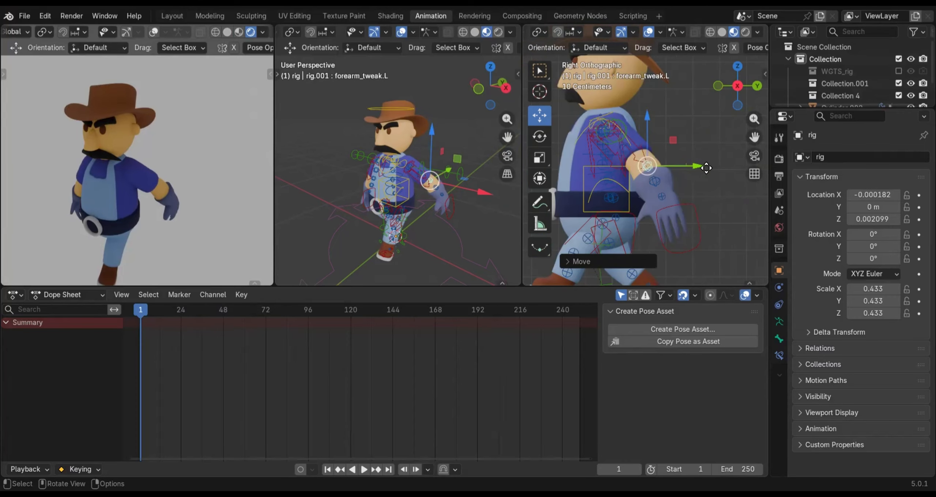
# Rotate the left hand IK control about 22° in the right side view so the hand hangs more vertically
pyautogui.click(679, 254)
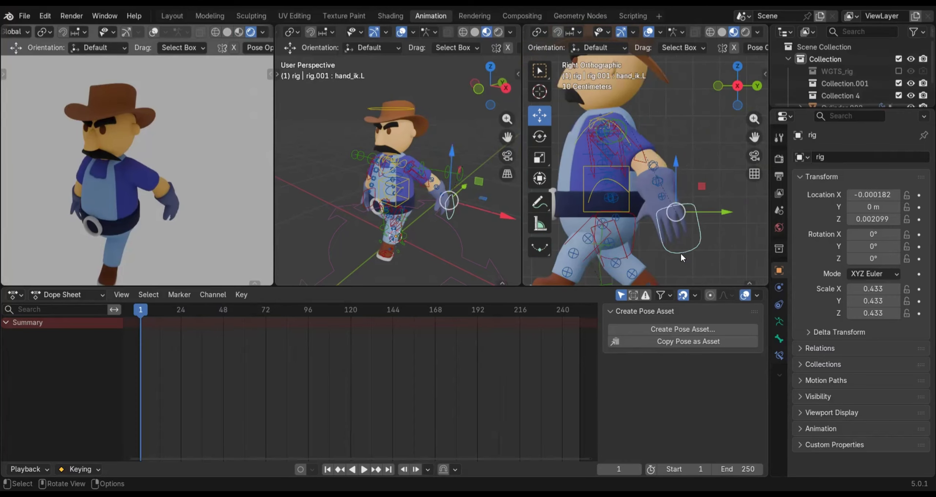
pyautogui.press('r')
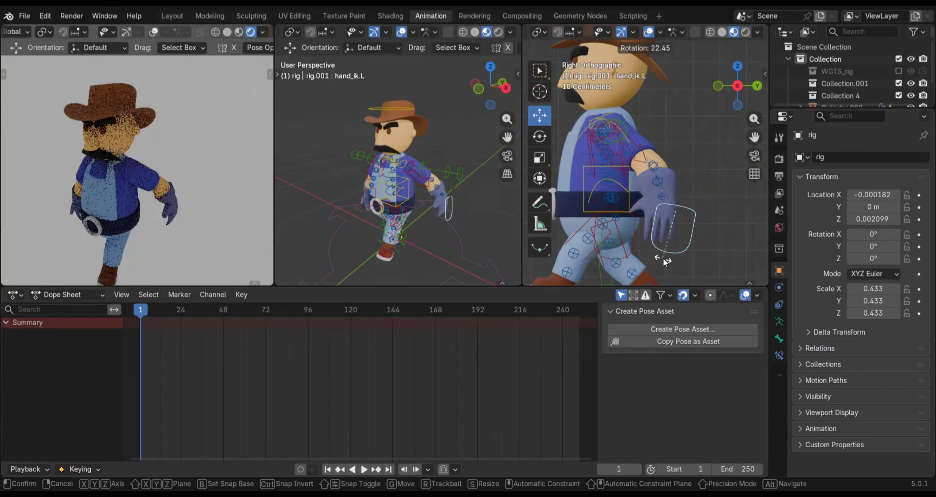
pyautogui.click(665, 242)
pyautogui.press('KP_1')
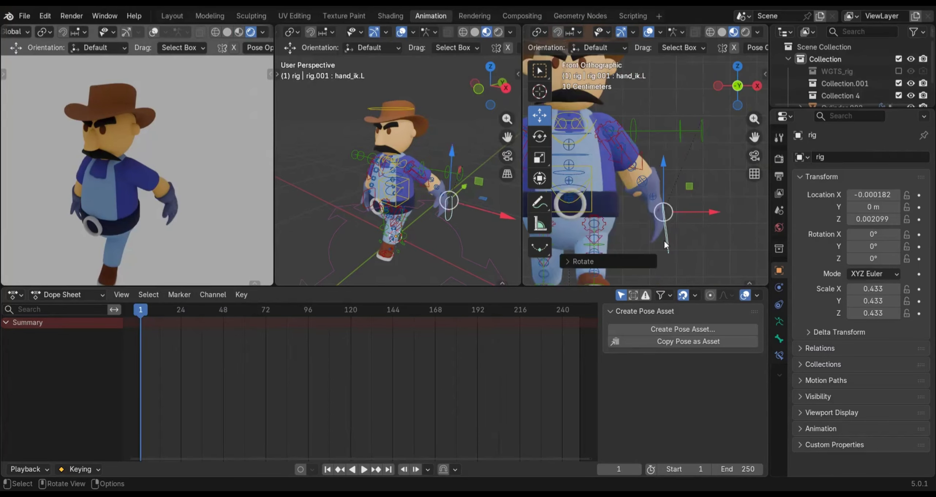
pyautogui.press('KP_3')
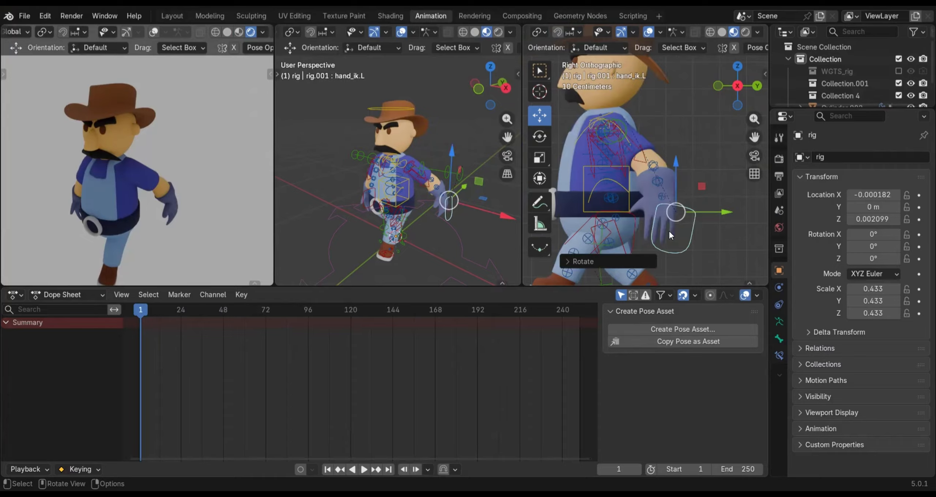
# In the front view, move the left hand IK control inward along global X and nudge the left forearm tweak control along the same axis
pyautogui.press('KP_1')
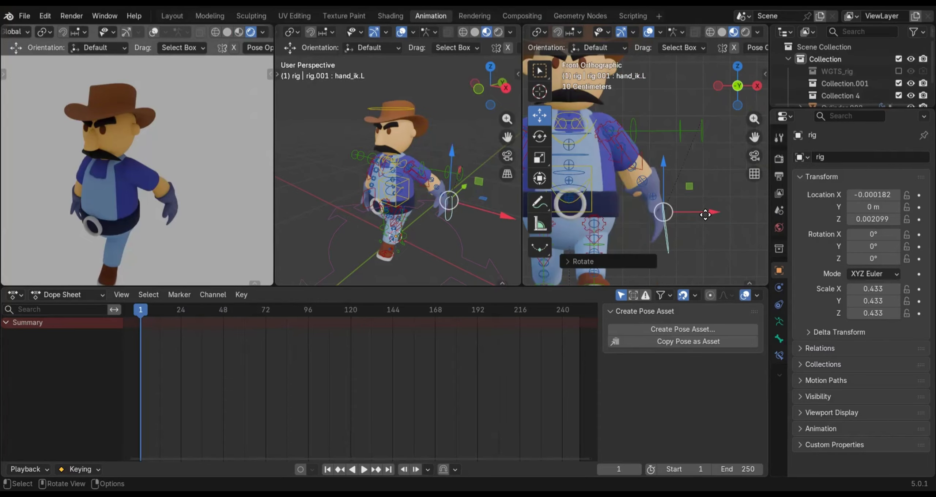
pyautogui.press('g')
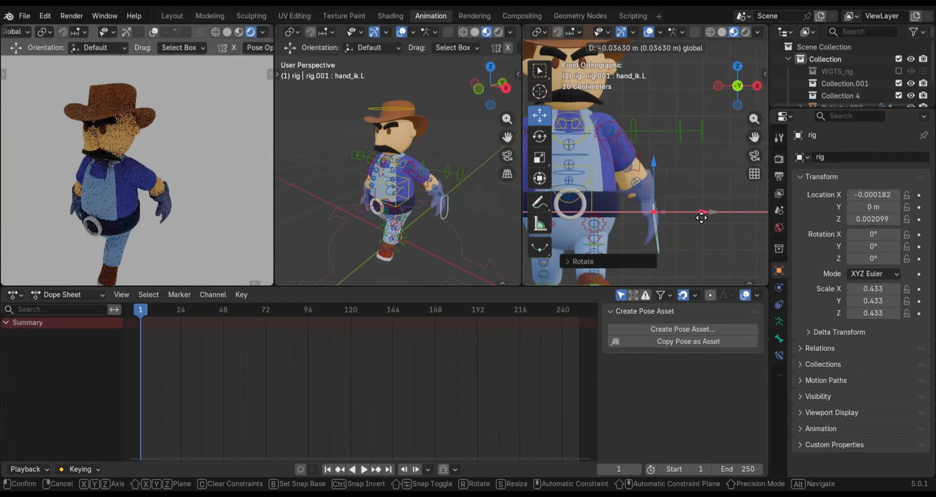
pyautogui.click(701, 216)
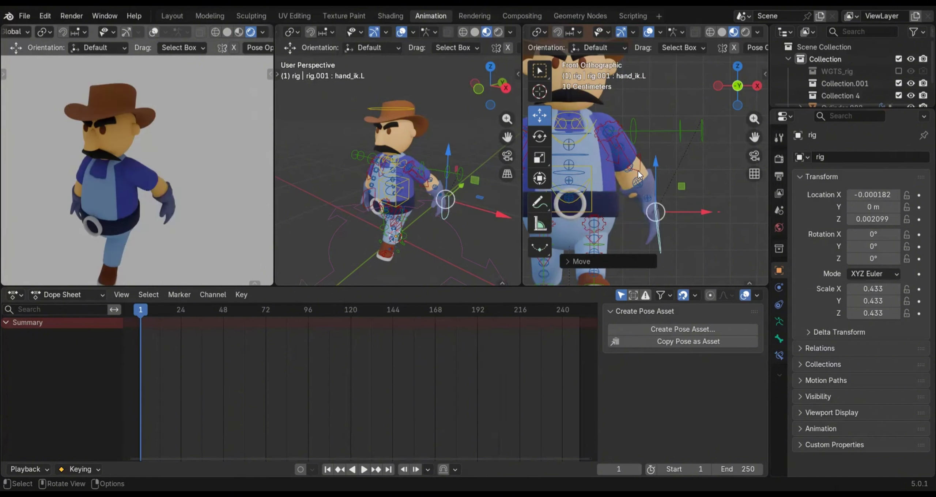
pyautogui.click(627, 171)
pyautogui.click(627, 170)
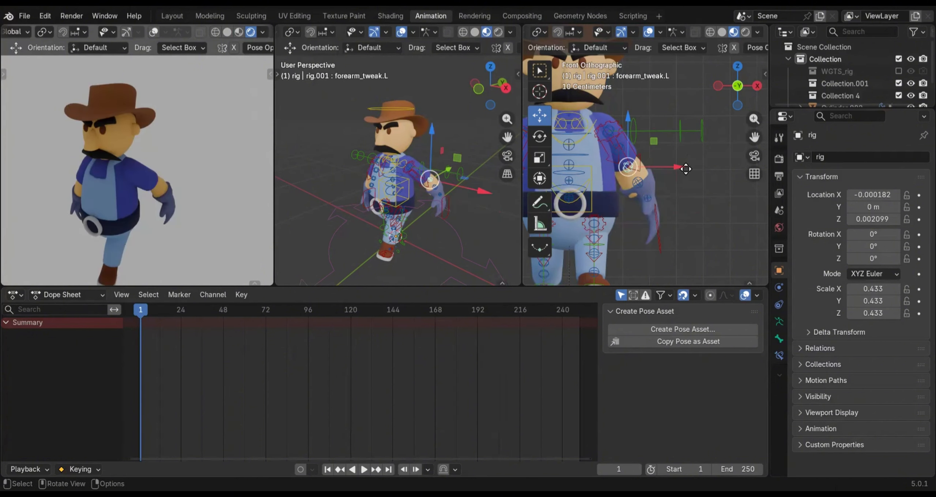
pyautogui.press('g')
pyautogui.press('x')
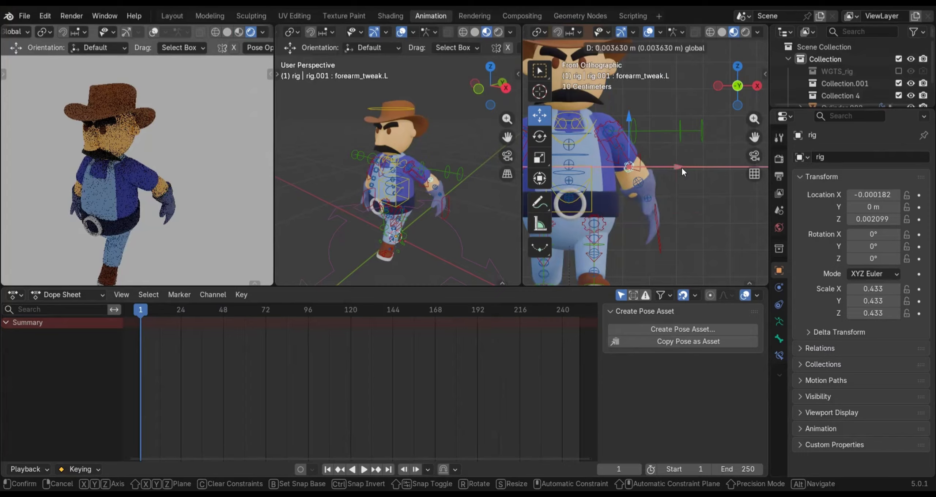
pyautogui.click(682, 168)
# In the right side view, shift the left forearm tweak and left hand IK controls forward along the global Y axis
pyautogui.press('KP_3')
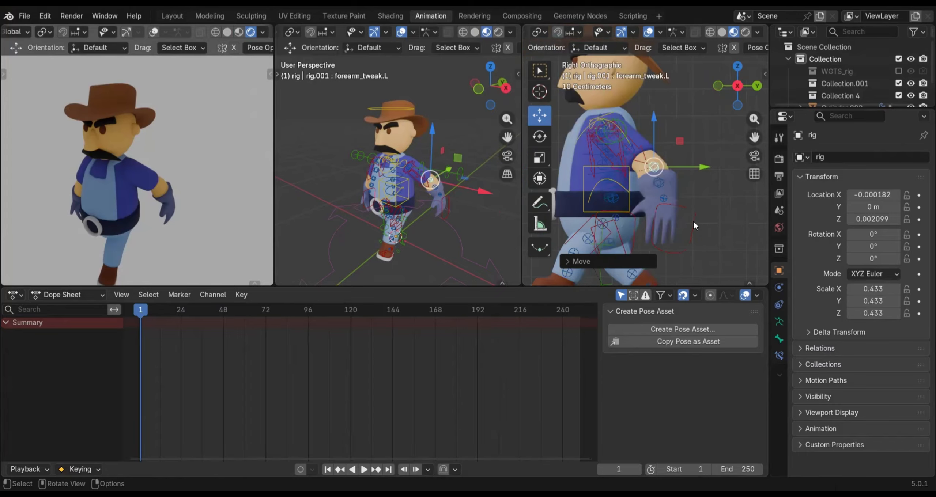
pyautogui.moveTo(700, 167); pyautogui.dragTo(690, 174)
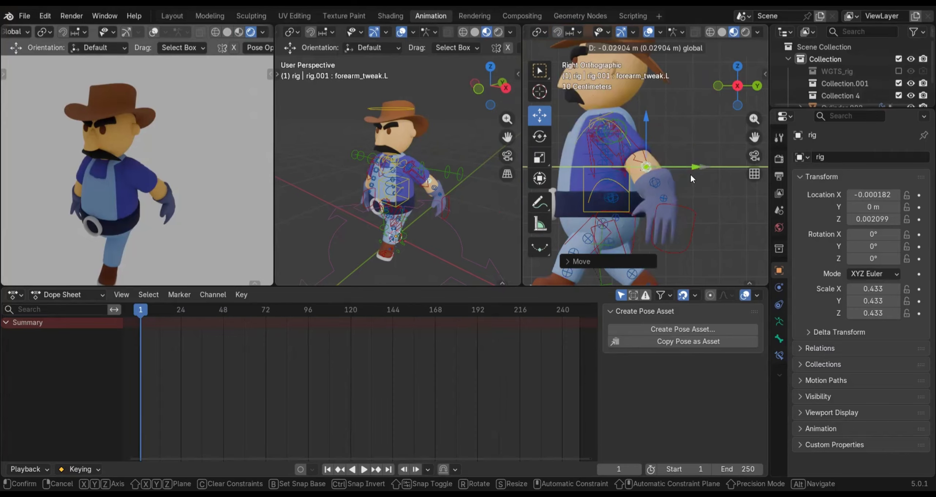
pyautogui.click(688, 235)
pyautogui.moveTo(700, 213); pyautogui.dragTo(634, 173)
pyautogui.click(635, 172)
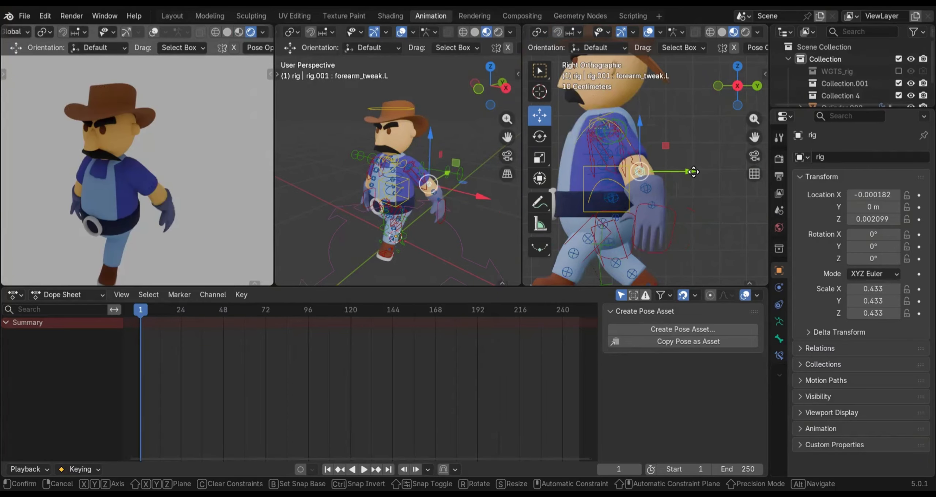
pyautogui.click(697, 239)
pyautogui.press('KP_1')
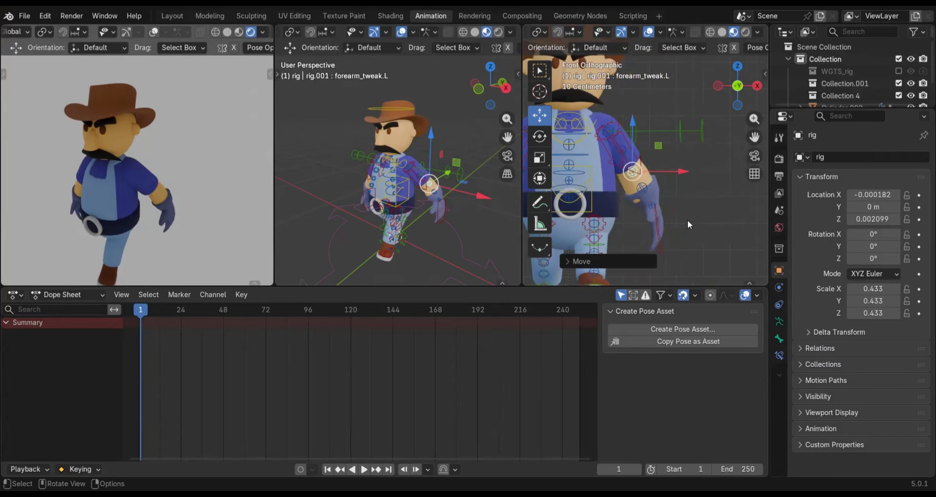
pyautogui.press('KP_3')
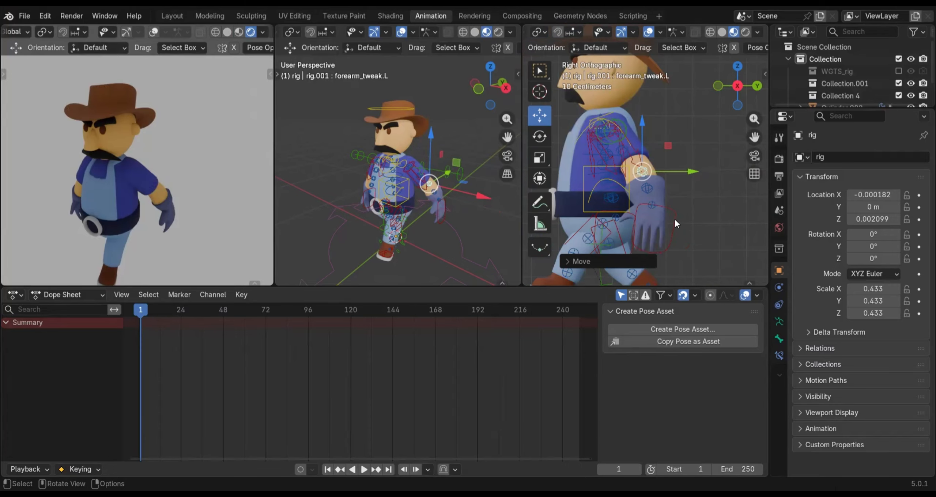
# Move the left hand IK control further forward along global Y so the hand hangs just behind the hip
pyautogui.click(675, 218)
pyautogui.moveTo(707, 213); pyautogui.dragTo(688, 214)
pyautogui.press('KP_1')
pyautogui.press('KP_3')
pyautogui.press('KP_1')
pyautogui.press('KP_3')
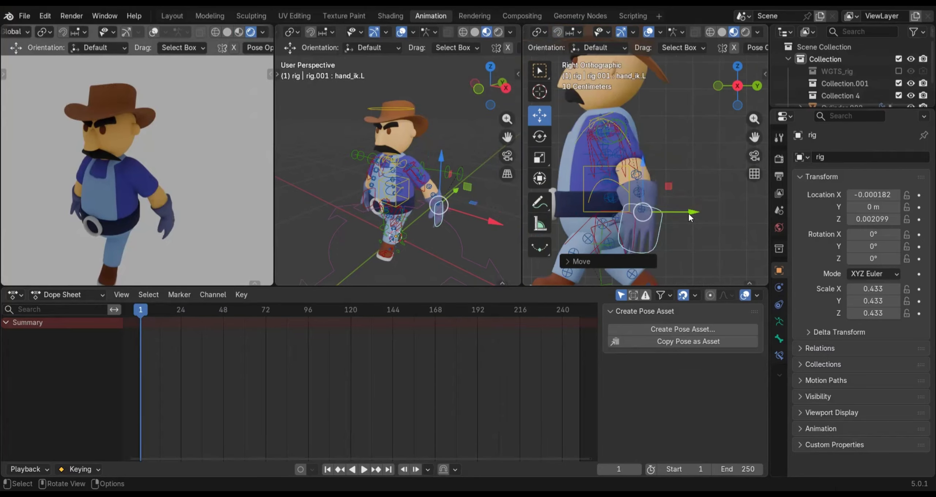
# In the left side view, move the right hand IK control forward along the global Y axis to swing the right arm forward
pyautogui.press('KP_1')
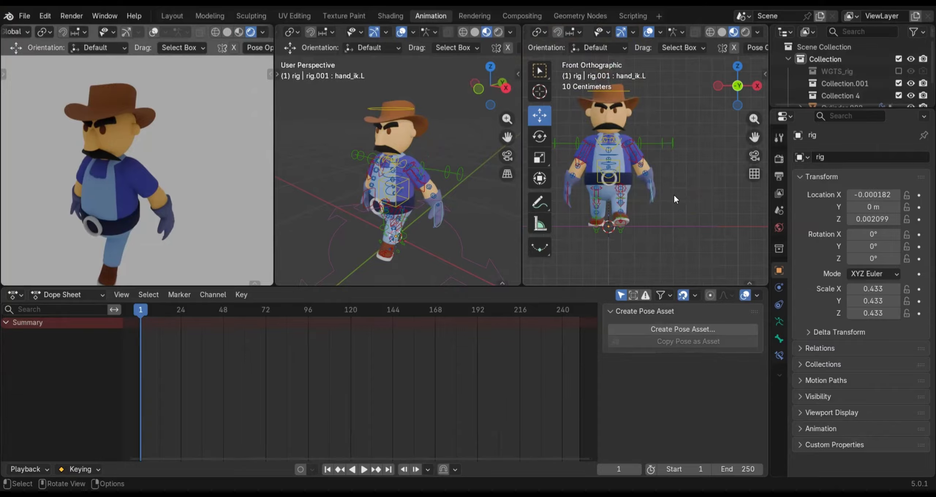
pyautogui.moveTo(651, 203); pyautogui.dragTo(614, 193, button='middle')
pyautogui.press('KP_3')
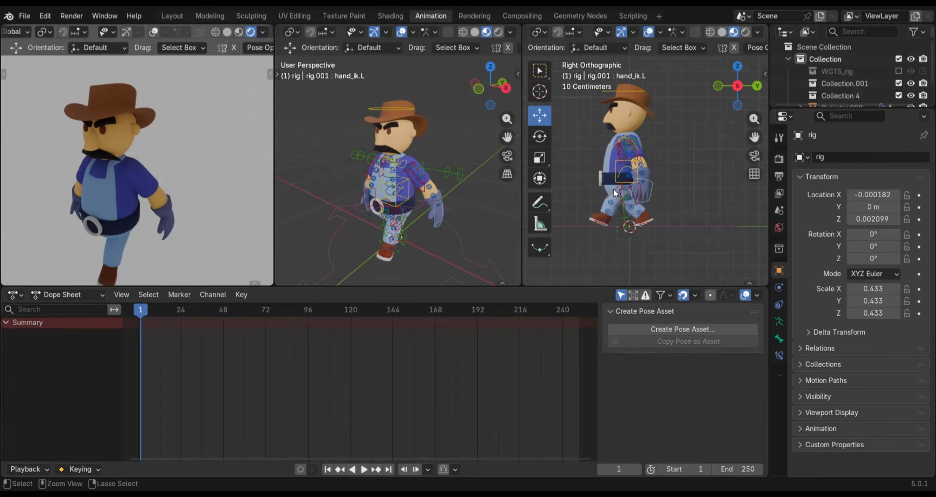
pyautogui.press('ctrl+KP_3')
pyautogui.scroll(4, 732, 166)
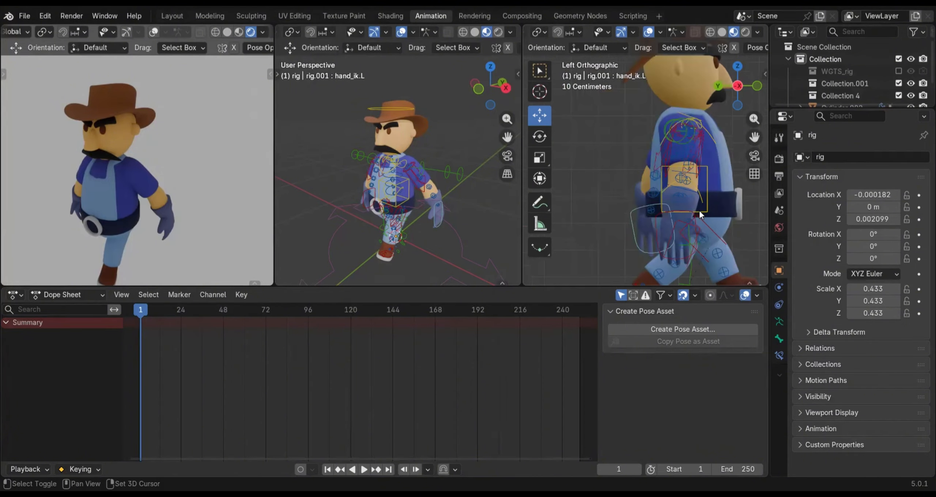
pyautogui.keyDown('shift'); pyautogui.moveTo(699, 218); pyautogui.dragTo(595, 204, button='middle'); pyautogui.keyUp('shift')
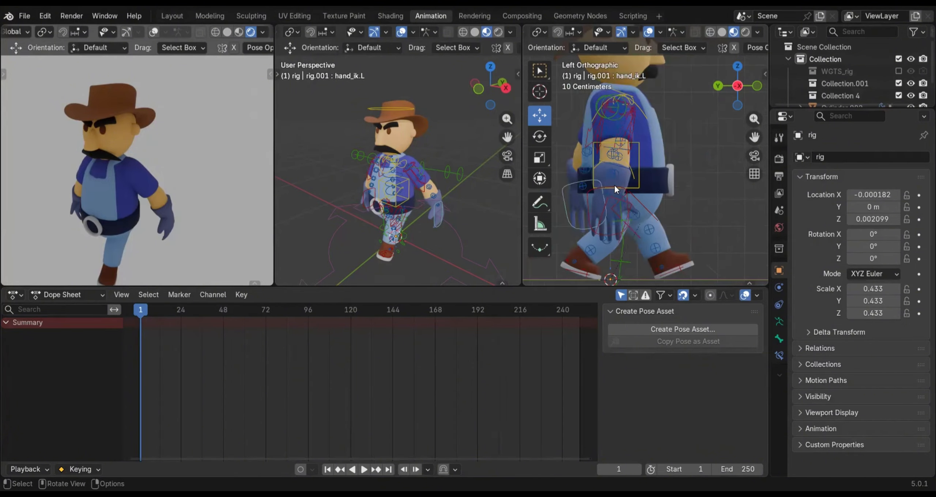
pyautogui.click(615, 186)
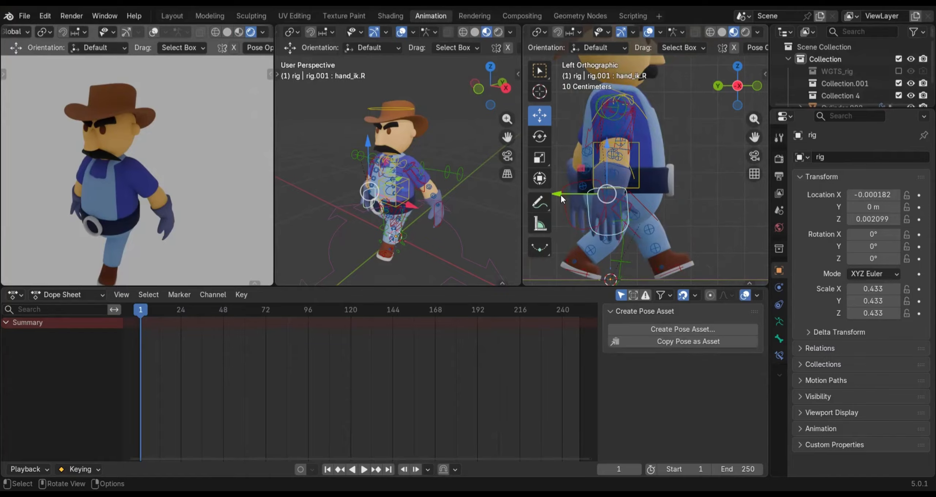
pyautogui.moveTo(571, 195); pyautogui.dragTo(635, 195)
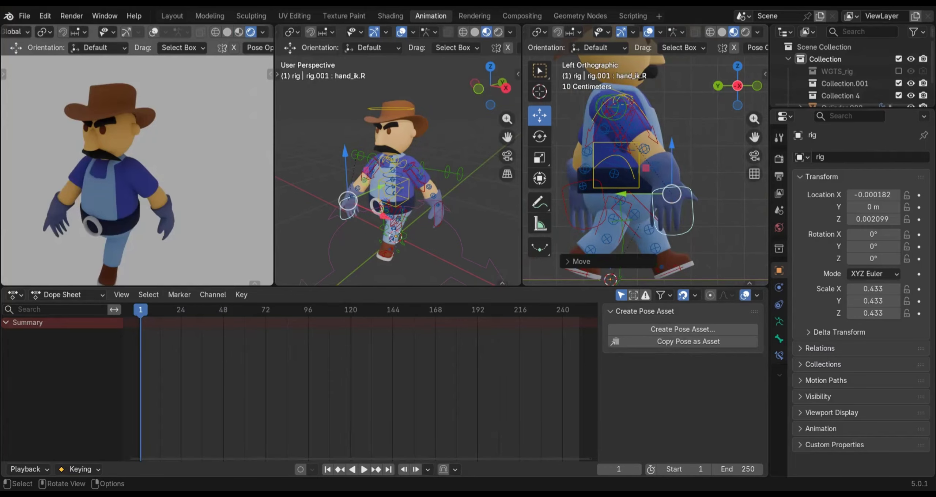
# Rotate the right hand IK control so the hand points forward, and shift the right forearm tweak control backward along global Y
pyautogui.press('r')
pyautogui.click(643, 153)
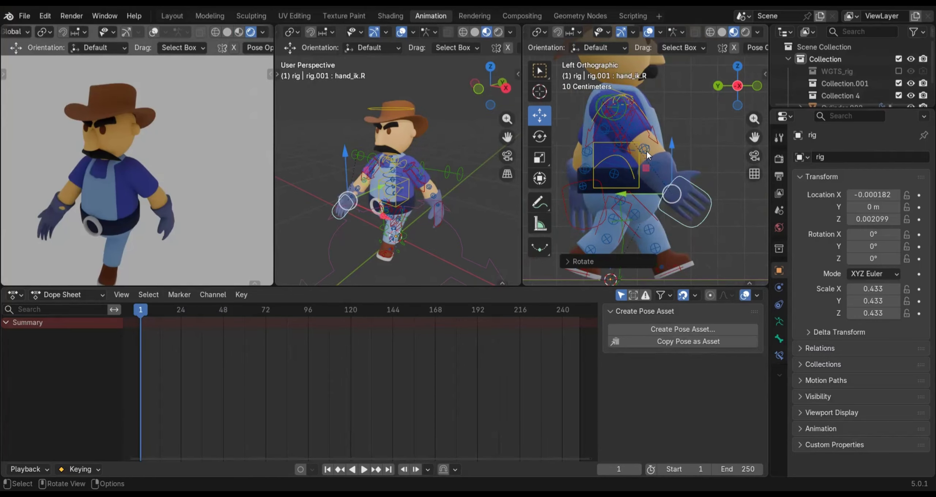
pyautogui.click(645, 150)
pyautogui.moveTo(590, 146)
pyautogui.mouseDown()
pyautogui.moveTo(576, 148)
pyautogui.moveTo(584, 149)
pyautogui.mouseUp()
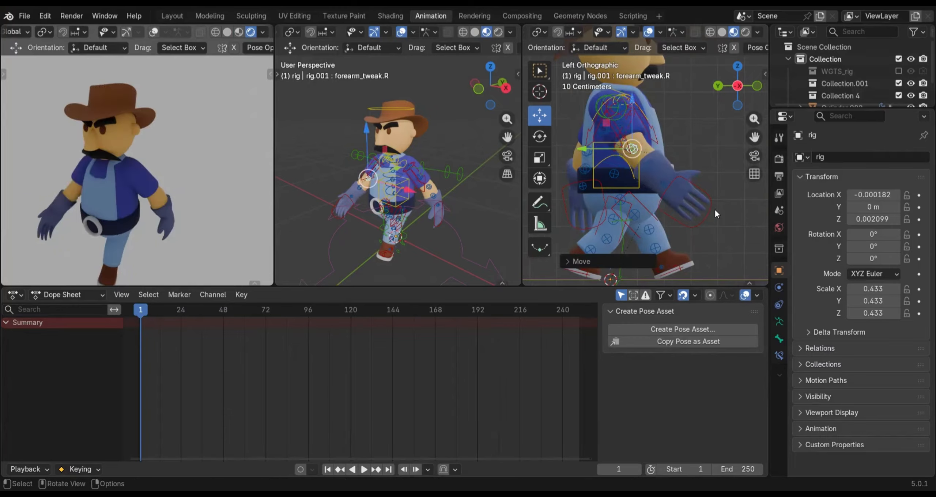
# Raise the right hand IK control along the global Z axis, fine-tune it along global Y, and check the arm from the front
pyautogui.click(706, 197)
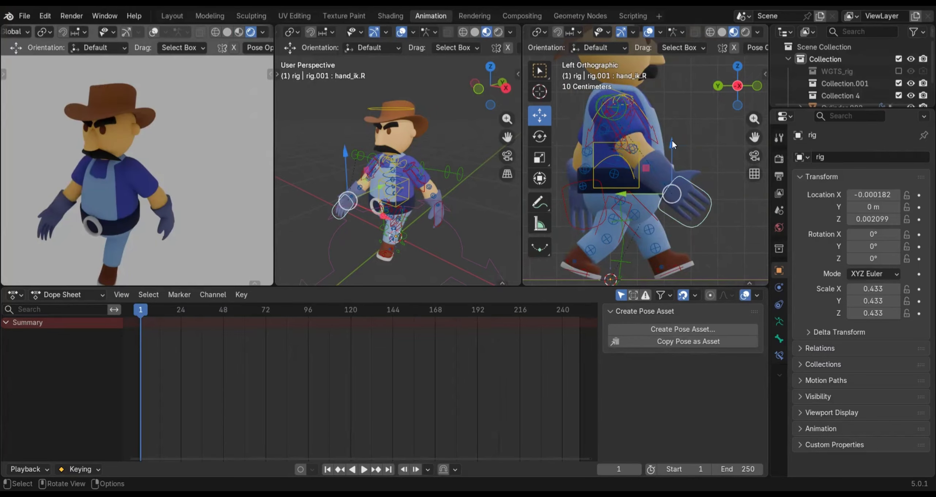
pyautogui.moveTo(672, 143); pyautogui.dragTo(673, 118)
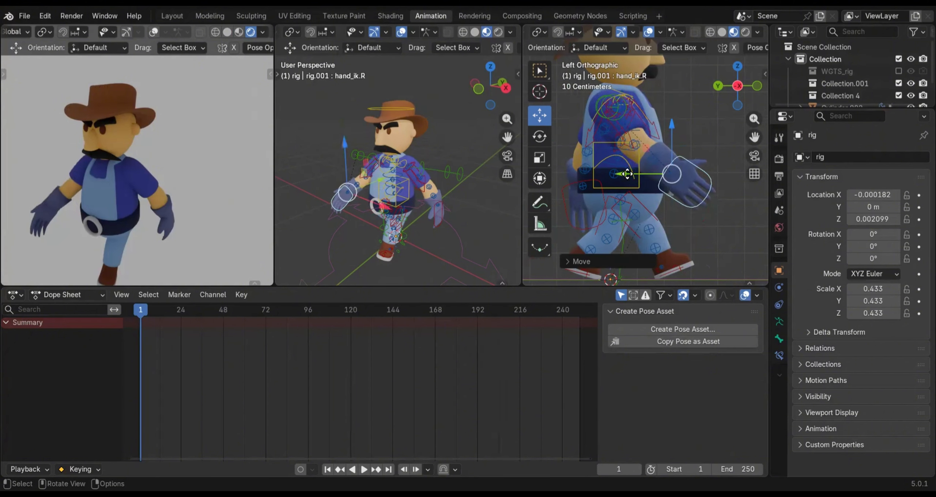
pyautogui.moveTo(618, 174); pyautogui.dragTo(624, 178)
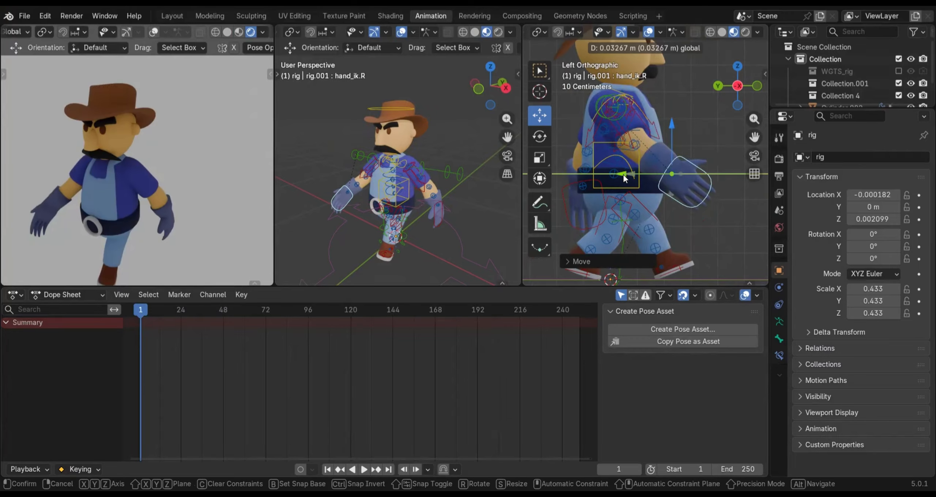
pyautogui.moveTo(688, 190); pyautogui.dragTo(688, 190)
pyautogui.press('KP_1')
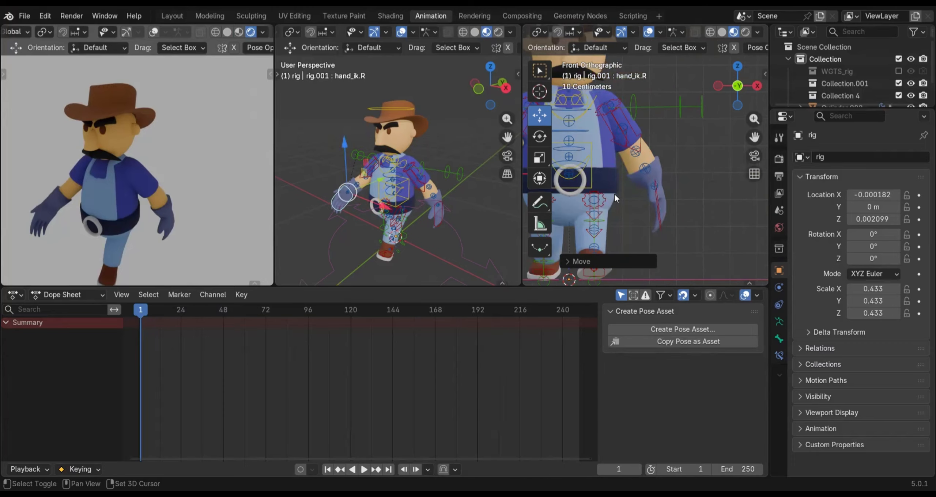
pyautogui.keyDown('shift'); pyautogui.moveTo(614, 193); pyautogui.dragTo(715, 199, button='middle'); pyautogui.keyUp('shift')
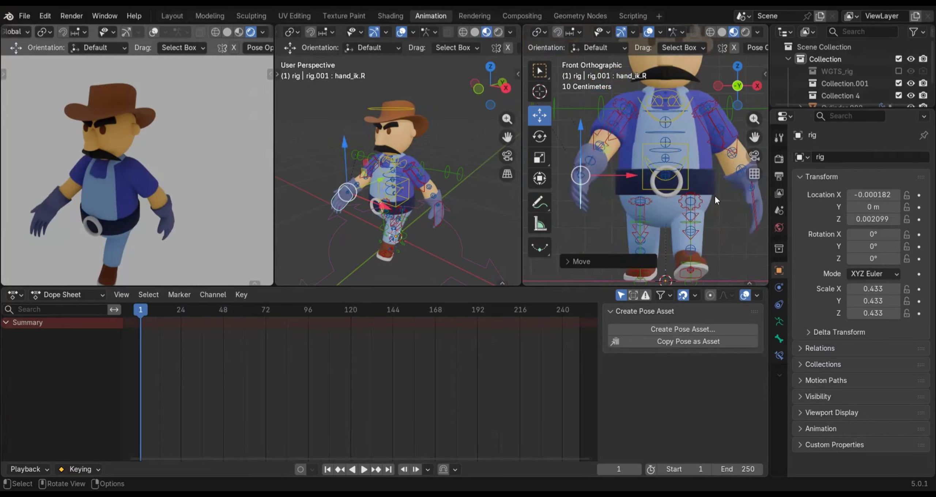
# In the right side view, move the left hand IK and left forearm tweak controls backward along the global Y axis
pyautogui.press('KP_3')
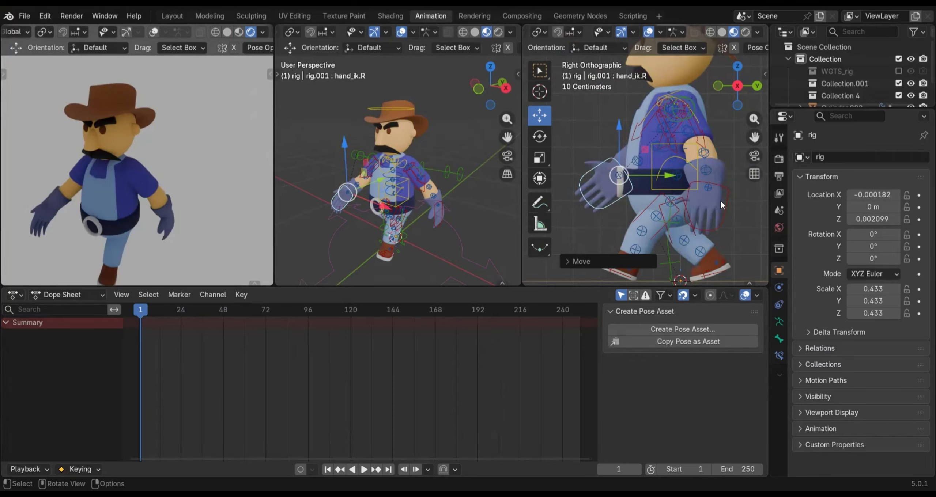
pyautogui.keyDown('shift'); pyautogui.moveTo(720, 200); pyautogui.dragTo(668, 202, button='middle'); pyautogui.keyUp('shift')
pyautogui.click(666, 202)
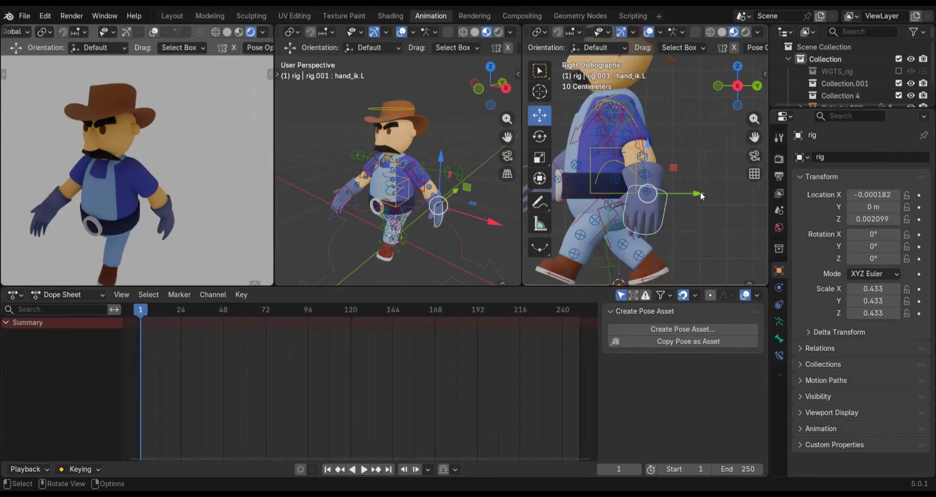
pyautogui.moveTo(694, 197); pyautogui.dragTo(709, 196)
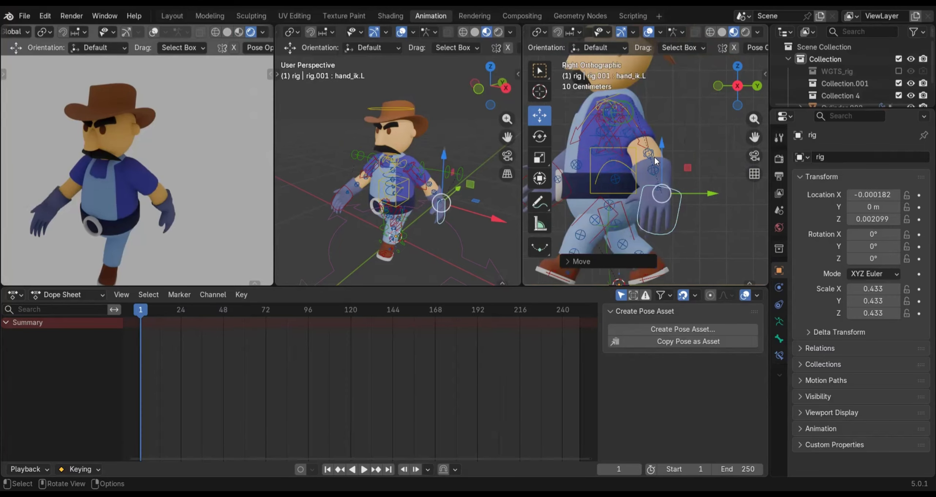
pyautogui.click(655, 157)
pyautogui.moveTo(699, 153); pyautogui.dragTo(713, 154)
# Raise the left hand IK control along global Z and shift it further backward along global Y
pyautogui.click(680, 194)
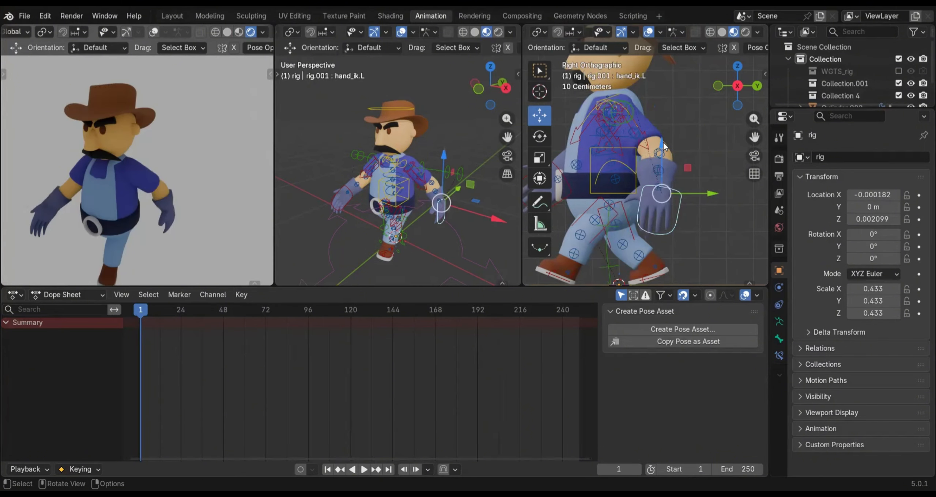
pyautogui.moveTo(664, 139); pyautogui.dragTo(664, 126)
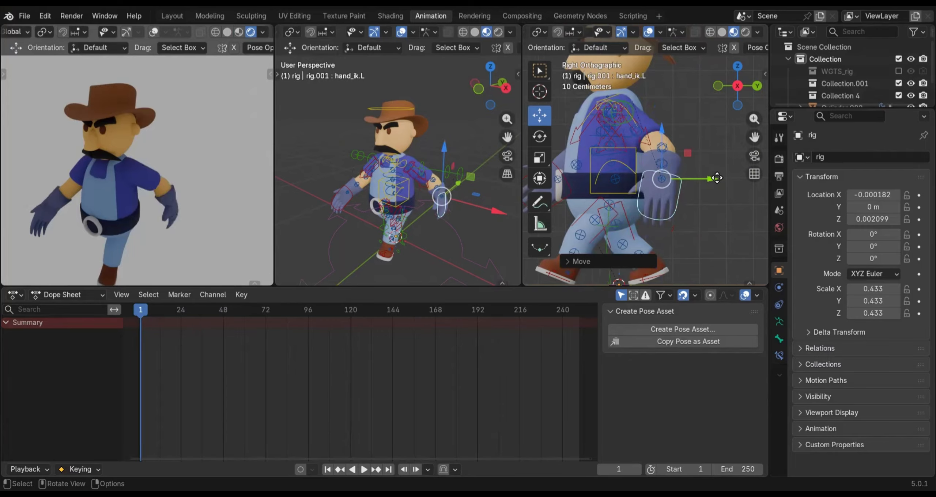
pyautogui.moveTo(721, 177); pyautogui.dragTo(713, 202)
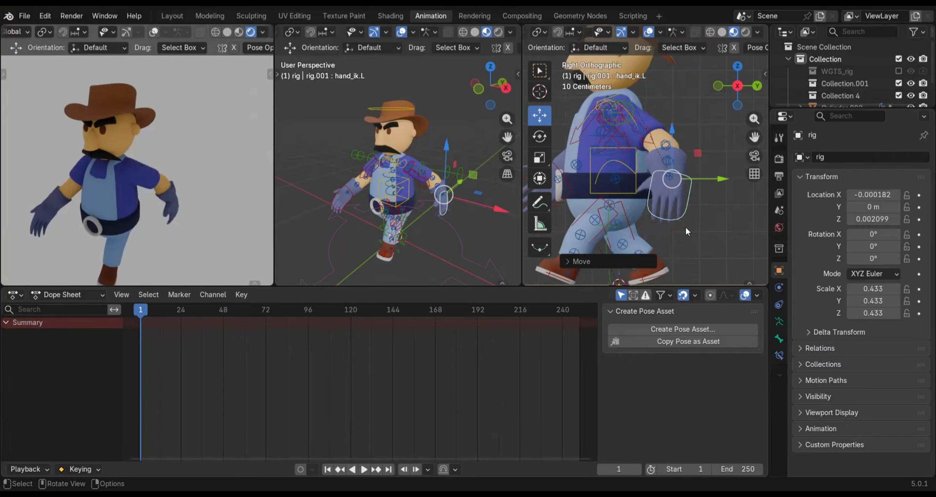
pyautogui.scroll(-3, 646, 201)
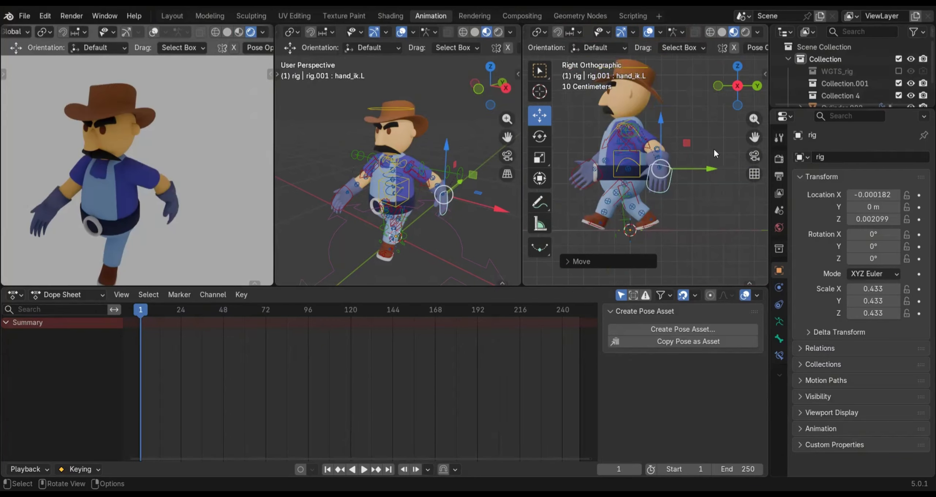
pyautogui.moveTo(711, 169); pyautogui.dragTo(698, 193)
# Rotate the left hand IK control slightly in the right side view and check the arm from the front
pyautogui.press('r')
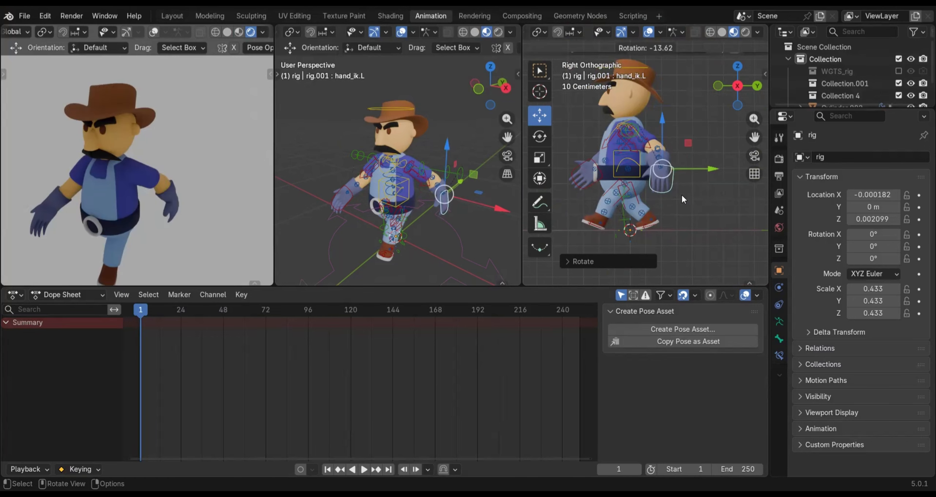
pyautogui.press('KP_1')
pyautogui.scroll(5, 643, 209)
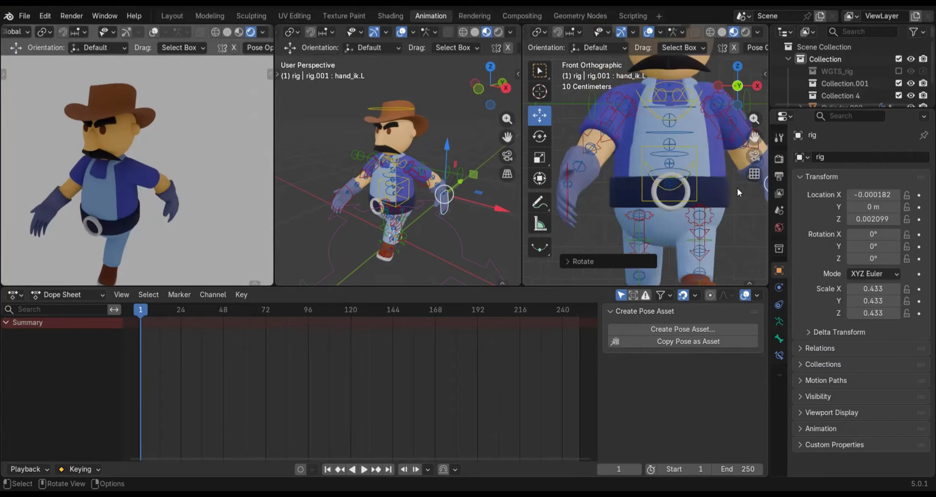
pyautogui.keyDown('shift'); pyautogui.moveTo(636, 211); pyautogui.dragTo(539, 216, button='middle'); pyautogui.keyUp('shift')
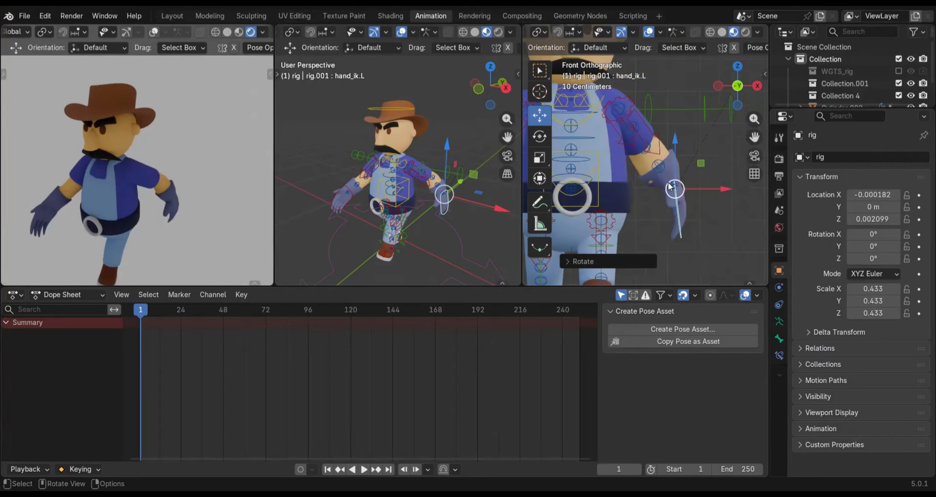
pyautogui.press('KP_3')
# Adjust the left forearm tweak control along global Y so the elbow sits further behind the body, checking it from the front
pyautogui.click(670, 148)
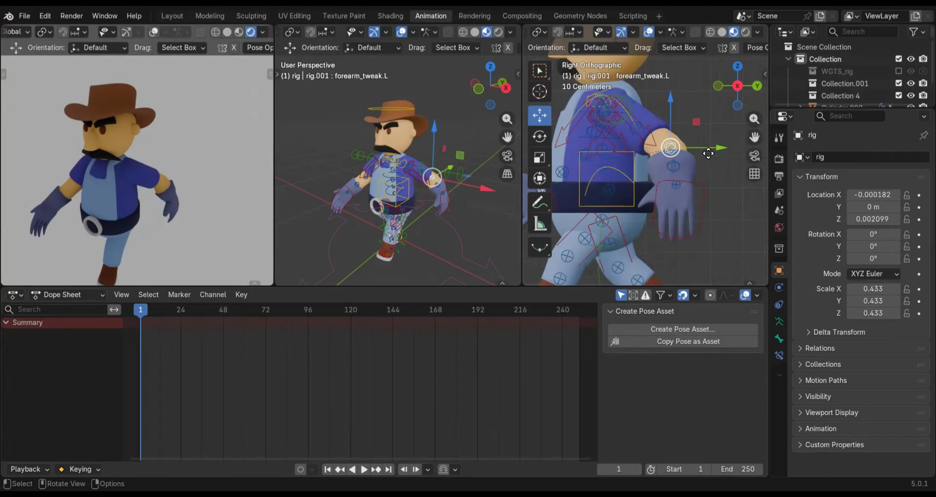
pyautogui.press('g')
pyautogui.press('y')
pyautogui.click(706, 155)
pyautogui.press('KP_1')
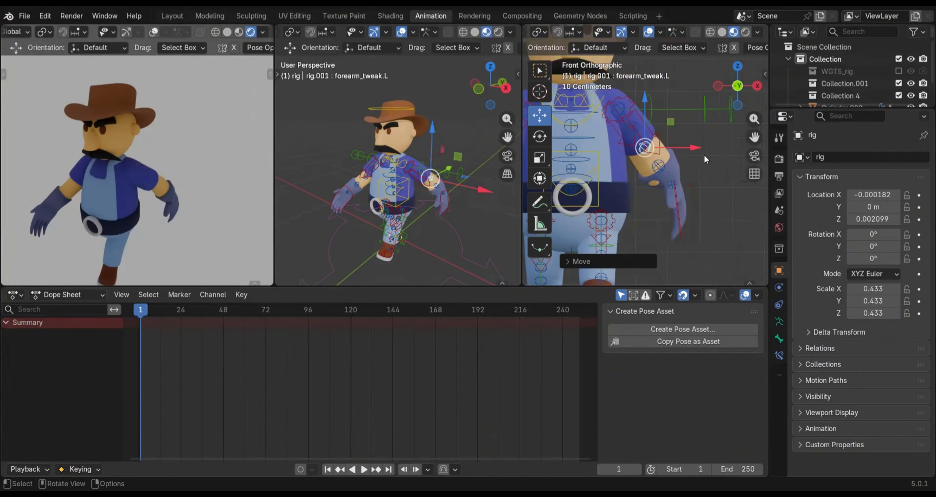
pyautogui.press('KP_3')
pyautogui.press('g')
pyautogui.press('y')
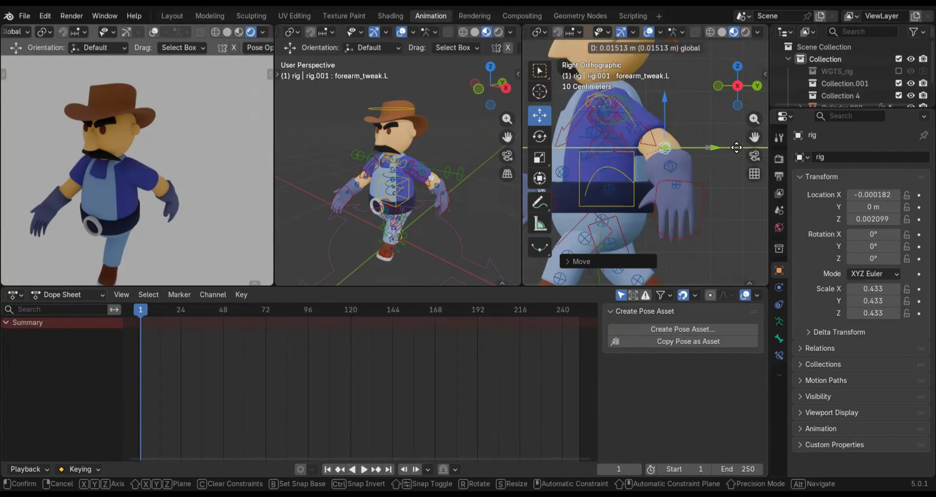
pyautogui.click(679, 190)
pyautogui.press('KP_1')
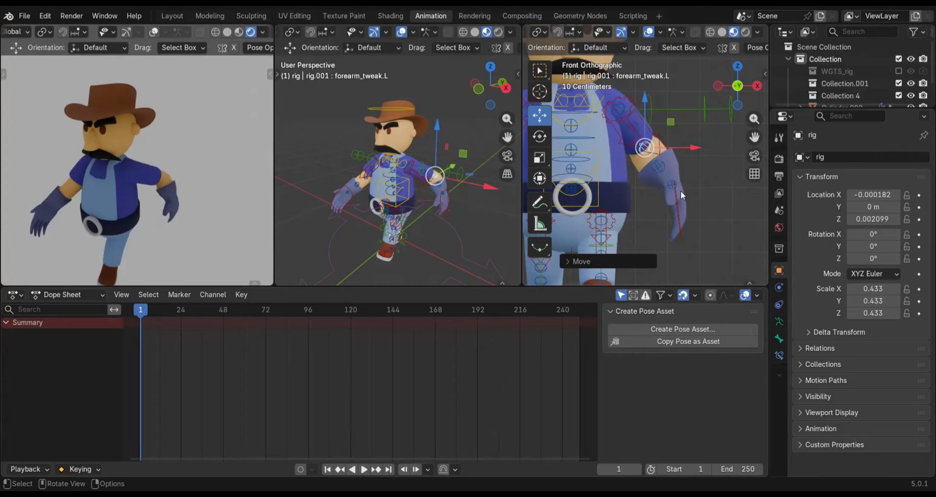
pyautogui.press('KP_3')
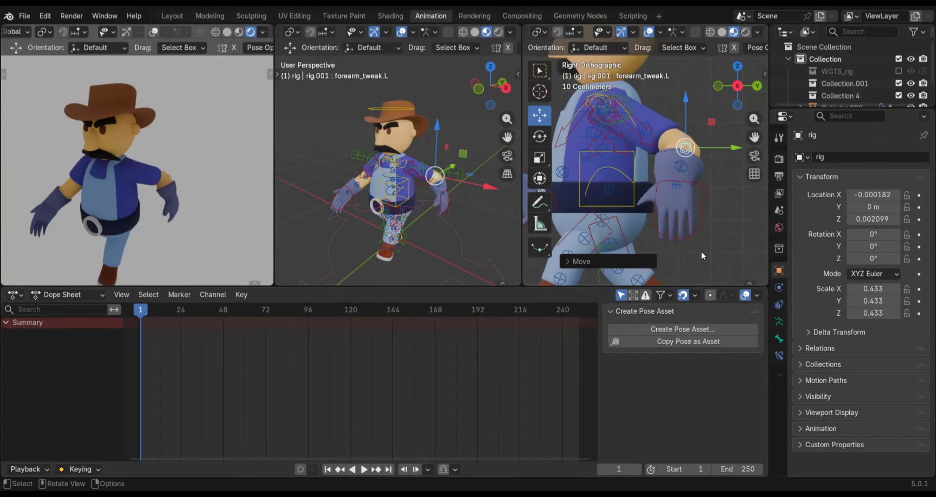
# Rotate the left hand IK control about 13° in the right side view, deselect everything, and review the pose from front and side
pyautogui.click(700, 250)
pyautogui.press('r')
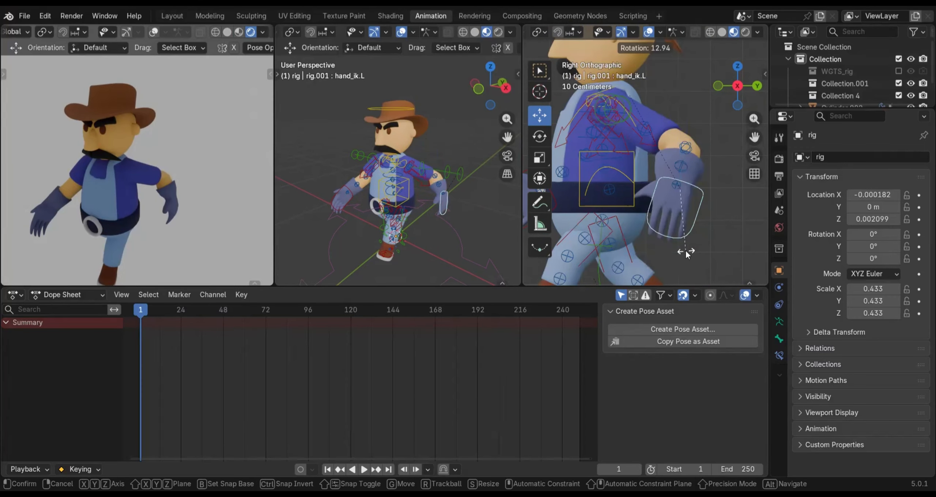
pyautogui.click(686, 252)
pyautogui.scroll(-3, 693, 206)
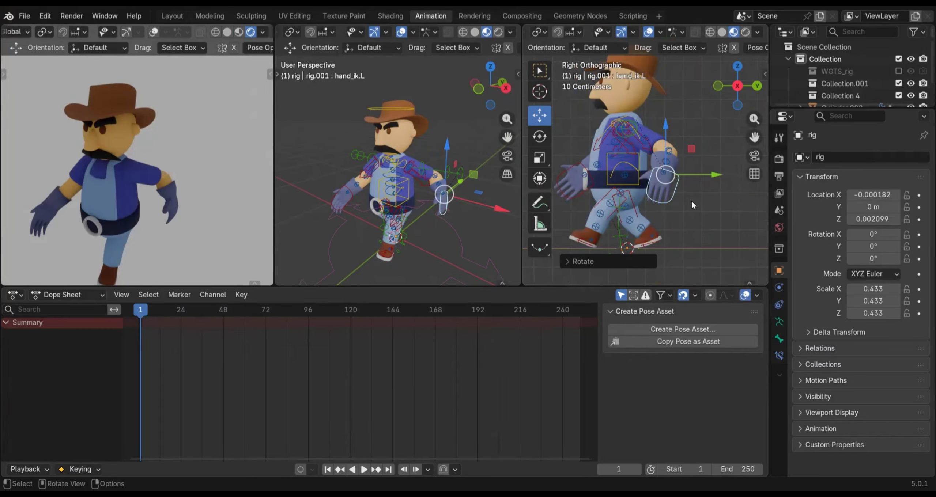
pyautogui.press('KP_1')
pyautogui.click(683, 184)
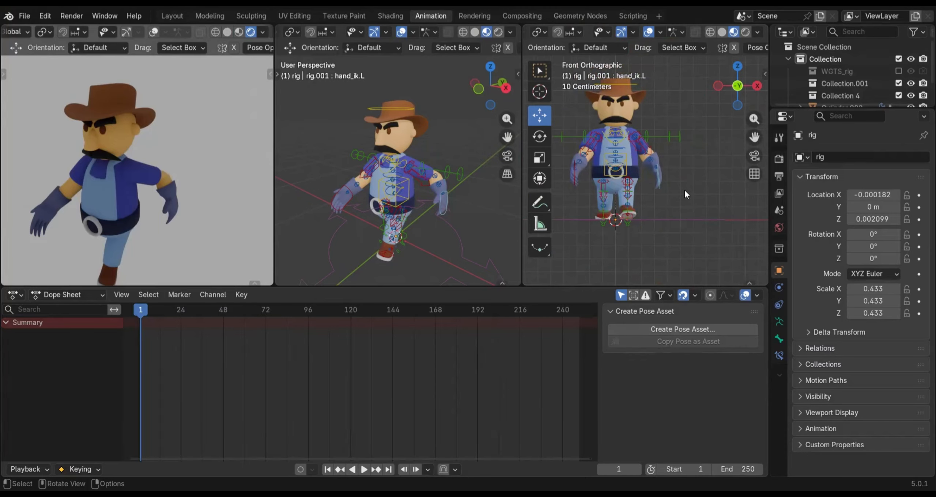
pyautogui.press('KP_3')
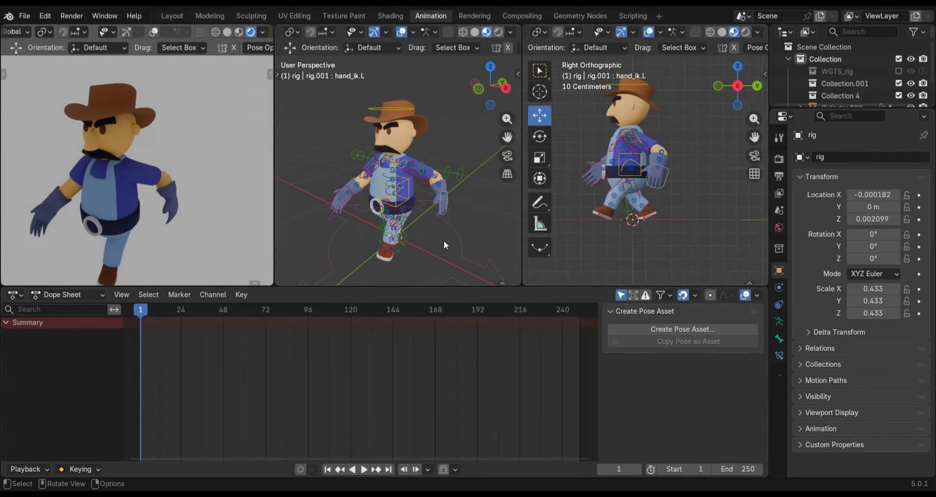
# Select the torso control and reveal the interaction mode setting in the side viewport's header to check for Pose Mode
pyautogui.press('i')
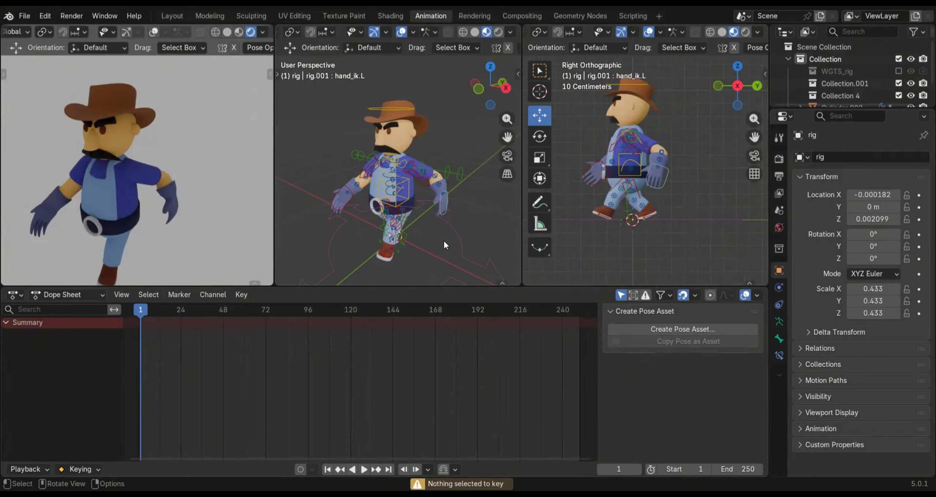
pyautogui.click(630, 174)
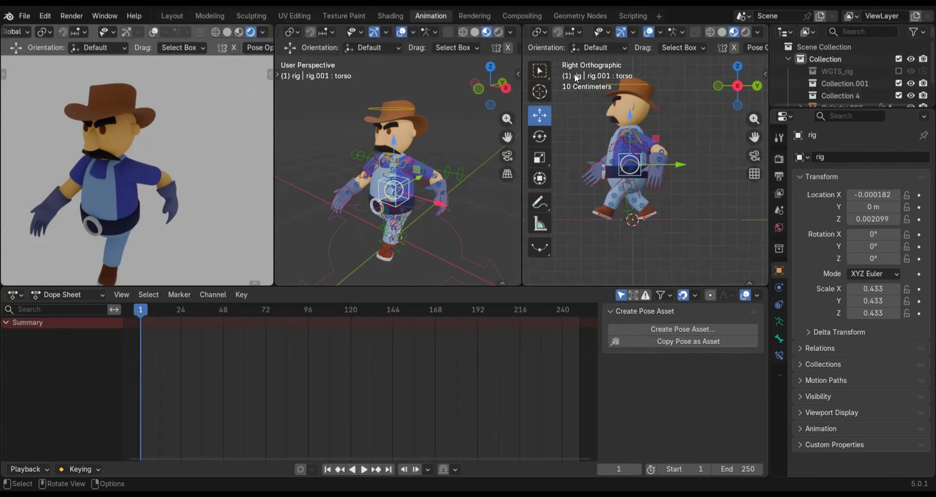
pyautogui.moveTo(550, 49); pyautogui.dragTo(581, 43, button='middle')
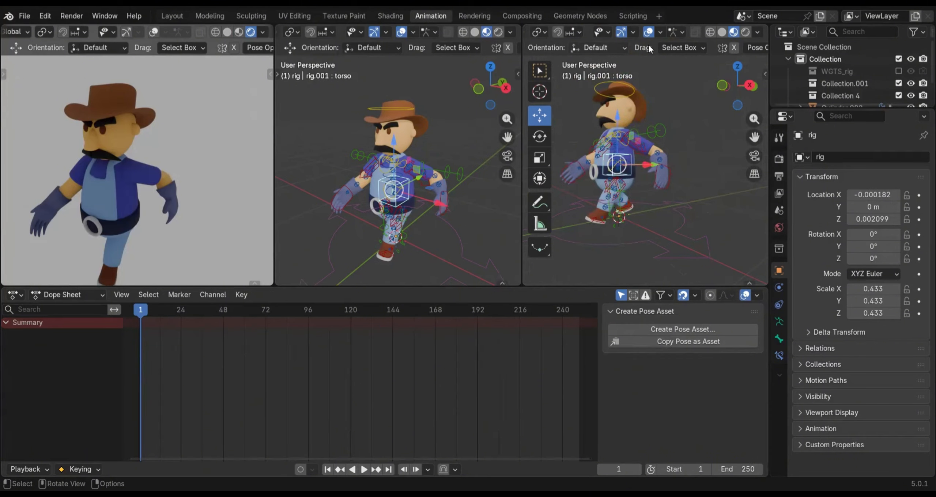
pyautogui.moveTo(649, 49); pyautogui.dragTo(577, 47, button='middle')
pyautogui.moveTo(735, 51); pyautogui.dragTo(728, 50, button='middle')
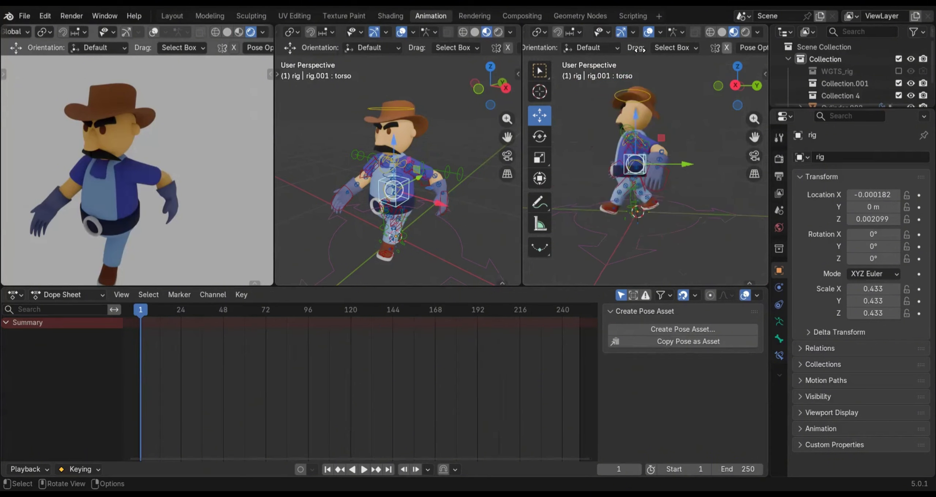
pyautogui.moveTo(639, 50); pyautogui.dragTo(642, 50, button='middle')
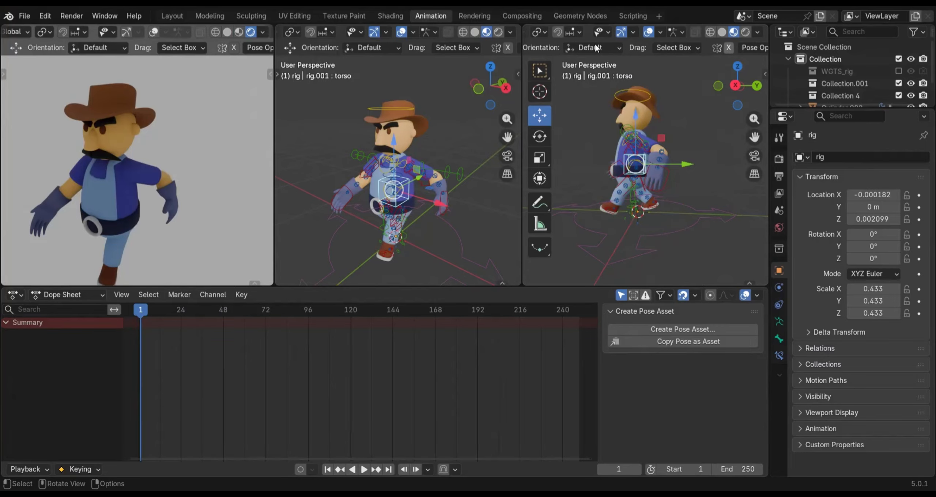
pyautogui.moveTo(565, 34); pyautogui.dragTo(706, 31, button='middle')
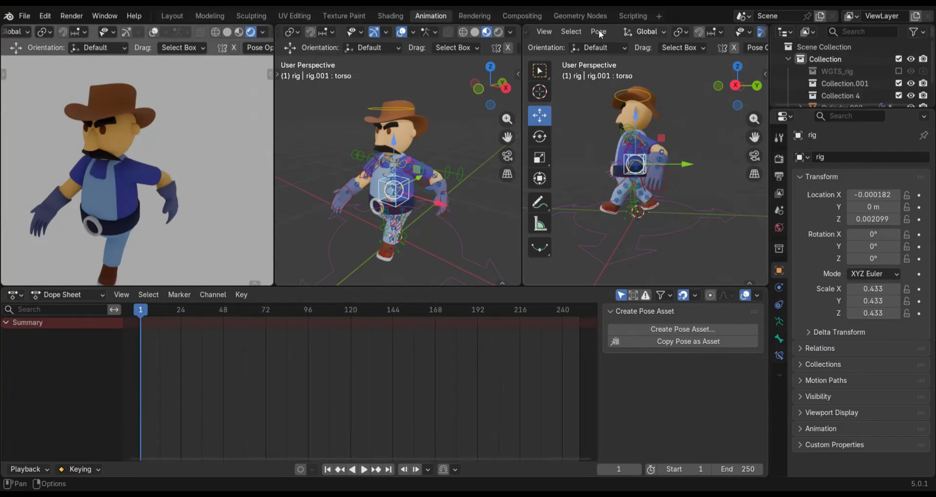
pyautogui.hscroll(-3, 599, 34)
pyautogui.hscroll(-2, 592, 35)
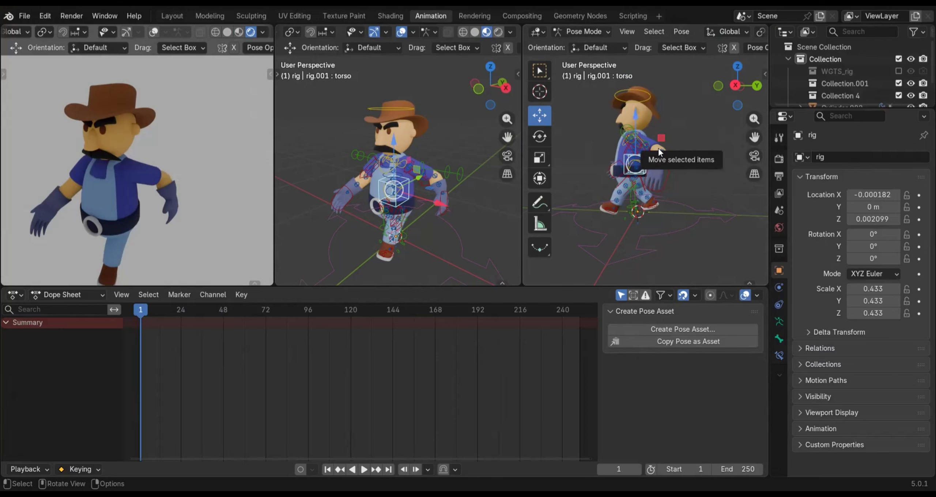
# Return to the right side view, select all rig controls, and insert keyframes for the whole walking pose on frame 1
pyautogui.press('KP_3')
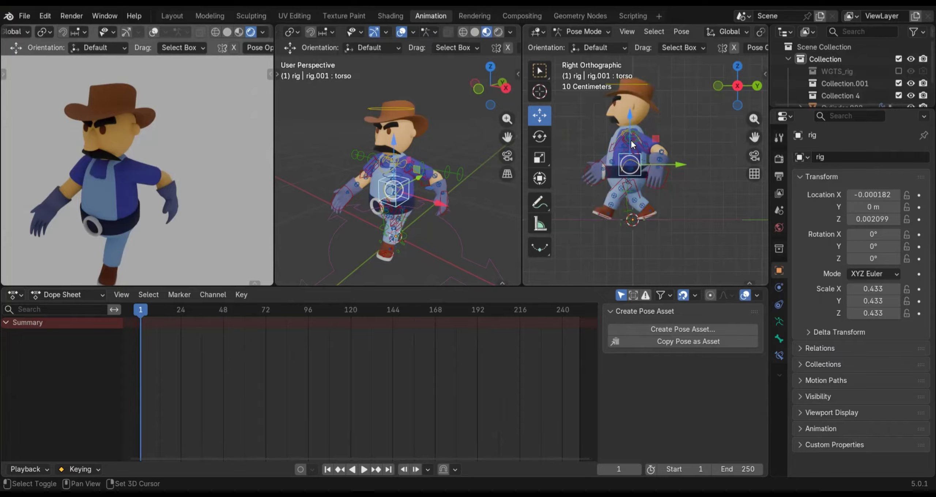
pyautogui.scroll(1, 651, 175)
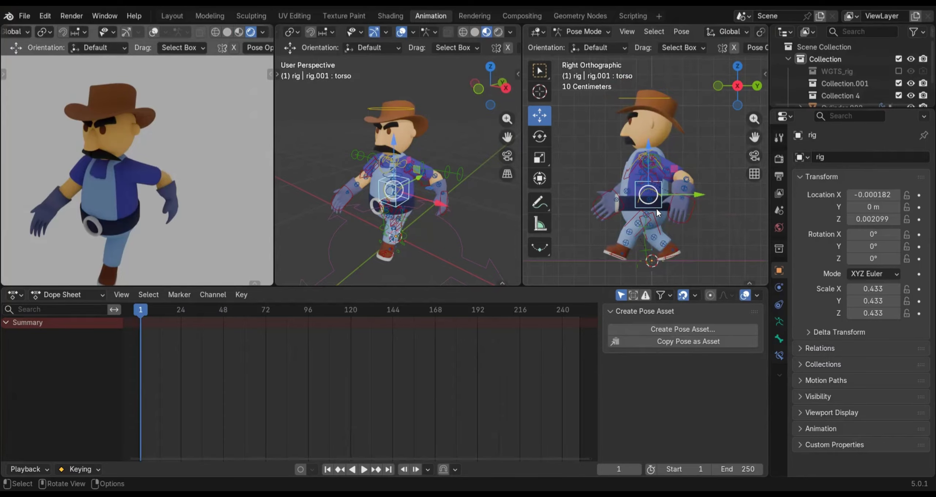
pyautogui.press('a')
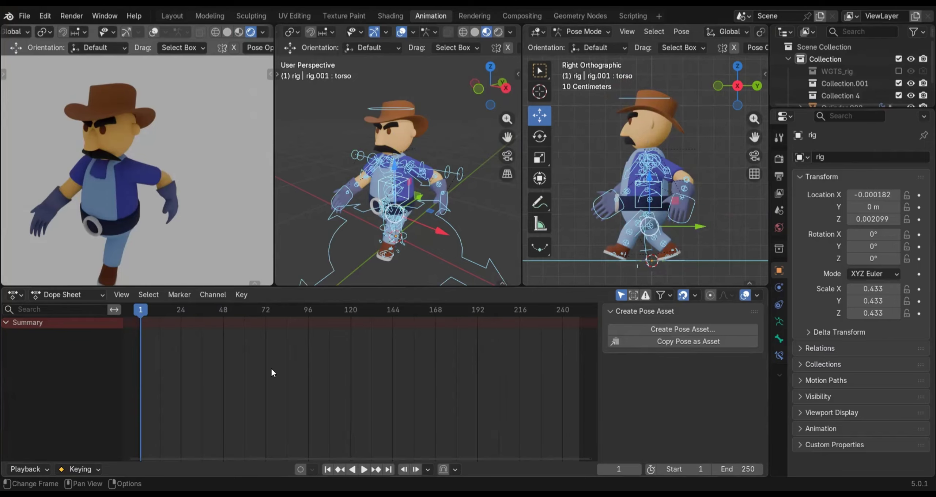
pyautogui.press('i')
pyautogui.press('i')
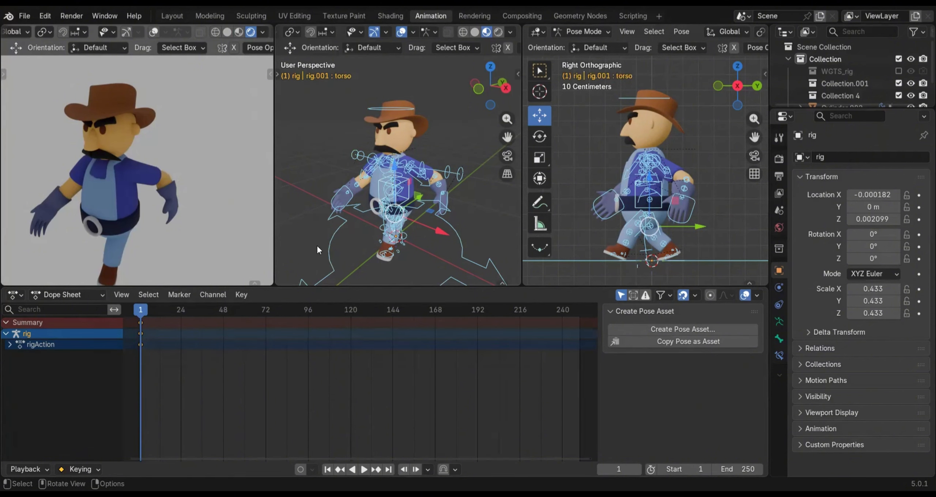
# Insert Location, Rotation & Scale keyframes for all rig controls on frame 1 and move the playhead to frame 20
pyautogui.press('k')
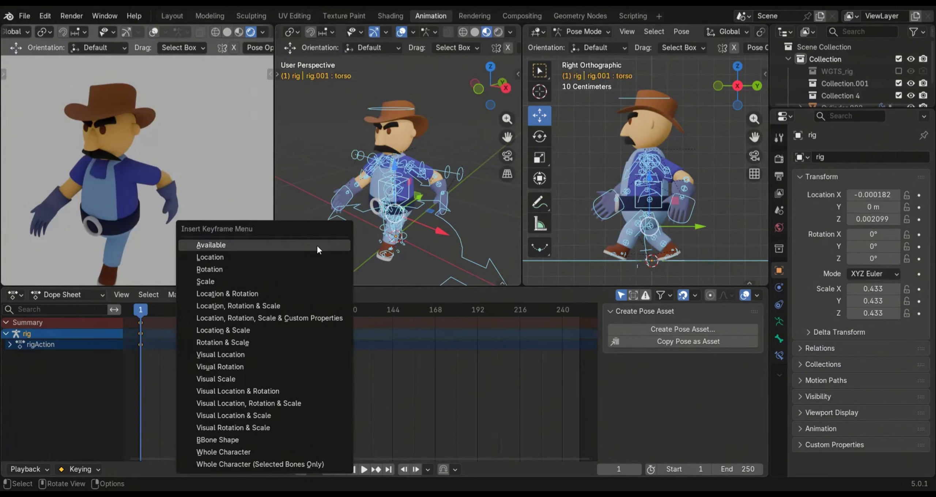
pyautogui.click(247, 306)
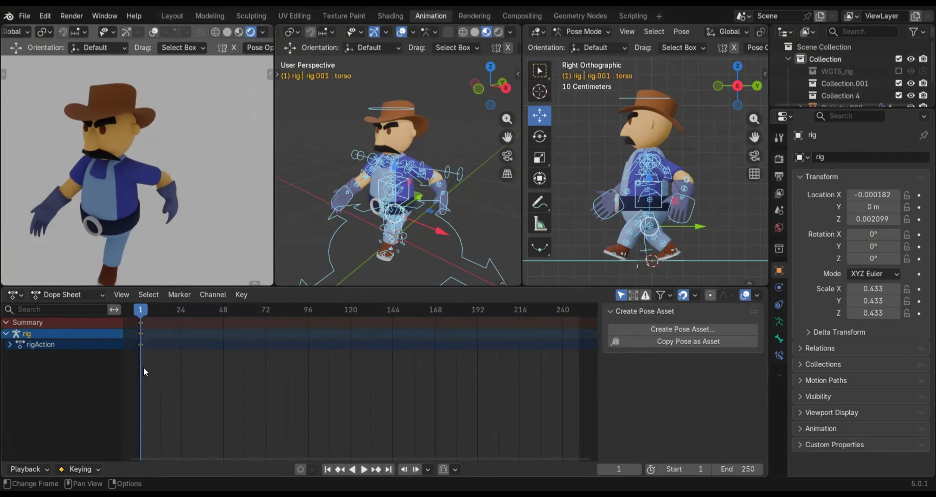
pyautogui.moveTo(139, 310); pyautogui.dragTo(169, 311)
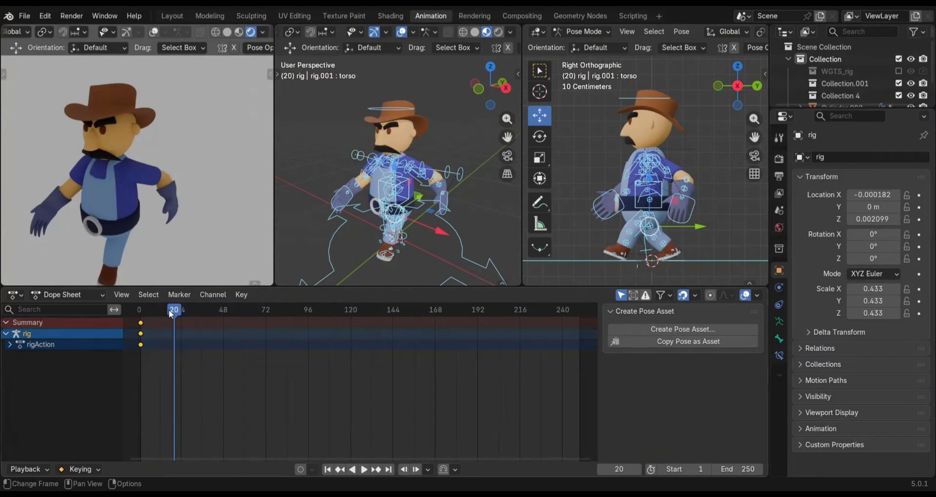
# Reselect all of the rig's controls in the side view and copy the current stride pose
pyautogui.click(665, 169)
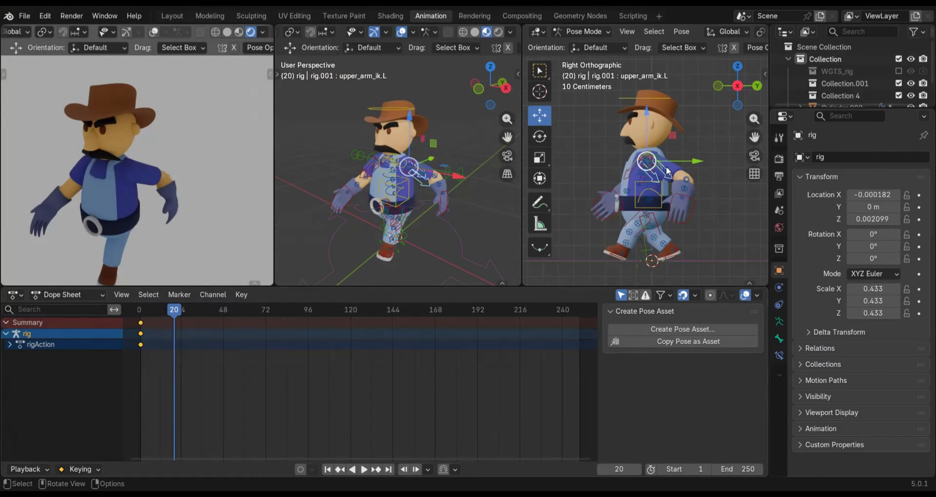
pyautogui.click(660, 205)
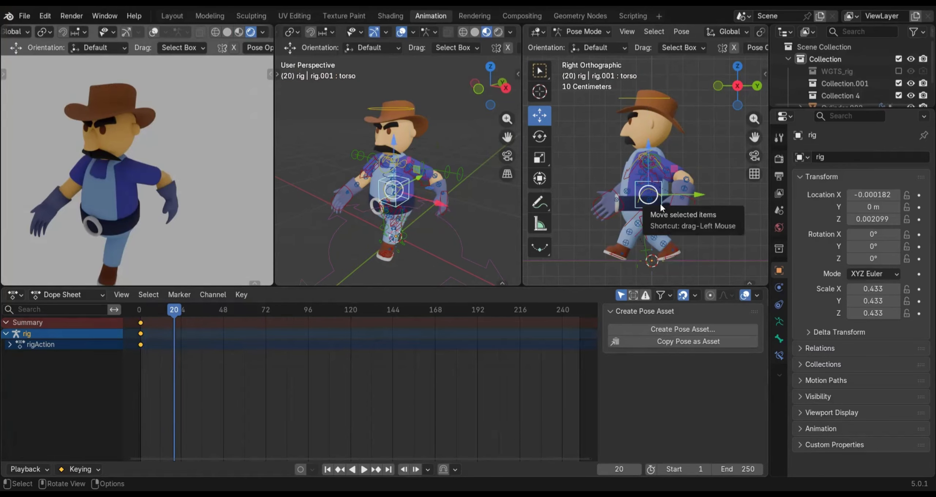
pyautogui.press('a')
pyautogui.rightClick(618, 232)
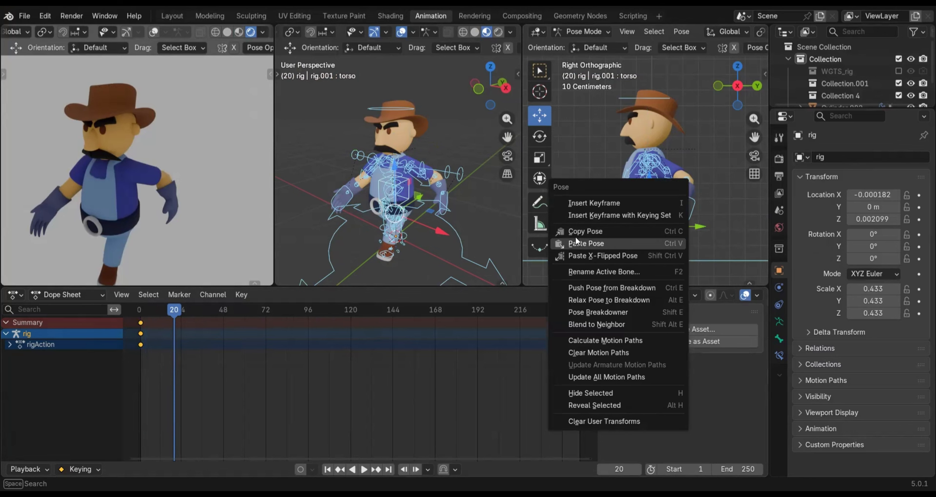
pyautogui.click(590, 231)
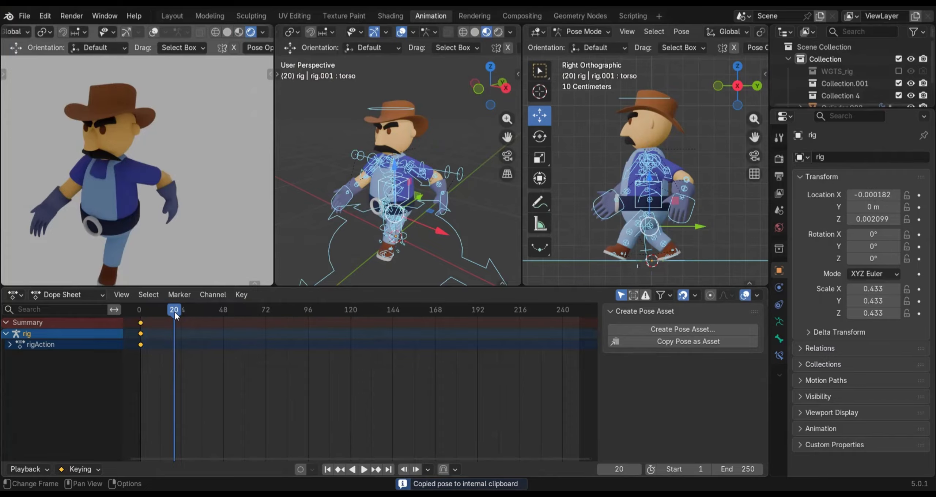
# Paste the copied pose X-flipped on frame 20 and keyframe it with auto keying enabled
pyautogui.rightClick(262, 232)
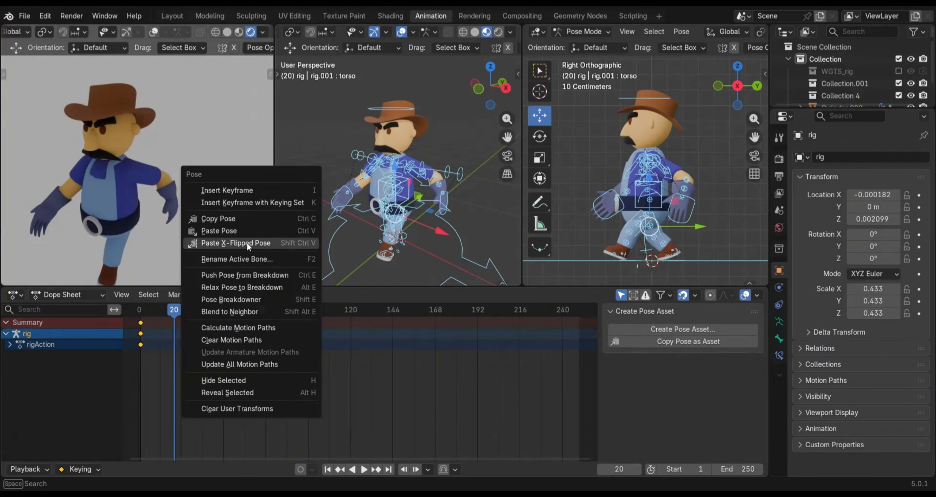
pyautogui.click(255, 245)
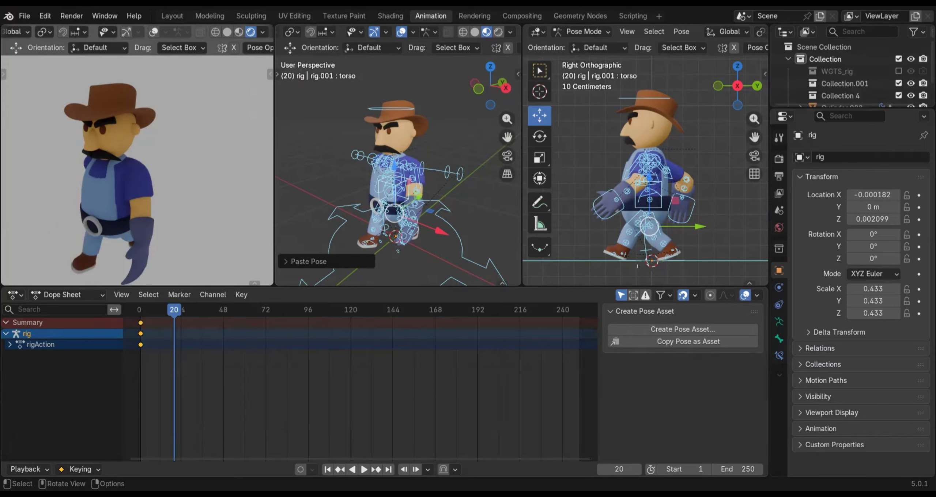
pyautogui.click(301, 469)
pyautogui.press('i')
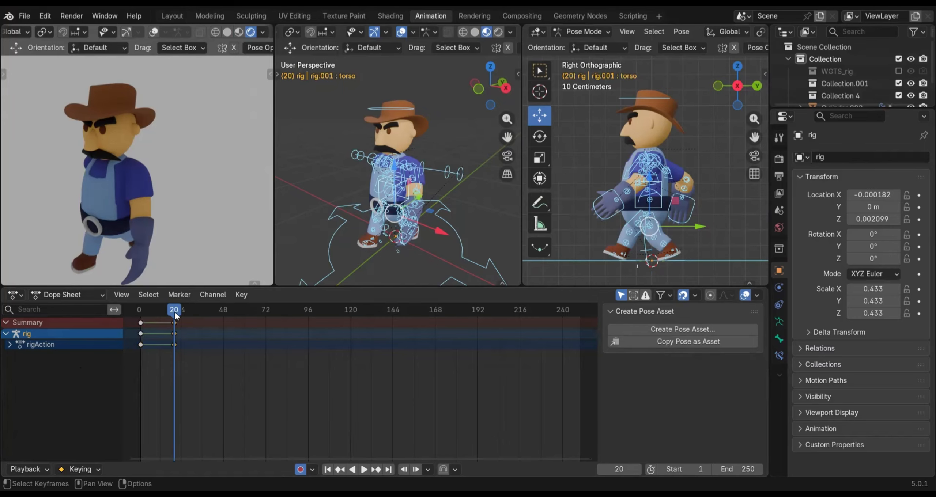
# Move the playhead to frame 10, deselect all controls, and select only the torso control in the side view
pyautogui.moveTo(175, 309); pyautogui.dragTo(155, 314)
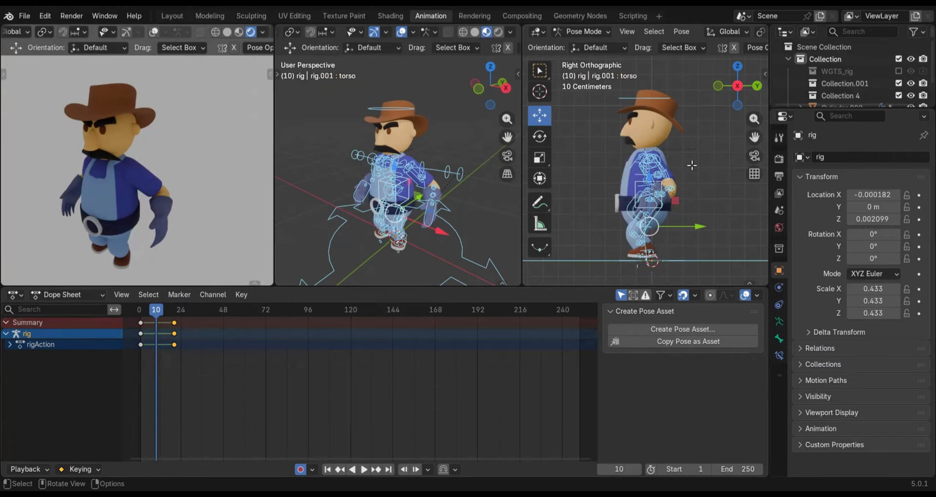
pyautogui.hotkey('alt', 'a')
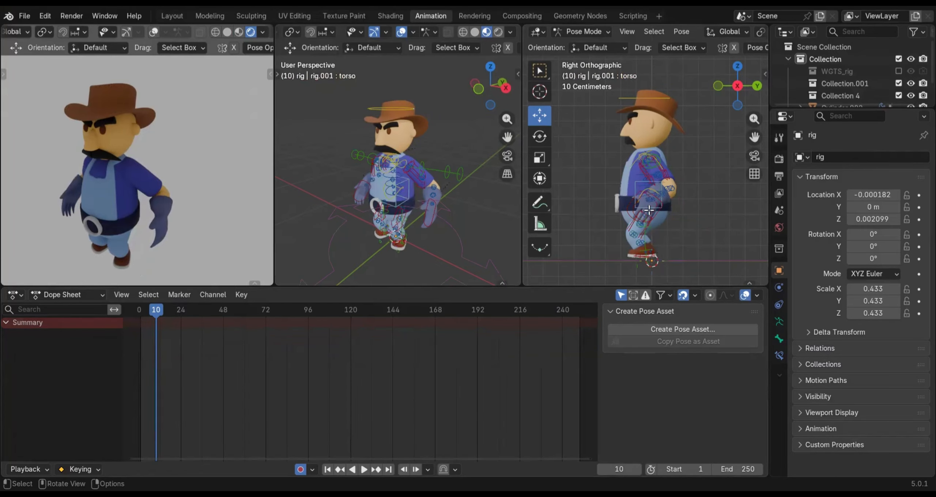
pyautogui.scroll(3, 684, 226)
pyautogui.keyDown('shift'); pyautogui.moveTo(684, 216); pyautogui.dragTo(689, 137, button='middle'); pyautogui.keyUp('shift')
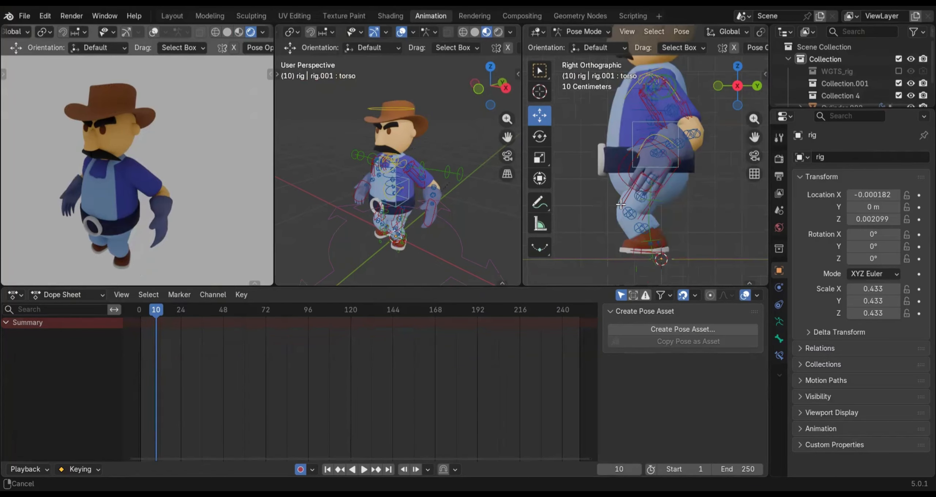
pyautogui.keyDown('shift'); pyautogui.moveTo(620, 204); pyautogui.dragTo(648, 166, button='middle'); pyautogui.keyUp('shift')
pyautogui.scroll(-2, 663, 132)
pyautogui.keyDown('shift'); pyautogui.moveTo(664, 132); pyautogui.dragTo(664, 208, button='middle'); pyautogui.keyUp('shift')
pyautogui.click(639, 193)
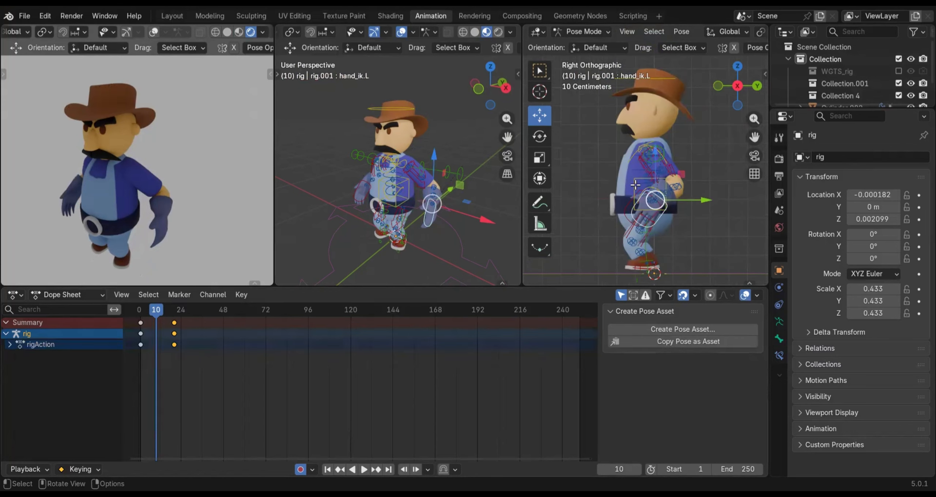
pyautogui.click(634, 184)
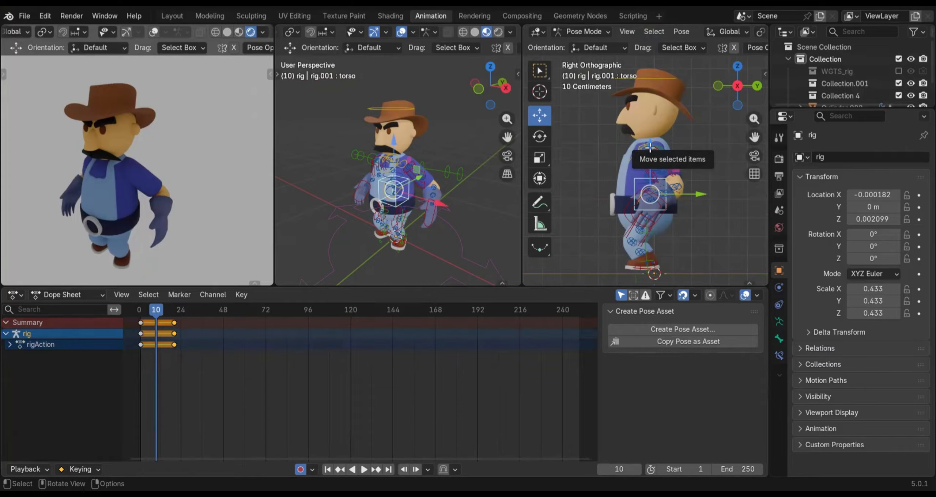
pyautogui.scroll(-1, 649, 142)
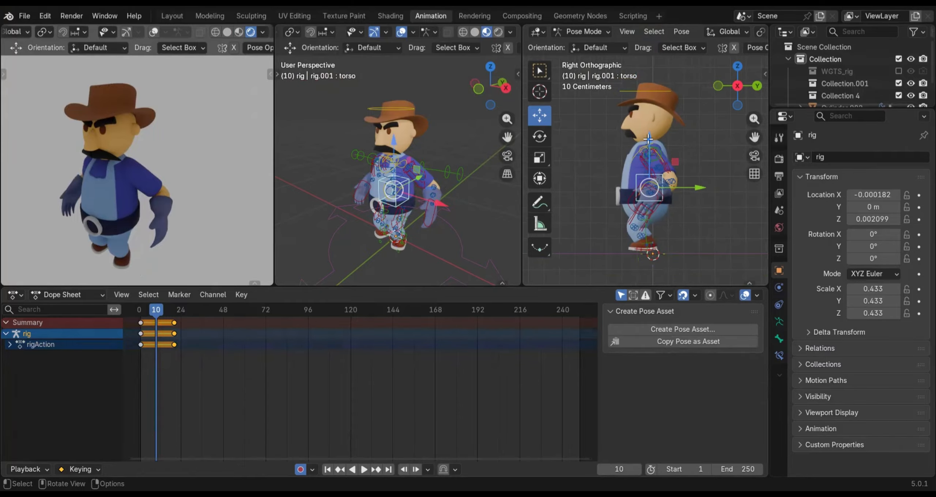
pyautogui.click(648, 140)
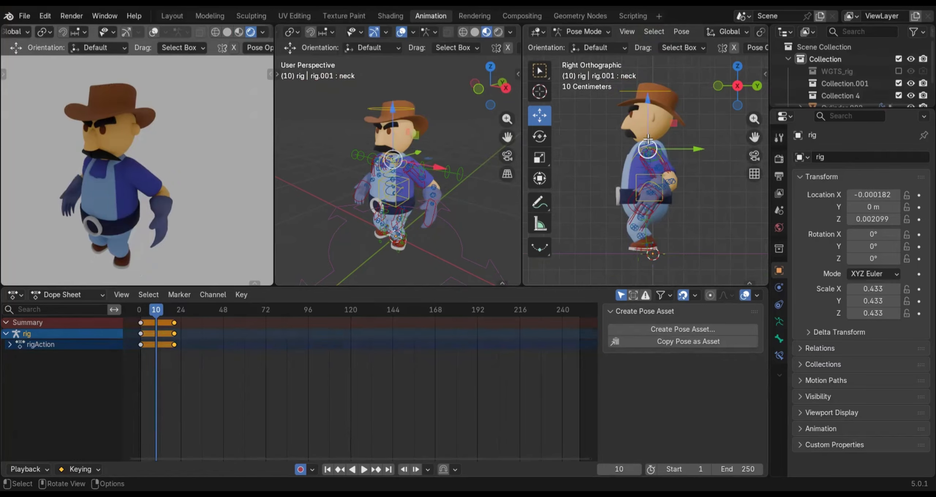
pyautogui.press('g')
pyautogui.press('z')
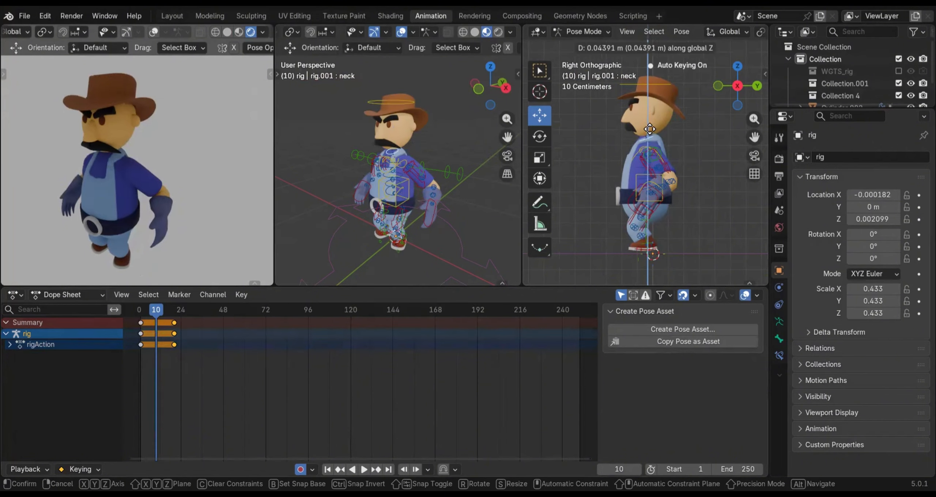
pyautogui.rightClick(650, 127)
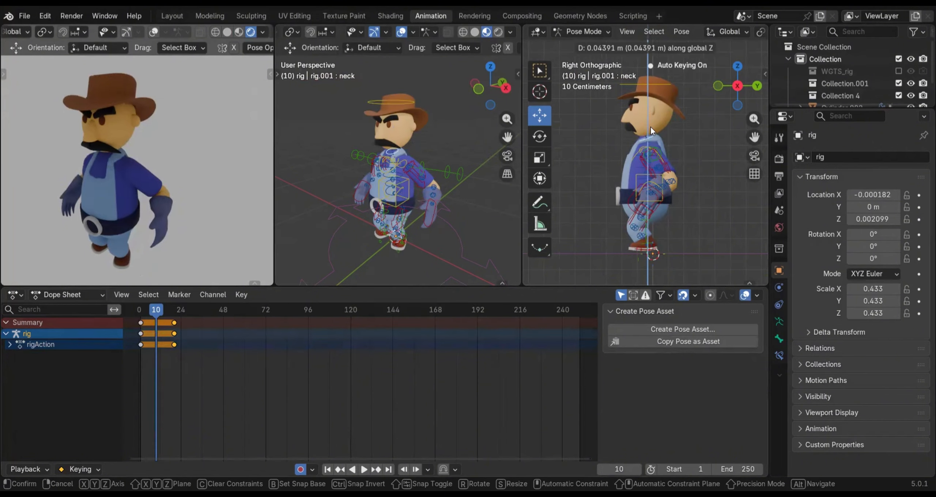
# Raise the torso control about 0.066 m along global Z on frame 10 to straighten the legs
pyautogui.click(639, 174)
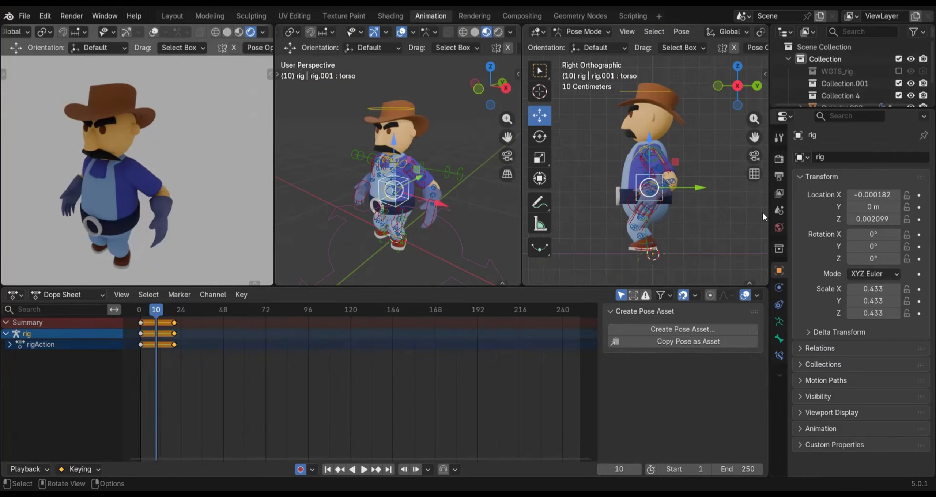
pyautogui.press('g')
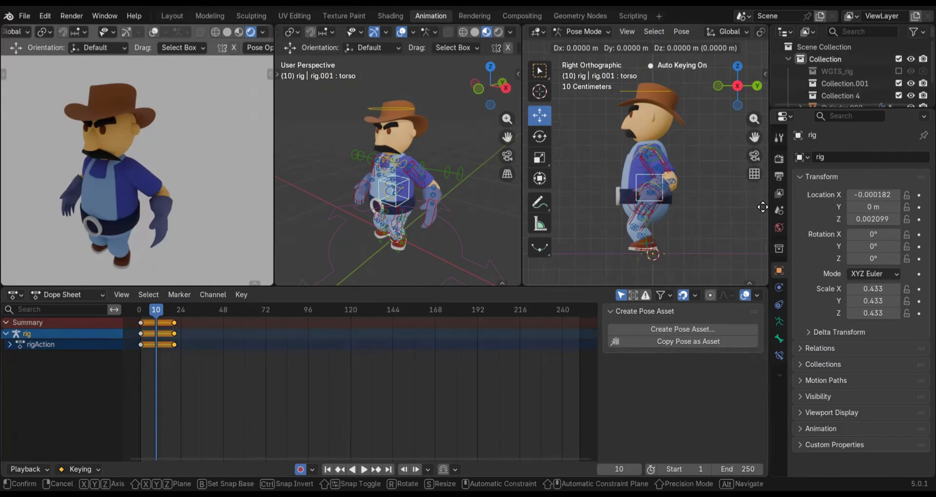
pyautogui.press('z')
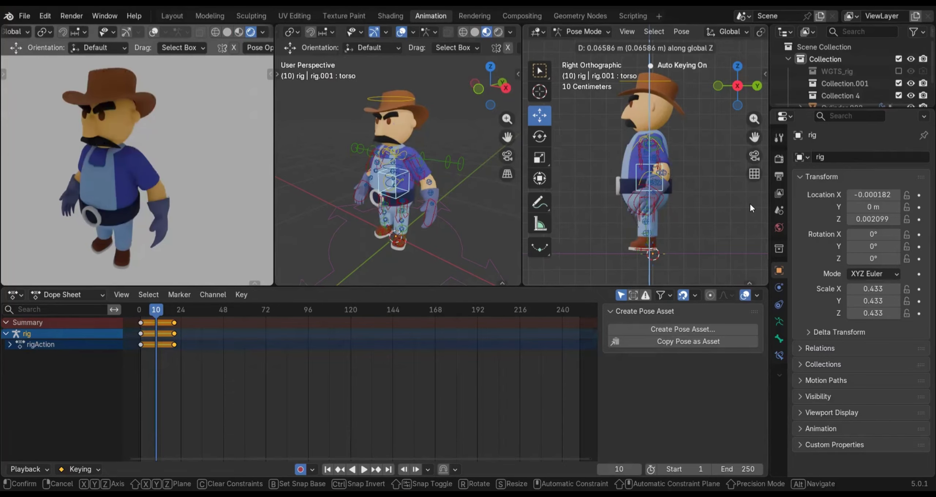
pyautogui.click(749, 203)
# Rotate the left foot IK control slightly in the right side view to level the shoe's sole on frame 10
pyautogui.scroll(2, 682, 235)
pyautogui.keyDown('shift'); pyautogui.moveTo(681, 235); pyautogui.dragTo(680, 136, button='middle'); pyautogui.keyUp('shift')
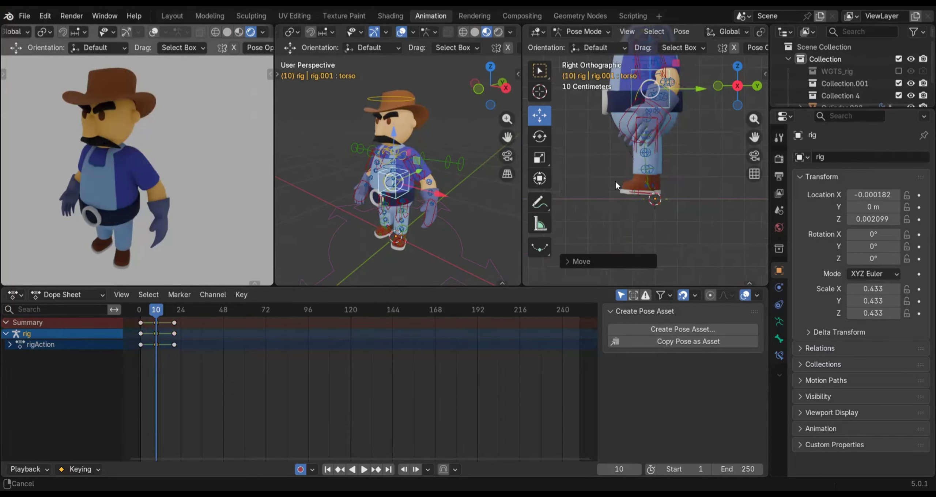
pyautogui.scroll(3, 671, 204)
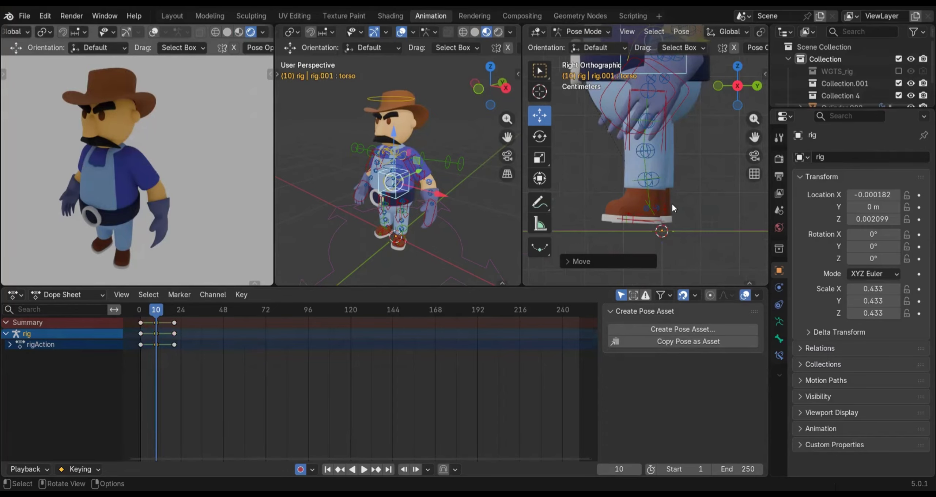
pyautogui.scroll(-2, 664, 153)
pyautogui.scroll(-2, 659, 146)
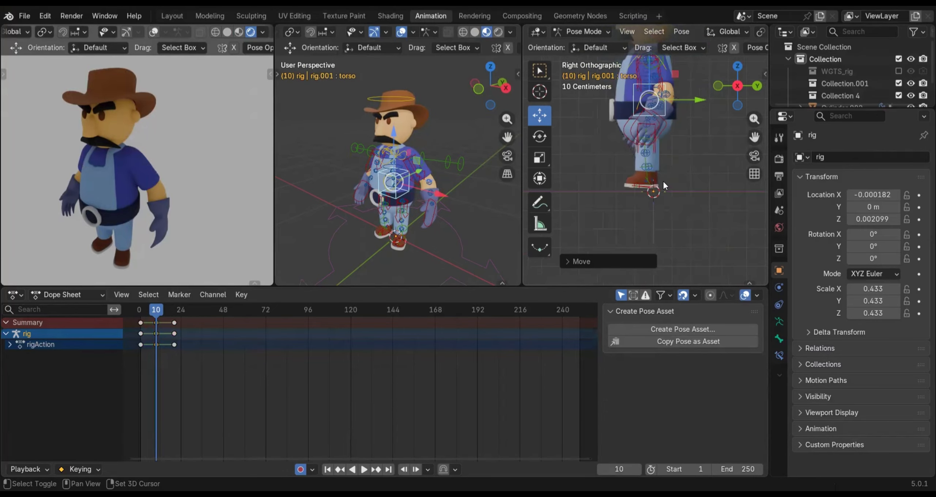
pyautogui.keyDown('shift'); pyautogui.moveTo(663, 182); pyautogui.dragTo(673, 175, button='middle'); pyautogui.keyUp('shift')
pyautogui.scroll(1, 673, 175)
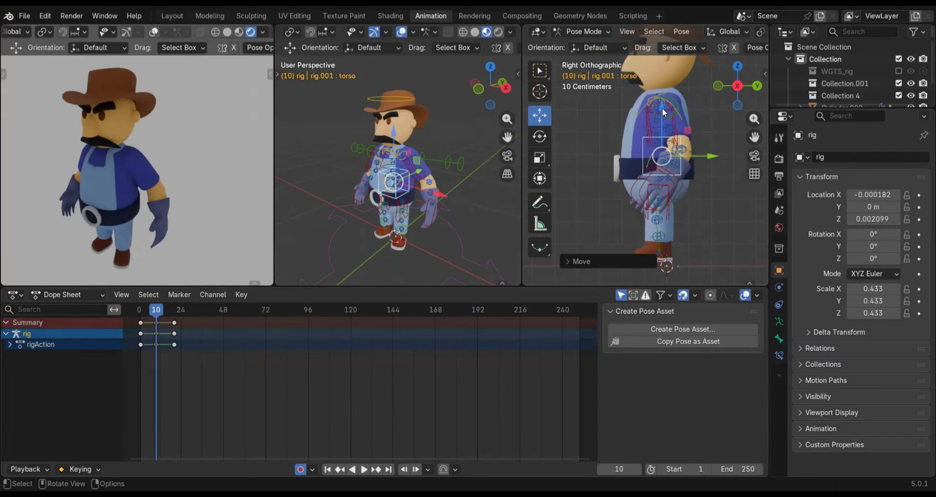
pyautogui.scroll(2, 650, 258)
pyautogui.keyDown('shift'); pyautogui.moveTo(650, 258); pyautogui.dragTo(628, 193, button='middle'); pyautogui.keyUp('shift')
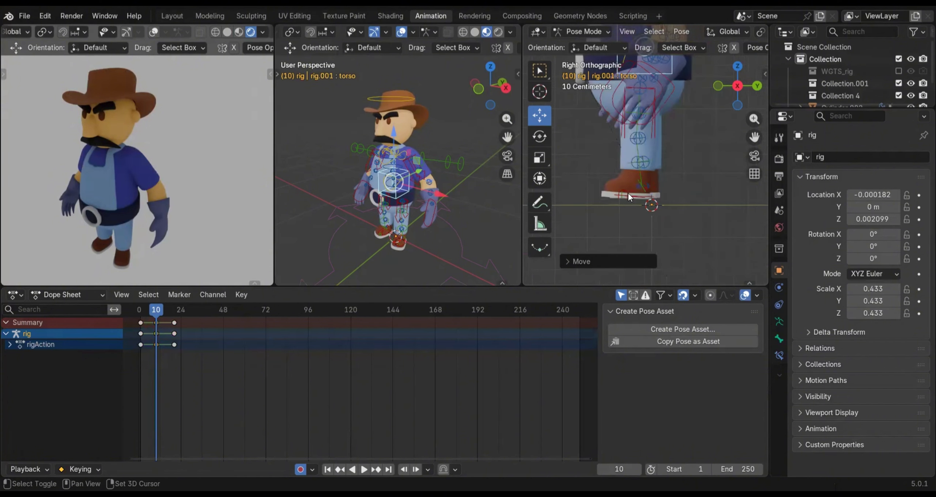
pyautogui.click(626, 194)
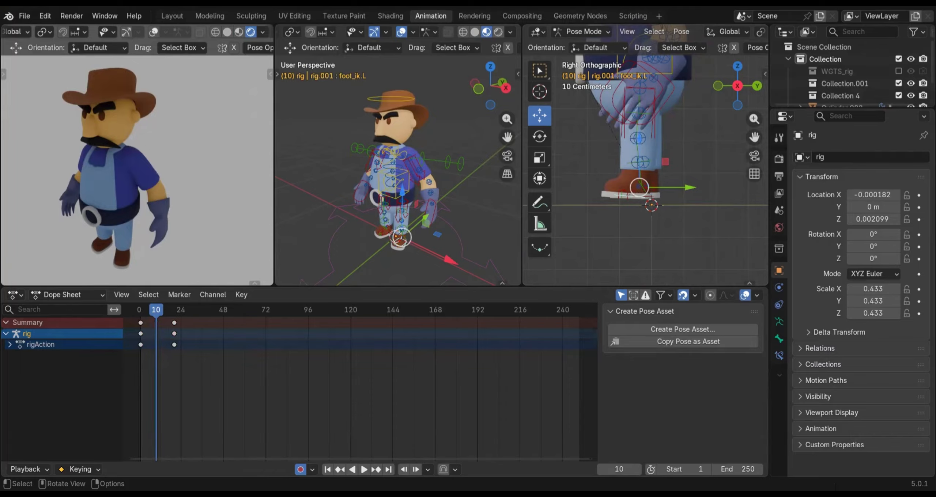
pyautogui.press('r')
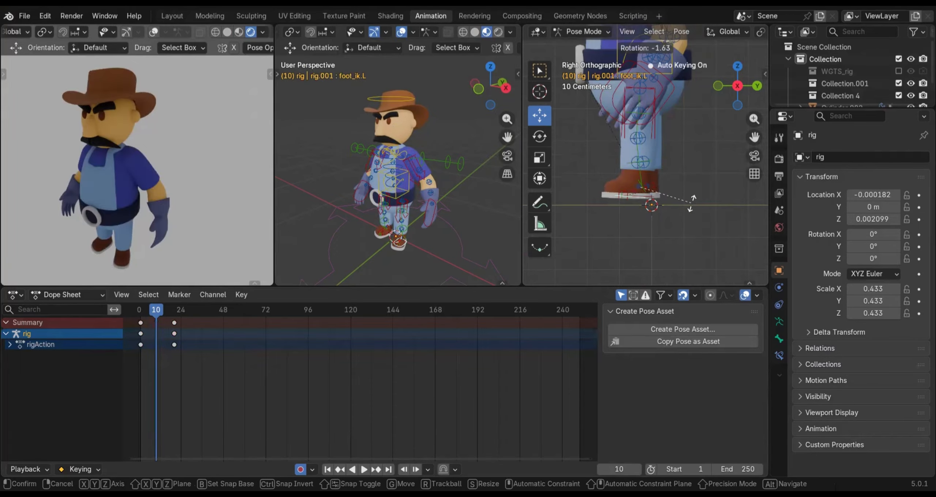
pyautogui.click(687, 204)
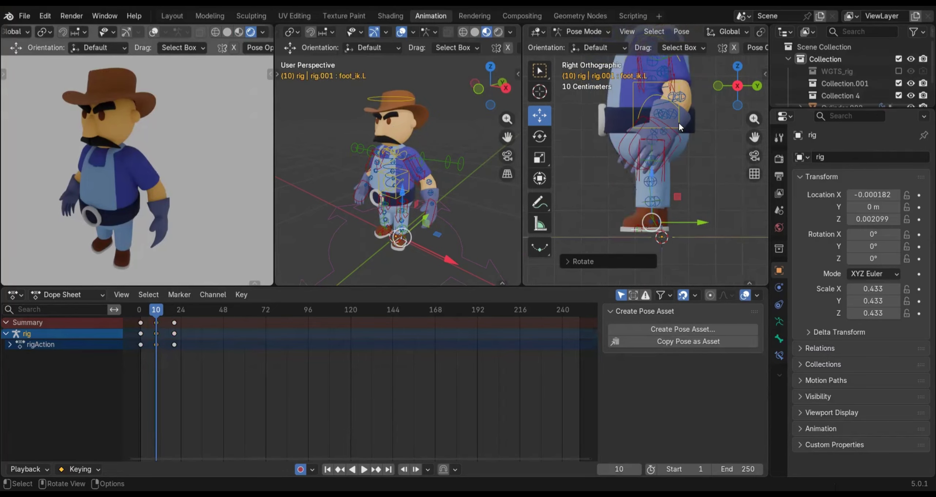
# Lower the torso control slightly along Z on frame 10 so the knees keep a small bend
pyautogui.click(677, 124)
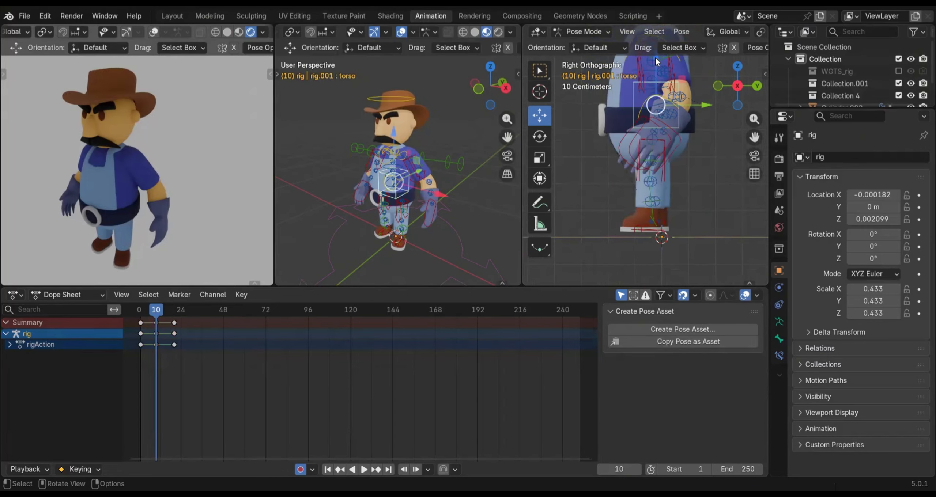
pyautogui.moveTo(655, 57); pyautogui.dragTo(655, 65)
# Move the left foot IK control down to the ground line and slightly backward along Y on frame 10
pyautogui.scroll(1, 643, 229)
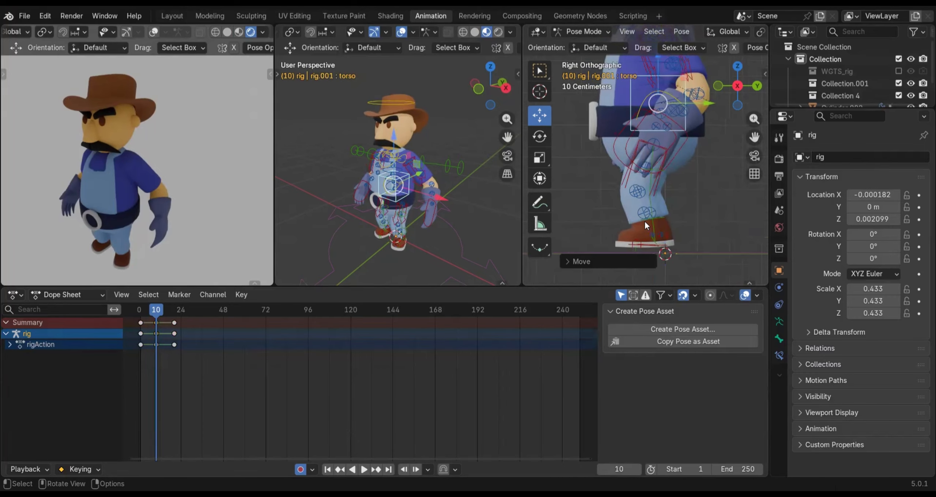
pyautogui.scroll(2, 645, 225)
pyautogui.click(622, 221)
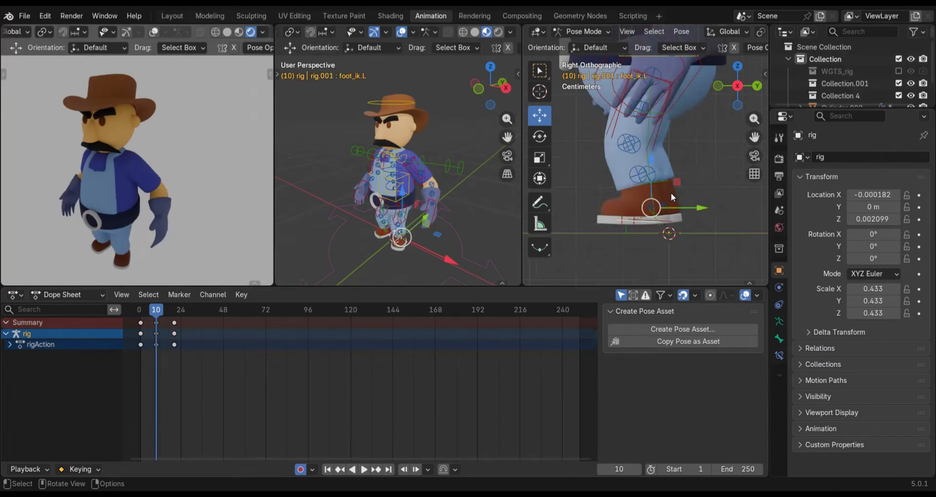
pyautogui.moveTo(653, 160); pyautogui.dragTo(669, 183)
pyautogui.moveTo(703, 228); pyautogui.dragTo(715, 226)
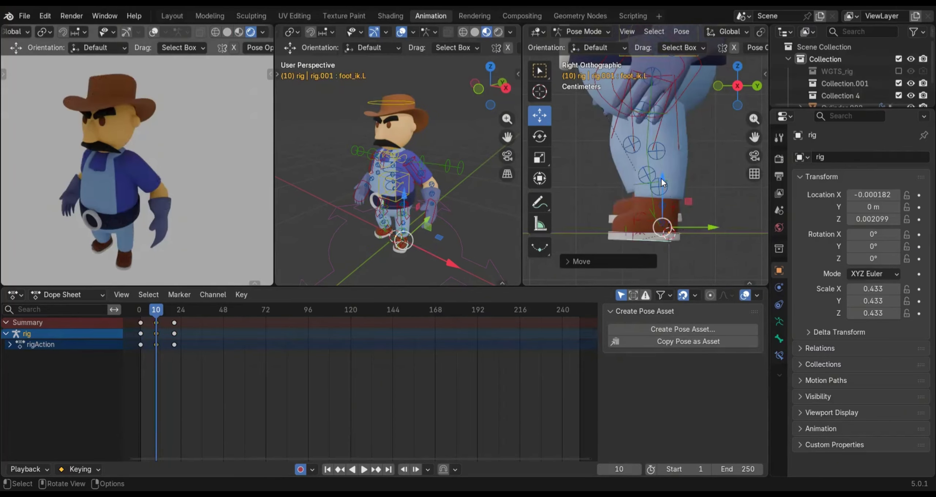
pyautogui.moveTo(661, 177); pyautogui.dragTo(677, 189)
pyautogui.scroll(-2, 683, 135)
pyautogui.keyDown('shift'); pyautogui.scroll(5, 685, 184); pyautogui.keyUp('shift')
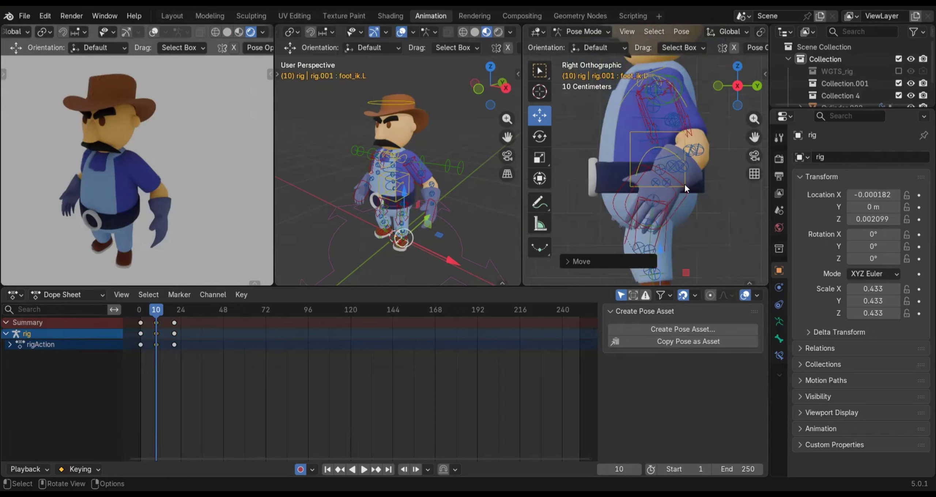
# Try raising the torso control along Z on frame 10 until both legs are fully straight
pyautogui.click(685, 167)
pyautogui.click(629, 138)
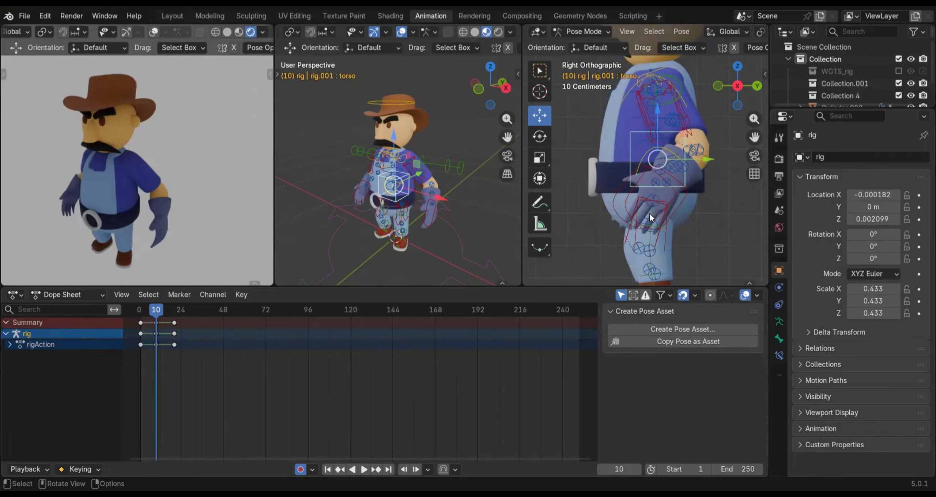
pyautogui.keyDown('shift'); pyautogui.moveTo(607, 204); pyautogui.dragTo(586, 109, button='middle'); pyautogui.keyUp('shift')
pyautogui.scroll(2, 582, 225)
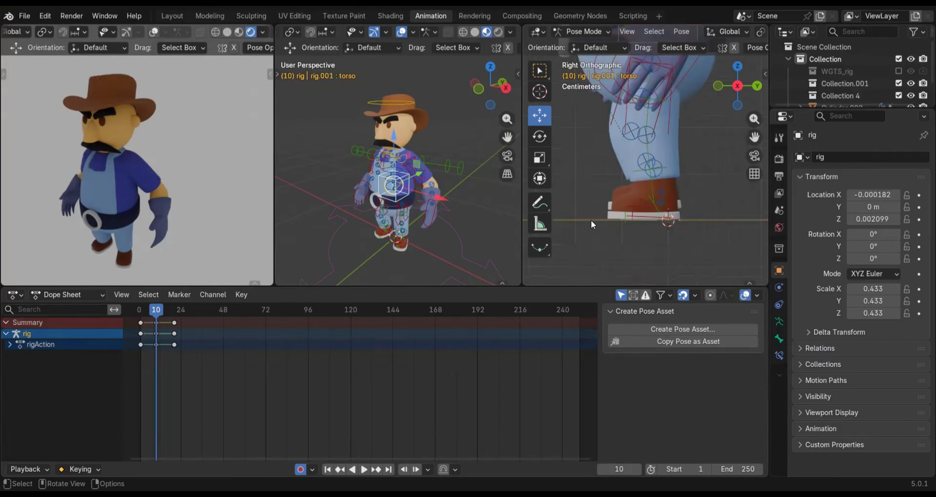
pyautogui.scroll(-2, 679, 132)
pyautogui.keyDown('shift'); pyautogui.moveTo(679, 132); pyautogui.dragTo(688, 237, button='middle'); pyautogui.keyUp('shift')
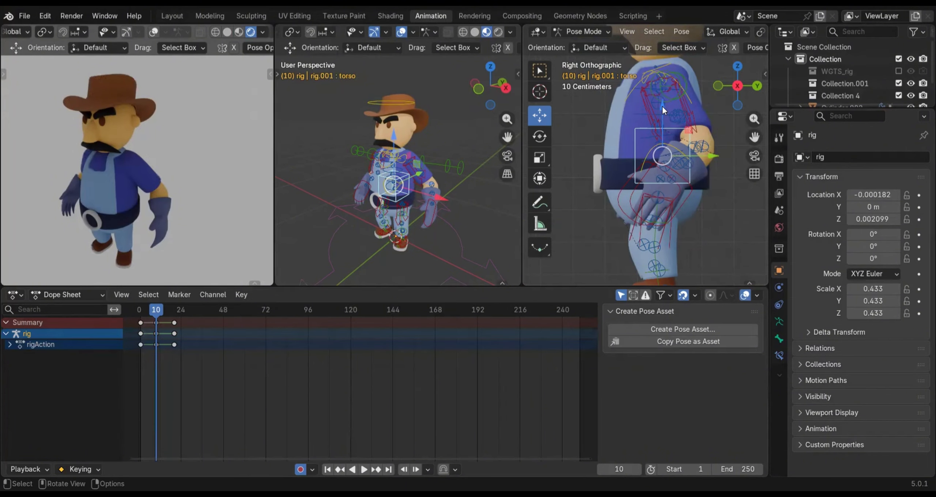
pyautogui.press('g')
pyautogui.moveTo(659, 96); pyautogui.dragTo(657, 92)
pyautogui.keyDown('shift'); pyautogui.moveTo(665, 280); pyautogui.dragTo(662, 233, button='middle'); pyautogui.keyUp('shift')
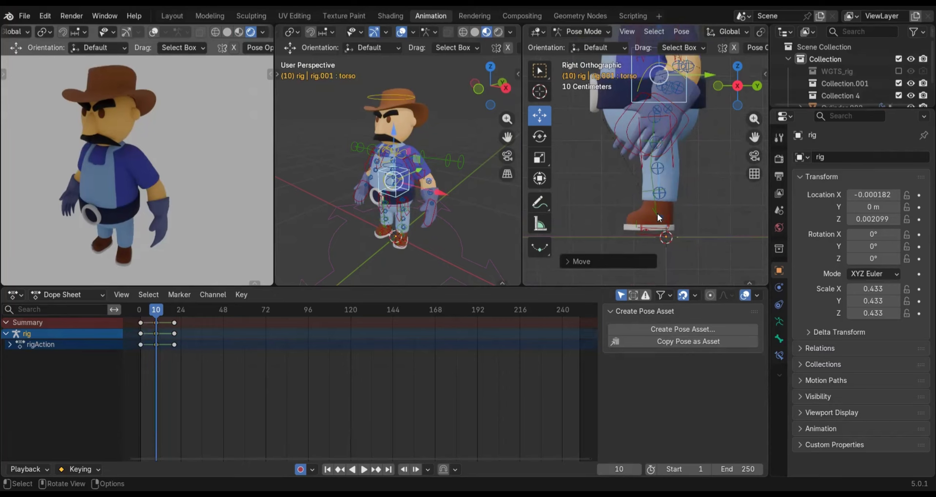
pyautogui.scroll(1, 656, 237)
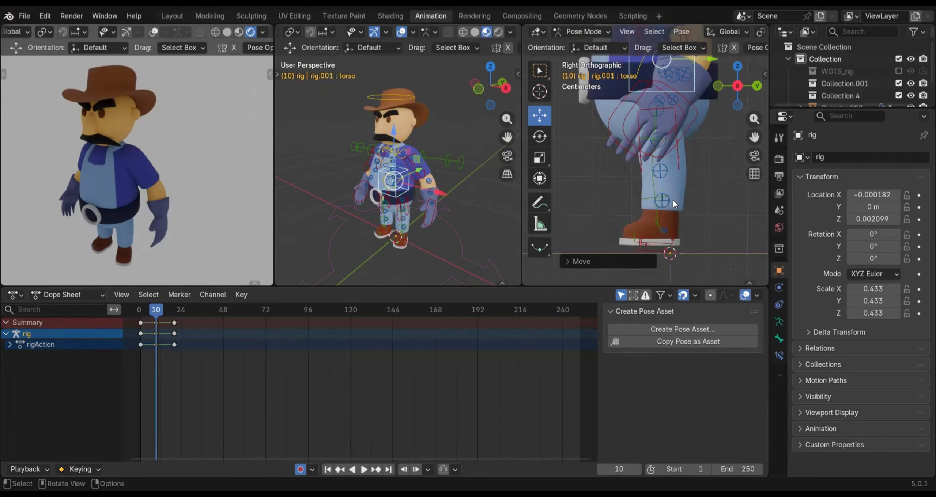
pyautogui.scroll(-1, 676, 182)
pyautogui.keyDown('shift'); pyautogui.moveTo(665, 195); pyautogui.dragTo(674, 219, button='middle'); pyautogui.keyUp('shift')
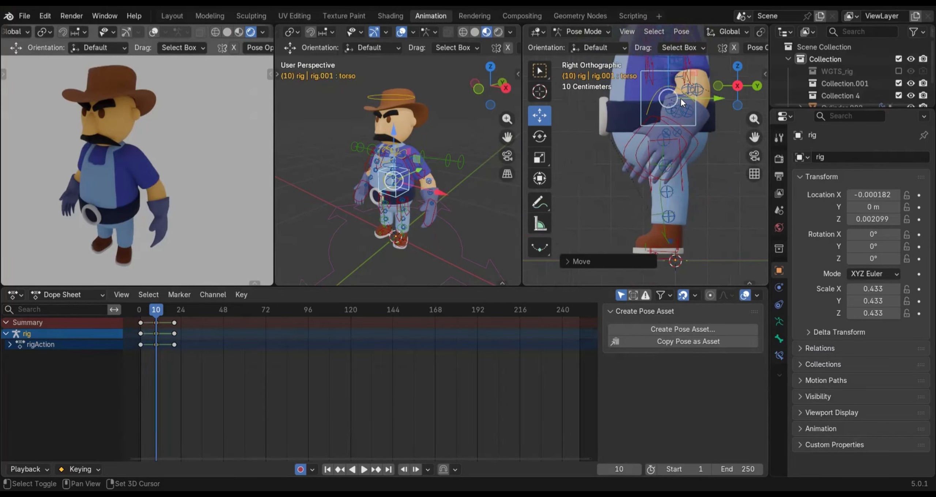
# Try lowering the torso control along global Z on frame 10 to bend the knees deeply
pyautogui.press('g')
pyautogui.press('z')
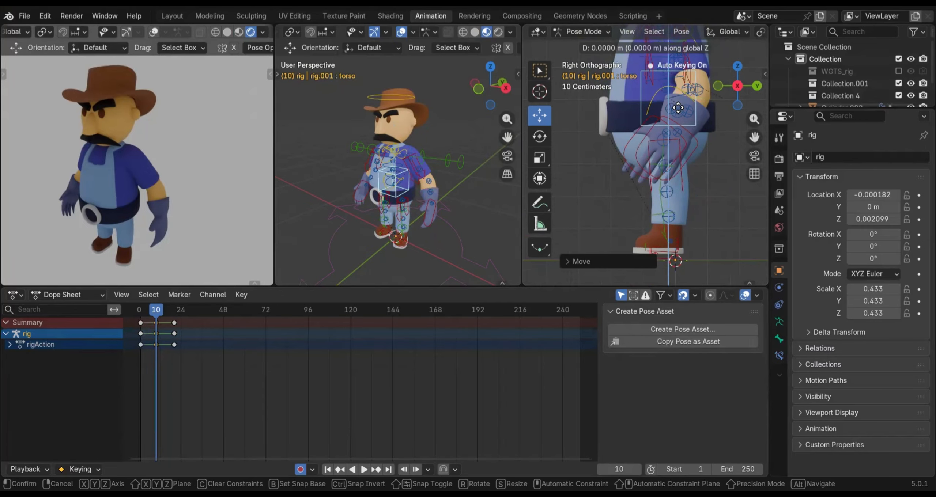
pyautogui.click(675, 230)
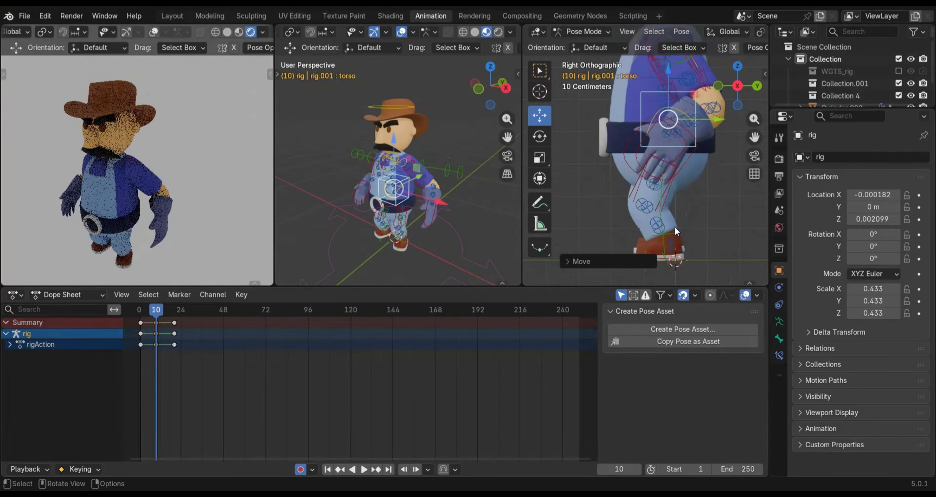
pyautogui.keyDown('shift'); pyautogui.moveTo(676, 265); pyautogui.dragTo(657, 200, button='middle'); pyautogui.keyUp('shift')
pyautogui.scroll(4, 659, 152)
pyautogui.scroll(1, 657, 200)
pyautogui.scroll(-2, 657, 206)
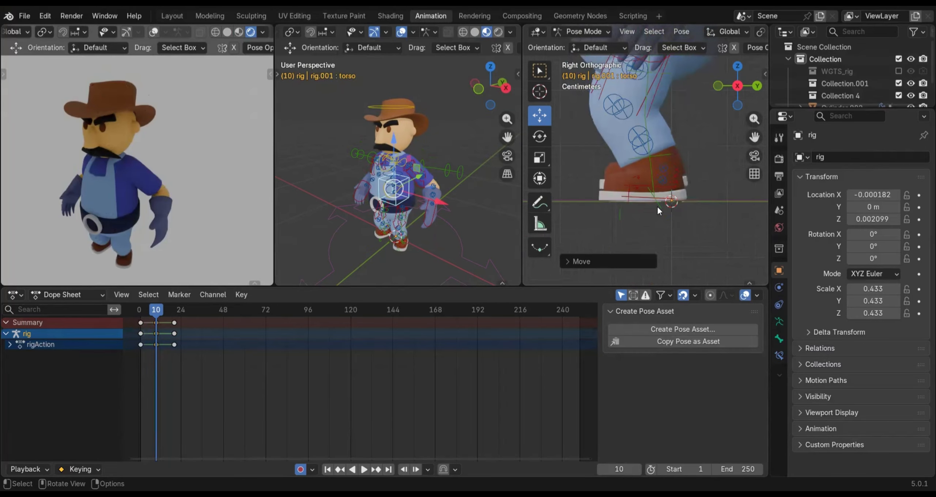
pyautogui.scroll(-2, 647, 172)
pyautogui.keyDown('shift'); pyautogui.moveTo(686, 86); pyautogui.dragTo(700, 161, button='middle'); pyautogui.keyUp('shift')
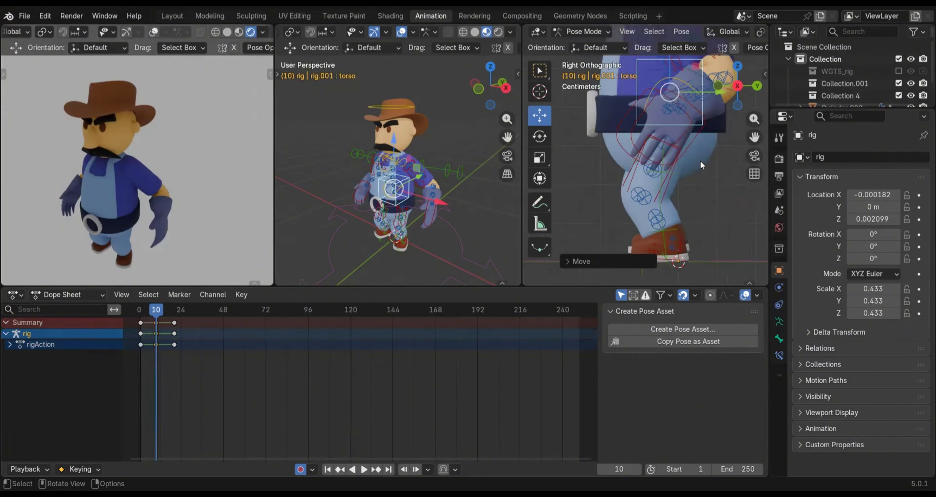
# Raise the torso control about 0.032 m along global Z on frame 10, leaving only a slight knee bend
pyautogui.scroll(2, 688, 260)
pyautogui.keyDown('shift'); pyautogui.moveTo(689, 260); pyautogui.dragTo(665, 173, button='middle'); pyautogui.keyUp('shift')
pyautogui.press('g')
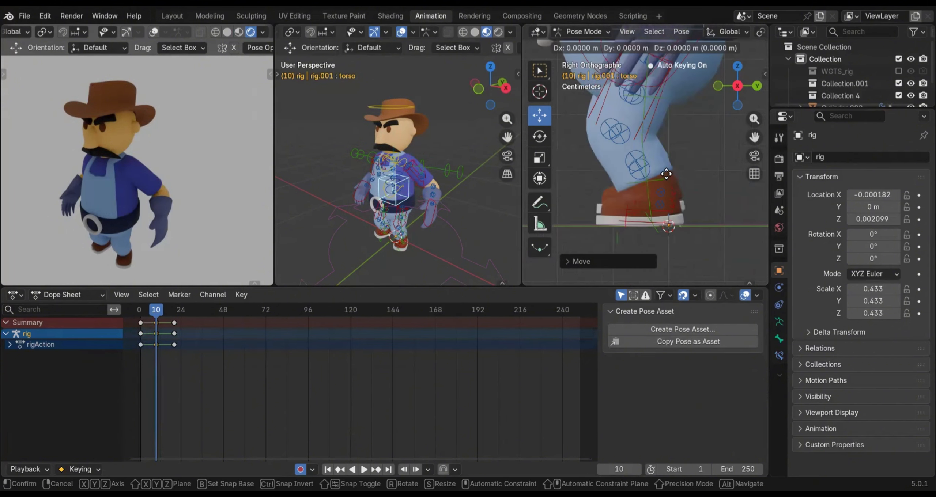
pyautogui.press('z')
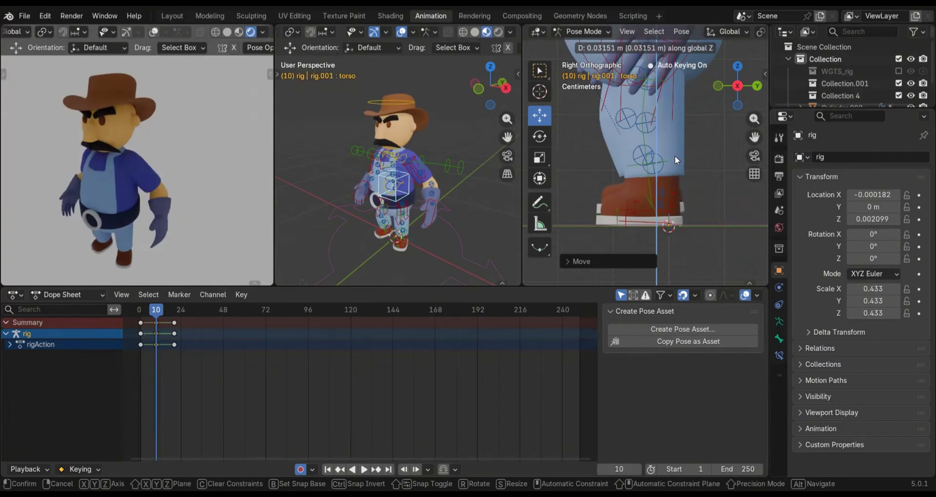
pyautogui.click(675, 157)
# Level the left foot IK control with small rotations and nudge it along Z so the sole sits at the ground line on frame 10
pyautogui.scroll(2, 659, 237)
pyautogui.keyDown('shift'); pyautogui.moveTo(659, 237); pyautogui.dragTo(660, 161, button='middle'); pyautogui.keyUp('shift')
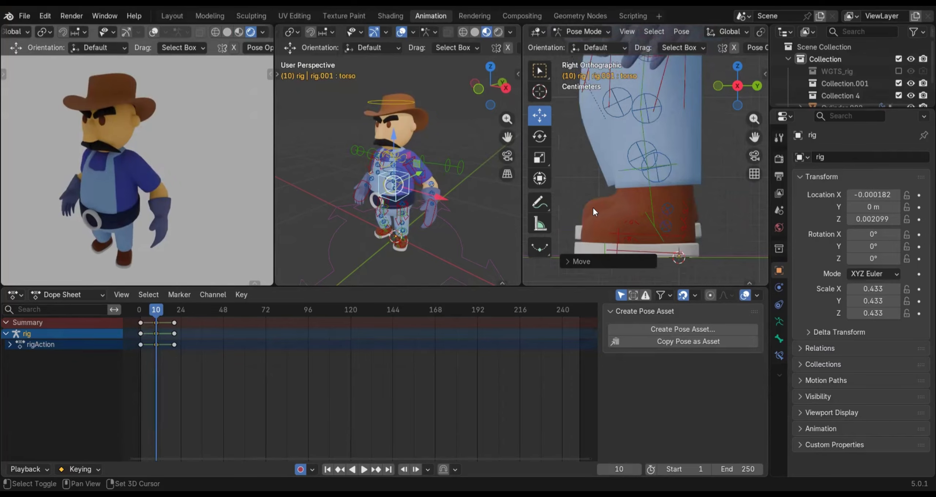
pyautogui.click(404, 244)
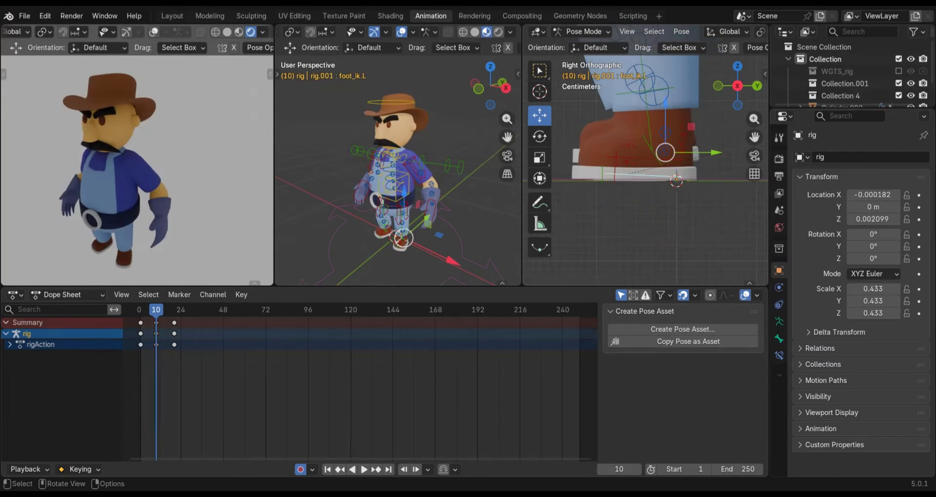
pyautogui.press('r')
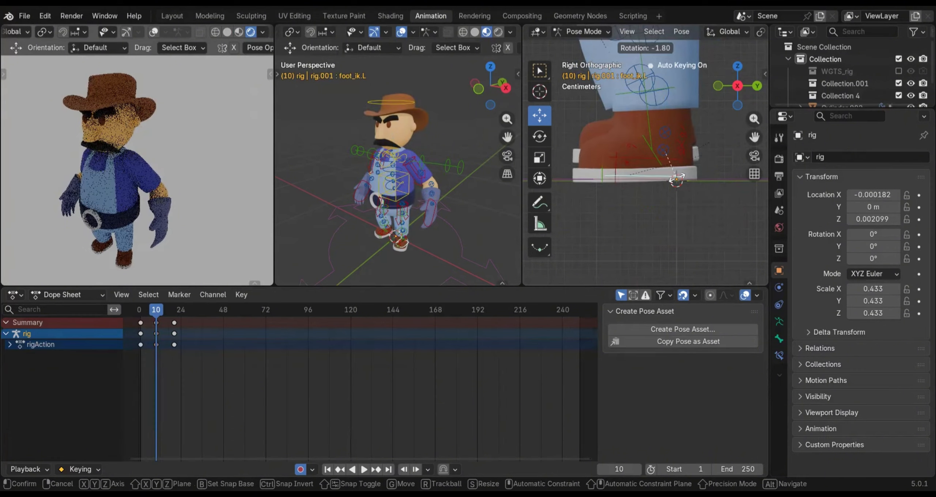
pyautogui.click(676, 180)
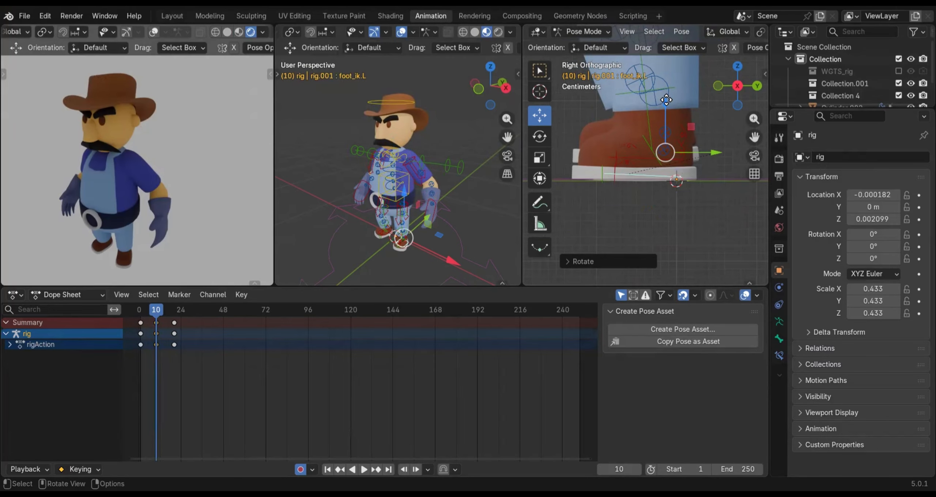
pyautogui.moveTo(666, 105); pyautogui.dragTo(668, 179)
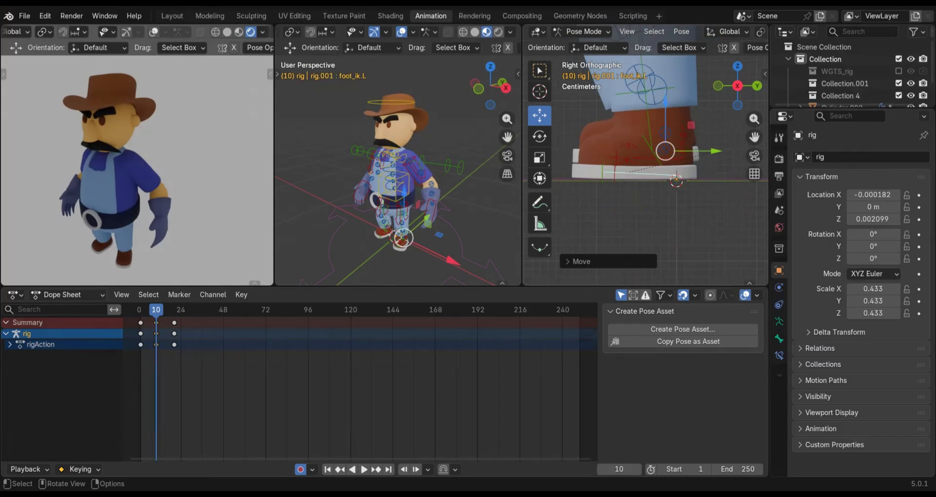
pyautogui.press('r')
pyautogui.click(670, 175)
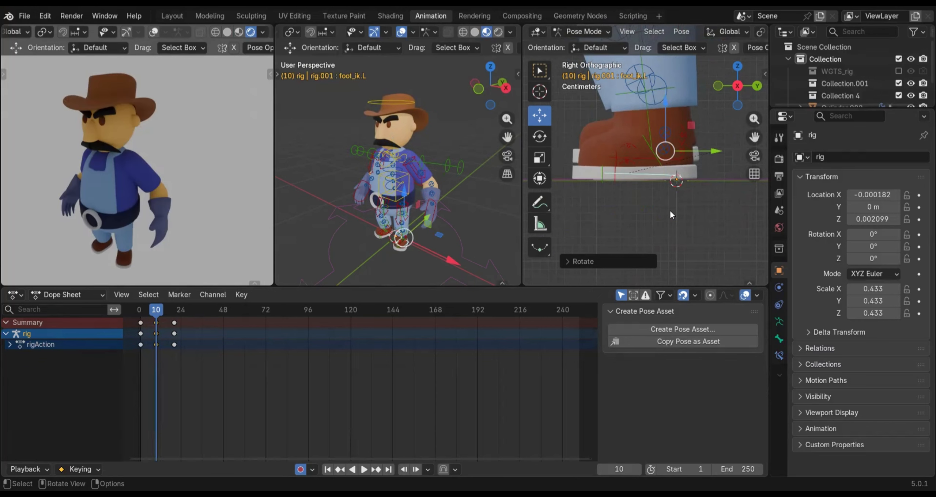
# Lift the right foot IK control about 0.03 m along global Z in the left side view on frame 10
pyautogui.scroll(-3, 670, 211)
pyautogui.scroll(-3, 646, 197)
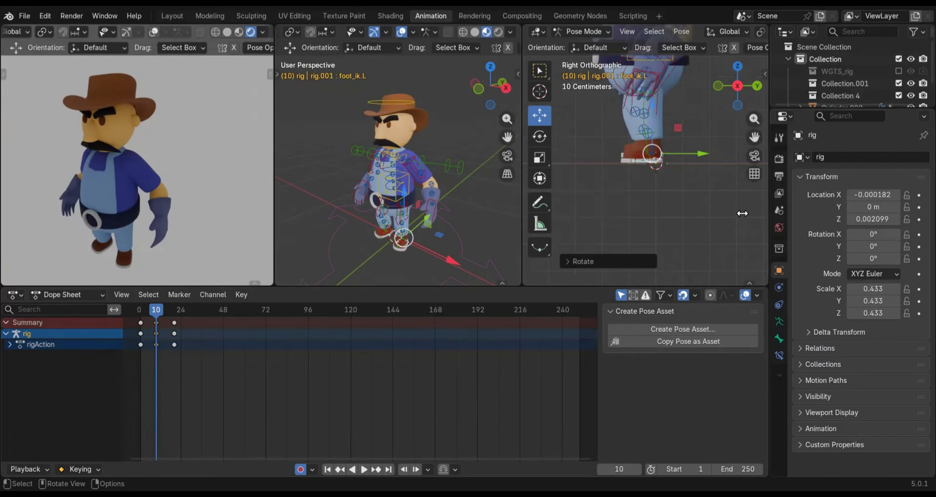
pyautogui.click(380, 238)
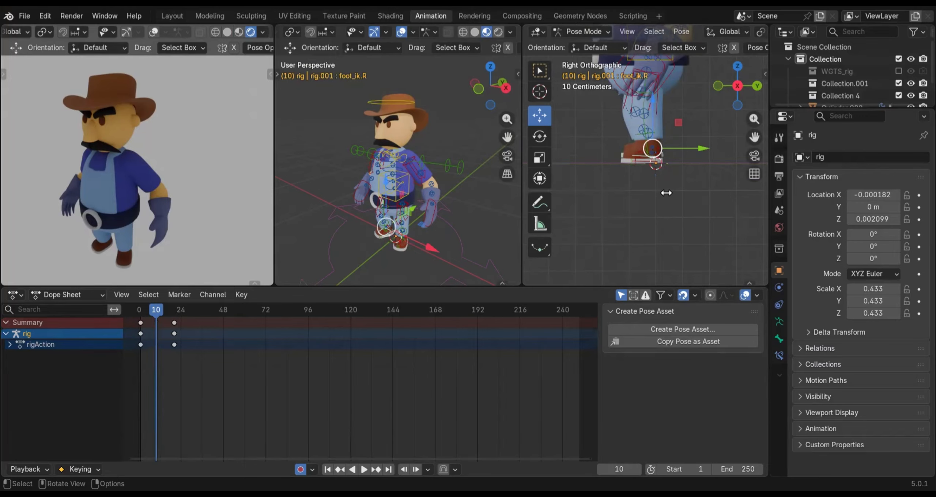
pyautogui.scroll(3, 667, 197)
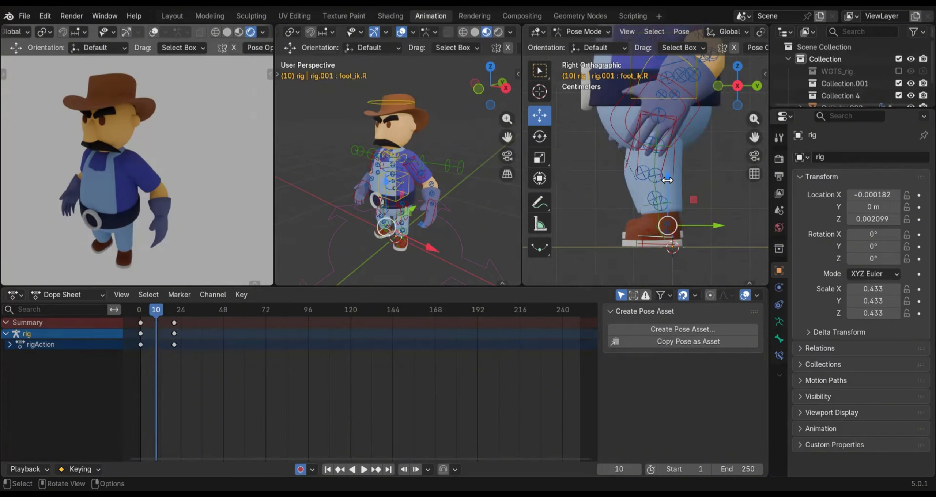
pyautogui.press('ctrl+KP_3')
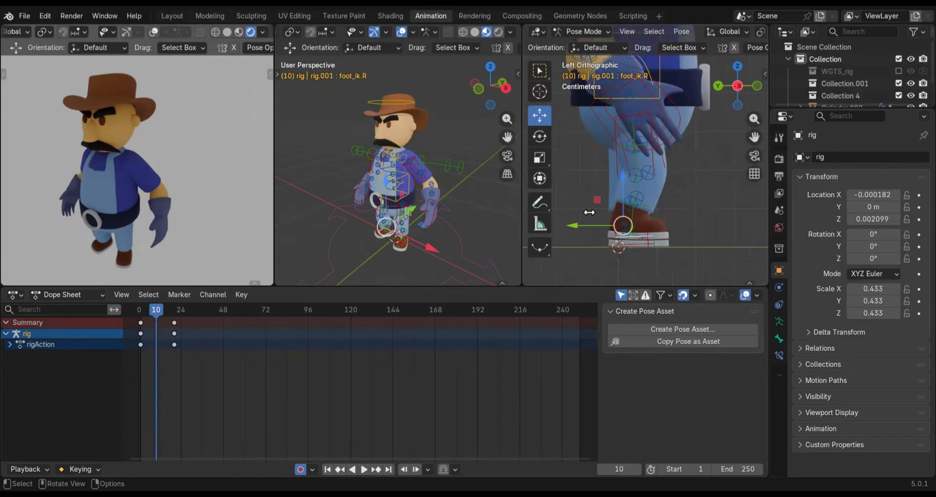
pyautogui.scroll(2, 621, 213)
pyautogui.moveTo(612, 209)
pyautogui.mouseDown()
pyautogui.moveTo(617, 185)
pyautogui.moveTo(615, 193)
pyautogui.mouseUp()
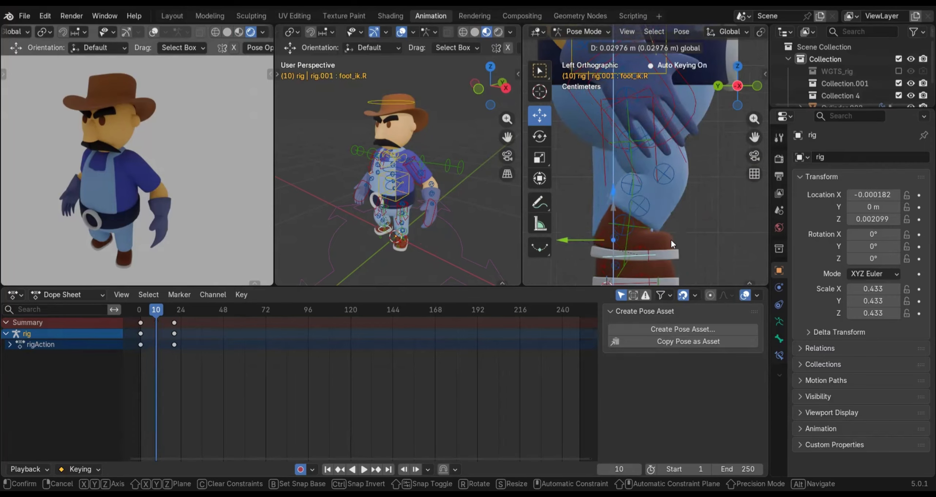
pyautogui.moveTo(670, 238); pyautogui.dragTo(670, 238)
pyautogui.keyDown('shift'); pyautogui.moveTo(670, 238); pyautogui.dragTo(652, 178, button='middle'); pyautogui.keyUp('shift')
# Rotate the right foot IK control about 31° in the left side view so the toe points down on frame 10
pyautogui.click(617, 194)
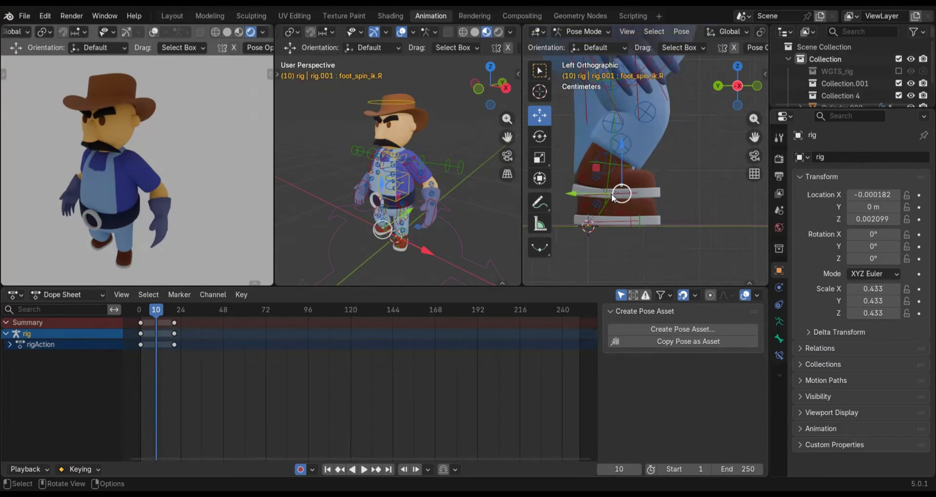
pyautogui.click(631, 195)
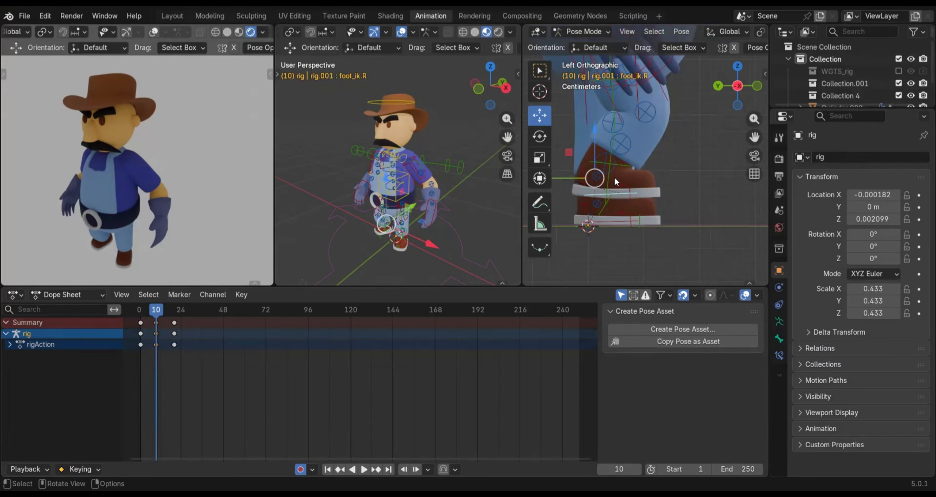
pyautogui.press('r')
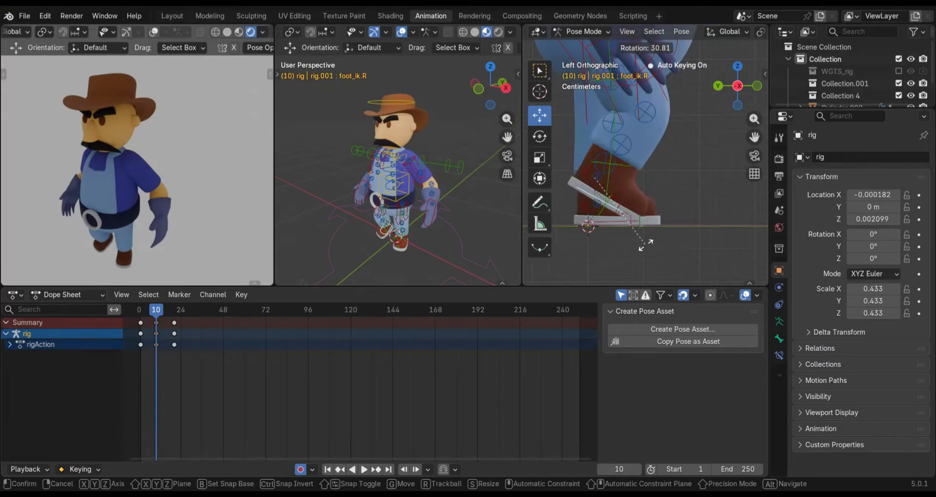
pyautogui.click(645, 244)
pyautogui.scroll(-1, 650, 183)
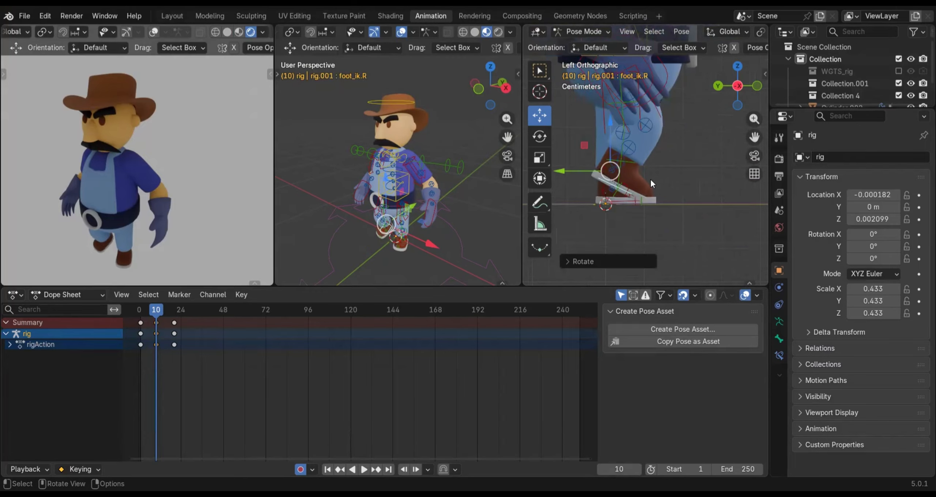
pyautogui.scroll(-1, 642, 165)
pyautogui.keyDown('shift'); pyautogui.moveTo(690, 196); pyautogui.dragTo(688, 236, button='middle'); pyautogui.keyUp('shift')
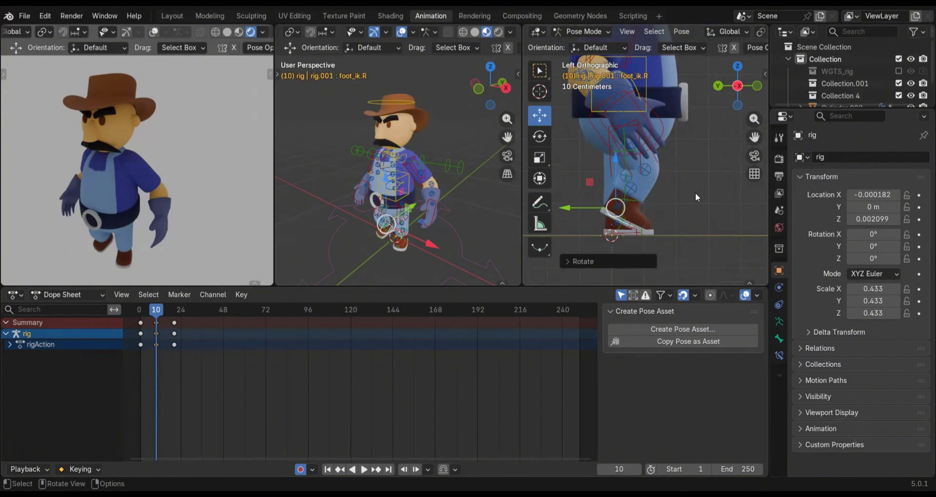
# Move the left hand IK control slightly backward along Y in the right side view on frame 10
pyautogui.press('ctrl+KP_3')
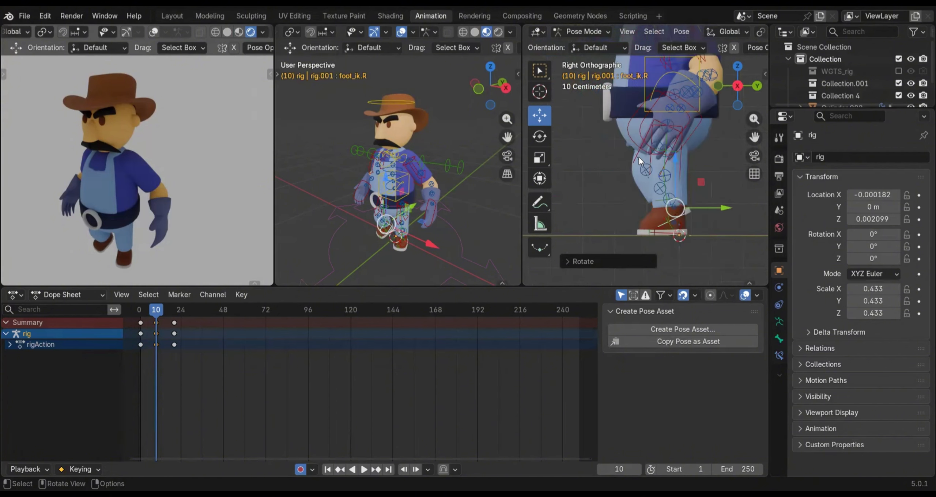
pyautogui.keyDown('shift'); pyautogui.moveTo(639, 158); pyautogui.dragTo(703, 209, button='middle'); pyautogui.keyUp('shift')
pyautogui.click(703, 209)
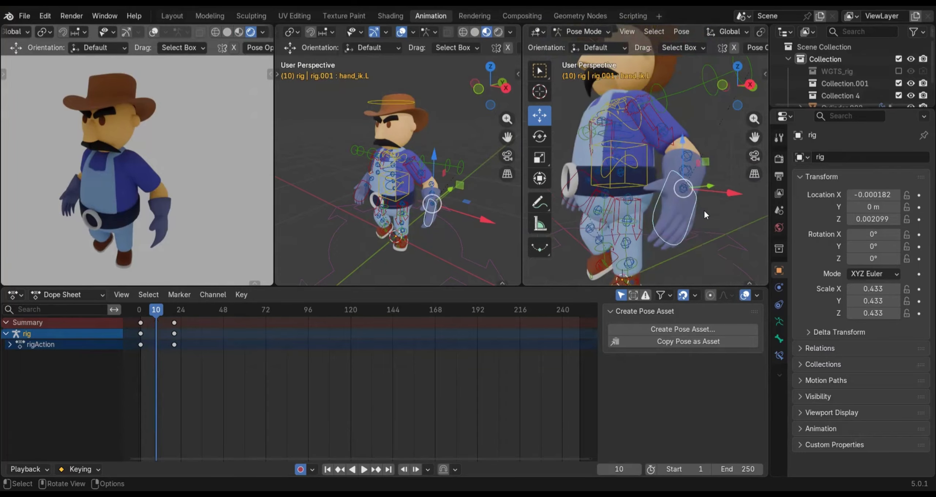
pyautogui.press('KP_3')
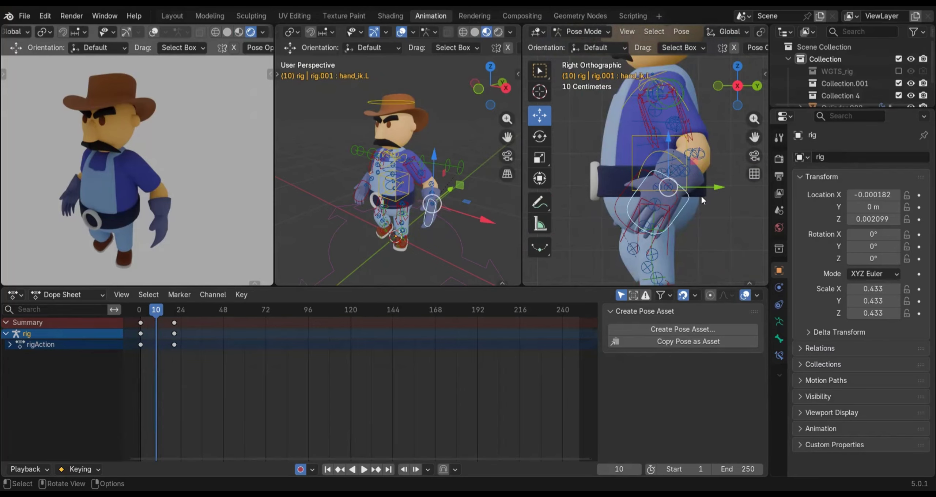
pyautogui.press('ctrl+KP_3')
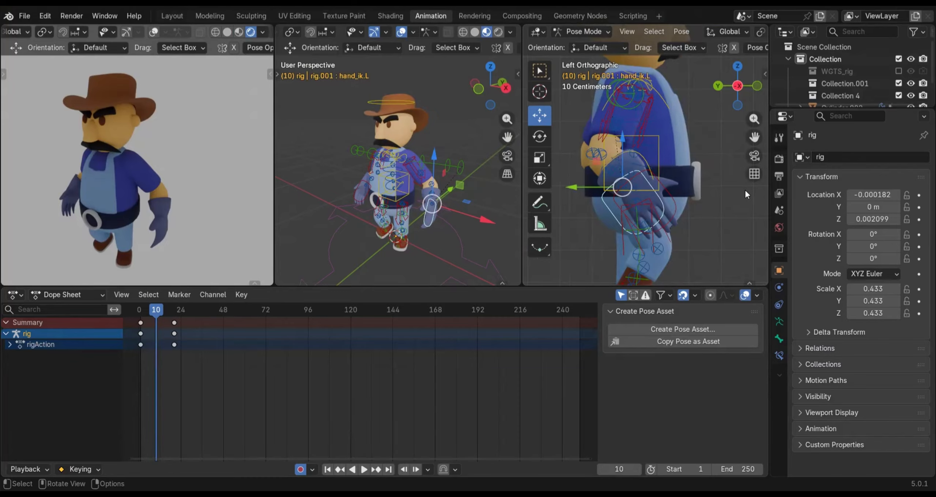
pyautogui.press('KP_3')
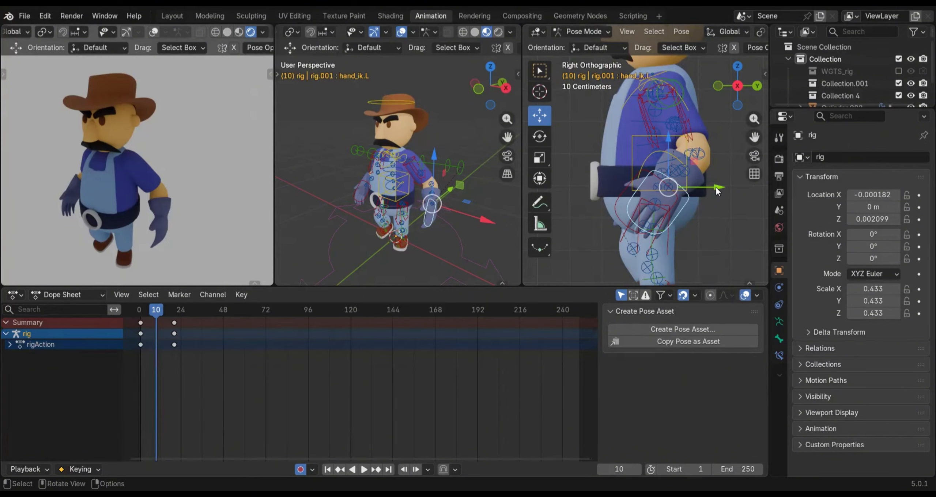
pyautogui.moveTo(715, 187); pyautogui.dragTo(729, 187)
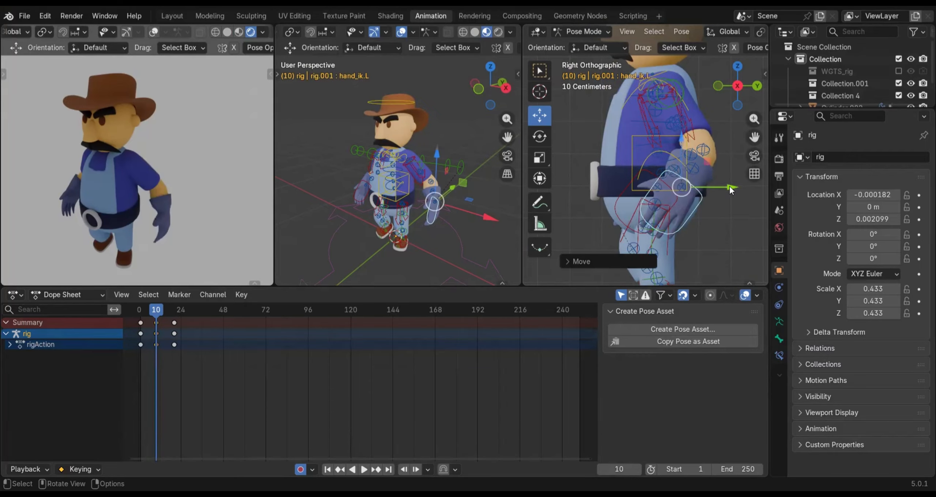
pyautogui.press('KP_1')
pyautogui.press('KP_3')
pyautogui.press('ctrl+KP_3')
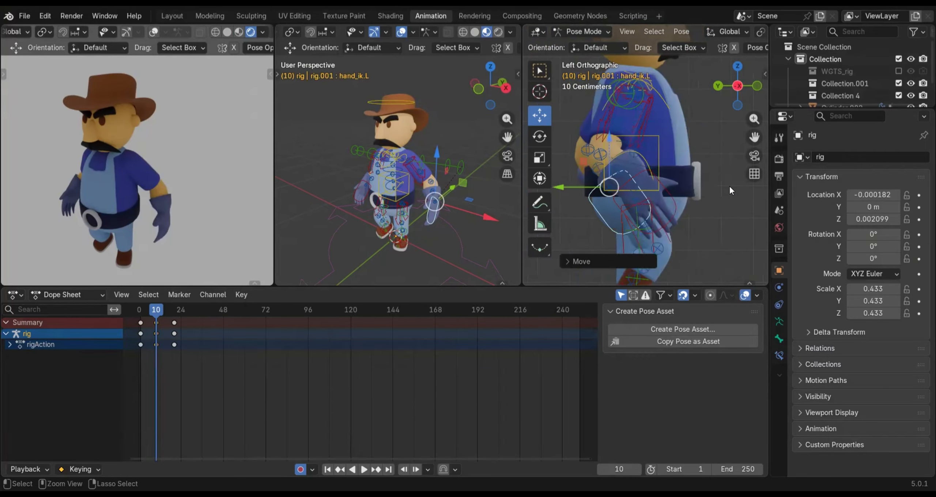
# Move the right hand IK control forward along Y and rotate it in the left side view so the fingers swing forward on frame 10
pyautogui.click(673, 211)
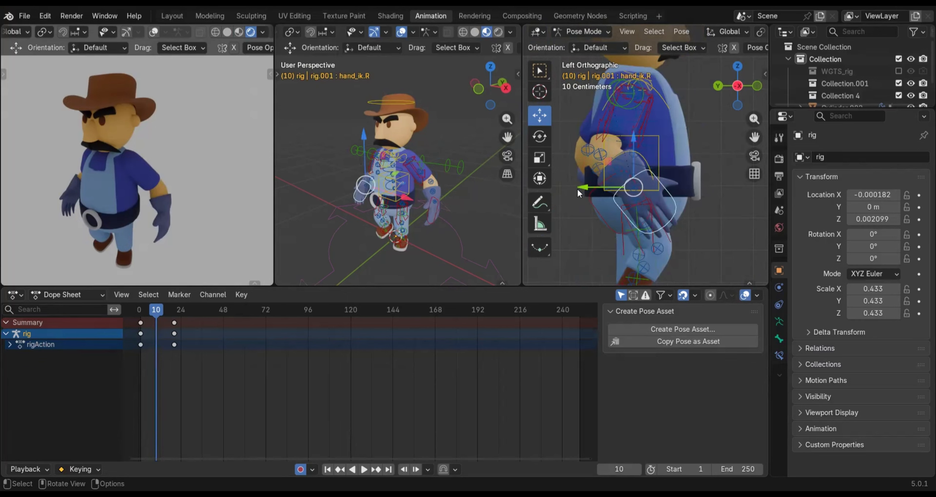
pyautogui.moveTo(583, 187); pyautogui.dragTo(734, 194)
pyautogui.press('r')
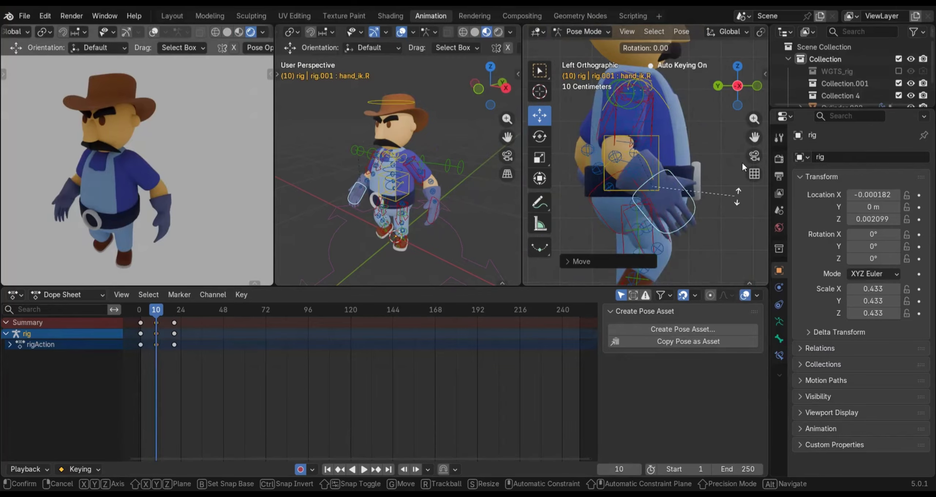
pyautogui.click(721, 213)
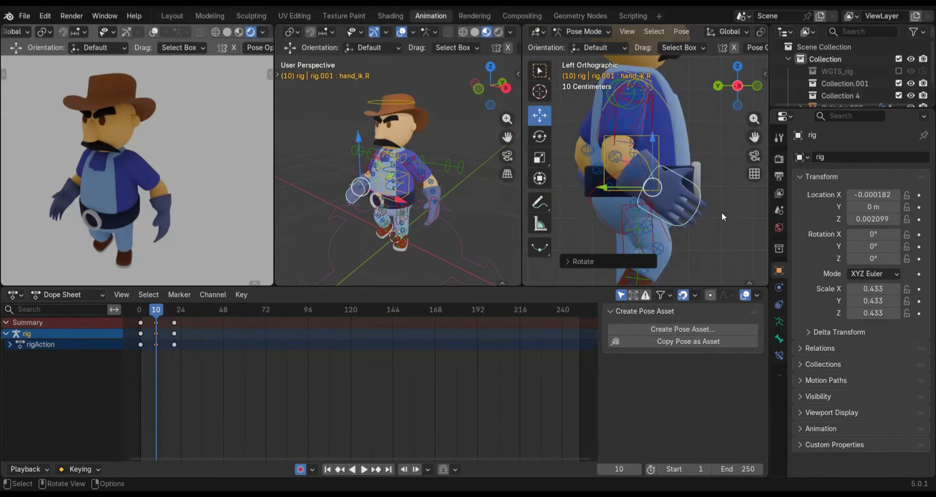
# Tilt the torso control about -4.2° in the front view on frame 10
pyautogui.press('KP_1')
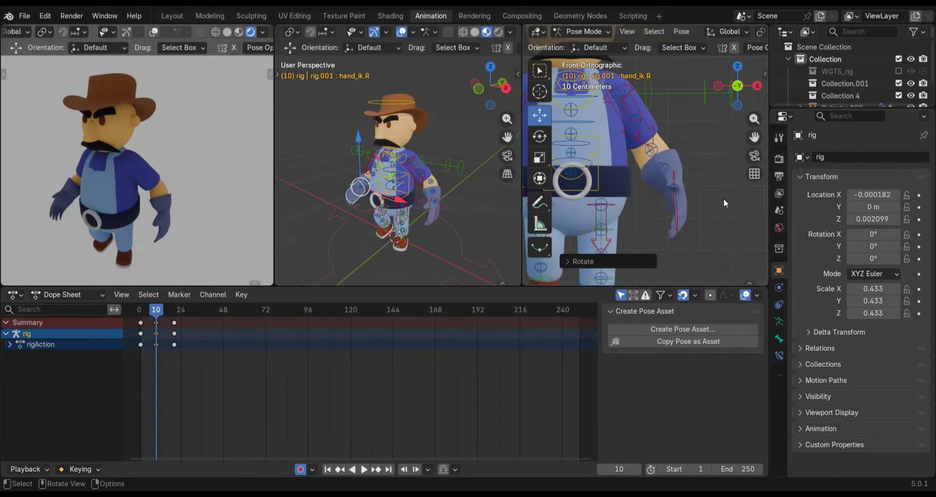
pyautogui.keyDown('shift'); pyautogui.moveTo(568, 198); pyautogui.dragTo(688, 183, button='middle'); pyautogui.keyUp('shift')
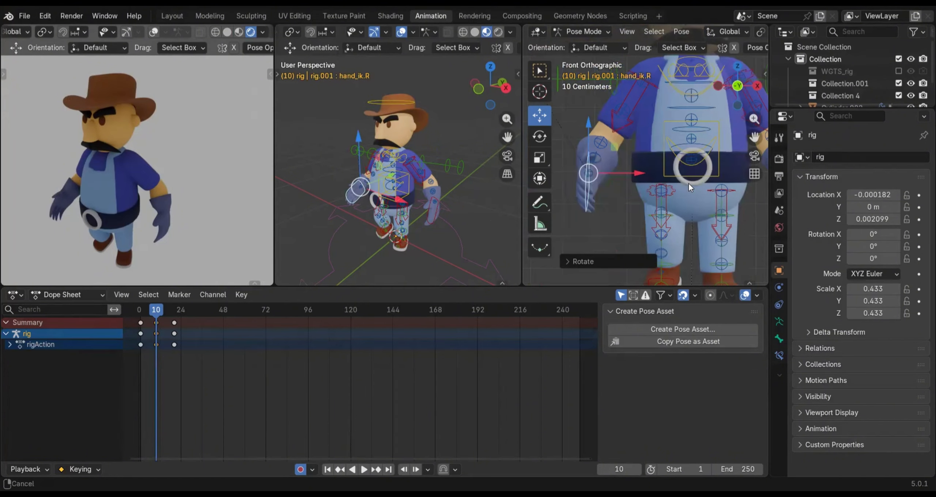
pyautogui.scroll(-4, 678, 168)
pyautogui.keyDown('shift'); pyautogui.moveTo(696, 122); pyautogui.dragTo(678, 178, button='middle'); pyautogui.keyUp('shift')
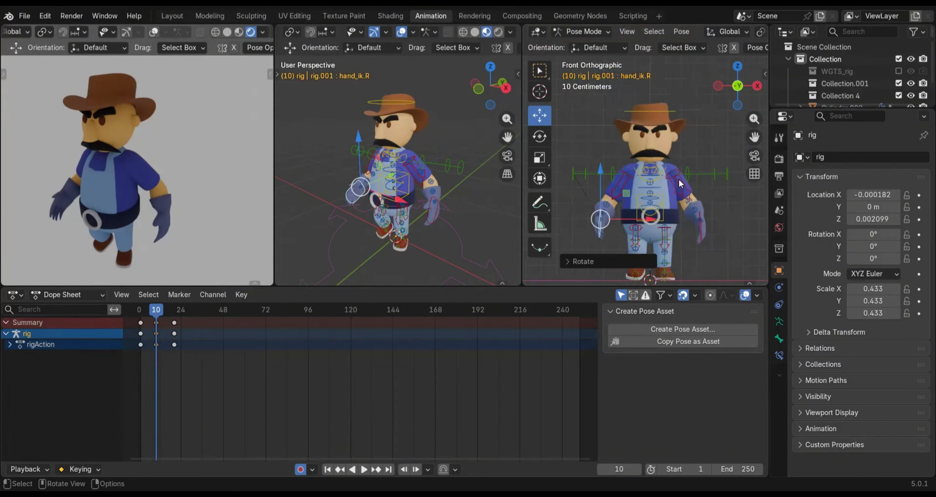
pyautogui.scroll(2, 678, 178)
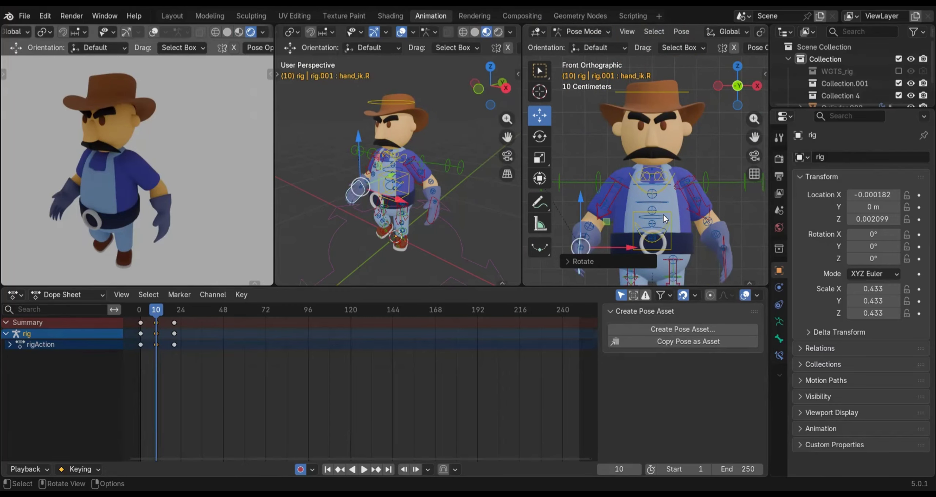
pyautogui.hotkey('ctrl', 'z')
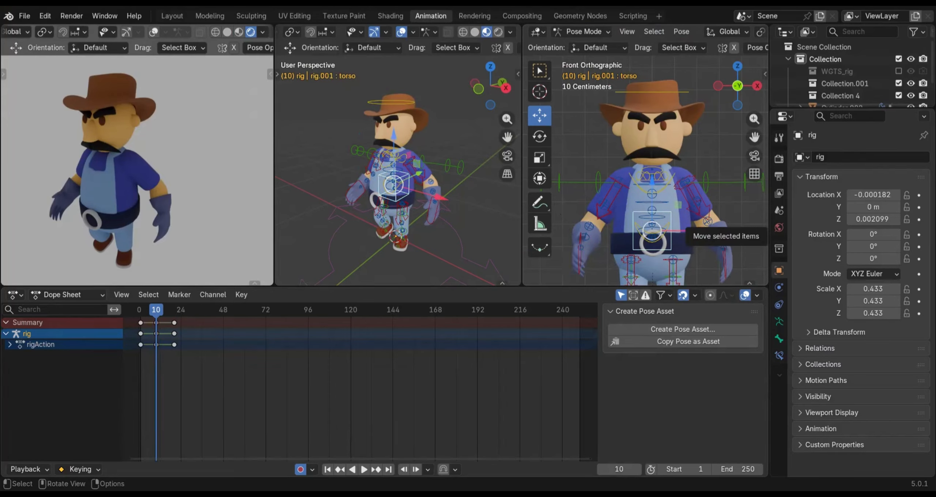
pyautogui.press('r')
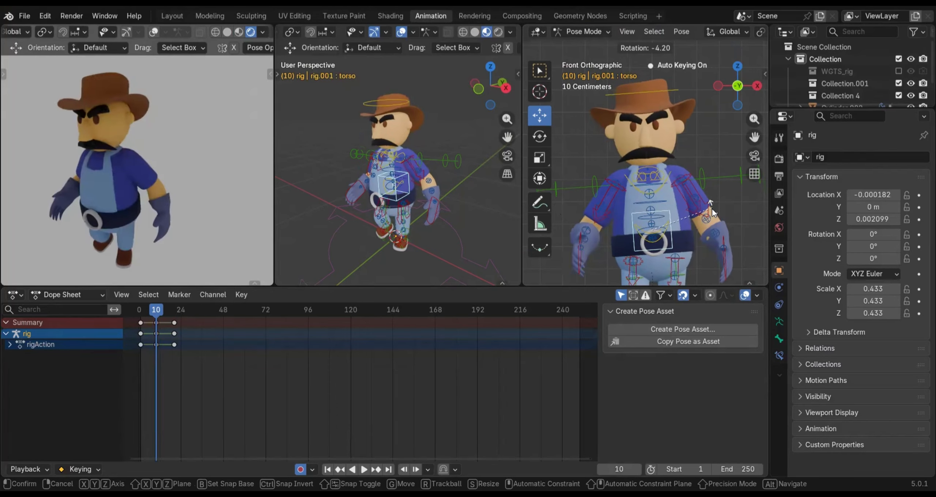
pyautogui.click(711, 209)
# Rotate the head control about 9.4° in the front view on frame 10 to counter the torso tilt
pyautogui.click(671, 89)
pyautogui.press('r')
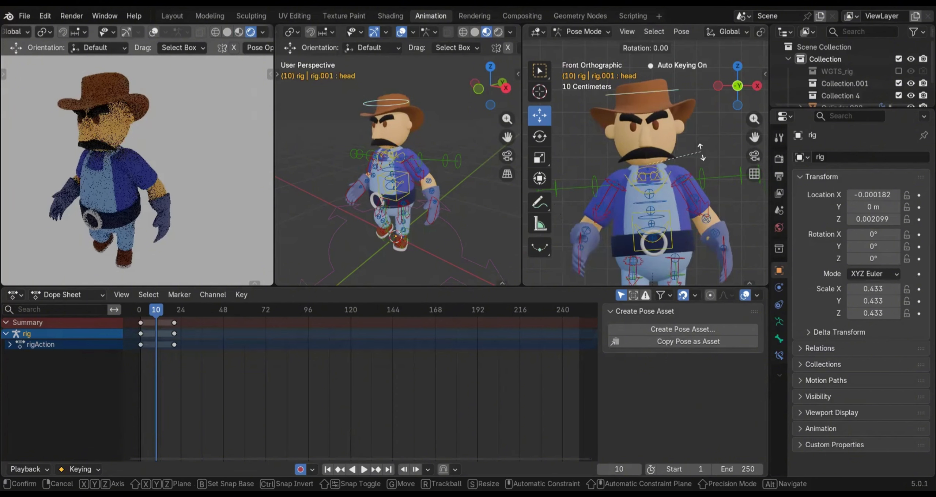
pyautogui.click(708, 162)
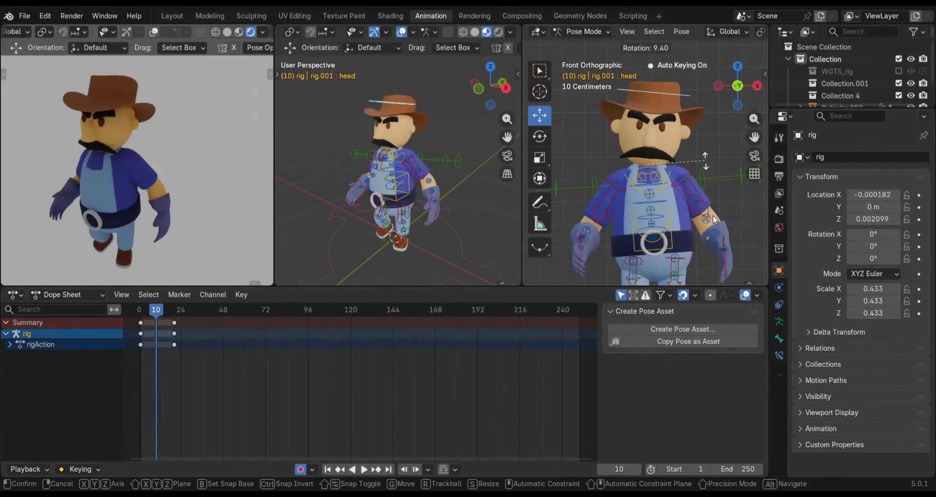
pyautogui.click(747, 208)
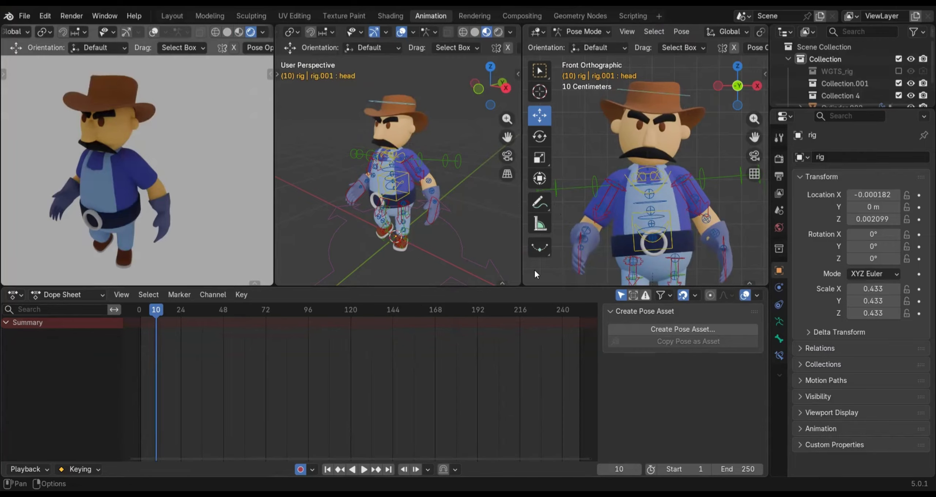
# Select all rig controls and insert keyframes for them on frame 10
pyautogui.click(669, 222)
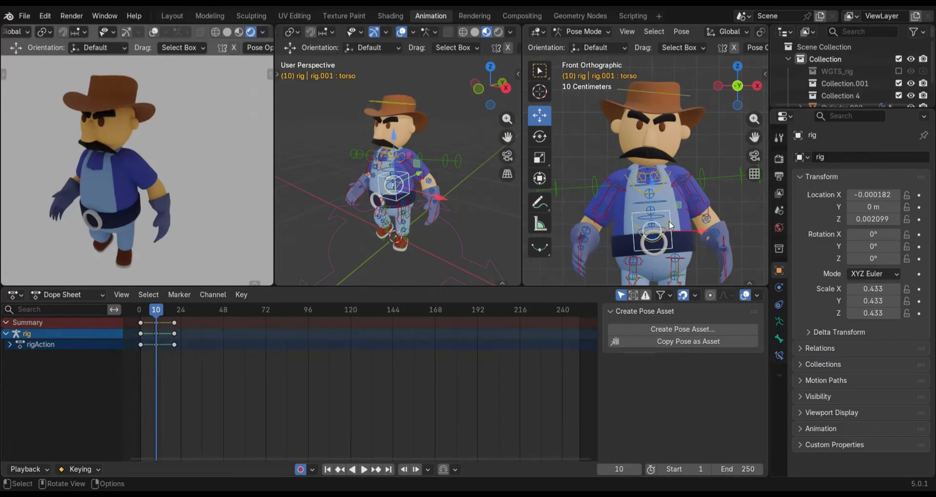
pyautogui.press('a')
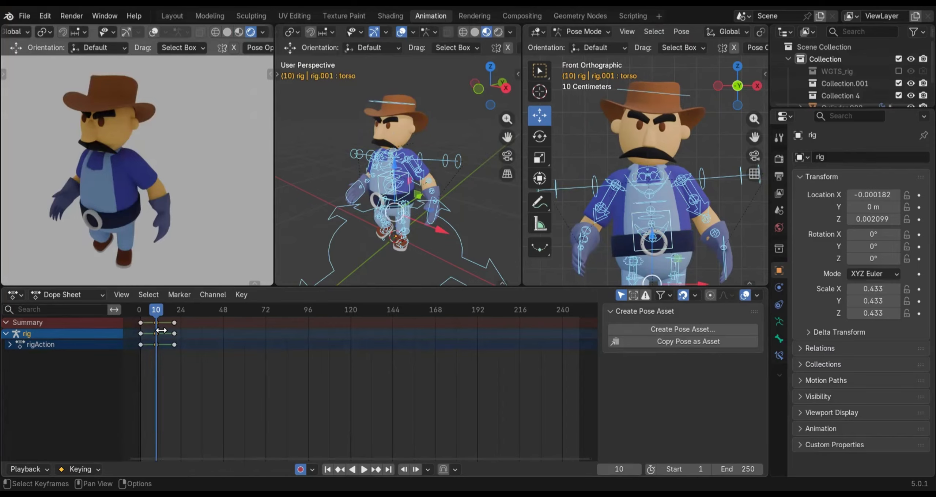
pyautogui.press('i')
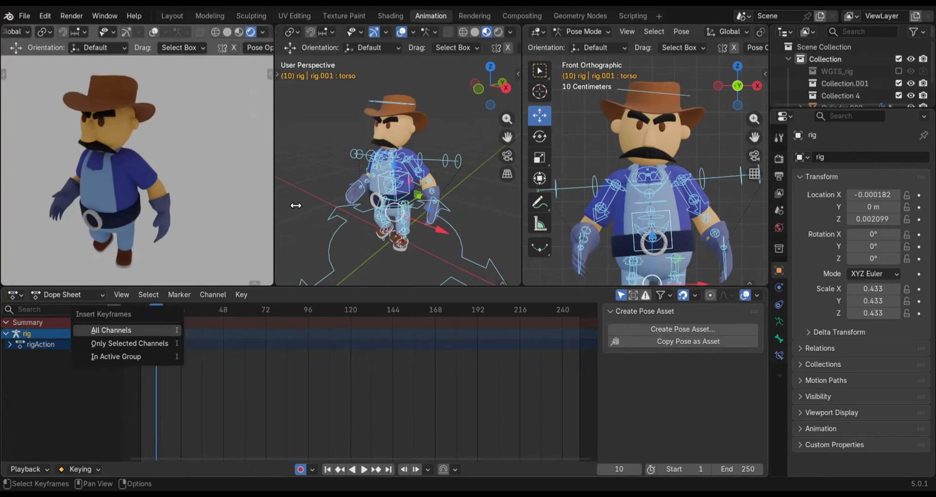
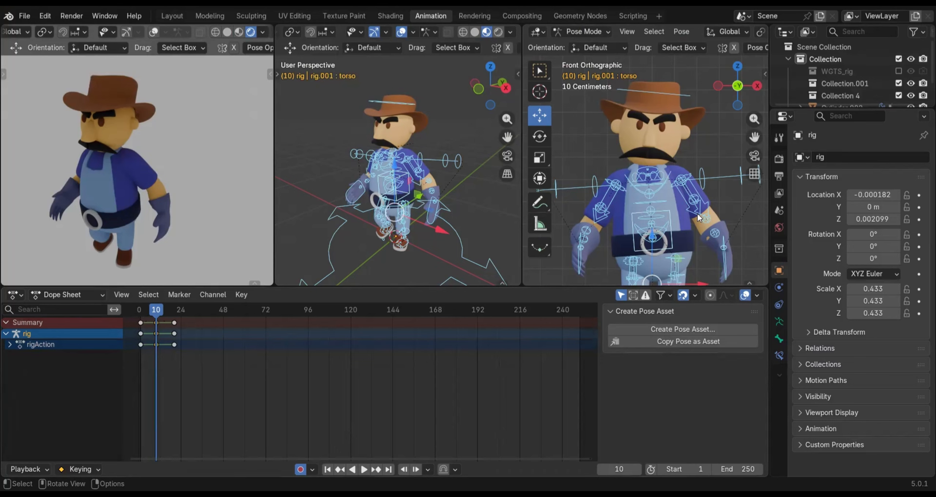
# Select all rig controls and copy the passing pose on frame 10
pyautogui.scroll(-4, 698, 214)
pyautogui.click(705, 186)
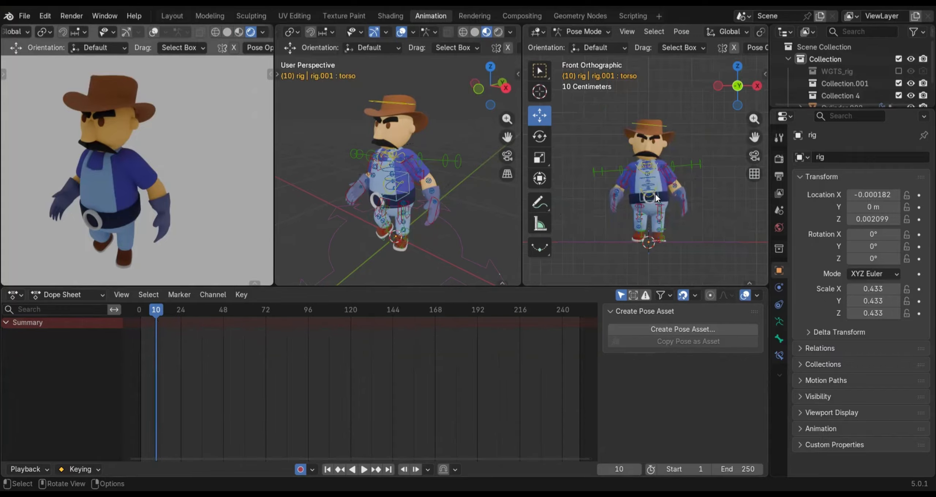
pyautogui.hotkey('ctrl', 'z')
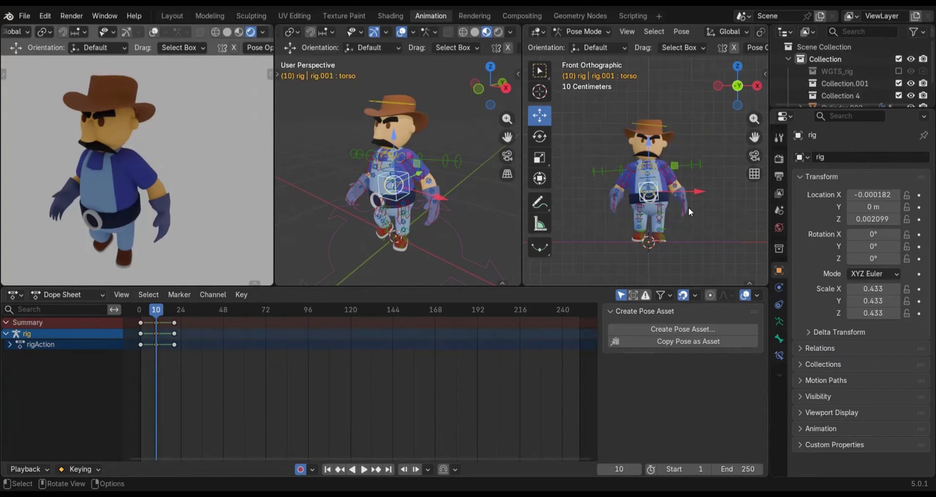
pyautogui.press('a')
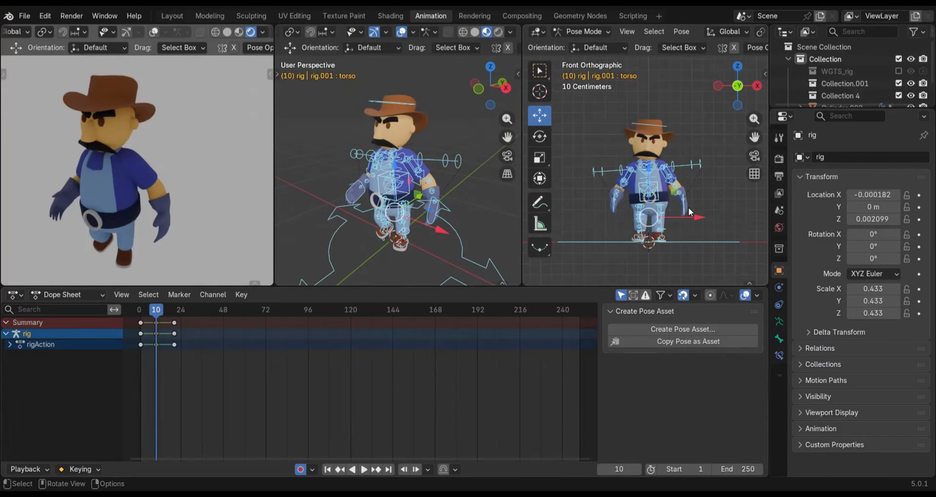
pyautogui.rightClick(723, 187)
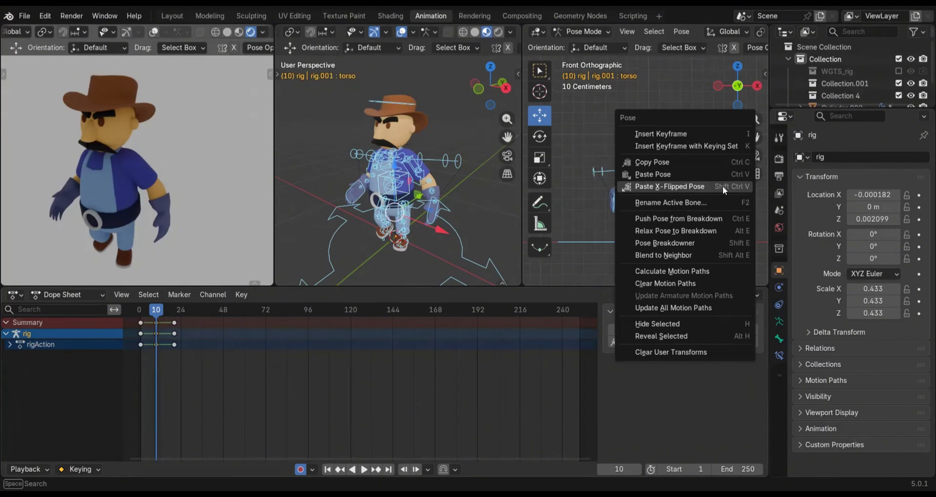
pyautogui.click(684, 162)
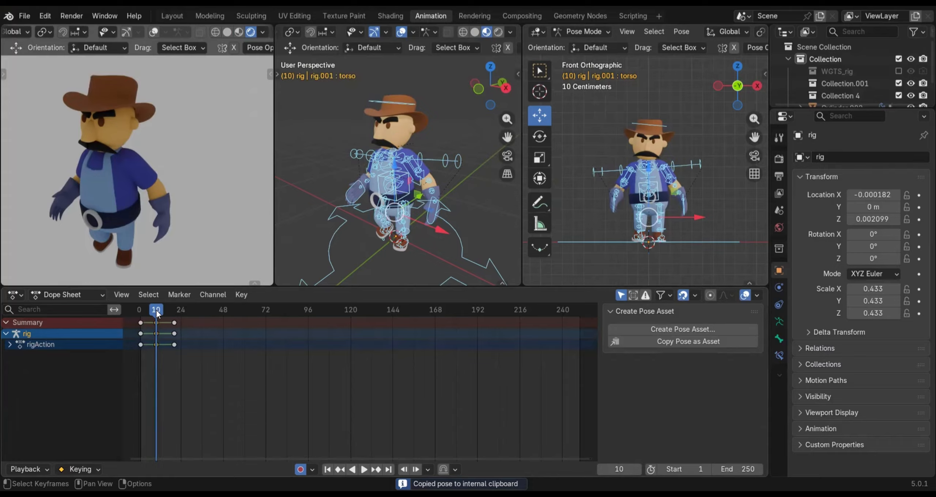
# Paste the copied passing pose X-flipped onto the rig on frame 30
pyautogui.moveTo(157, 310); pyautogui.dragTo(192, 314)
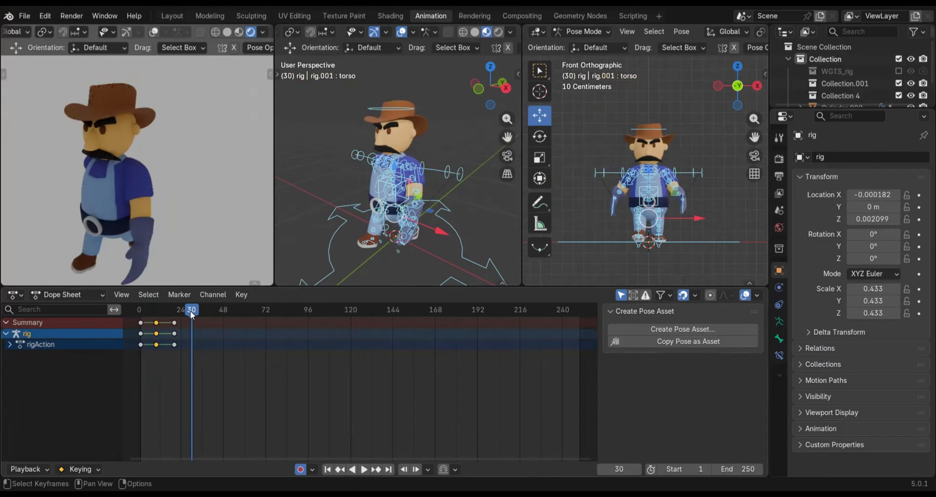
pyautogui.rightClick(578, 206)
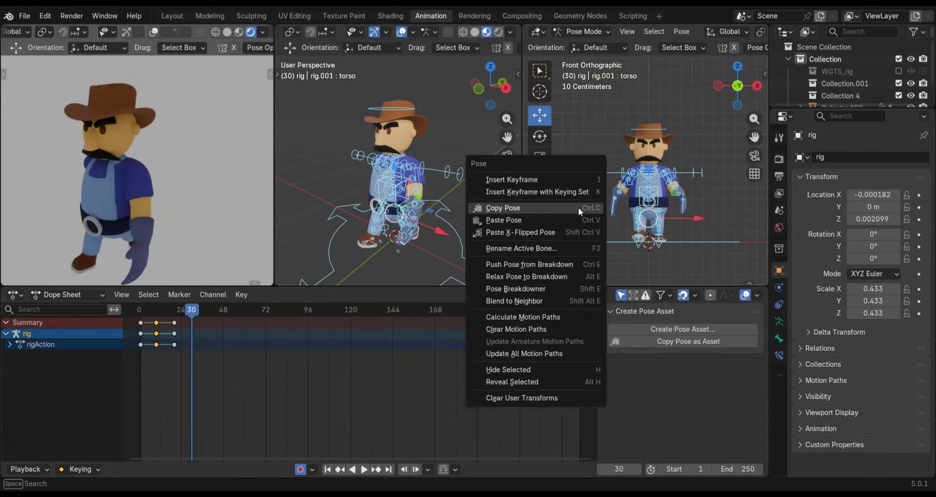
pyautogui.click(547, 234)
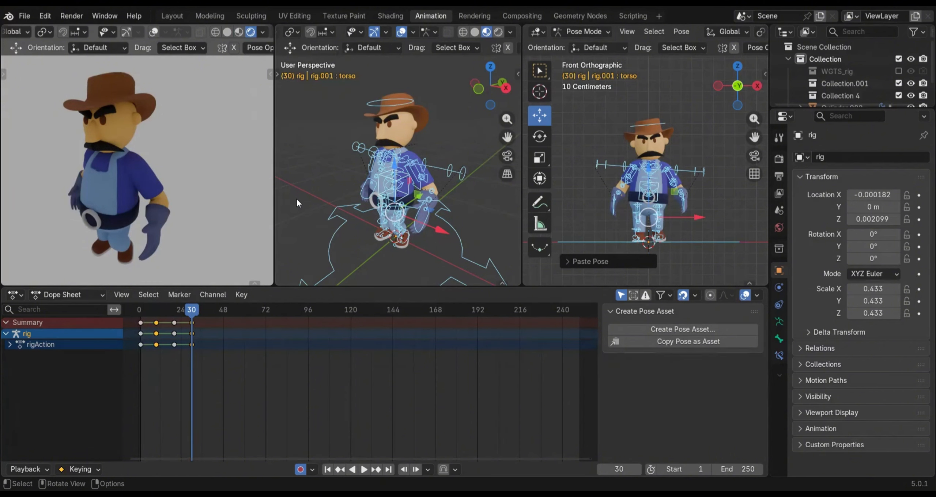
pyautogui.click(230, 346)
pyautogui.moveTo(178, 308); pyautogui.dragTo(193, 322)
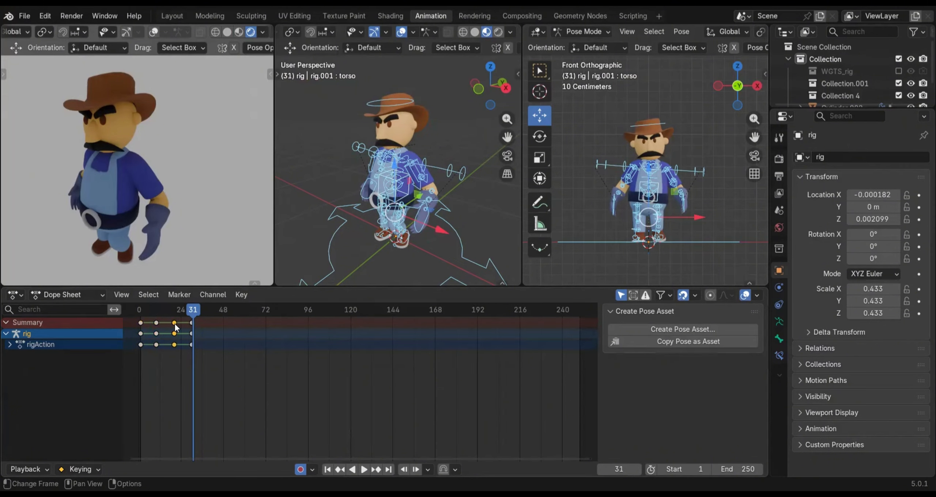
pyautogui.moveTo(189, 310); pyautogui.dragTo(191, 311)
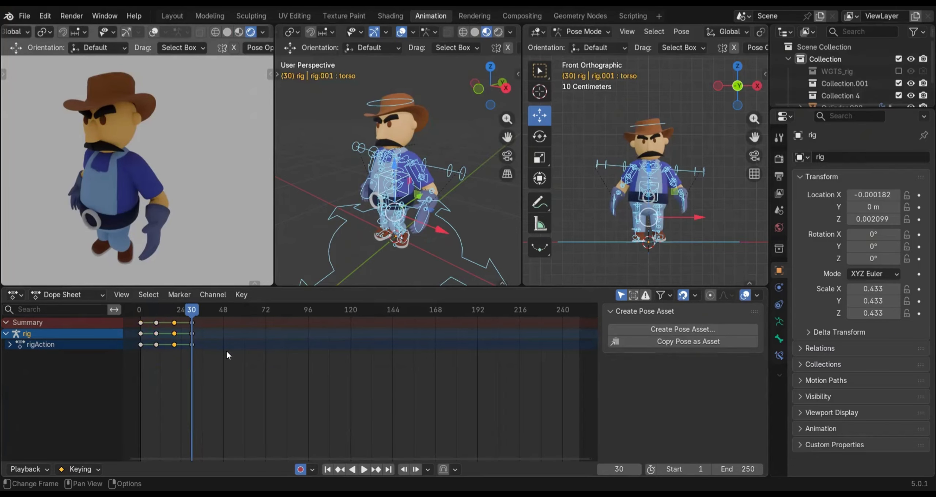
# Play back the walk animation with all rig controls selected, and stop playback
pyautogui.click(319, 145)
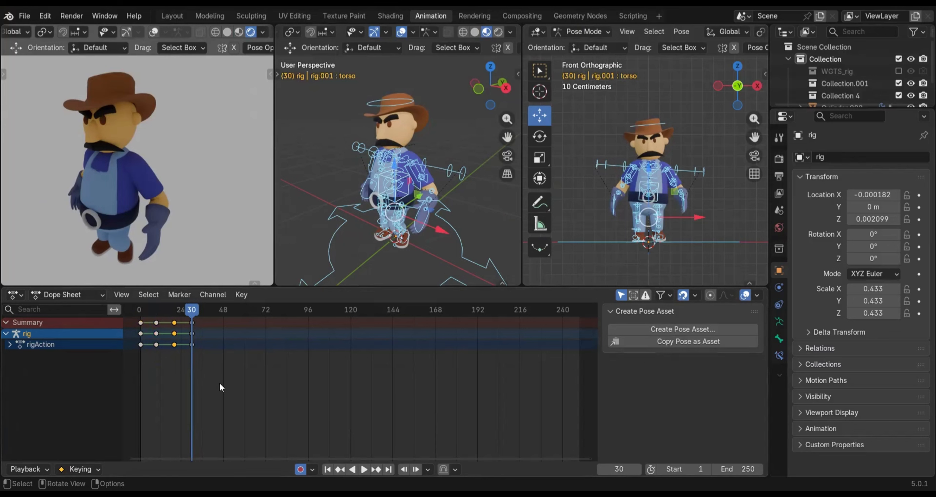
pyautogui.click(401, 192)
pyautogui.press('a')
pyautogui.press('space')
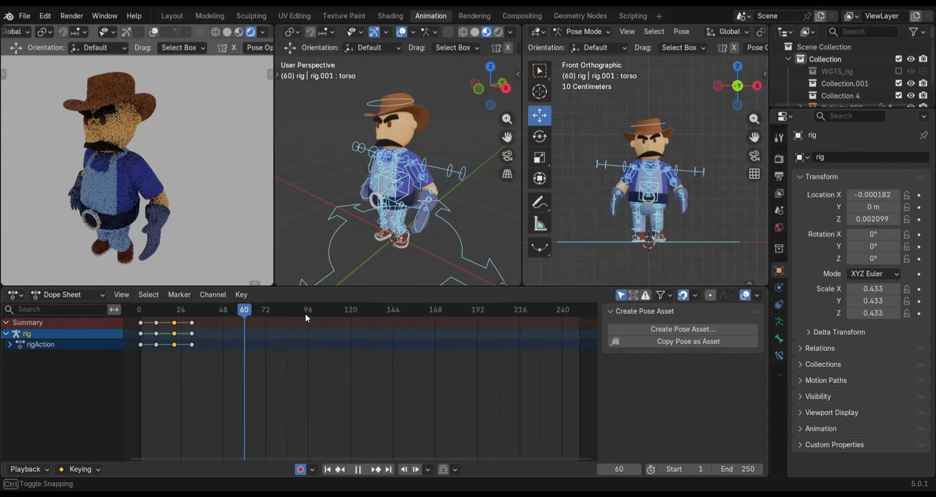
pyautogui.click(306, 314)
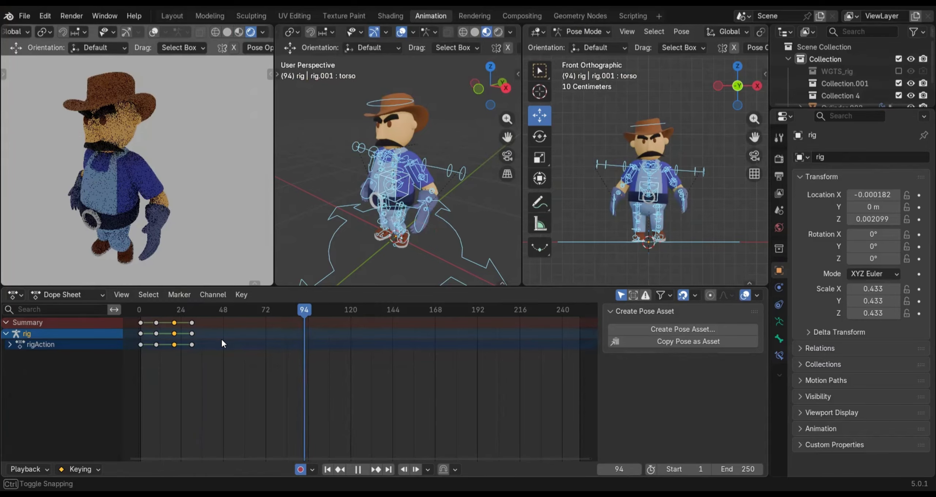
pyautogui.press('space')
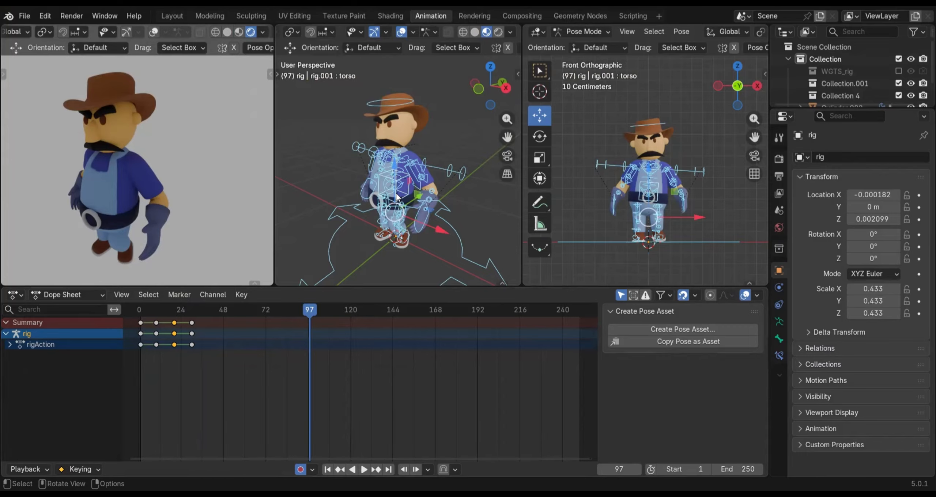
# Select all keyframes from frames 1 to 30 and duplicate them 39 frames along, so the copies start on frame 40
pyautogui.press('c')
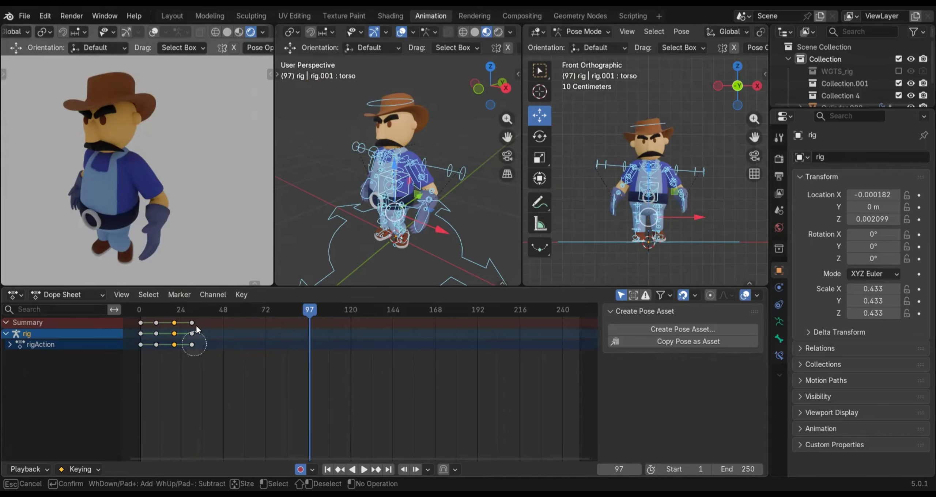
pyautogui.moveTo(174, 333)
pyautogui.mouseDown()
pyautogui.moveTo(148, 334)
pyautogui.moveTo(172, 343)
pyautogui.mouseUp()
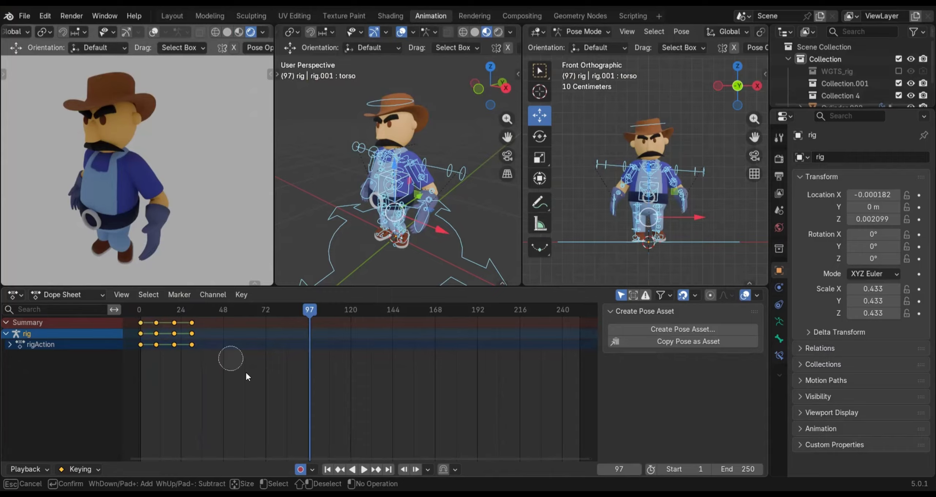
pyautogui.press('Escape')
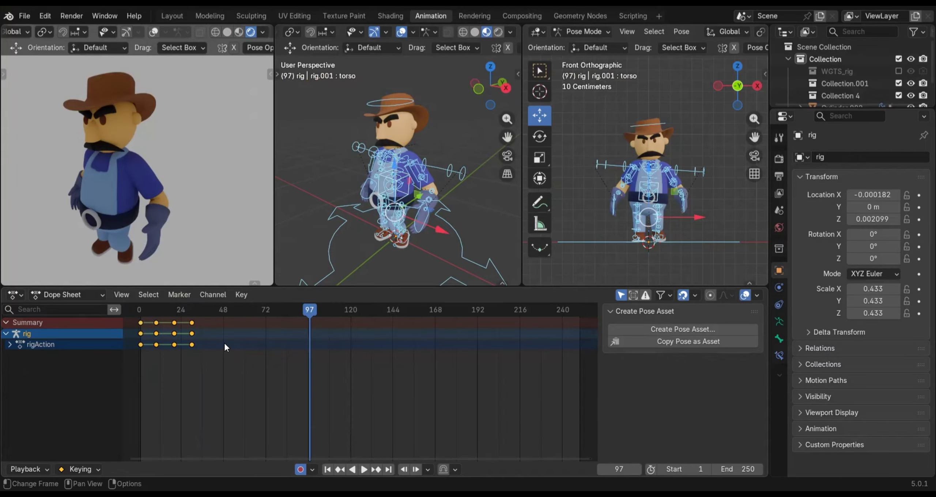
pyautogui.press('g')
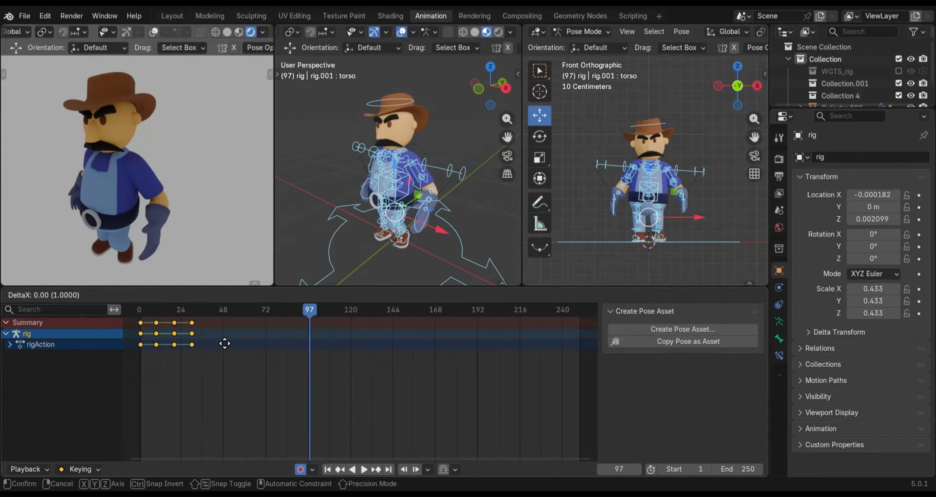
pyautogui.rightClick(280, 355)
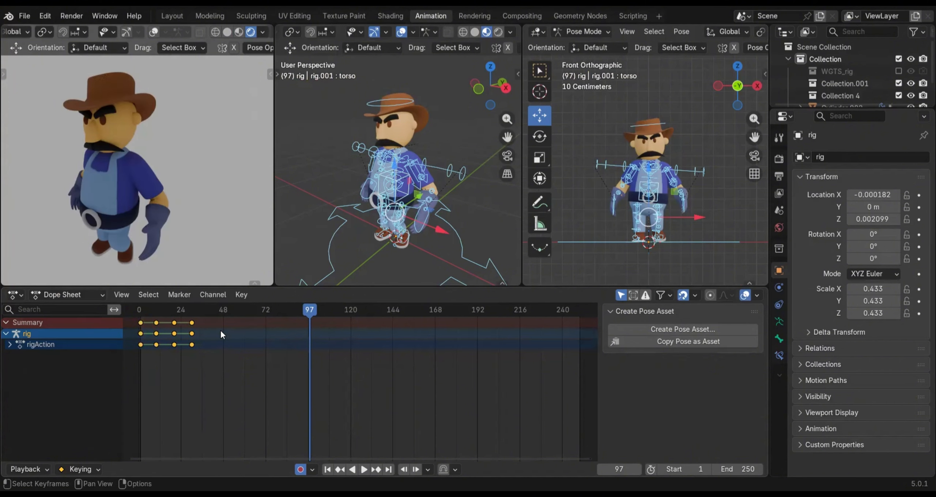
pyautogui.scroll(2, 219, 331)
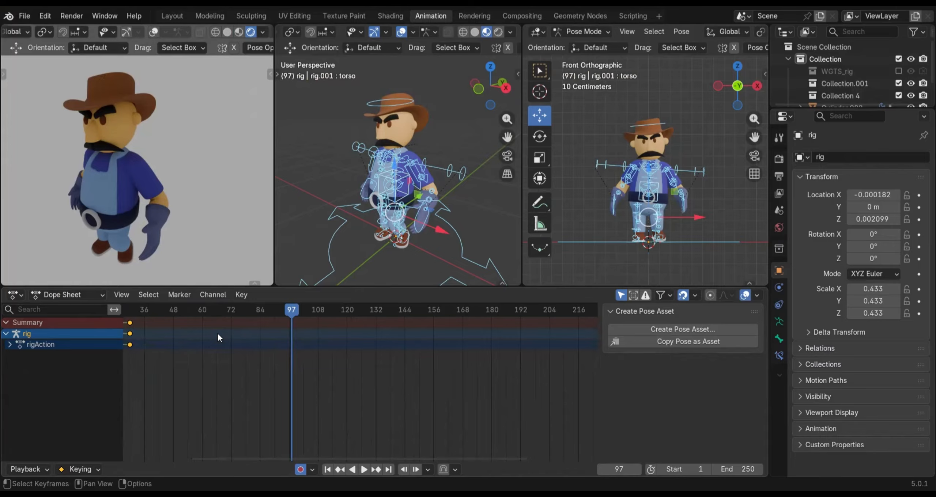
pyautogui.scroll(1, 217, 331)
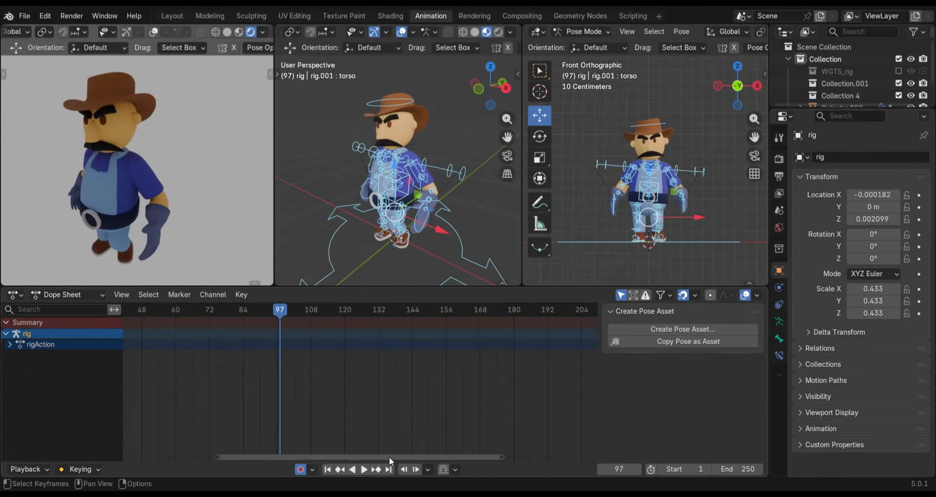
pyautogui.moveTo(388, 457); pyautogui.dragTo(294, 459)
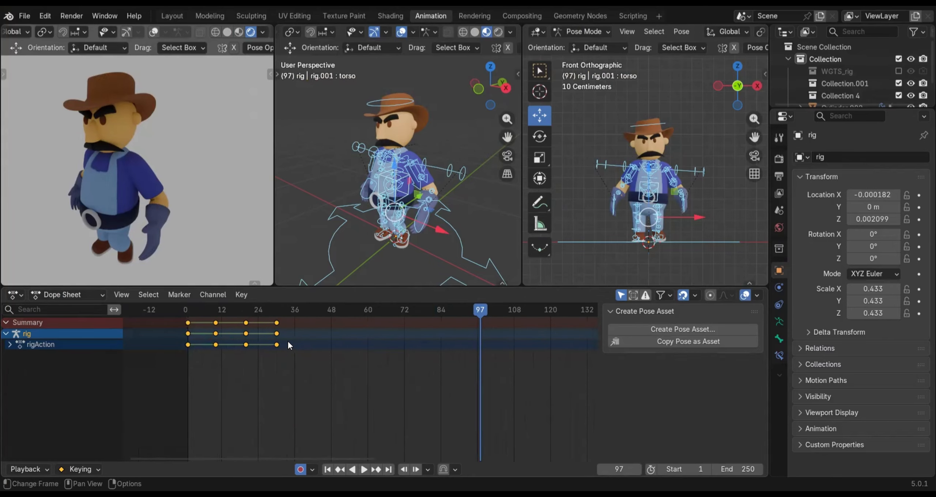
pyautogui.scroll(3, 287, 339)
pyautogui.scroll(1, 287, 340)
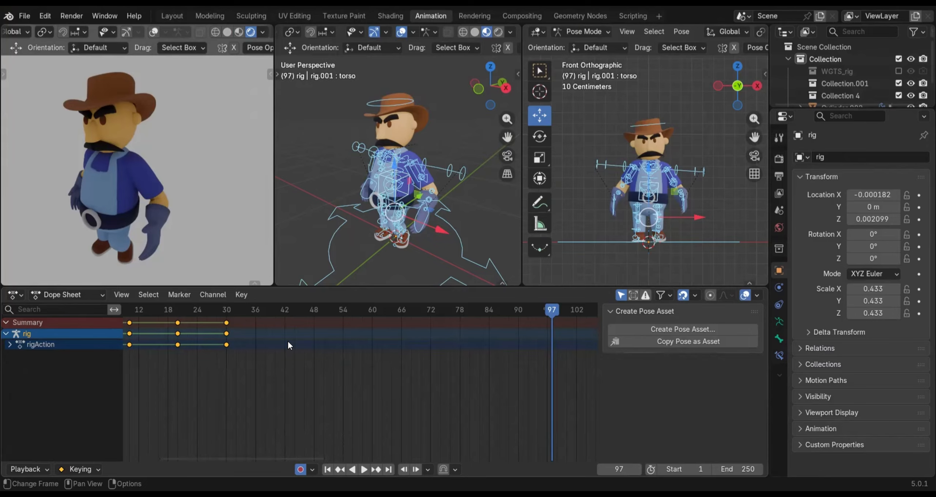
pyautogui.scroll(-1, 288, 343)
pyautogui.scroll(1, 288, 343)
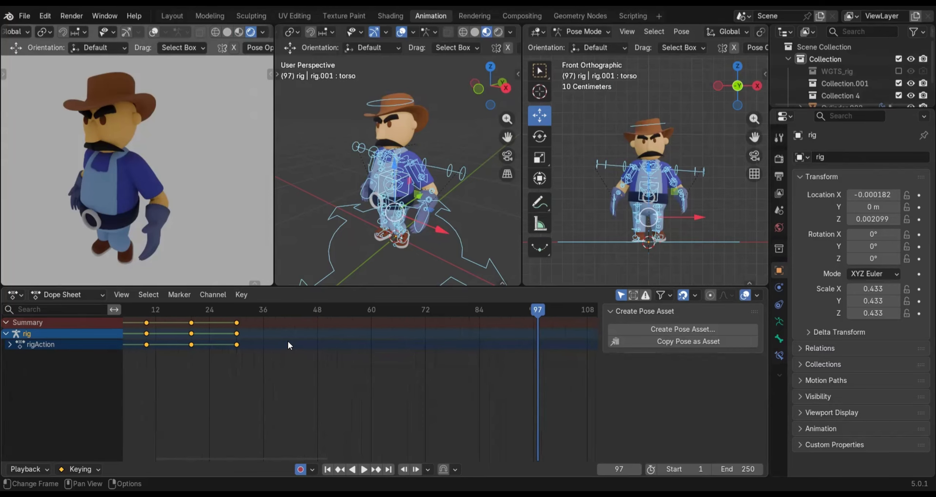
pyautogui.scroll(1, 288, 344)
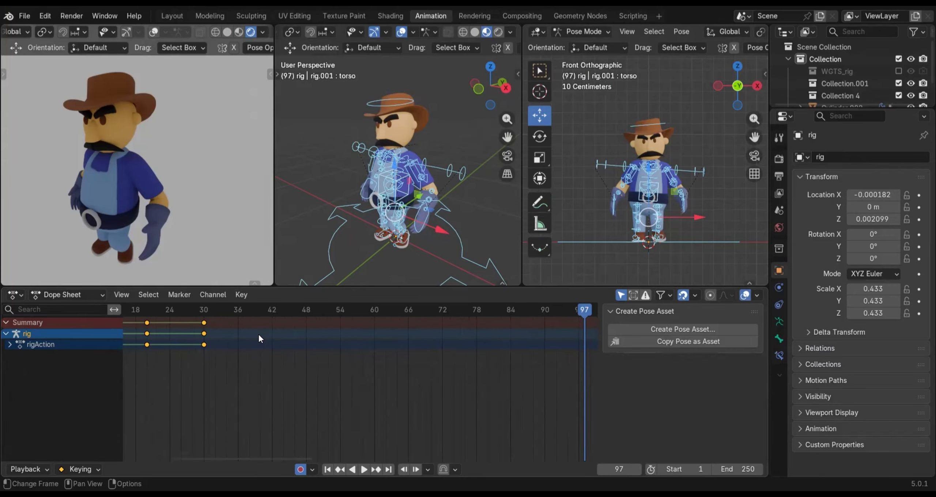
pyautogui.scroll(1, 258, 333)
pyautogui.scroll(1, 258, 334)
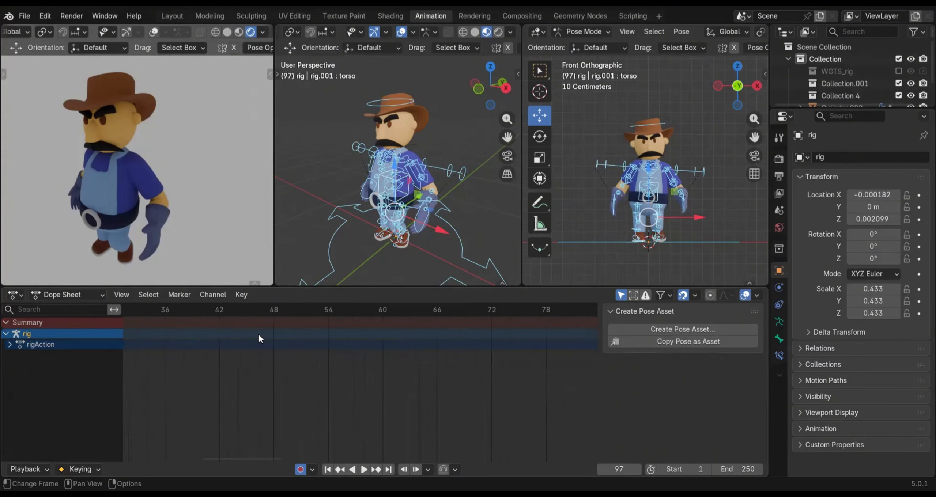
pyautogui.scroll(1, 258, 334)
pyautogui.scroll(1, 258, 333)
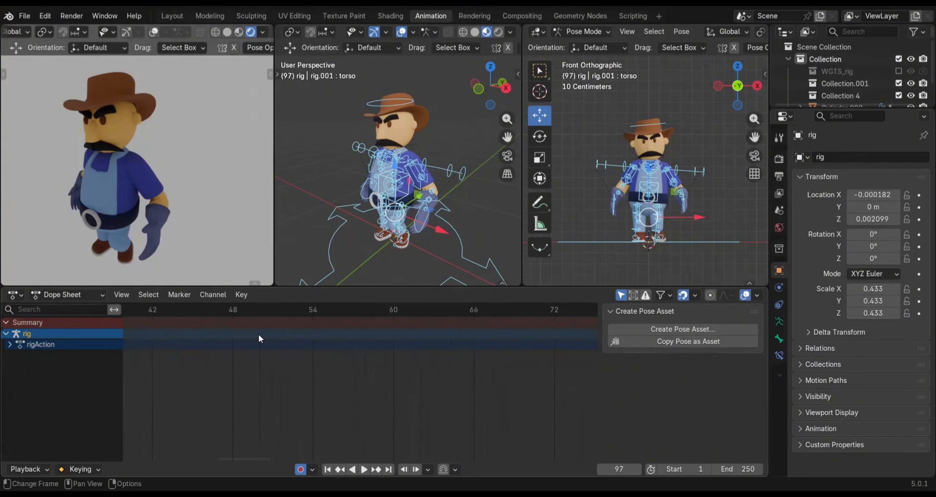
pyautogui.scroll(1, 258, 335)
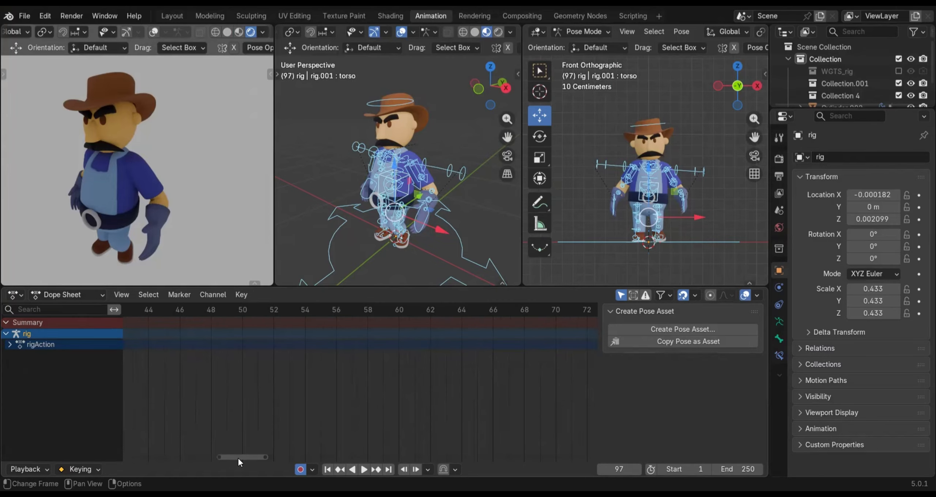
pyautogui.moveTo(226, 459); pyautogui.dragTo(209, 459)
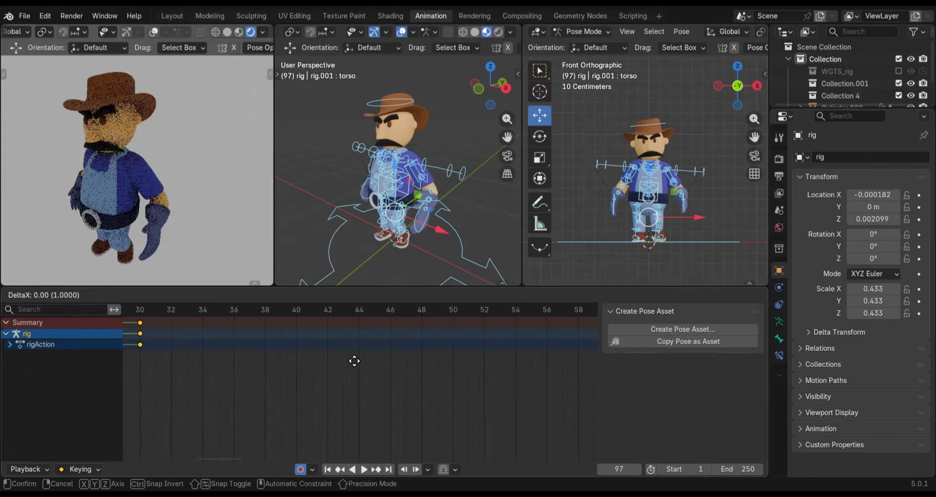
pyautogui.hotkey('shift', 'd')
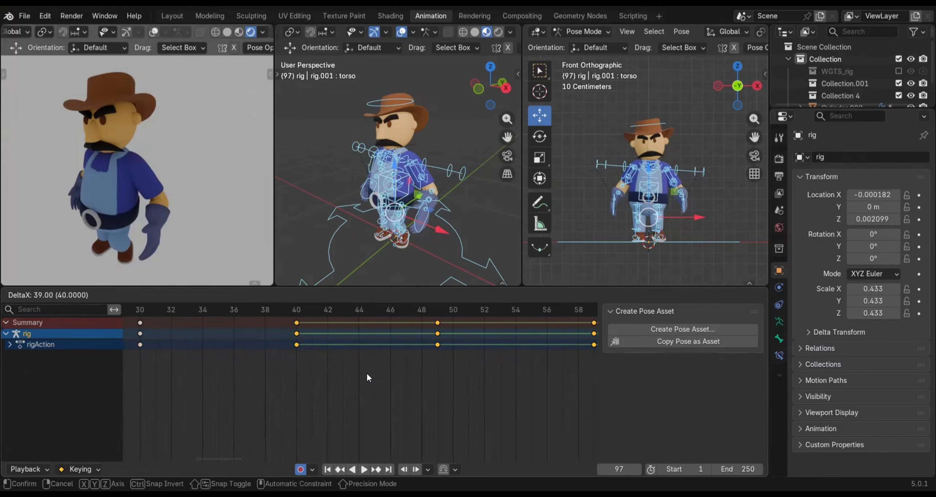
pyautogui.click(367, 374)
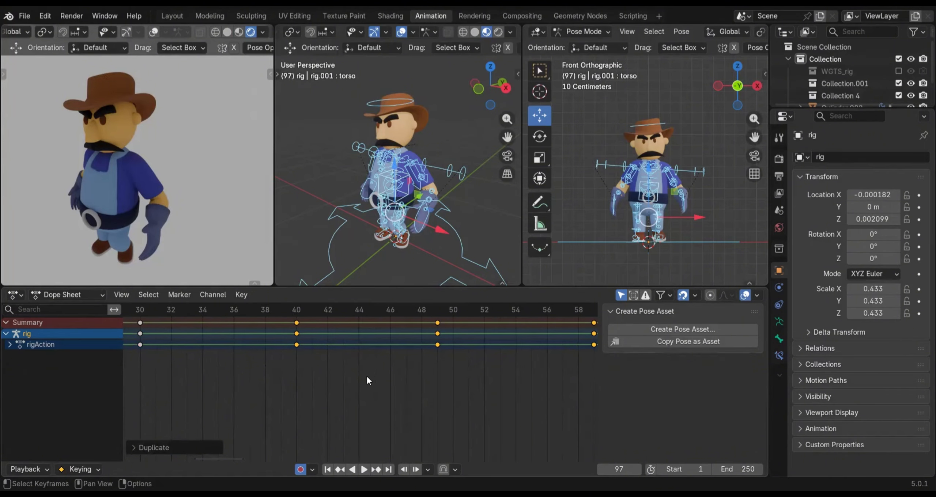
pyautogui.scroll(-1, 366, 375)
pyautogui.scroll(-2, 366, 375)
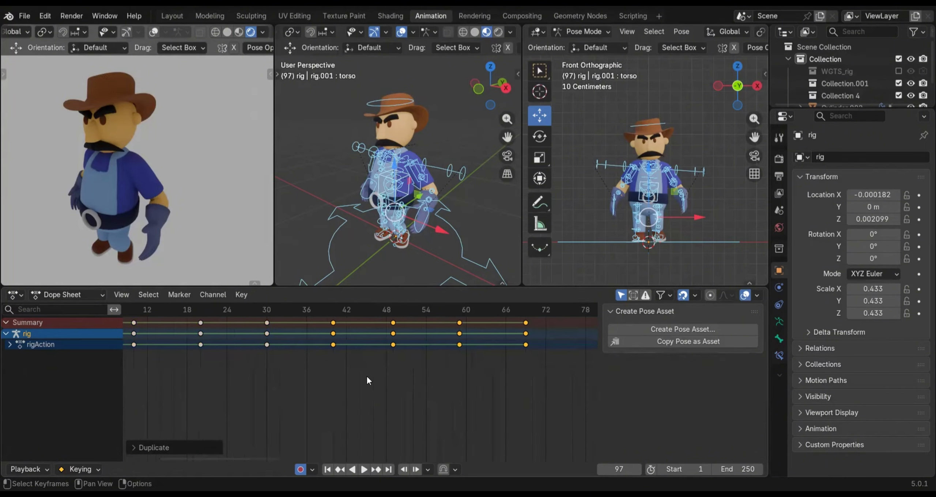
pyautogui.scroll(-3, 366, 375)
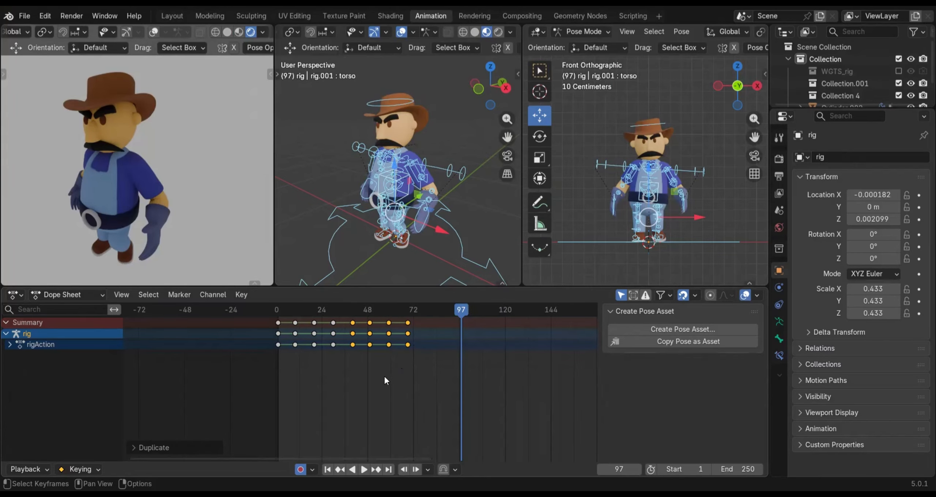
pyautogui.scroll(2, 368, 333)
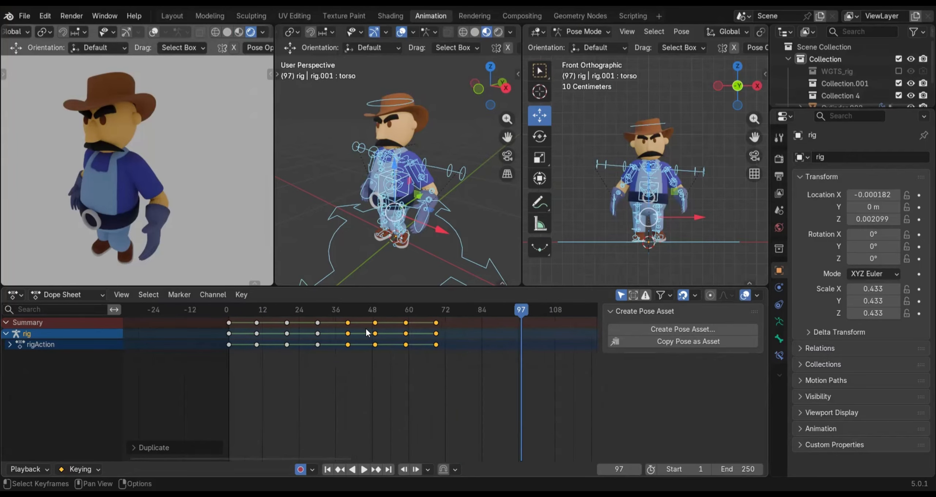
pyautogui.scroll(3, 367, 334)
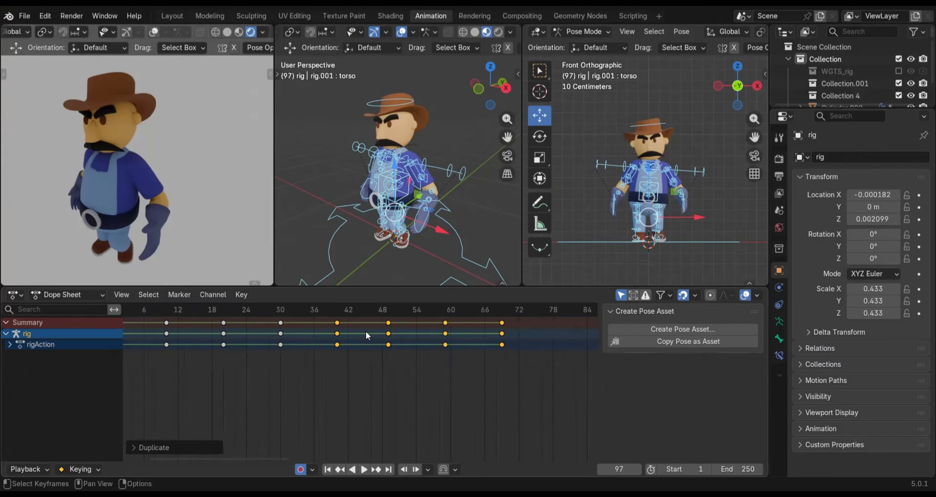
# Delete the duplicated keyframes on frames 49, 59 and 69, keeping the one on frame 40
pyautogui.scroll(4, 365, 333)
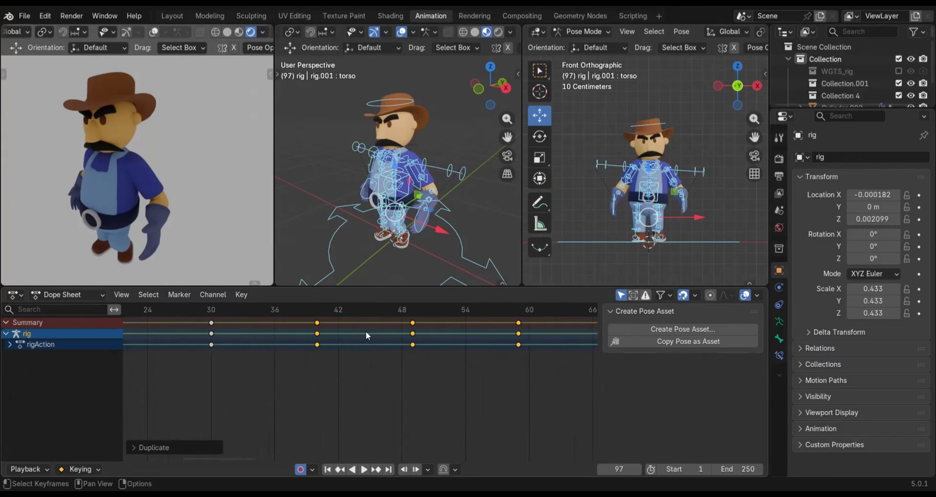
pyautogui.click(424, 365)
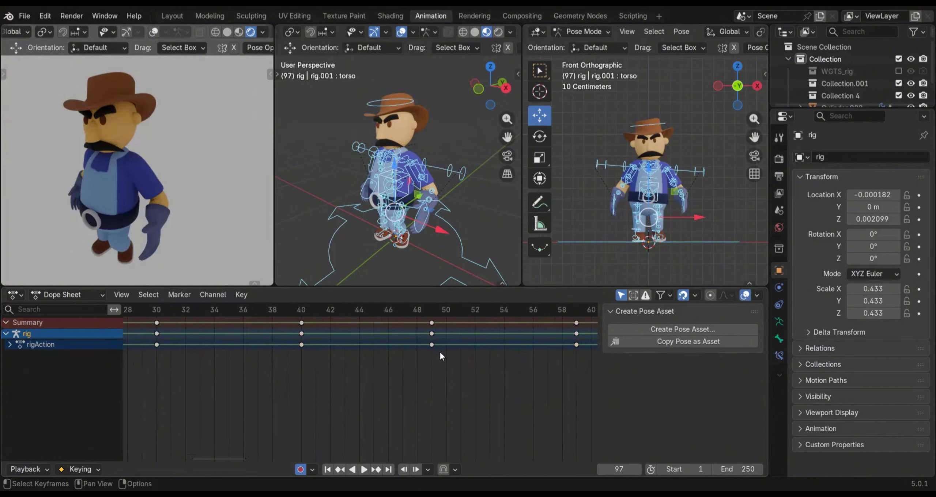
pyautogui.press('c')
pyautogui.moveTo(432, 331); pyautogui.dragTo(449, 350)
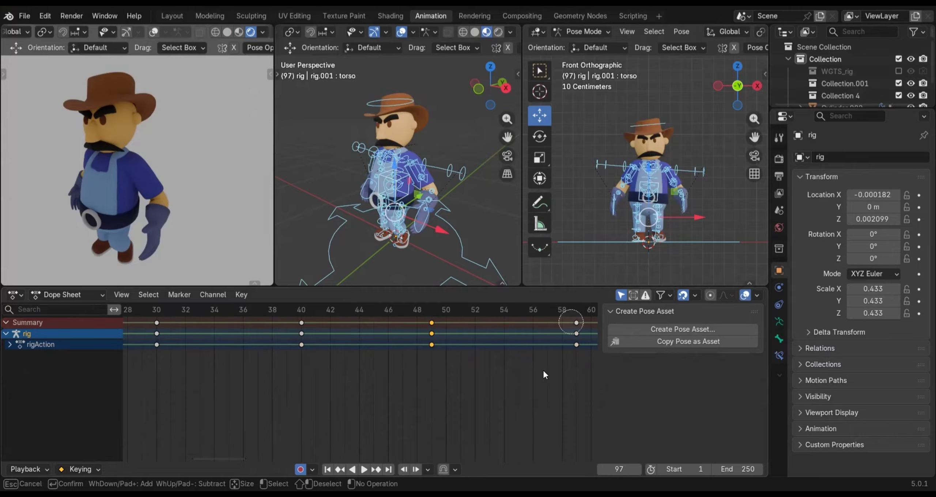
pyautogui.click(571, 322)
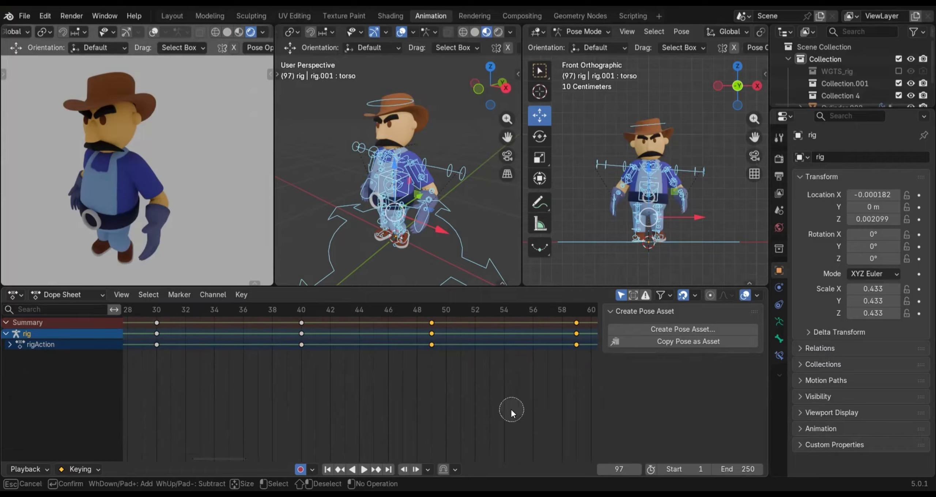
pyautogui.press('Escape')
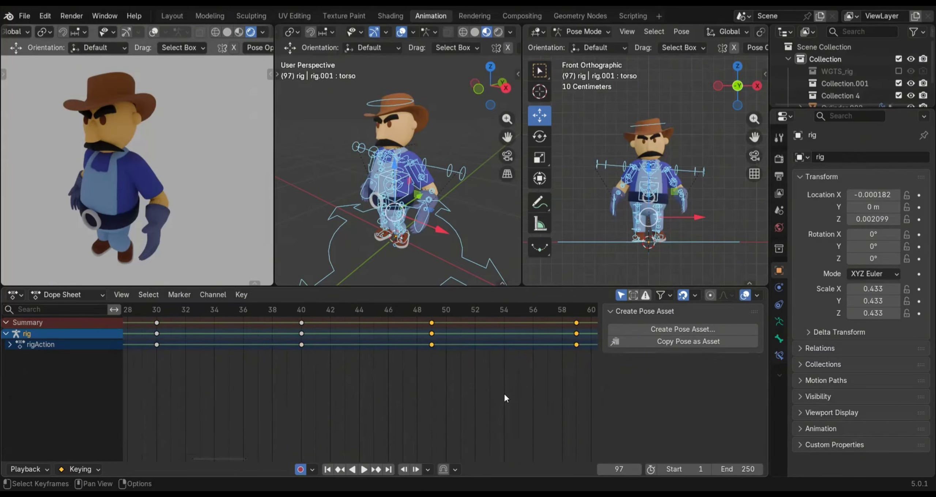
pyautogui.scroll(-4, 505, 395)
pyautogui.scroll(-2, 493, 351)
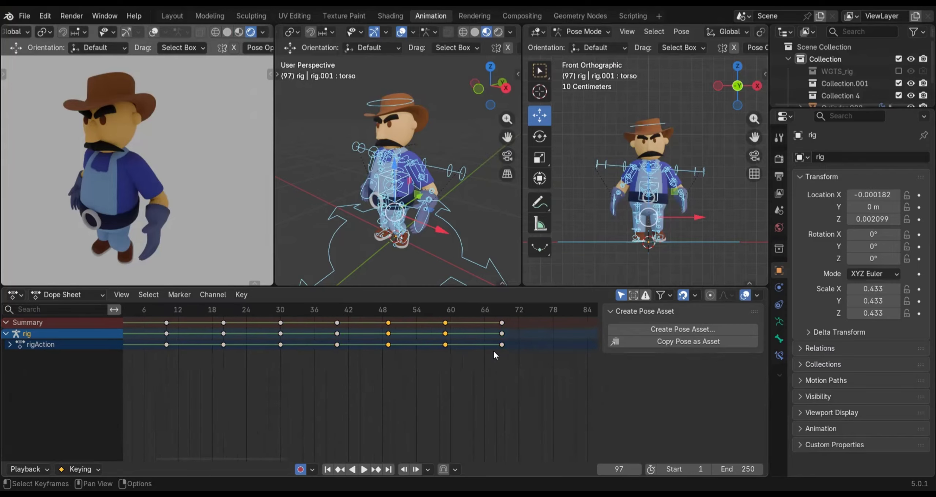
pyautogui.press('c')
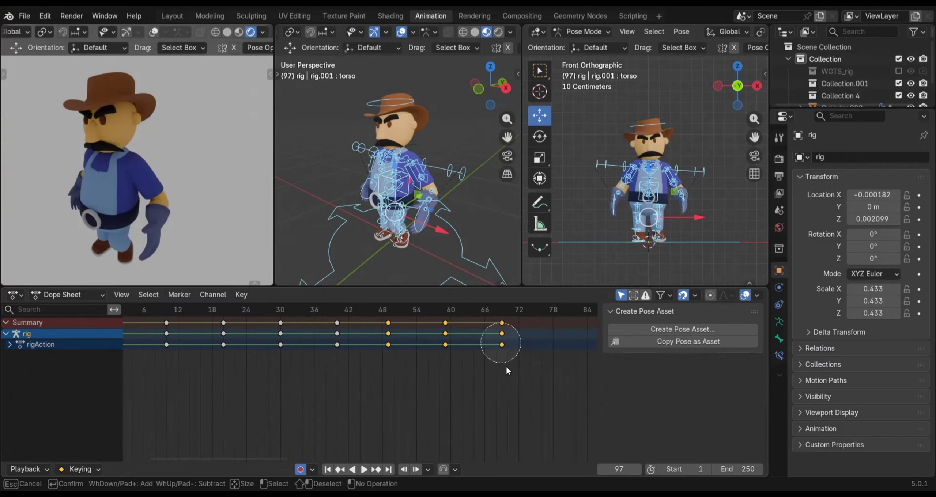
pyautogui.click(502, 336)
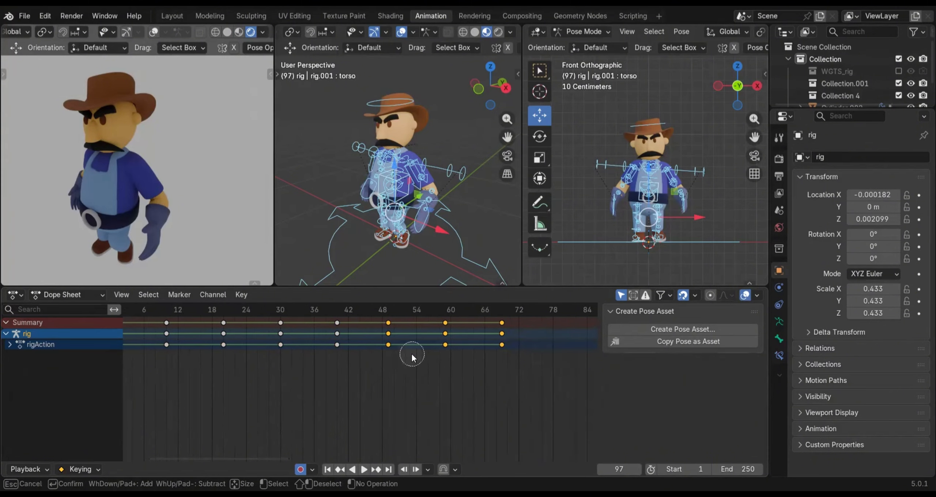
pyautogui.press('Escape')
pyautogui.scroll(5, 388, 333)
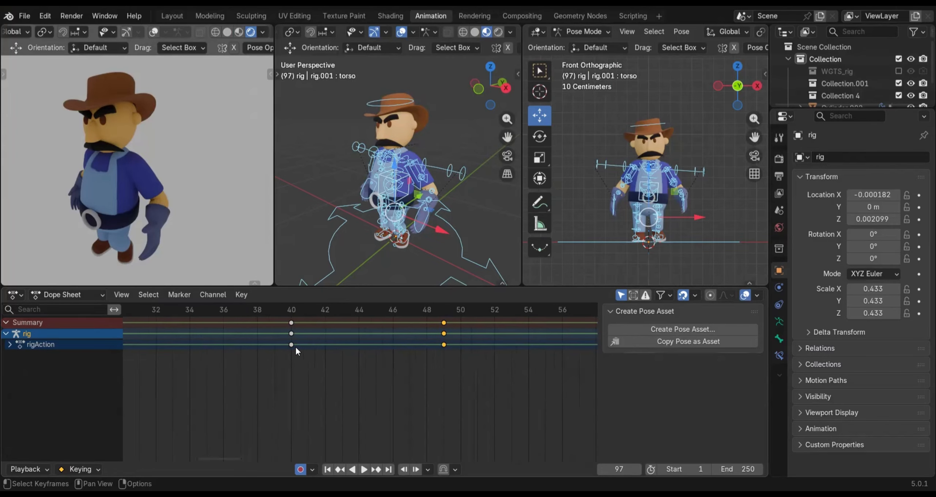
pyautogui.scroll(-1, 427, 378)
pyautogui.scroll(-3, 430, 361)
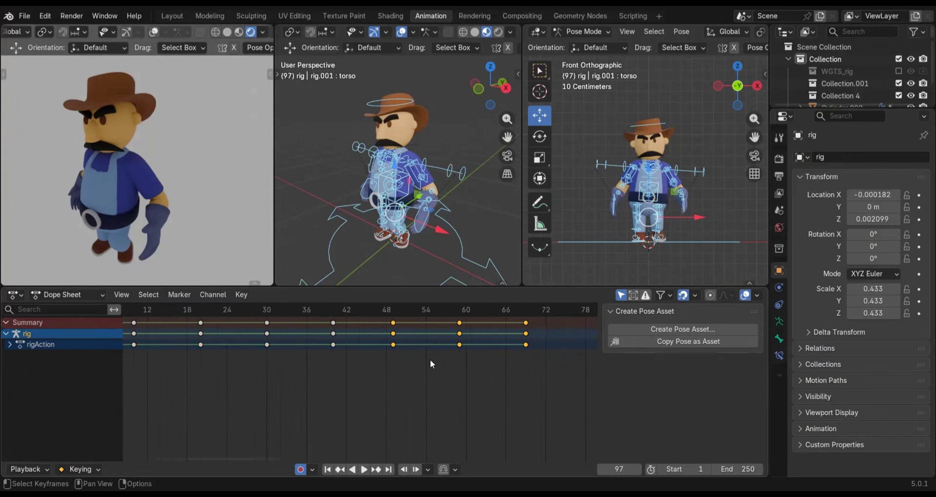
pyautogui.scroll(-3, 422, 366)
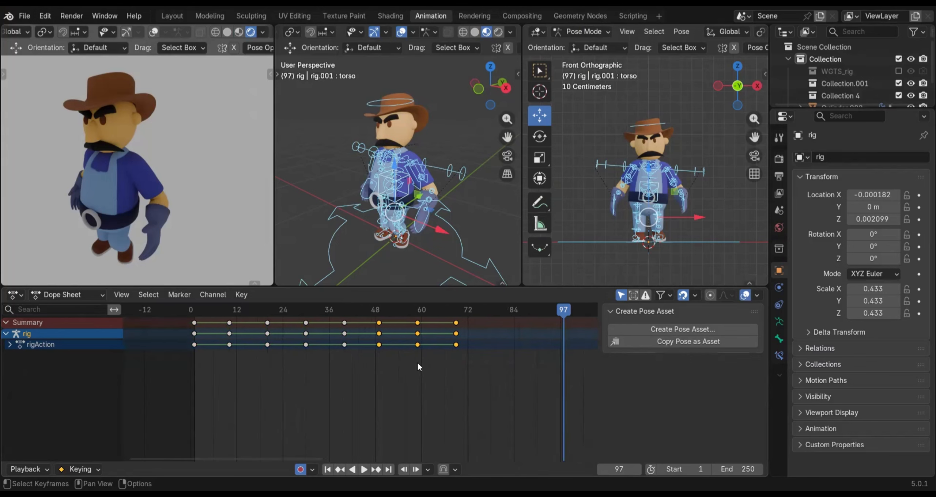
pyautogui.press('x')
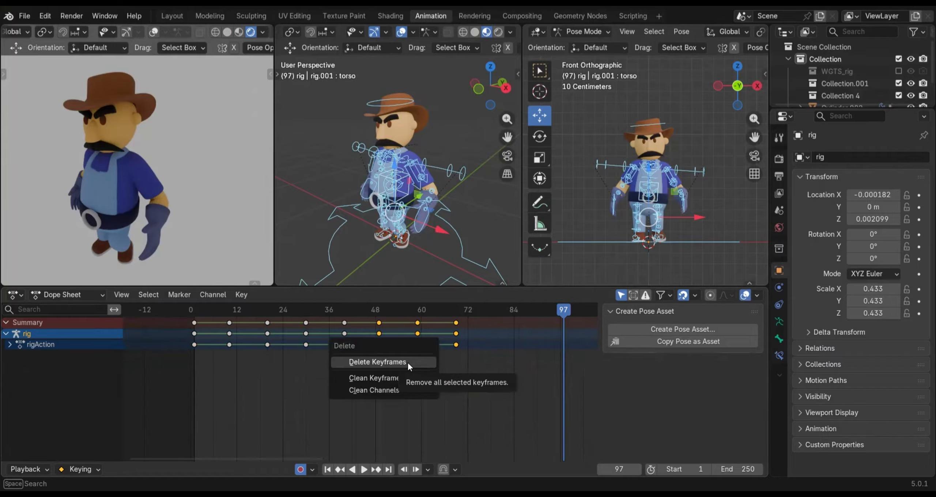
pyautogui.click(407, 361)
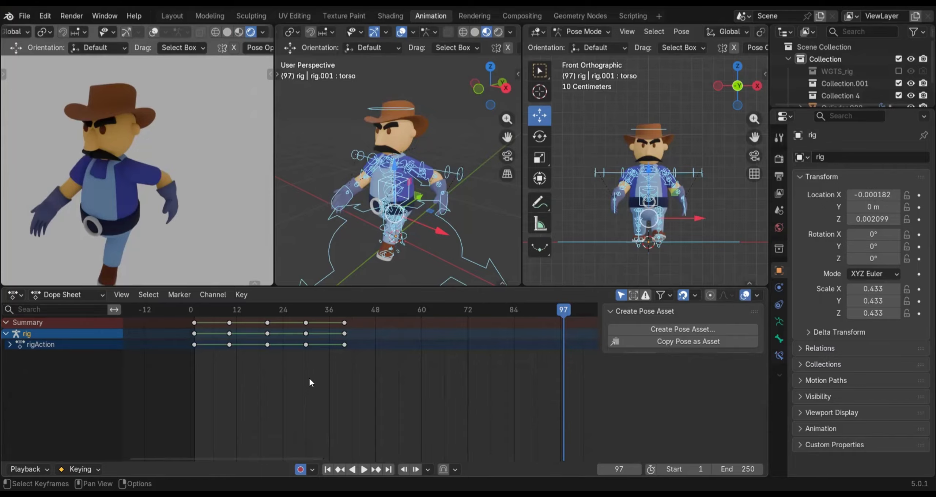
# Select the keyframes on frames 10 to 40 and duplicate them 40 frames along, so the copies start on frame 50
pyautogui.scroll(-2, 310, 382)
pyautogui.moveTo(399, 371); pyautogui.dragTo(320, 372, button='middle')
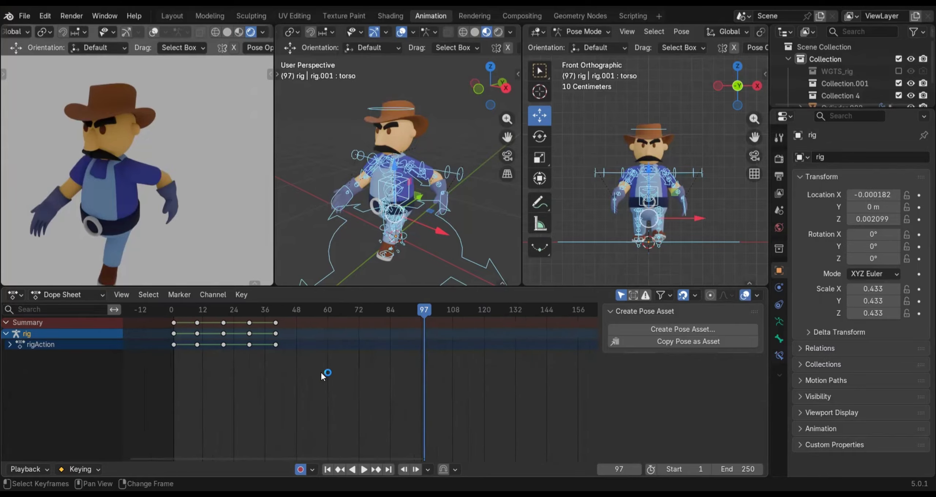
pyautogui.press('c')
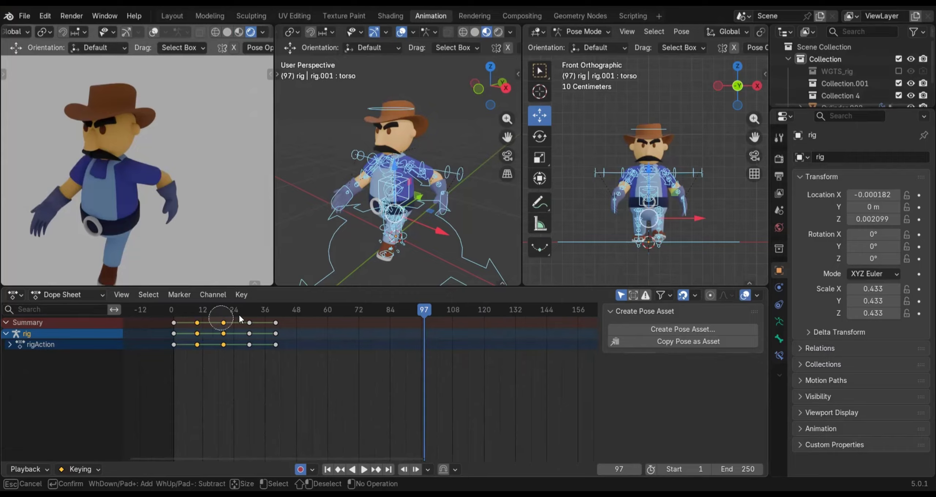
pyautogui.moveTo(221, 322); pyautogui.dragTo(272, 326)
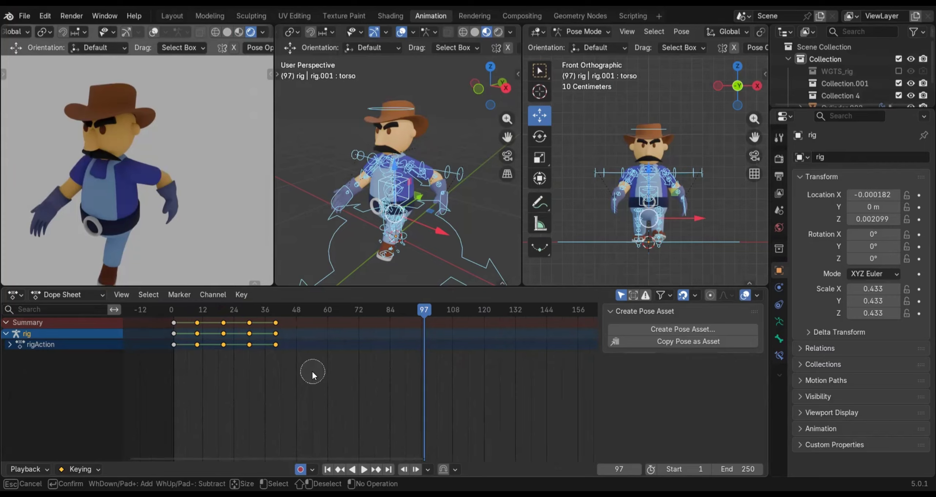
pyautogui.press('Escape')
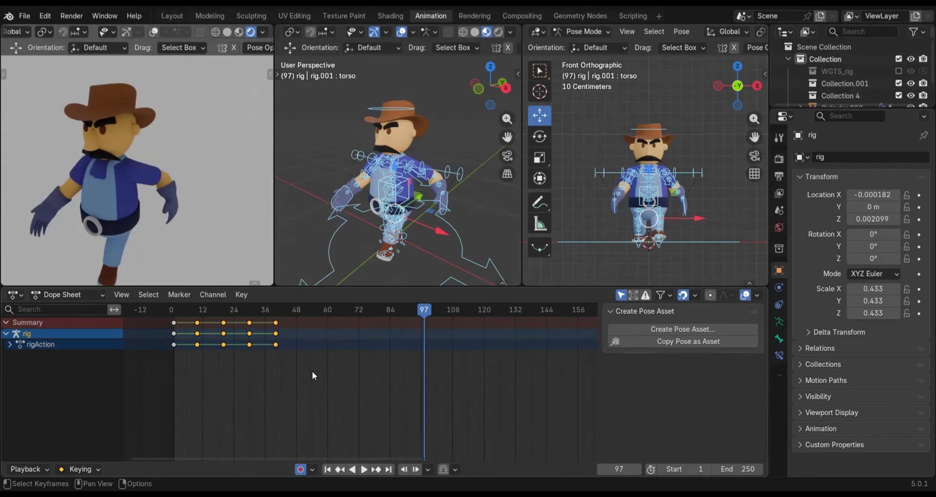
pyautogui.hotkey('shift', 'd')
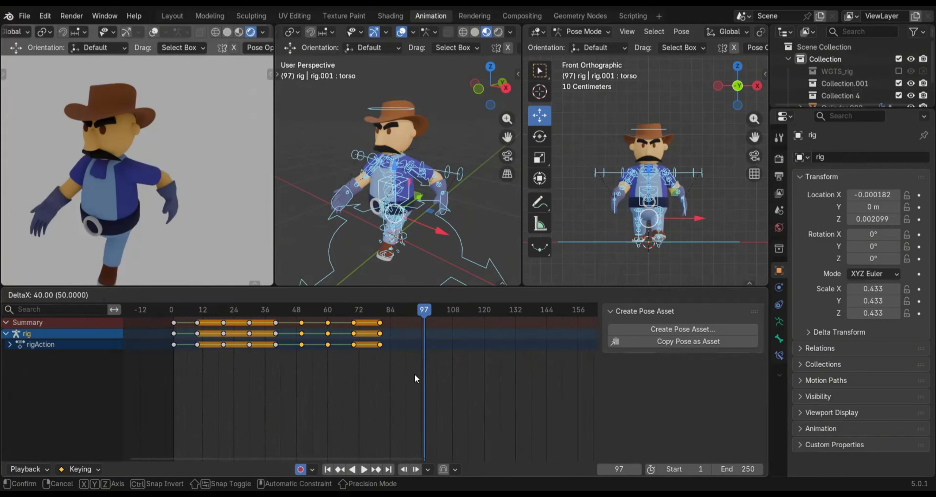
pyautogui.click(415, 374)
# Duplicate the four selected keyframes three more times in succession, starting the copies on frames 89, 128 and 168, and deselect them
pyautogui.moveTo(481, 388); pyautogui.dragTo(346, 383, button='middle')
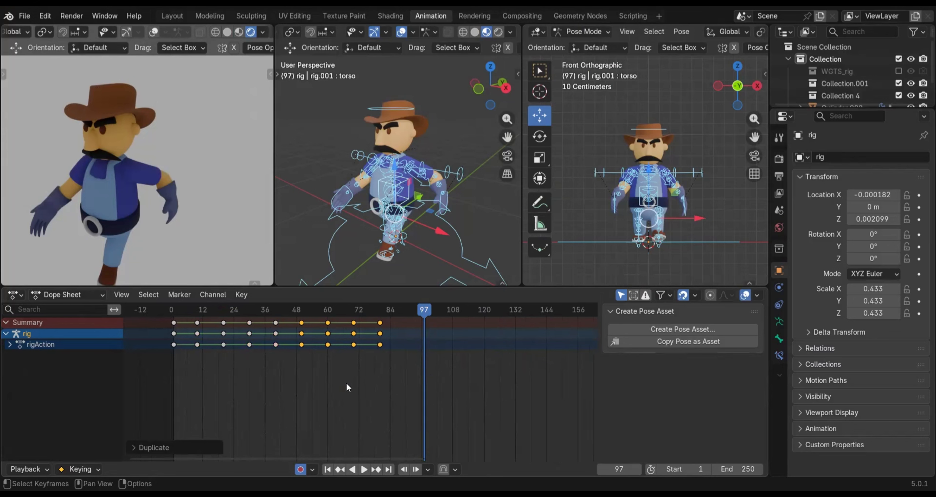
pyautogui.hotkey('shift', 'd')
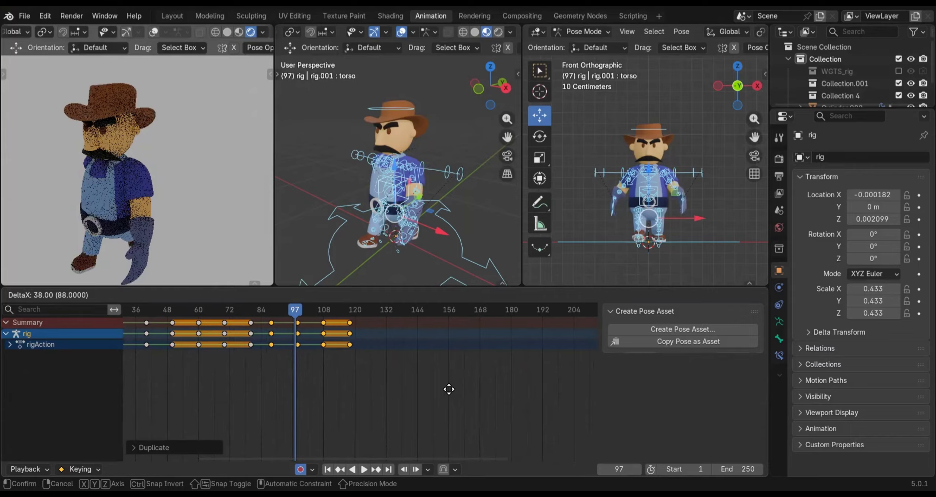
pyautogui.click(449, 387)
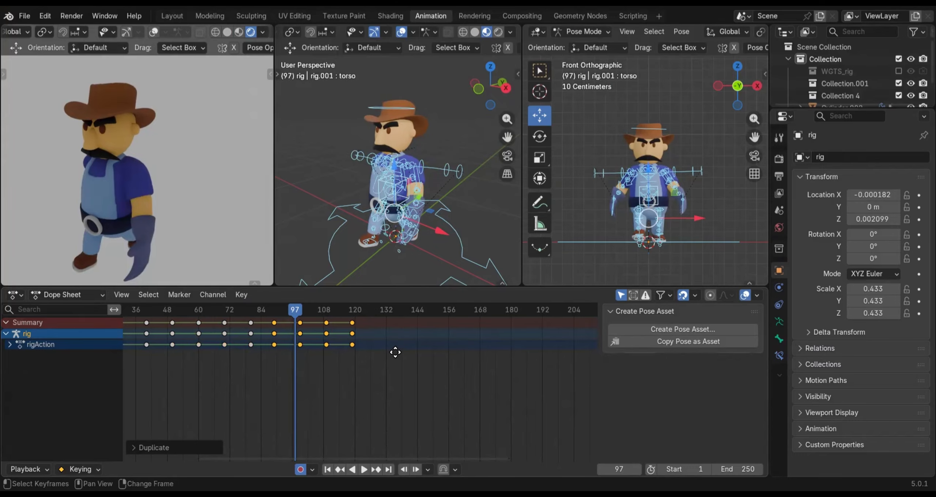
pyautogui.hotkey('shift', 'd')
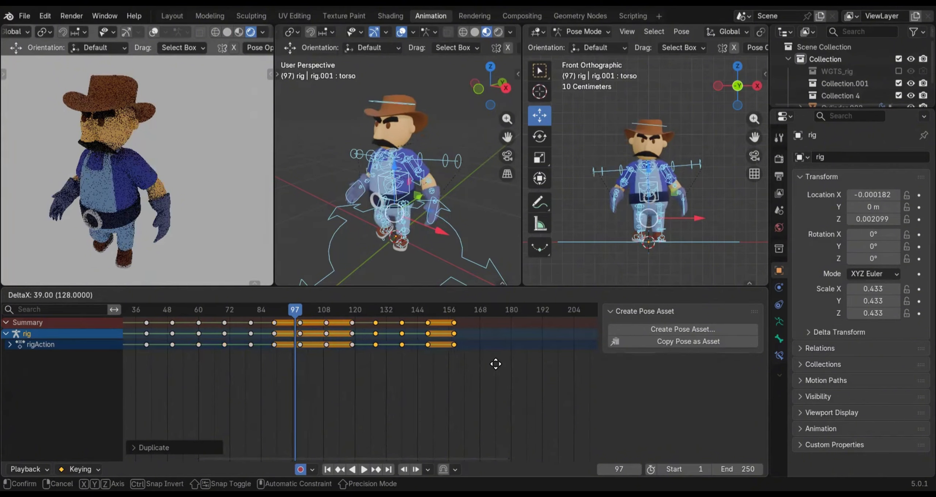
pyautogui.click(495, 362)
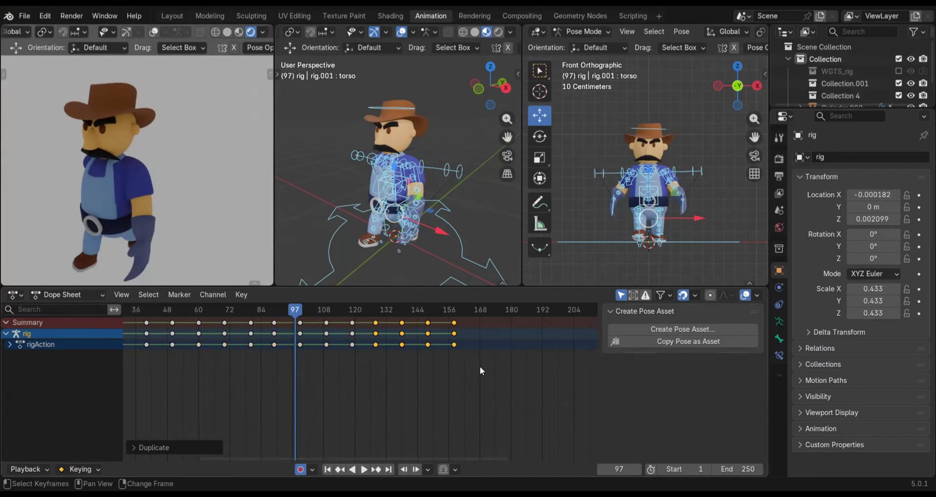
pyautogui.hotkey('shift', 'd')
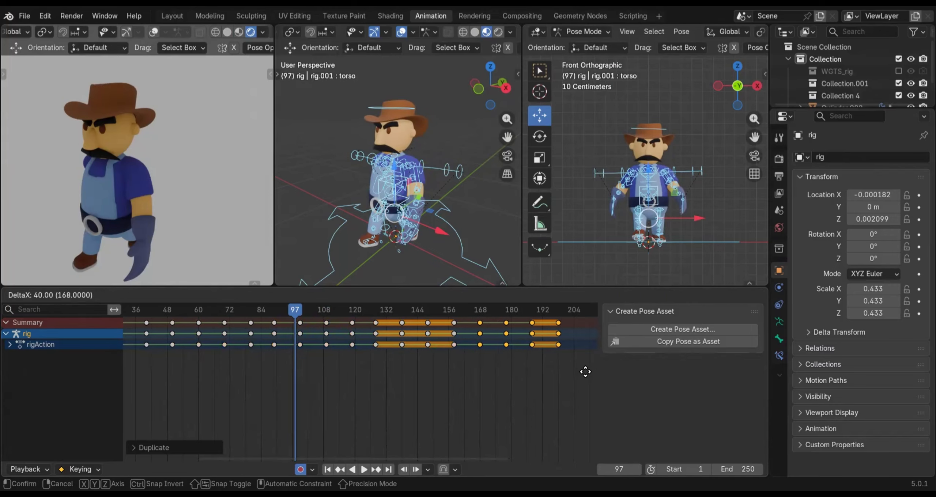
pyautogui.click(585, 372)
pyautogui.click(546, 396)
# Set the scene's end frame to 198, matching the last keyframe
pyautogui.scroll(-3, 545, 396)
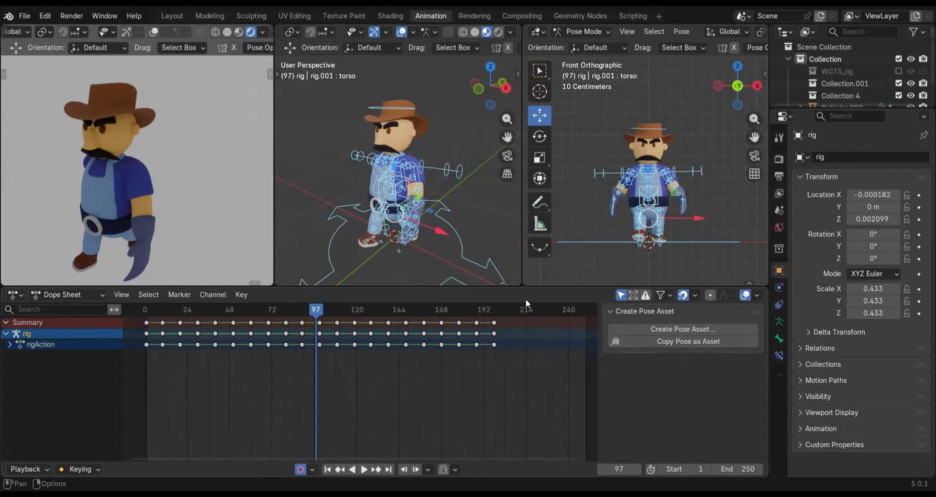
pyautogui.scroll(9, 356, 456)
pyautogui.moveTo(356, 456); pyautogui.dragTo(450, 444)
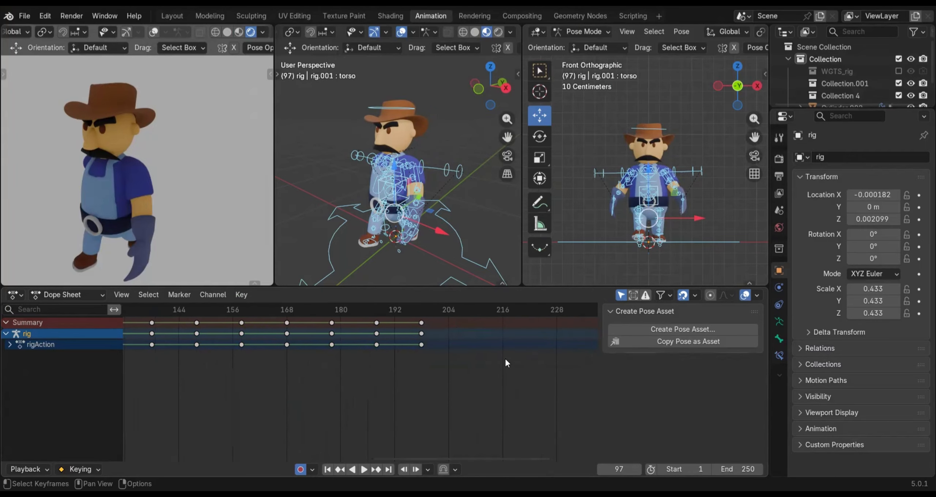
pyautogui.scroll(5, 504, 362)
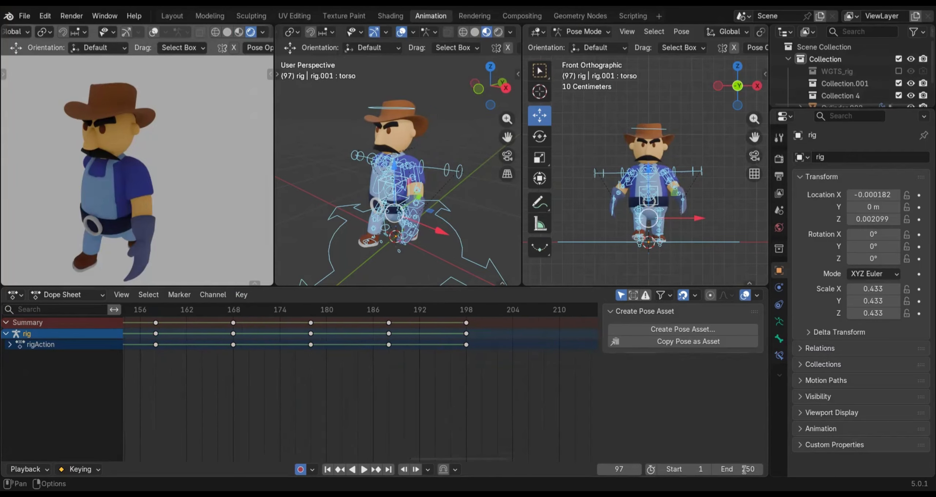
pyautogui.click(759, 467)
pyautogui.write('1')
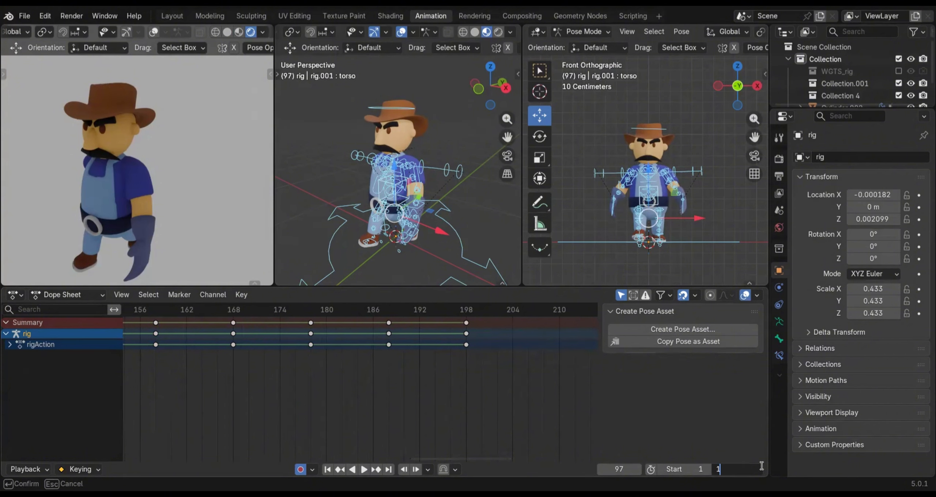
pyautogui.write('98')
pyautogui.press('Return')
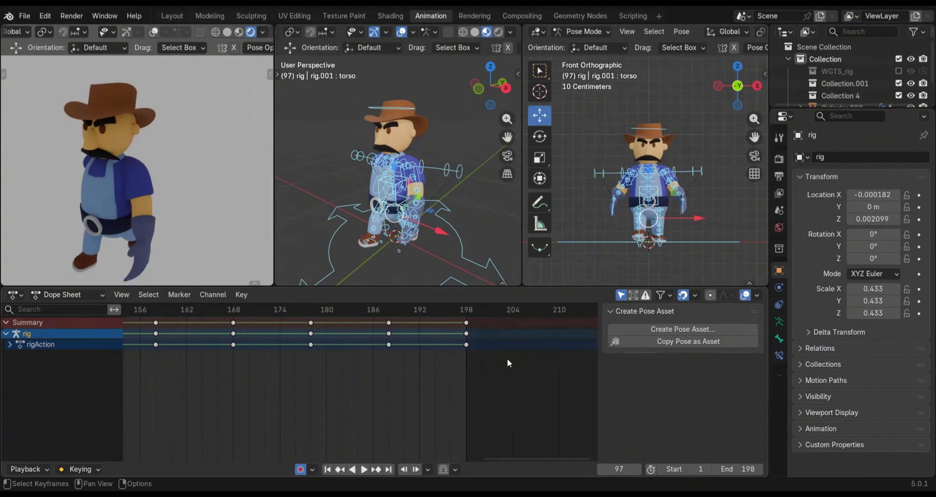
# Play back the extended walk animation twice, stopping playback each time
pyautogui.press('space')
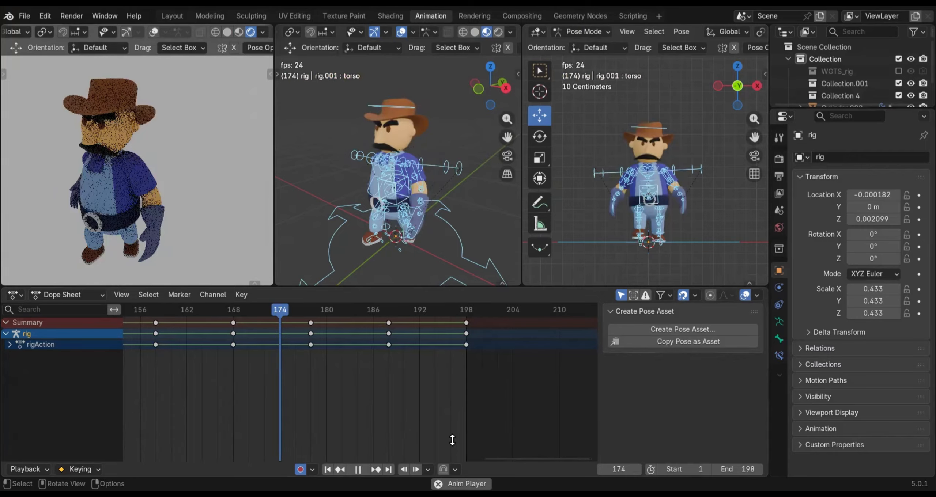
pyautogui.click(358, 469)
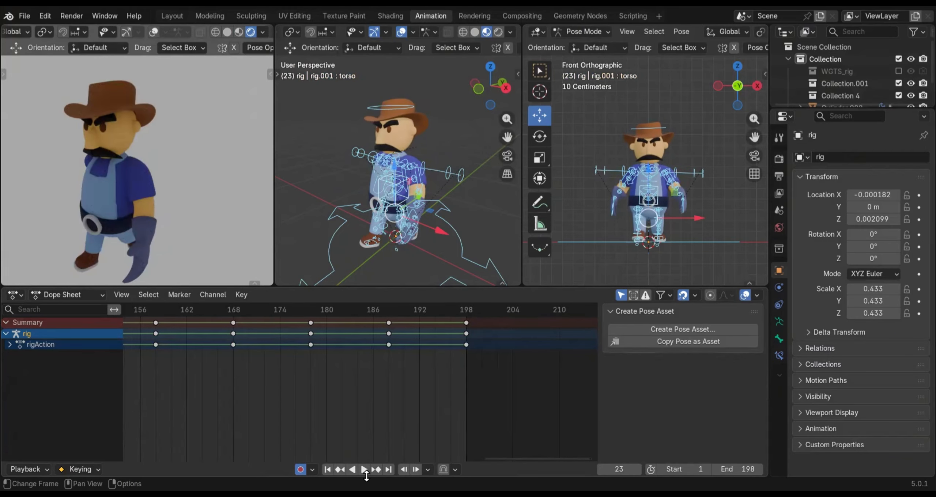
pyautogui.press('space')
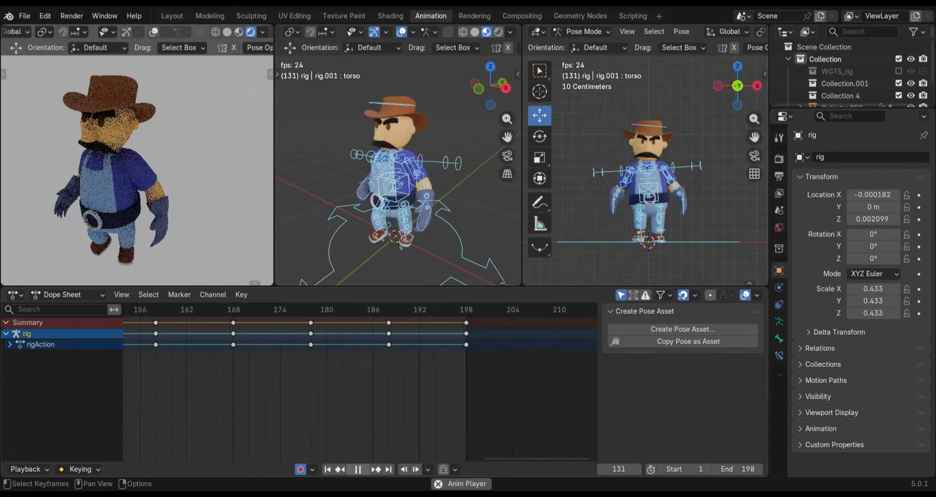
pyautogui.press('space')
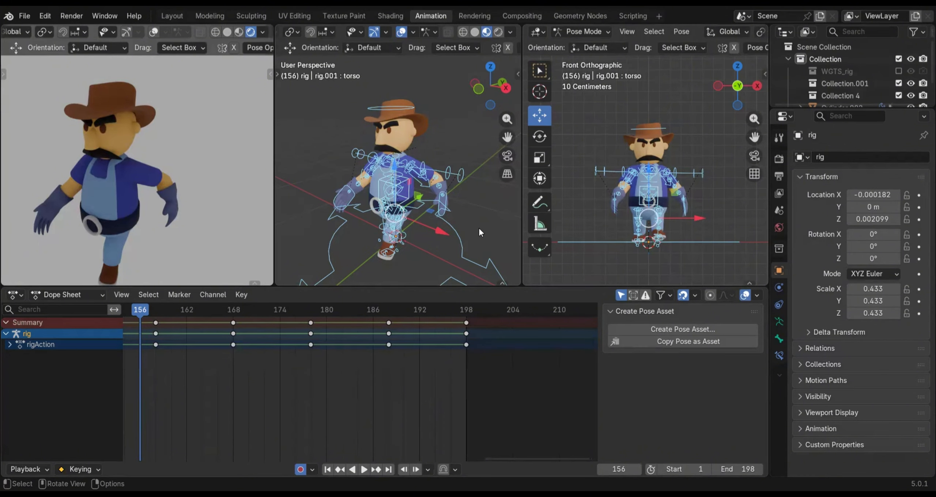
# Select the rig's root control and delete all its keyframes after frame 1, through frame 198
pyautogui.scroll(-3, 471, 232)
pyautogui.click(428, 237)
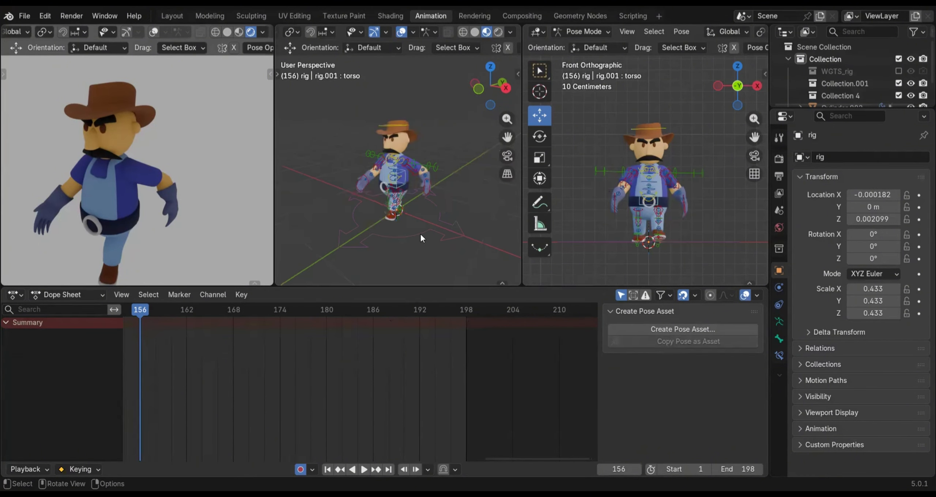
pyautogui.click(421, 234)
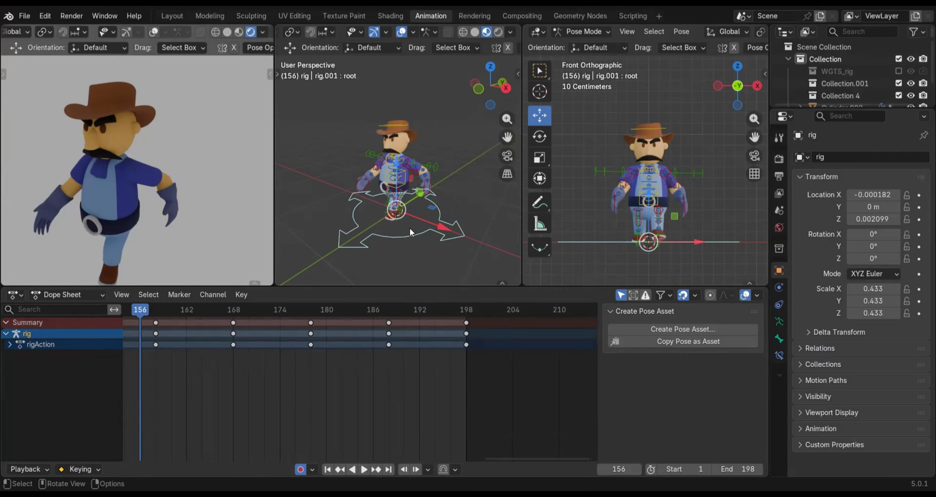
pyautogui.click(414, 237)
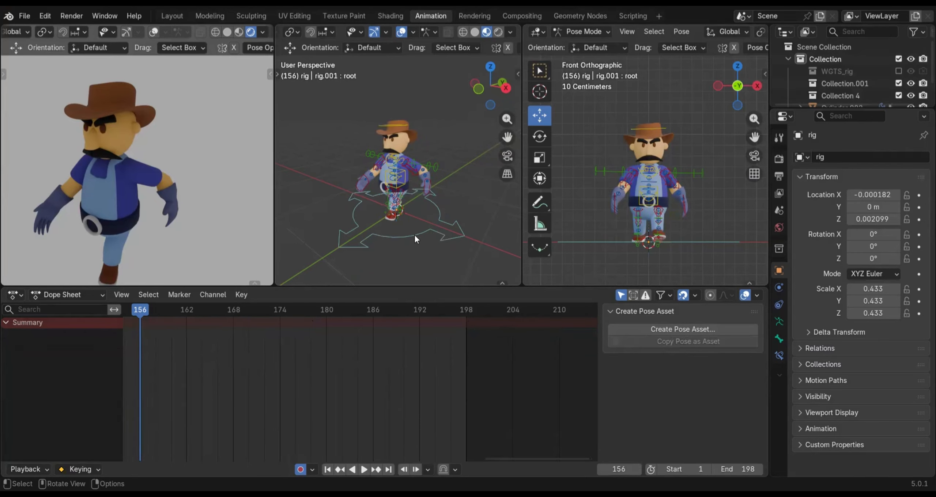
pyautogui.click(415, 236)
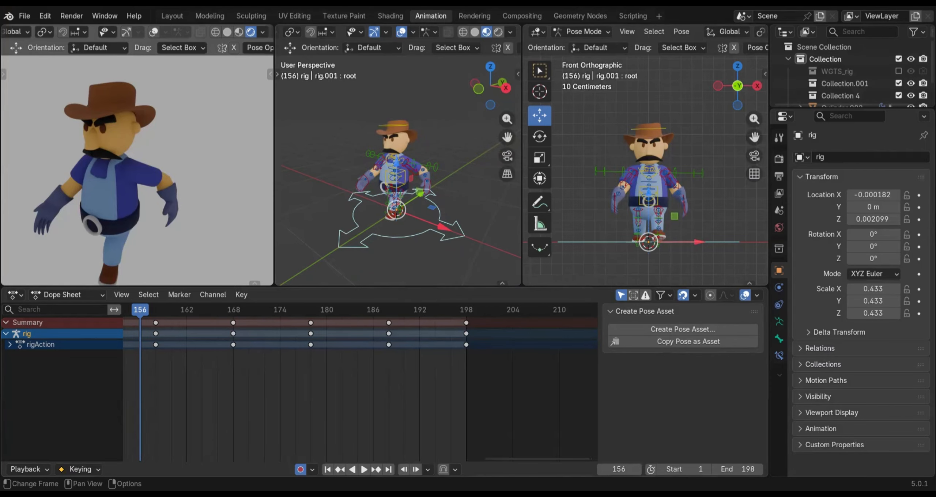
pyautogui.scroll(-8, 328, 356)
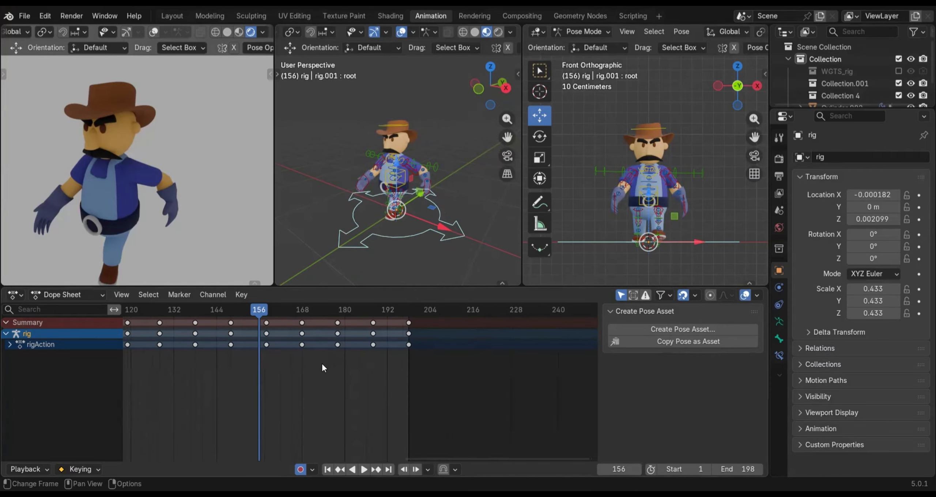
pyautogui.scroll(-2, 193, 345)
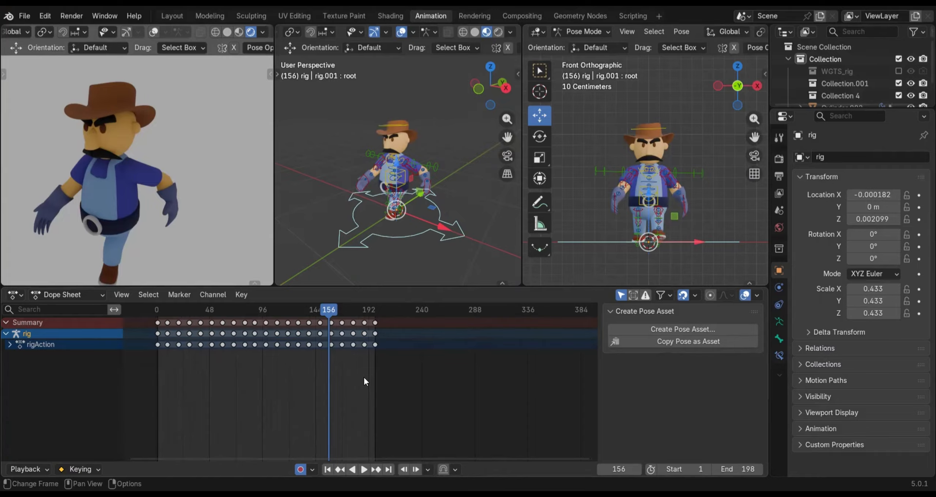
pyautogui.press('c')
pyautogui.moveTo(360, 324)
pyautogui.mouseDown()
pyautogui.moveTo(197, 335)
pyautogui.moveTo(178, 323)
pyautogui.mouseUp()
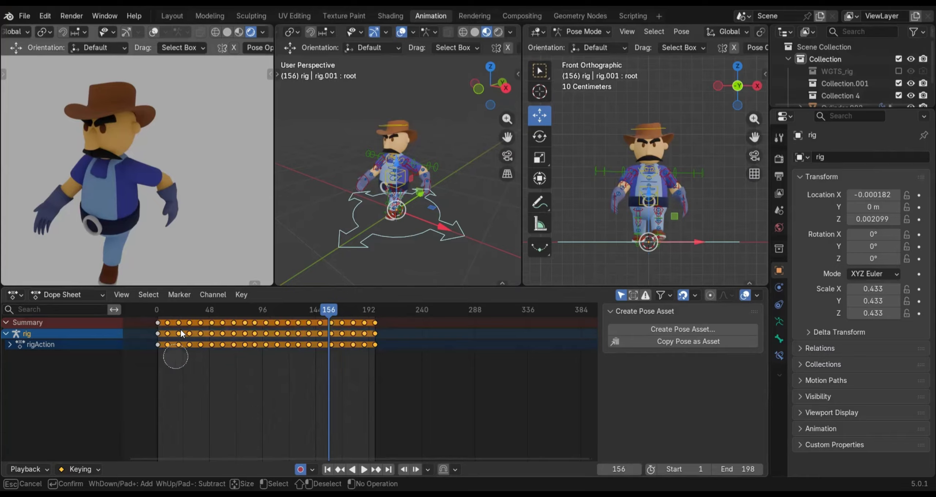
pyautogui.press('Escape')
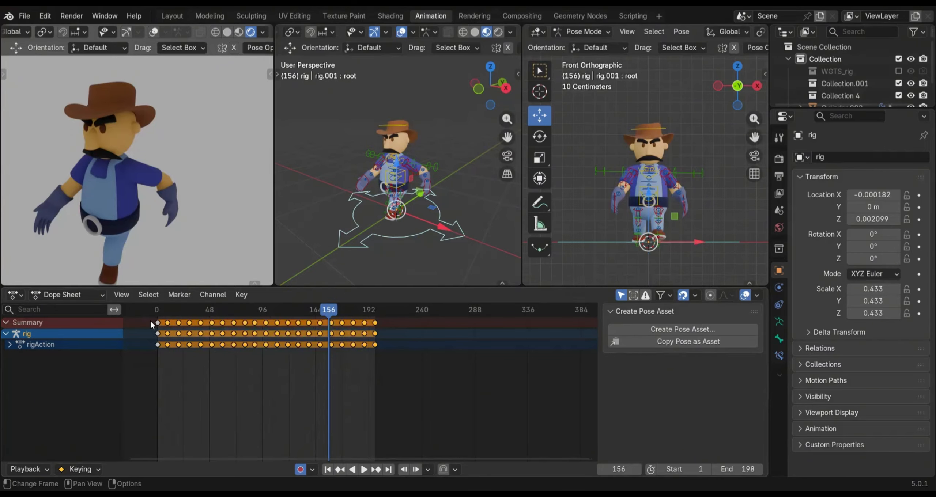
pyautogui.scroll(3, 141, 460)
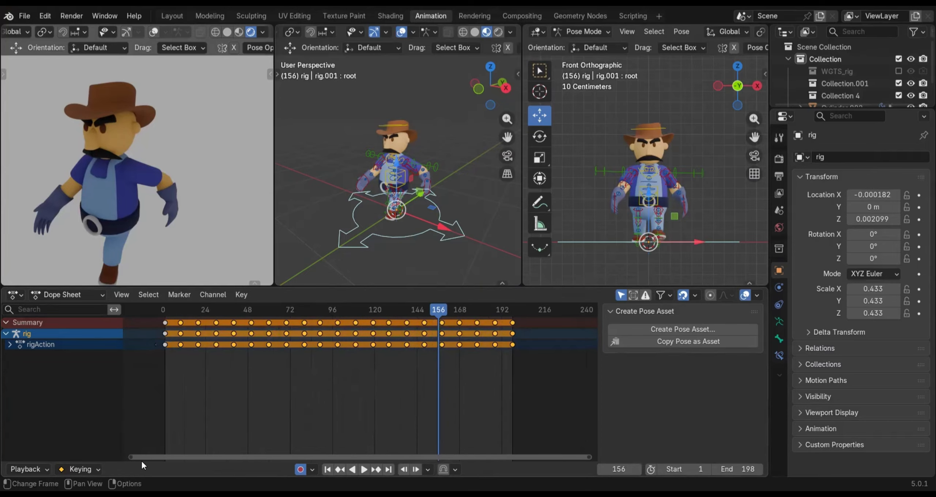
pyautogui.moveTo(259, 334); pyautogui.dragTo(336, 343, button='middle')
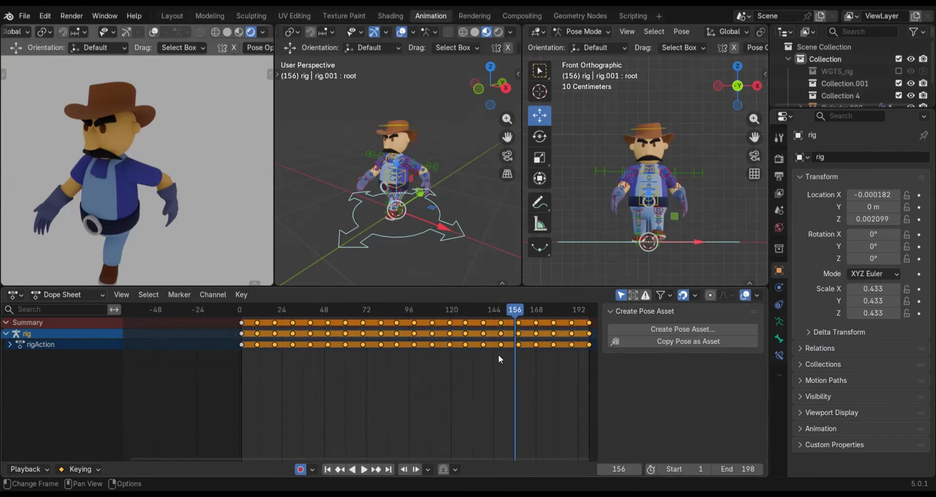
pyautogui.press('x')
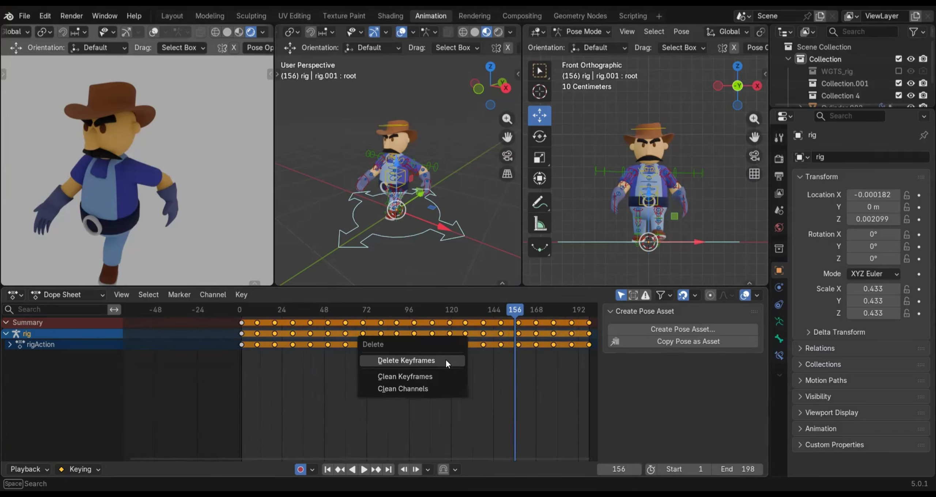
pyautogui.click(446, 363)
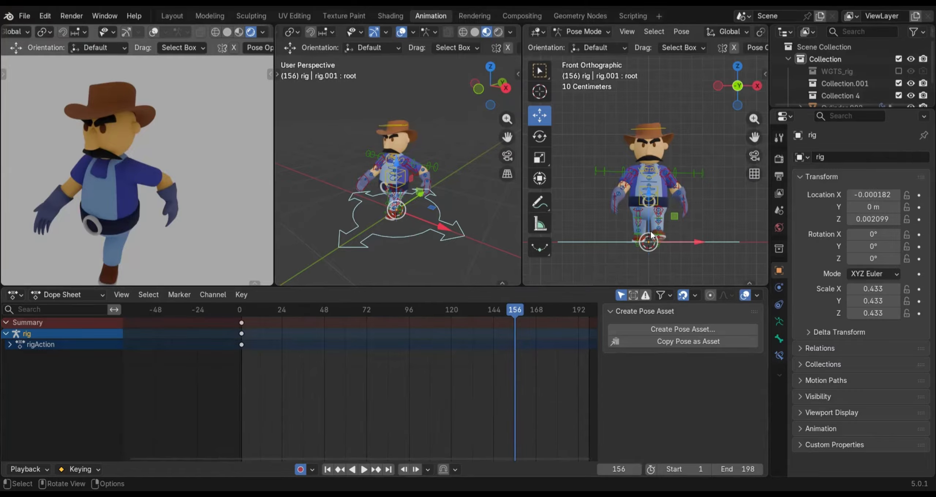
# Deselect the root control, switch the front view to right orthographic, and move the playhead to frame 1
pyautogui.click(589, 118)
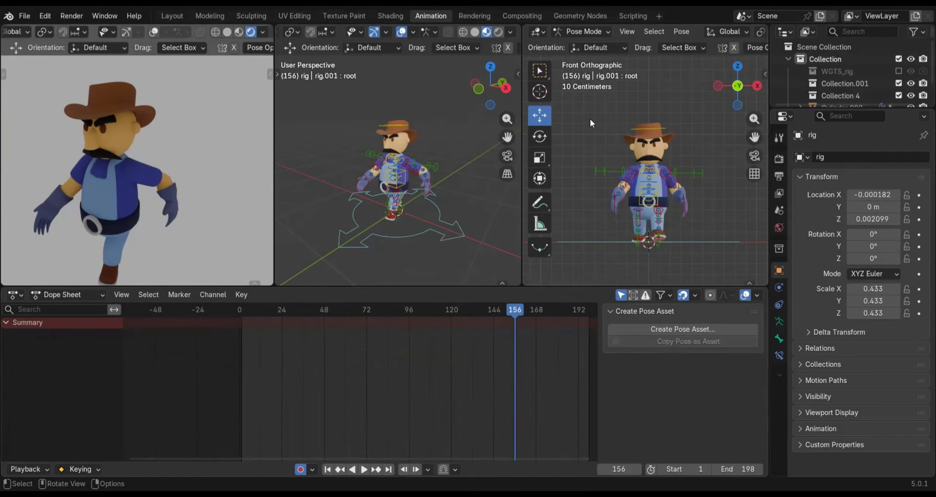
pyautogui.press('KP_3')
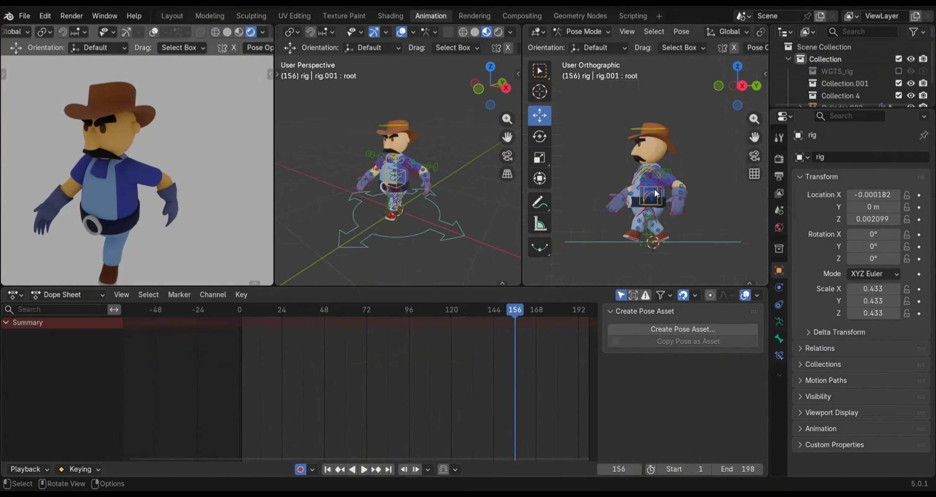
pyautogui.moveTo(514, 310); pyautogui.dragTo(318, 327)
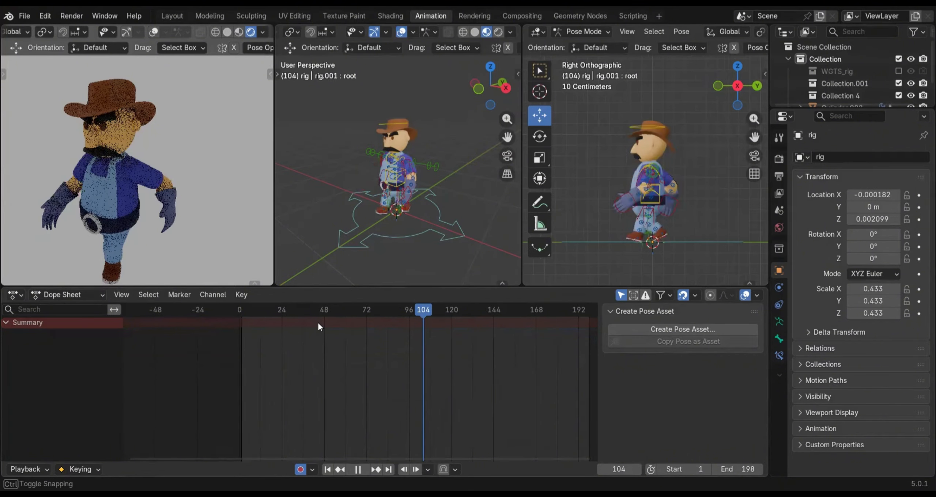
pyautogui.moveTo(246, 326); pyautogui.dragTo(244, 326)
pyautogui.moveTo(242, 323)
pyautogui.mouseDown()
pyautogui.moveTo(234, 324)
pyautogui.moveTo(242, 327)
pyautogui.mouseUp()
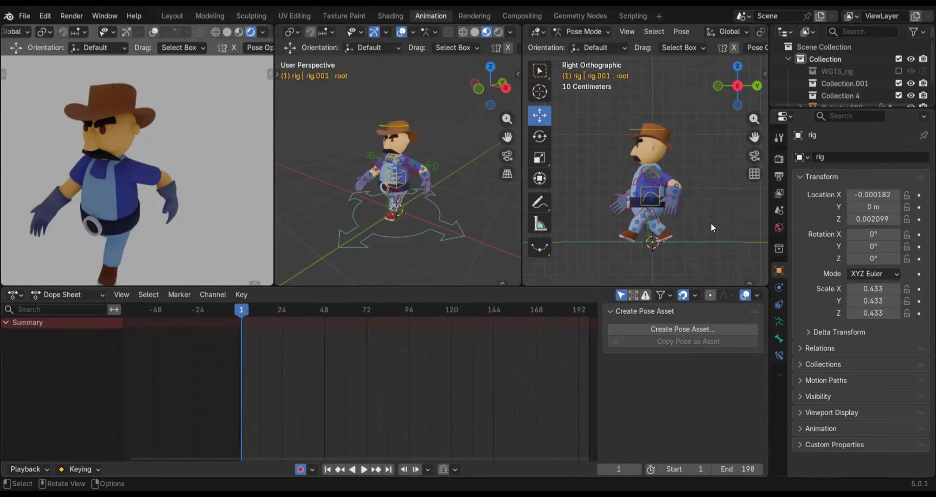
# Place the 3D cursor at the heel of the front boot where it meets the ground line
pyautogui.keyDown('ctrl'); pyautogui.moveTo(638, 256); pyautogui.dragTo(633, 141, button='middle'); pyautogui.keyUp('ctrl')
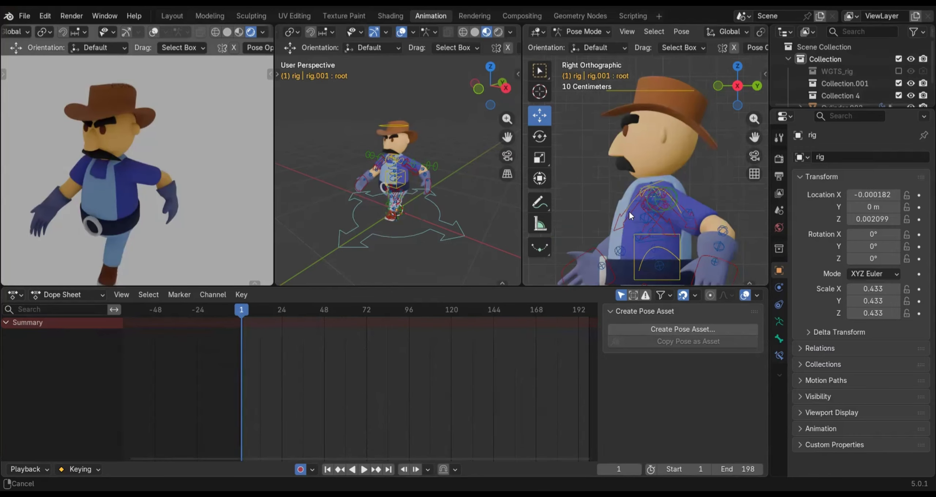
pyautogui.keyDown('shift'); pyautogui.moveTo(628, 212); pyautogui.dragTo(626, 43, button='middle'); pyautogui.keyUp('shift')
pyautogui.scroll(2, 608, 200)
pyautogui.scroll(2, 665, 201)
pyautogui.keyDown('shift'); pyautogui.moveTo(607, 174); pyautogui.dragTo(687, 215, button='middle'); pyautogui.keyUp('shift')
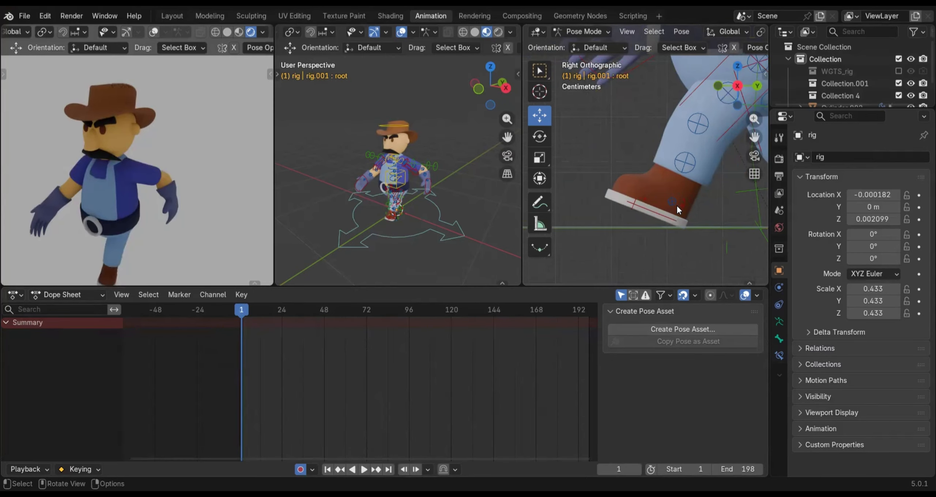
pyautogui.click(539, 93)
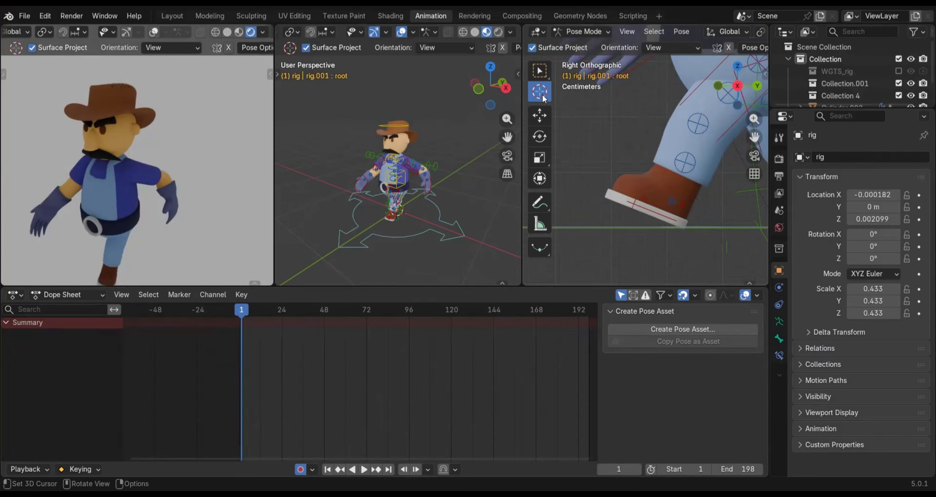
pyautogui.click(682, 227)
pyautogui.click(652, 210)
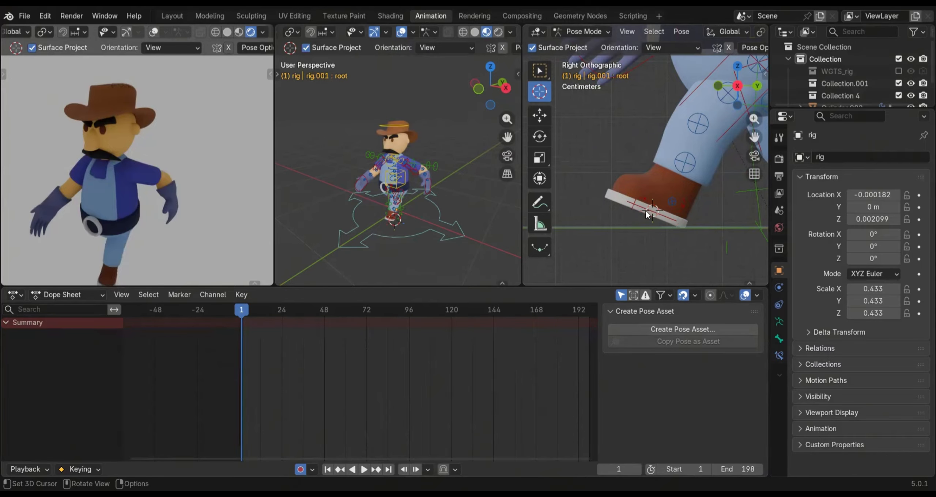
pyautogui.click(681, 229)
# Select the front boot's foot_ik.L control and change the Dope Sheet area to the Graph Editor
pyautogui.press('w')
pyautogui.click(648, 208)
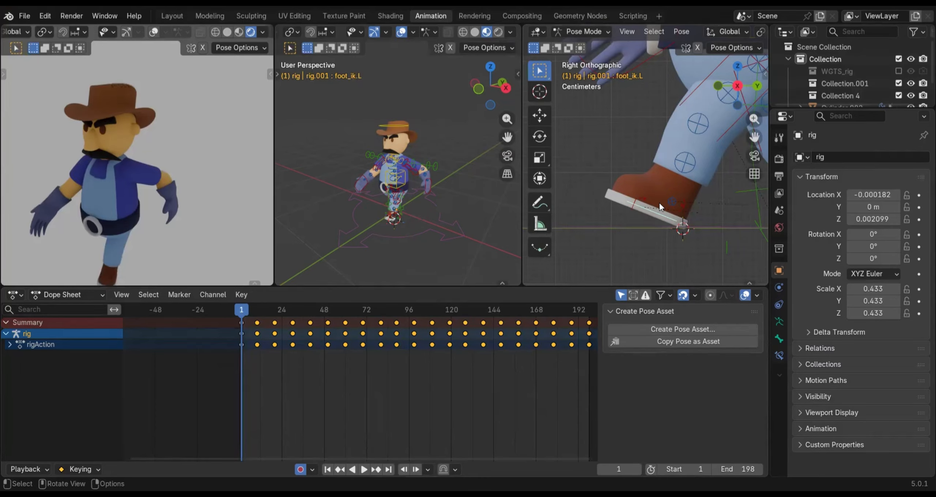
pyautogui.click(54, 294)
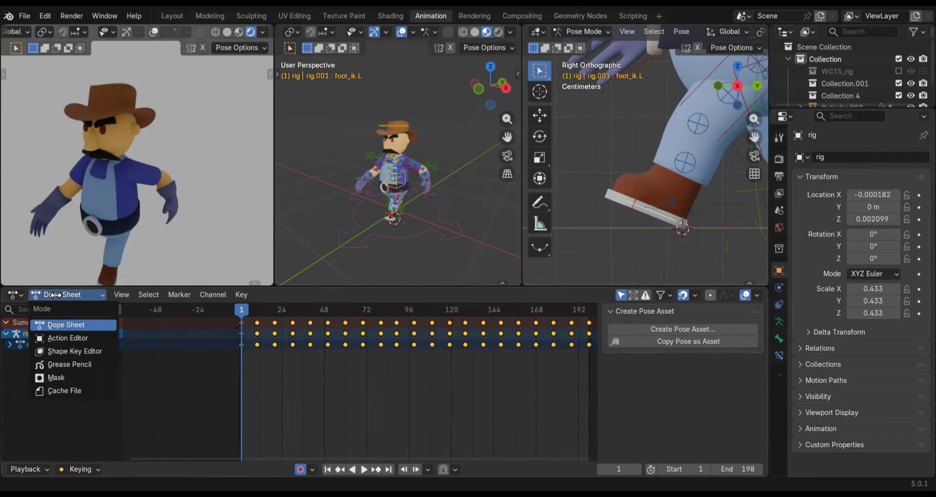
pyautogui.click(17, 298)
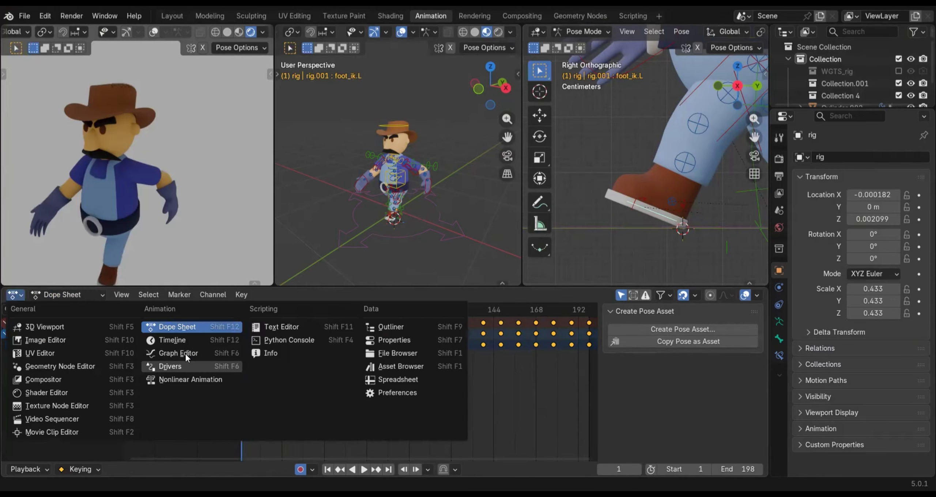
pyautogui.click(185, 352)
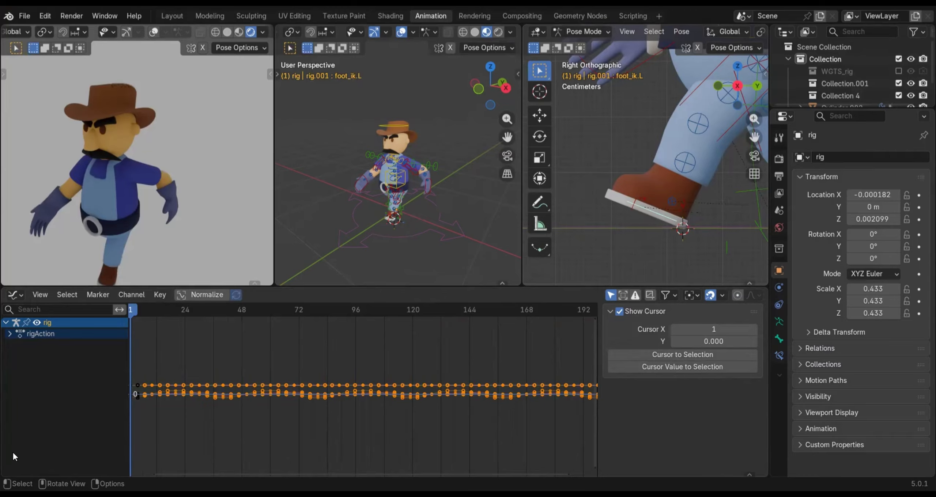
# Expand the foot_ik.L channels and show only the Y Location curve
pyautogui.click(10, 334)
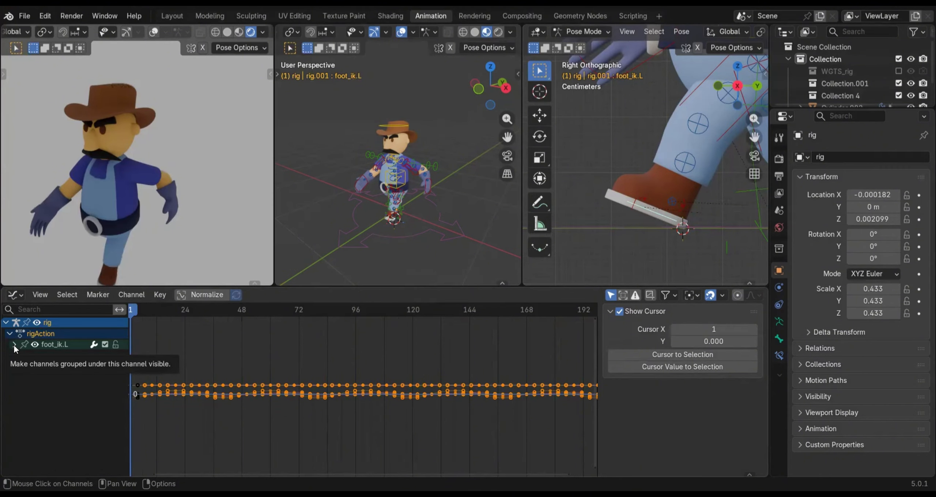
pyautogui.click(14, 344)
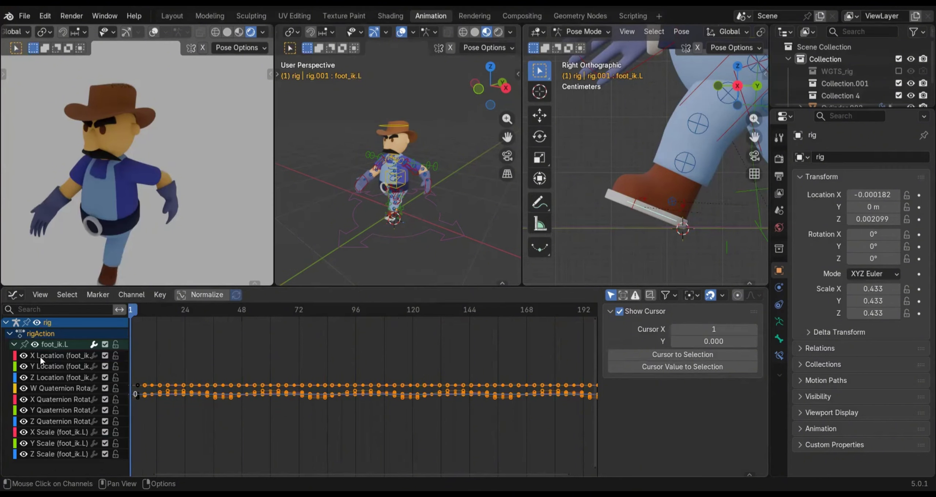
pyautogui.click(35, 346)
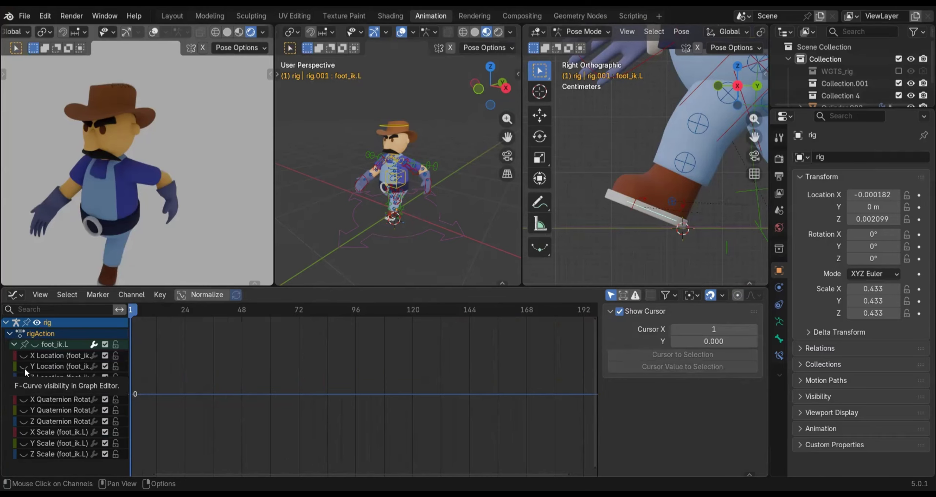
pyautogui.click(51, 365)
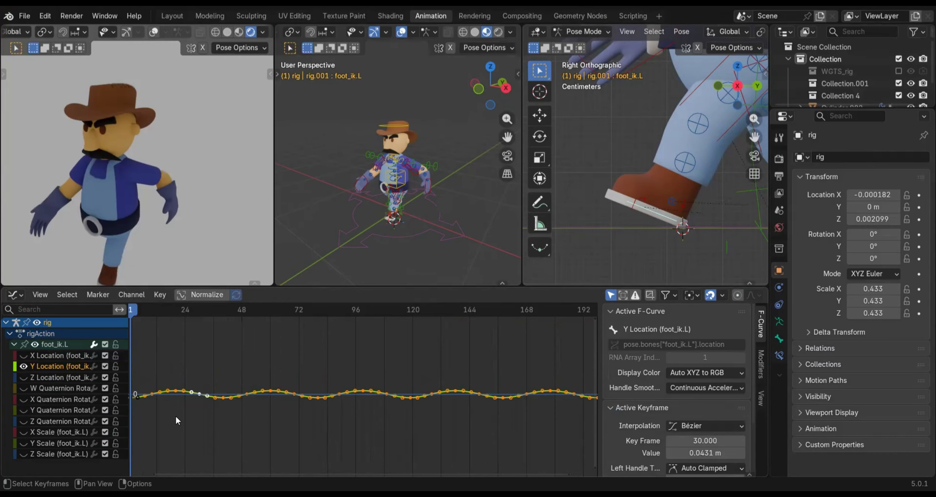
# Inspect the frame 1 keyframe's value on the foot's Y Location curve
pyautogui.scroll(8, 210, 391)
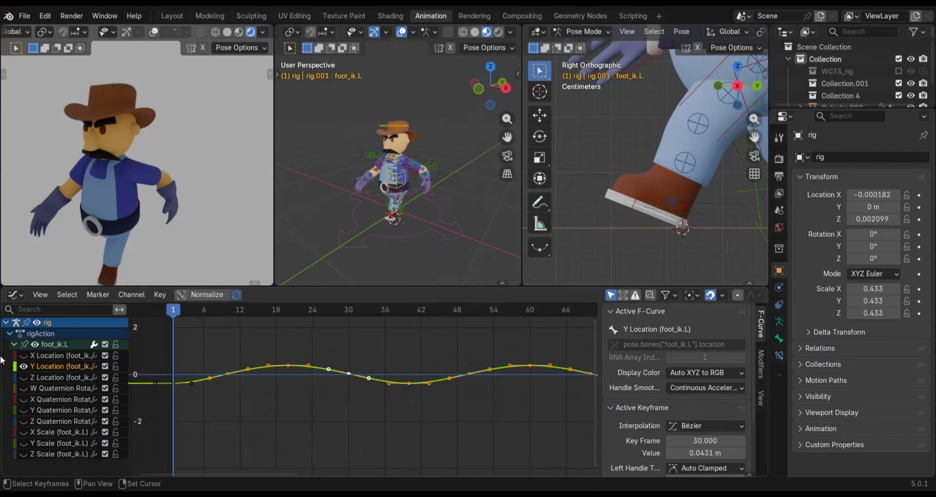
pyautogui.moveTo(208, 379); pyautogui.dragTo(291, 401, button='middle')
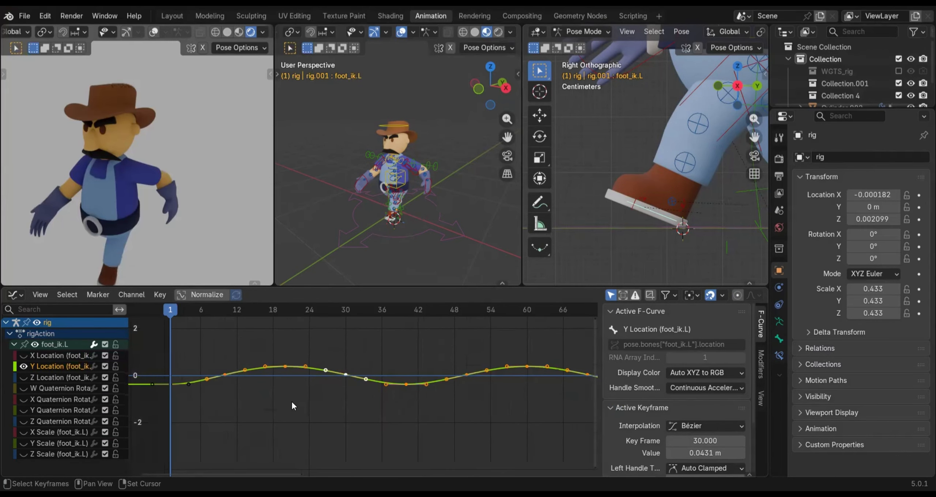
pyautogui.scroll(5, 291, 401)
pyautogui.scroll(2, 208, 409)
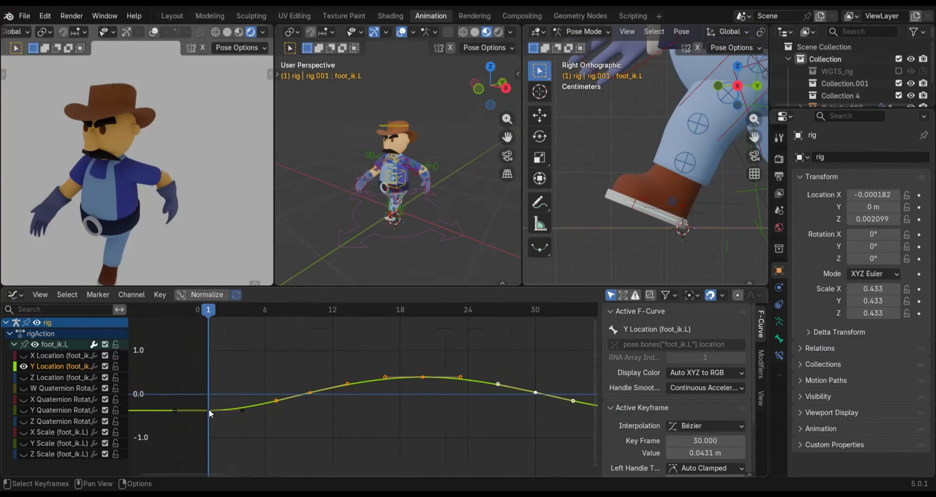
pyautogui.click(209, 410)
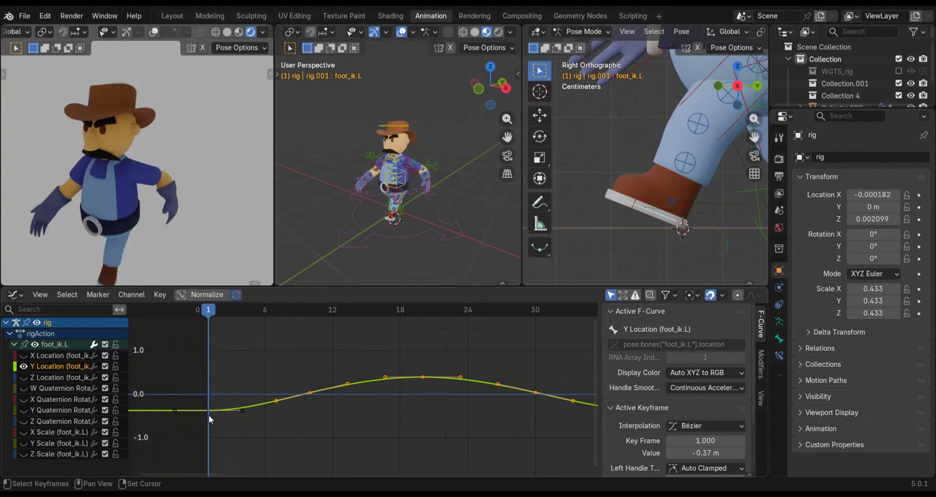
# Inspect the value of the frame 20 keyframe at the peak of the foot's Y Location curve
pyautogui.moveTo(457, 398); pyautogui.dragTo(409, 401, button='middle')
pyautogui.scroll(2, 407, 386)
pyautogui.scroll(1, 378, 378)
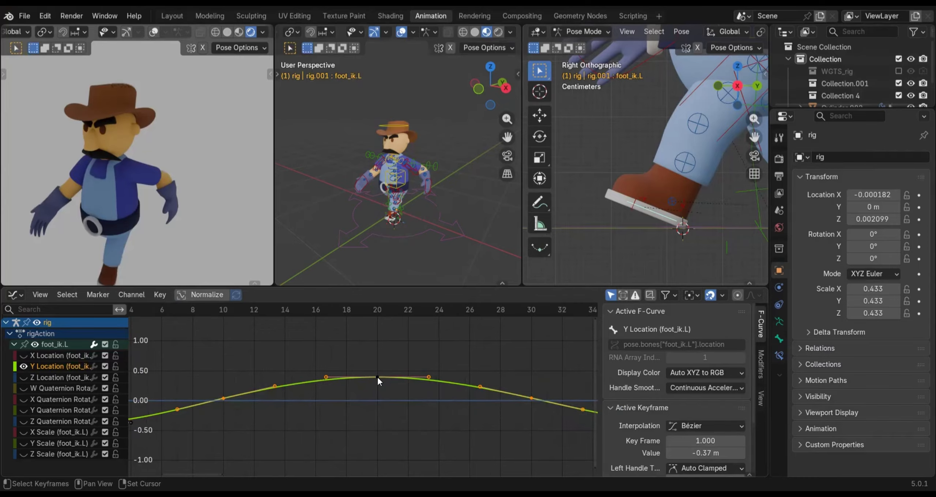
pyautogui.click(377, 377)
pyautogui.press('Home')
pyautogui.click(159, 414)
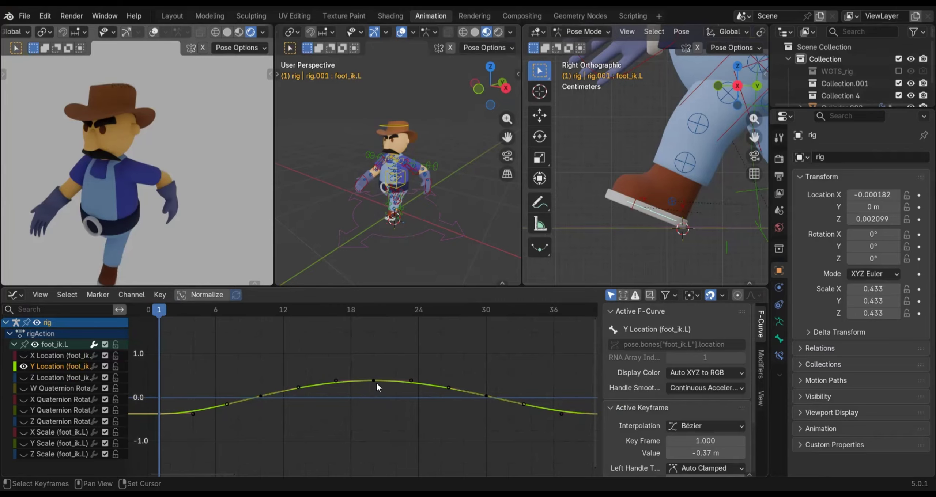
pyautogui.scroll(2, 381, 371)
pyautogui.scroll(2, 376, 381)
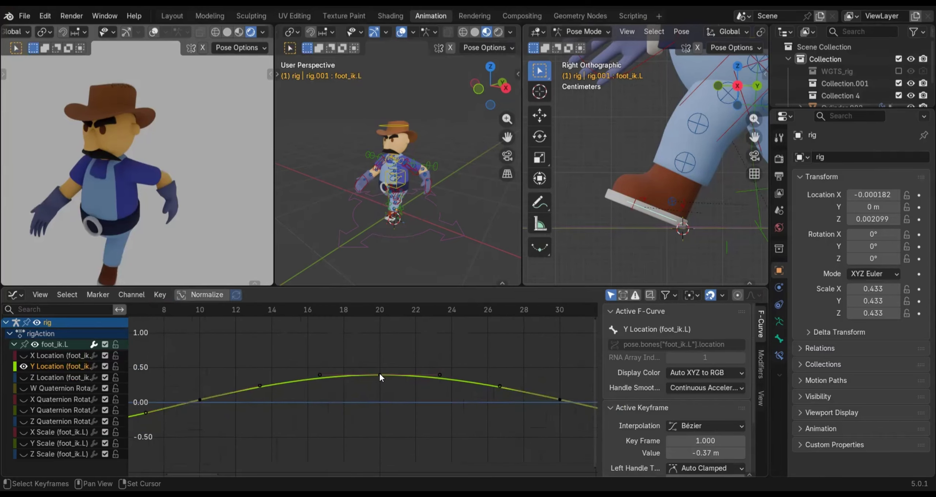
pyautogui.click(380, 375)
pyautogui.moveTo(342, 406); pyautogui.dragTo(290, 411, button='middle')
pyautogui.moveTo(387, 403); pyautogui.dragTo(190, 403, button='middle')
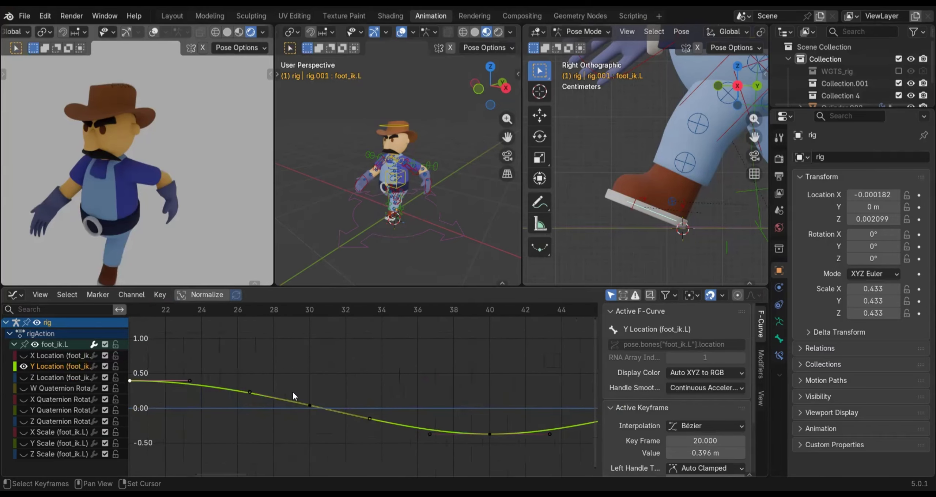
# Inspect the values of the frame 40 and frame 60 keyframes on the foot's Y Location curve
pyautogui.moveTo(393, 398); pyautogui.dragTo(277, 394, button='middle')
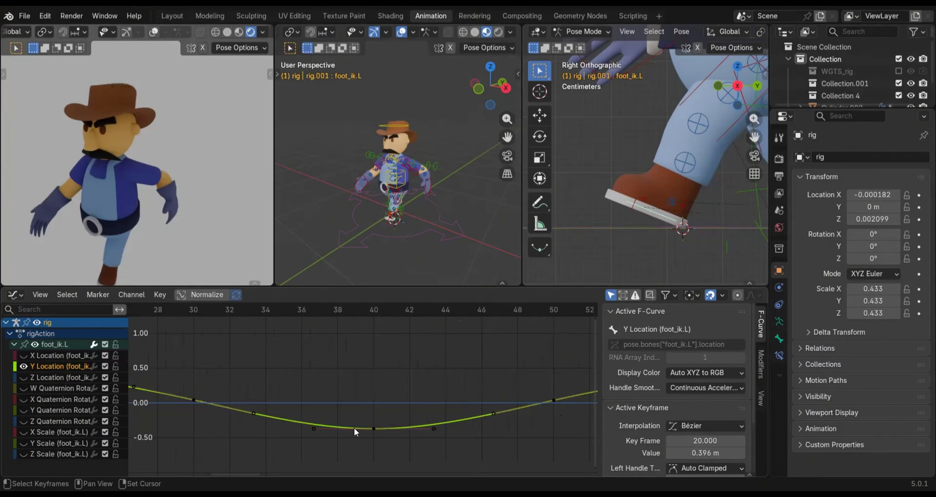
pyautogui.moveTo(354, 427); pyautogui.dragTo(336, 427, button='middle')
pyautogui.click(358, 427)
pyautogui.moveTo(356, 397); pyautogui.dragTo(333, 397, button='middle')
pyautogui.moveTo(402, 401); pyautogui.dragTo(142, 404, button='middle')
pyautogui.moveTo(374, 384); pyautogui.dragTo(314, 384, button='middle')
pyautogui.click(372, 379)
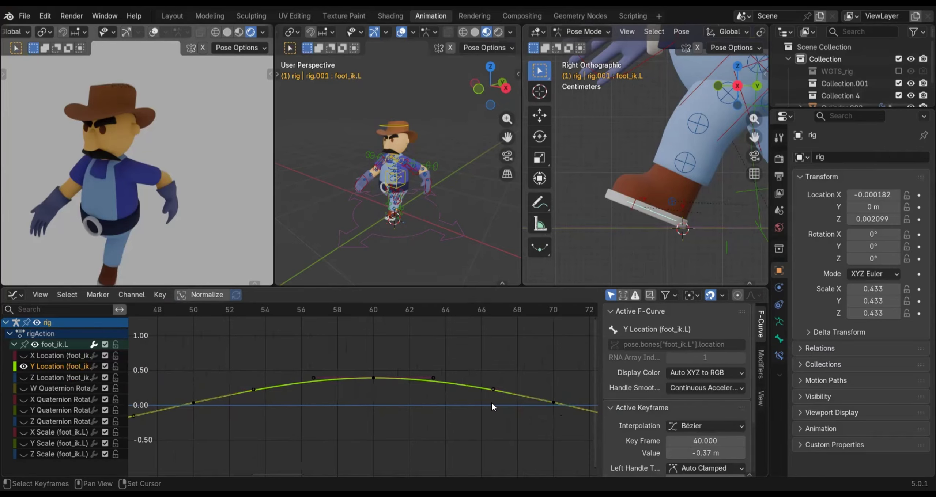
# Inspect the values of the frame 80 and frame 99 keyframes on the foot's Y Location curve
pyautogui.moveTo(491, 402); pyautogui.dragTo(292, 412, button='middle')
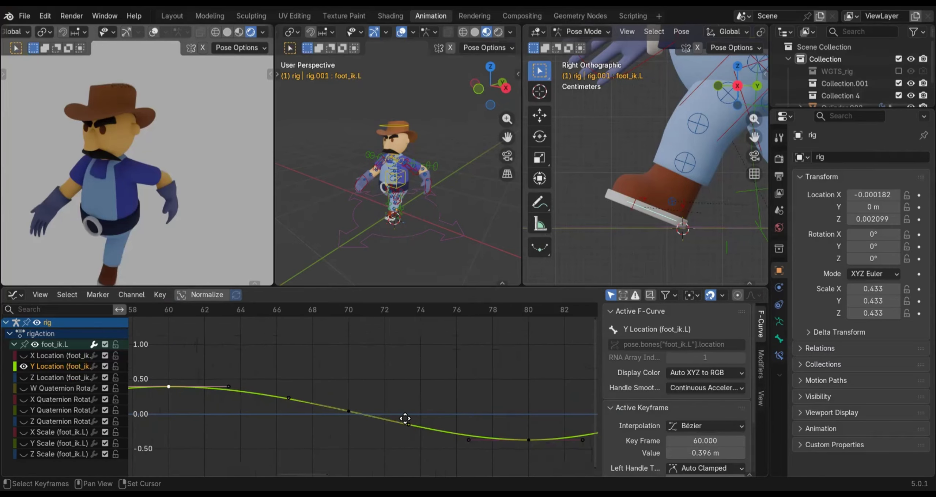
pyautogui.moveTo(439, 419); pyautogui.dragTo(362, 416, button='middle')
pyautogui.moveTo(437, 423); pyautogui.dragTo(192, 417, button='middle')
pyautogui.click(392, 438)
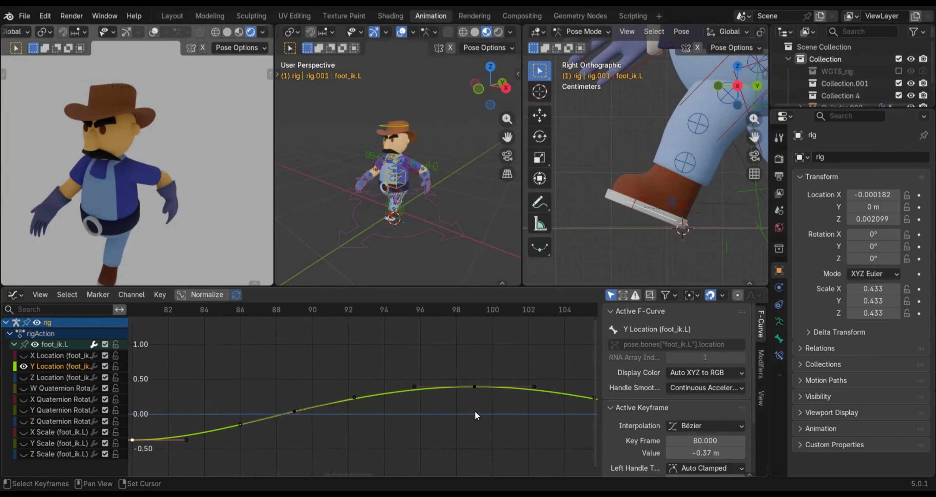
pyautogui.moveTo(475, 415); pyautogui.dragTo(420, 392, button='middle')
pyautogui.click(403, 389)
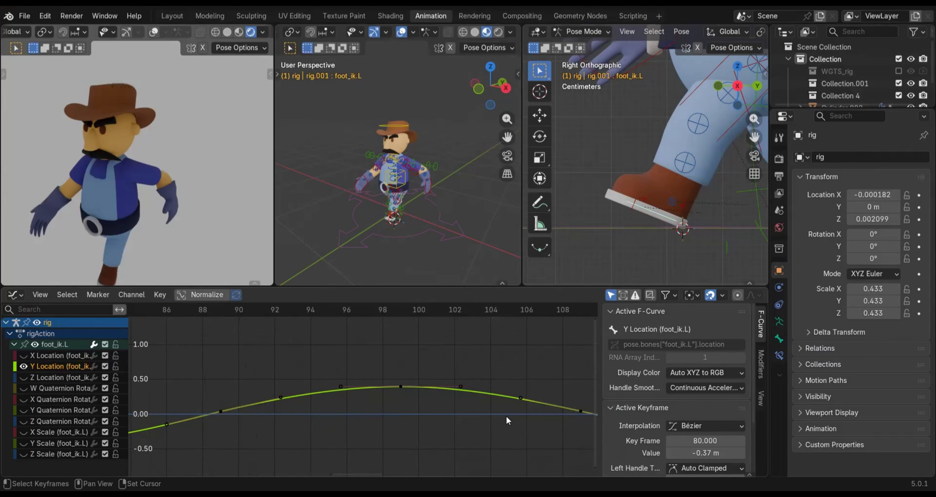
# Inspect the values of the frame 119 and frame 138 keyframes on the foot's Y Location curve
pyautogui.moveTo(505, 418); pyautogui.dragTo(440, 417, button='middle')
pyautogui.moveTo(498, 420); pyautogui.dragTo(315, 422, button='middle')
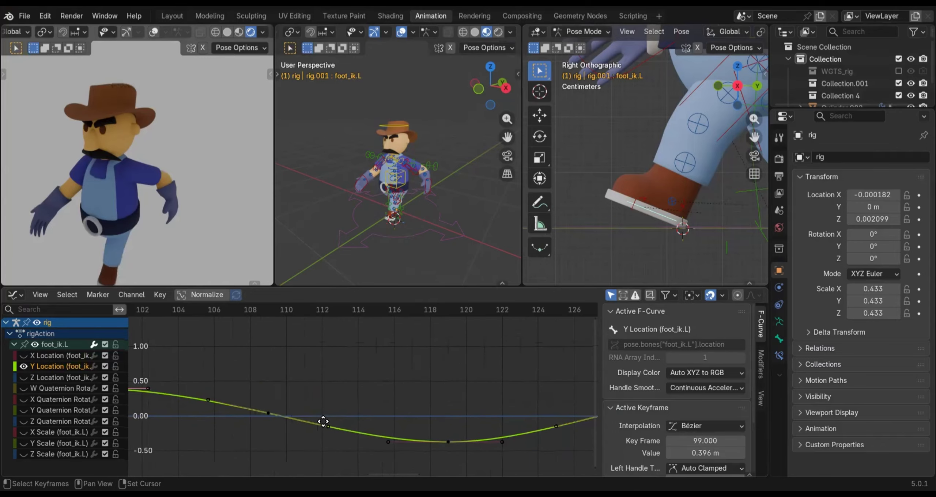
pyautogui.moveTo(415, 452); pyautogui.dragTo(402, 438, button='middle')
pyautogui.moveTo(491, 435); pyautogui.dragTo(334, 434, button='middle')
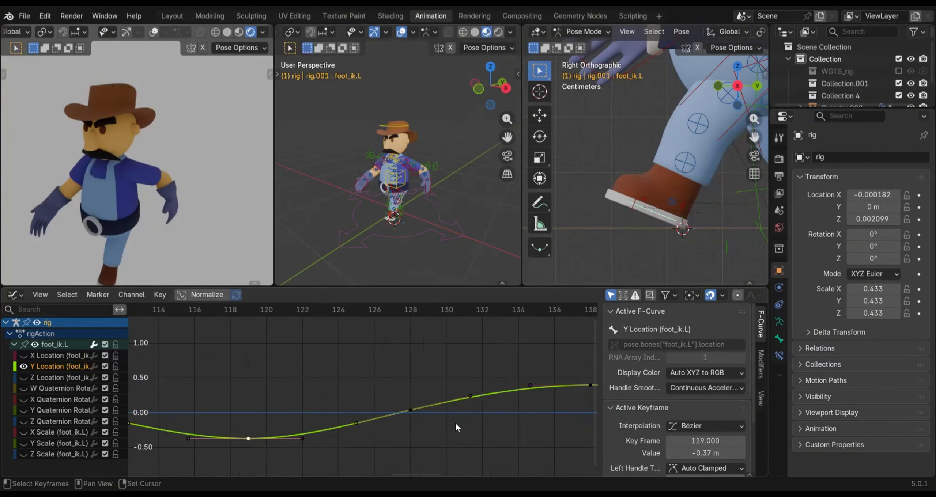
pyautogui.moveTo(456, 423); pyautogui.dragTo(299, 437, button='middle')
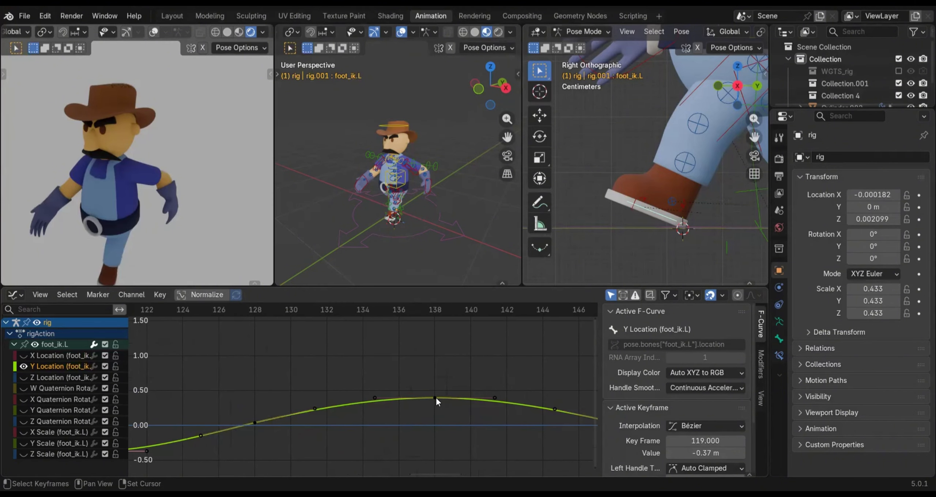
pyautogui.click(434, 397)
# Inspect the values of the frame 158 and frame 178 keyframes on the foot's Y Location curve
pyautogui.moveTo(585, 431); pyautogui.dragTo(435, 434, button='middle')
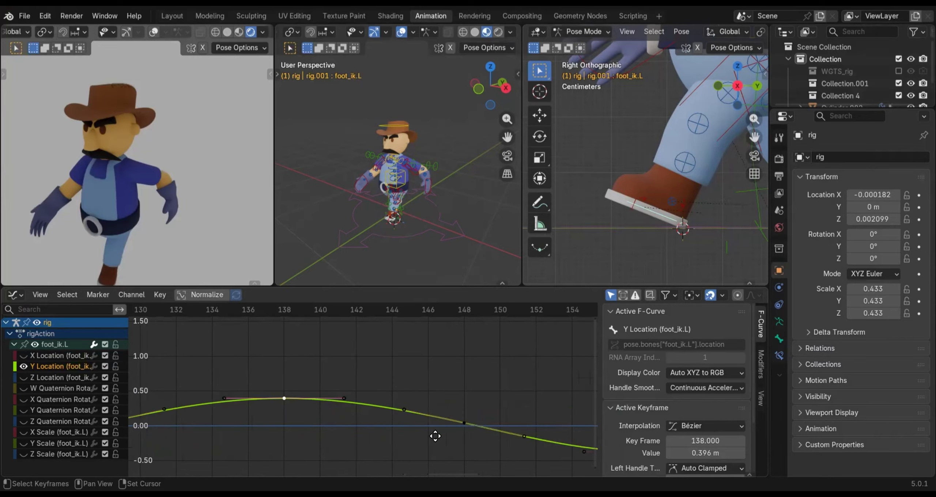
pyautogui.moveTo(495, 413); pyautogui.dragTo(424, 434, button='middle')
pyautogui.click(441, 430)
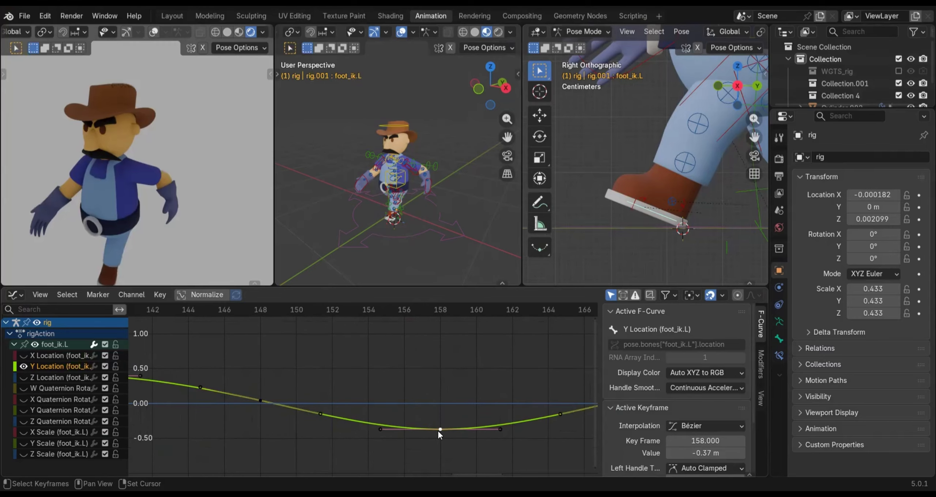
pyautogui.moveTo(507, 401); pyautogui.dragTo(278, 407, button='middle')
pyautogui.moveTo(424, 413); pyautogui.dragTo(384, 389, button='middle')
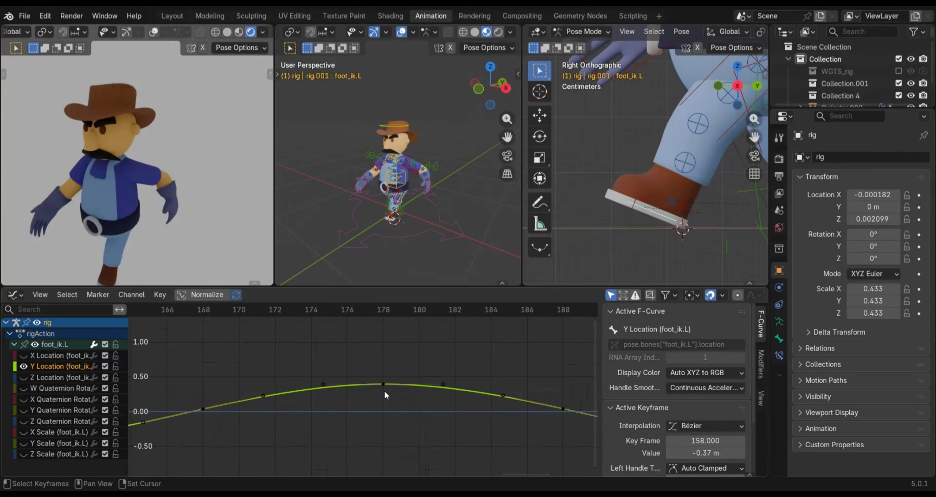
pyautogui.click(382, 384)
# Set the handle type of the frame 198 keyframe on the foot's Y Location curve to Vector
pyautogui.moveTo(532, 420); pyautogui.dragTo(400, 439, button='middle')
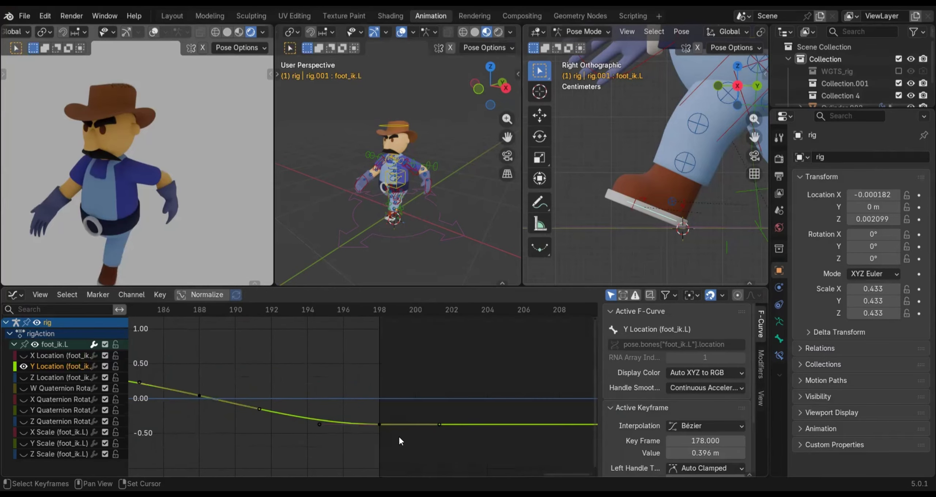
pyautogui.click(379, 424)
pyautogui.press('v')
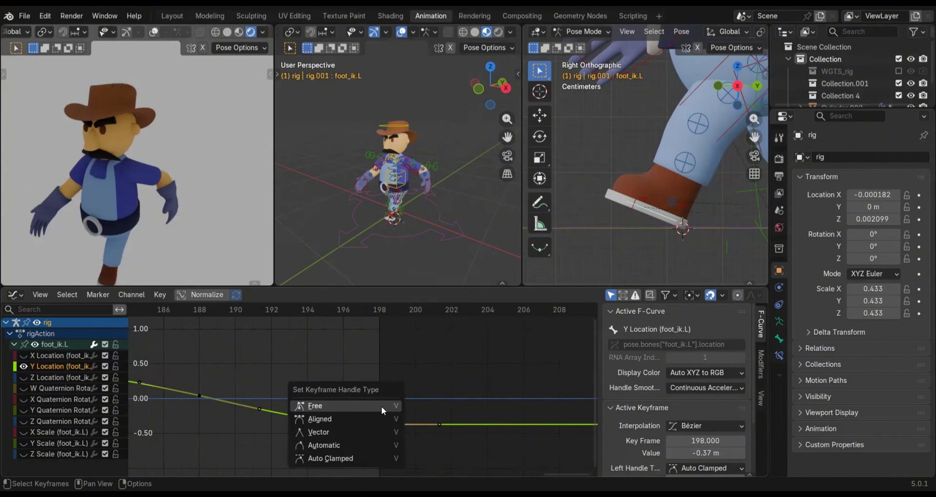
pyautogui.click(320, 431)
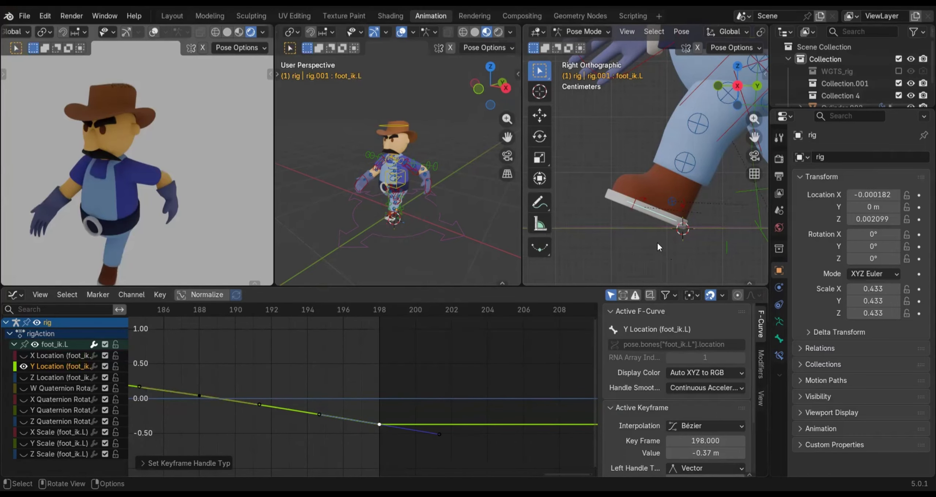
# Change the Graph Editor area back to the Dope Sheet and select the rig's root control
pyautogui.scroll(-3, 657, 241)
pyautogui.scroll(-3, 656, 242)
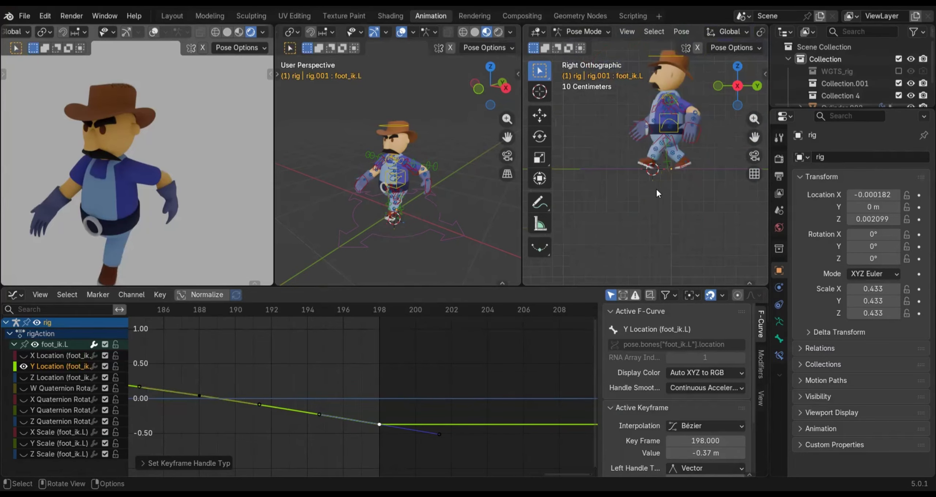
pyautogui.scroll(2, 661, 169)
pyautogui.scroll(2, 695, 183)
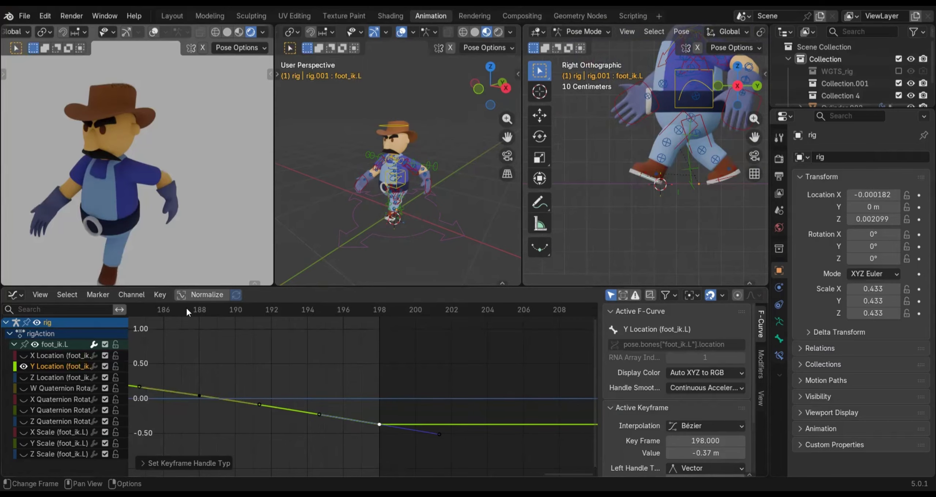
pyautogui.click(13, 297)
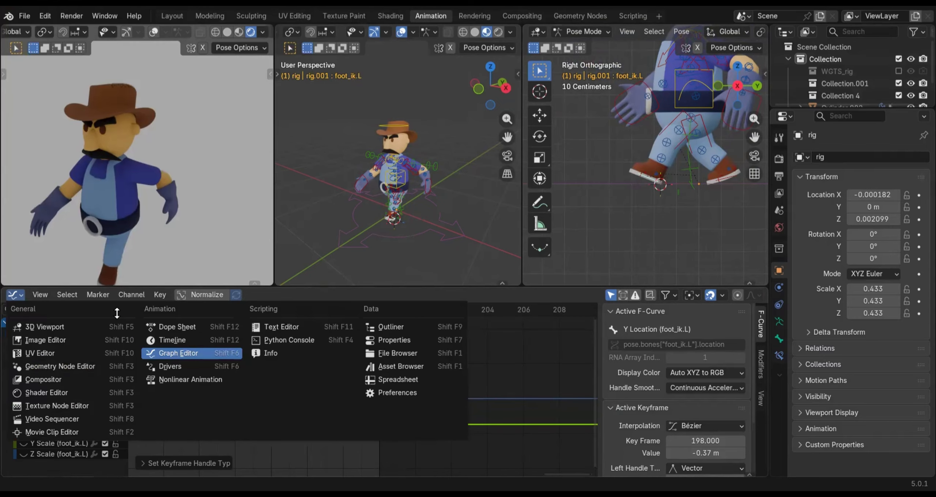
pyautogui.click(177, 327)
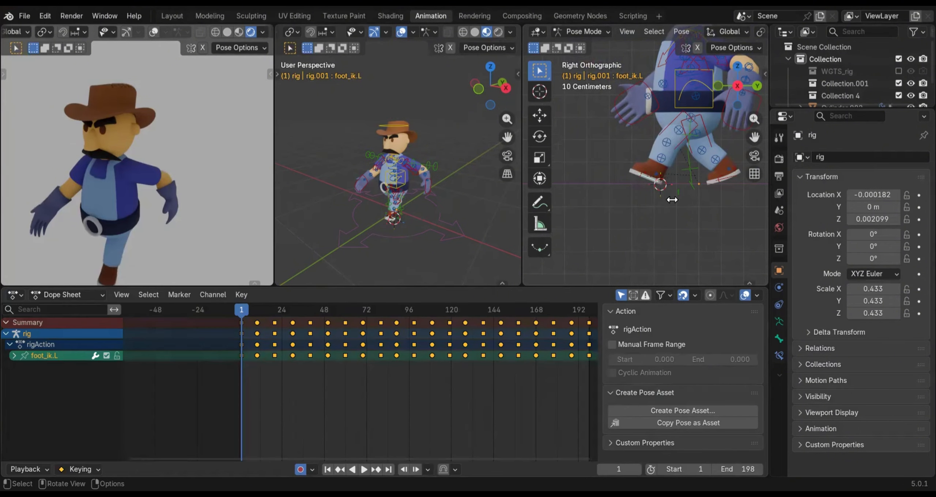
pyautogui.click(411, 238)
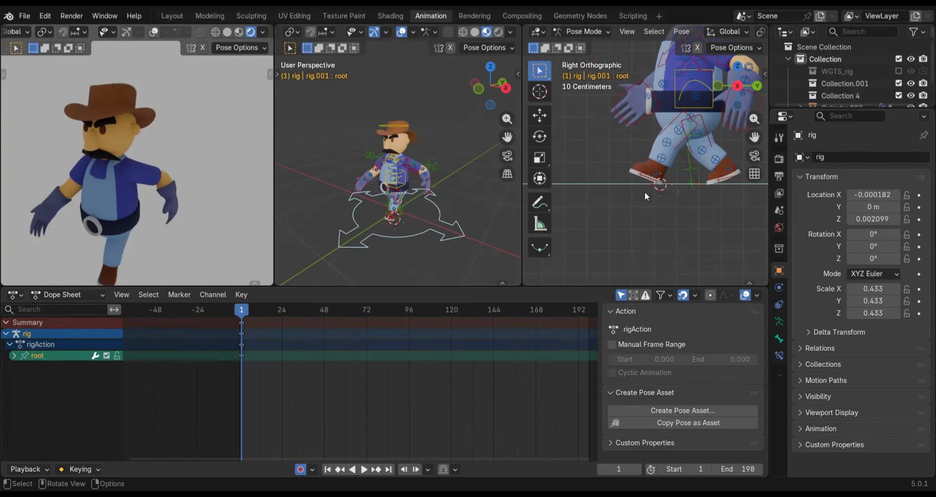
# At frame 20, move the root control forward about 0.35 m along the Y axis, lining the rear boot up with the 3D cursor
pyautogui.scroll(-2, 698, 198)
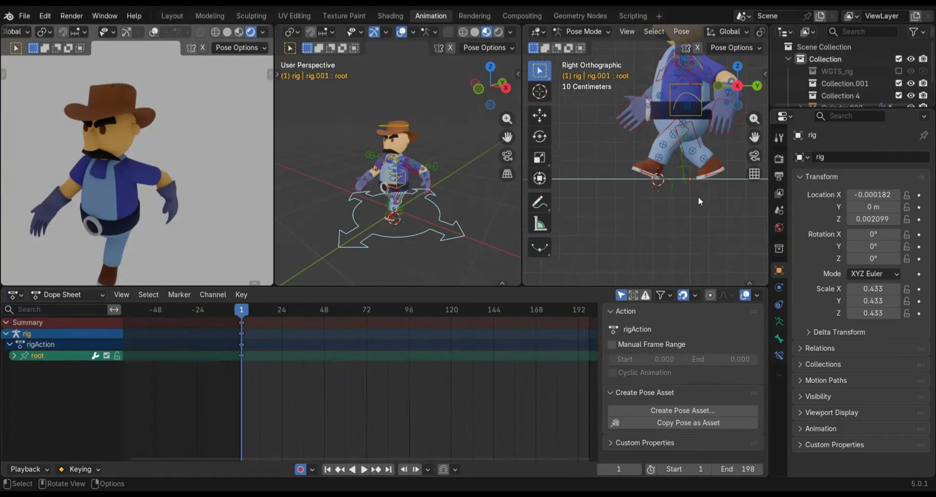
pyautogui.scroll(-2, 697, 200)
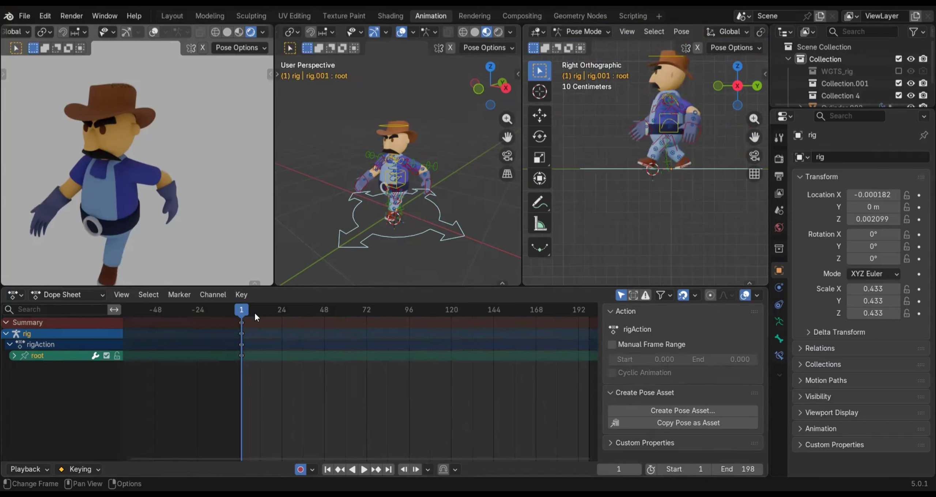
pyautogui.moveTo(254, 311); pyautogui.dragTo(275, 317)
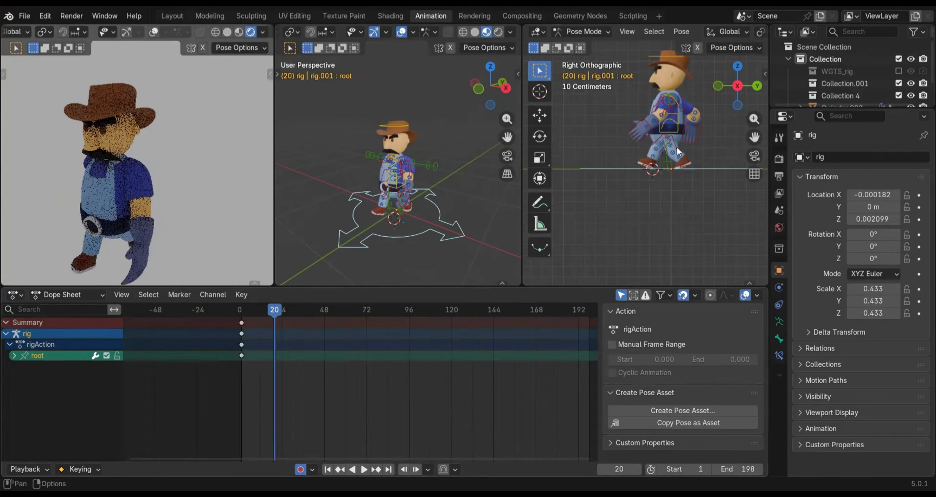
pyautogui.scroll(3, 669, 169)
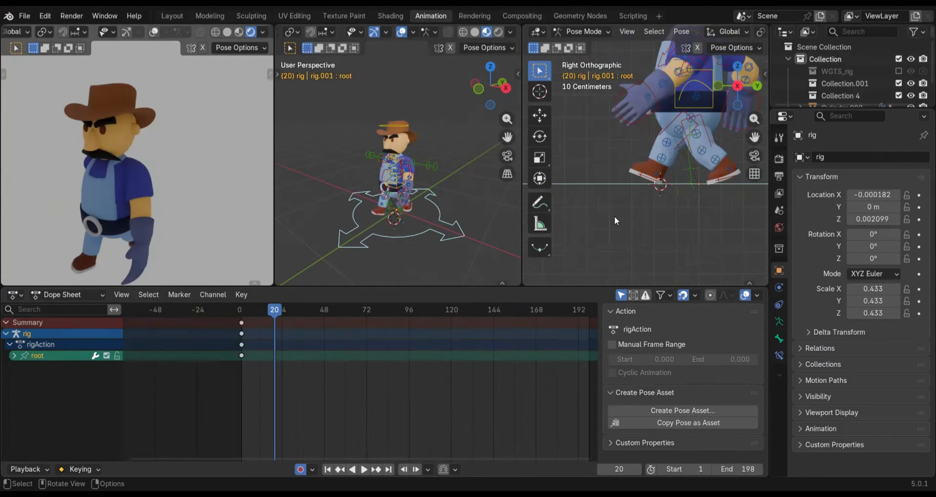
pyautogui.keyDown('shift'); pyautogui.moveTo(615, 218); pyautogui.dragTo(624, 217, button='middle'); pyautogui.keyUp('shift')
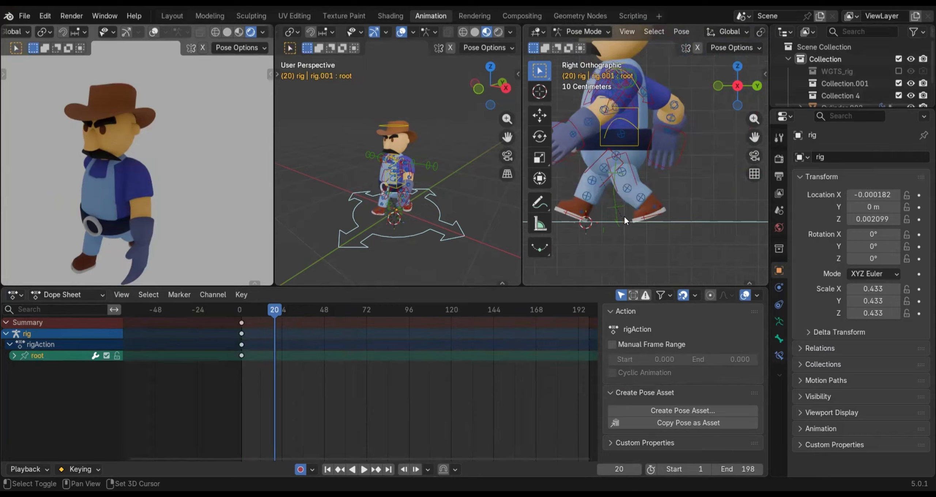
pyautogui.click(540, 116)
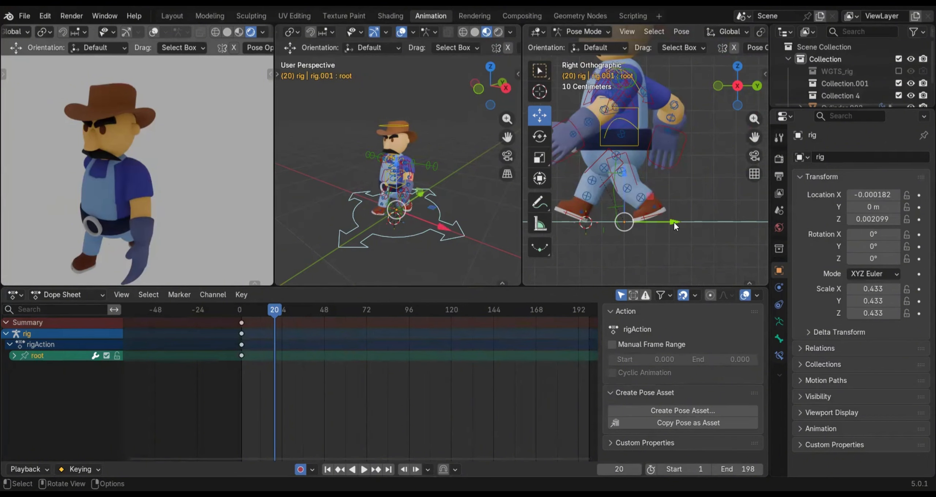
pyautogui.keyDown('ctrl'); pyautogui.moveTo(620, 228); pyautogui.dragTo(700, 149, button='middle'); pyautogui.keyUp('ctrl')
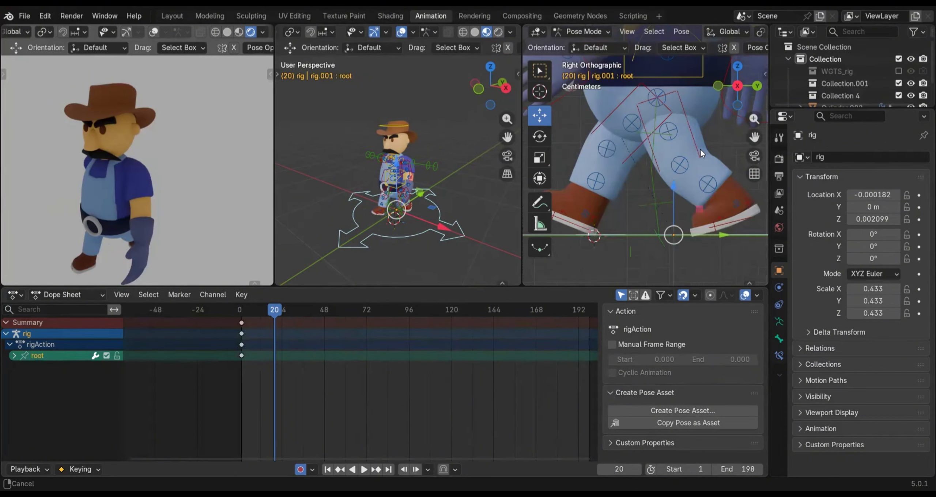
pyautogui.keyDown('shift'); pyautogui.moveTo(598, 234); pyautogui.dragTo(593, 210, button='middle'); pyautogui.keyUp('shift')
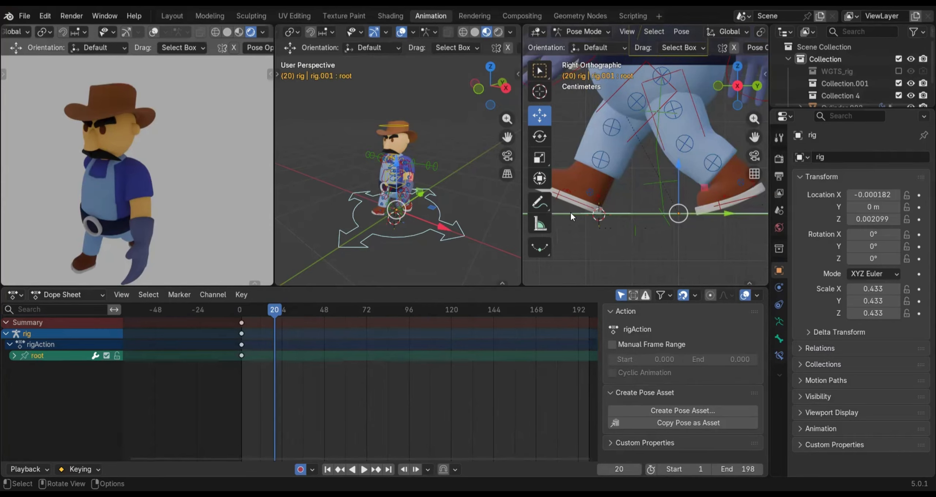
pyautogui.keyDown('shift'); pyautogui.moveTo(714, 241); pyautogui.dragTo(696, 249, button='middle'); pyautogui.keyUp('shift')
pyautogui.moveTo(710, 219); pyautogui.dragTo(553, 237)
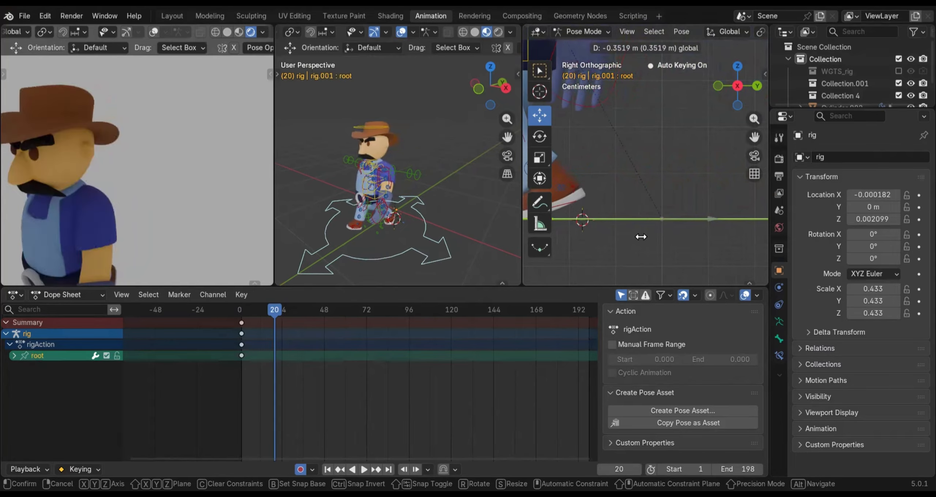
pyautogui.click(638, 223)
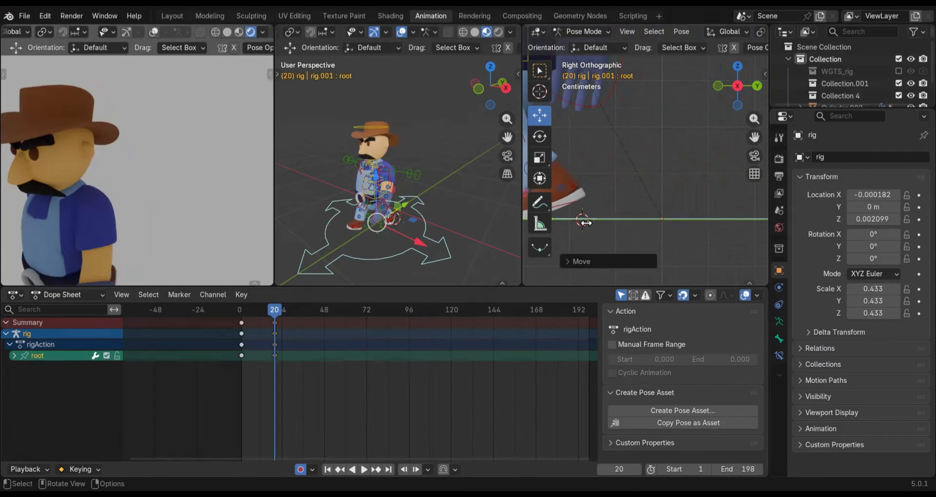
# Compare the boots' positions against the 3D cursor at frames 20 and 1, and play the animation to check the root's forward motion
pyautogui.scroll(-2, 592, 218)
pyautogui.scroll(-2, 595, 217)
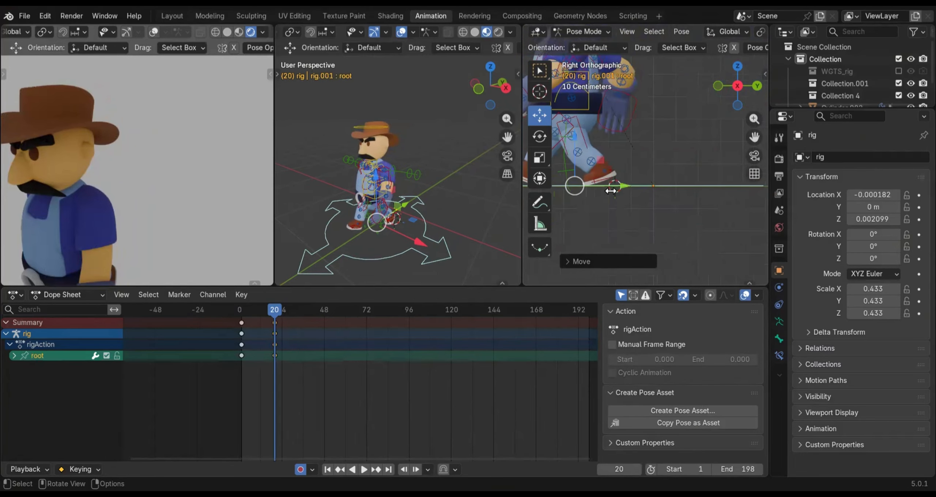
pyautogui.keyDown('shift'); pyautogui.moveTo(601, 223); pyautogui.dragTo(672, 242, button='middle'); pyautogui.keyUp('shift')
pyautogui.keyDown('shift'); pyautogui.moveTo(650, 193); pyautogui.dragTo(665, 199, button='middle'); pyautogui.keyUp('shift')
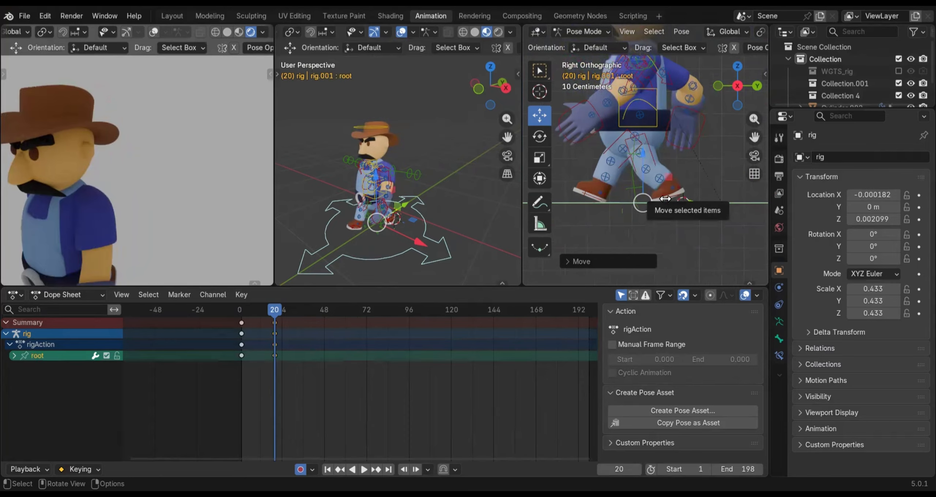
pyautogui.scroll(2, 665, 201)
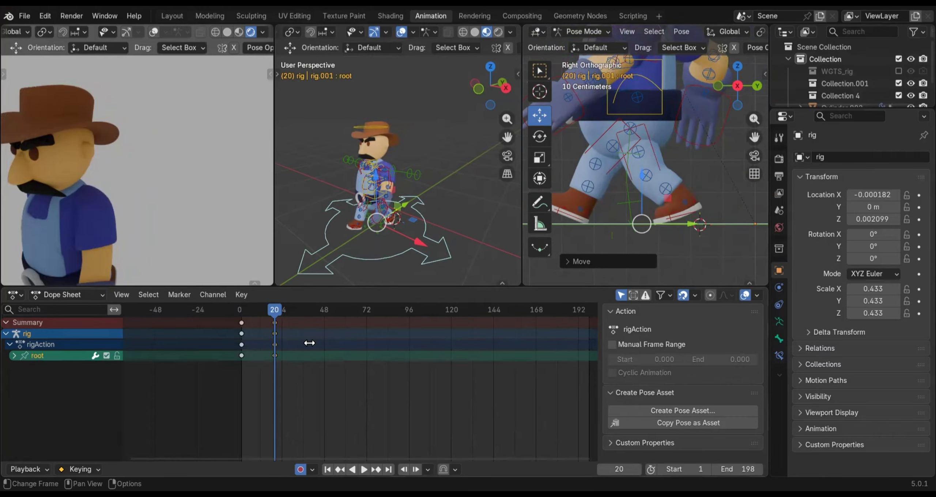
pyautogui.moveTo(274, 310); pyautogui.dragTo(242, 315)
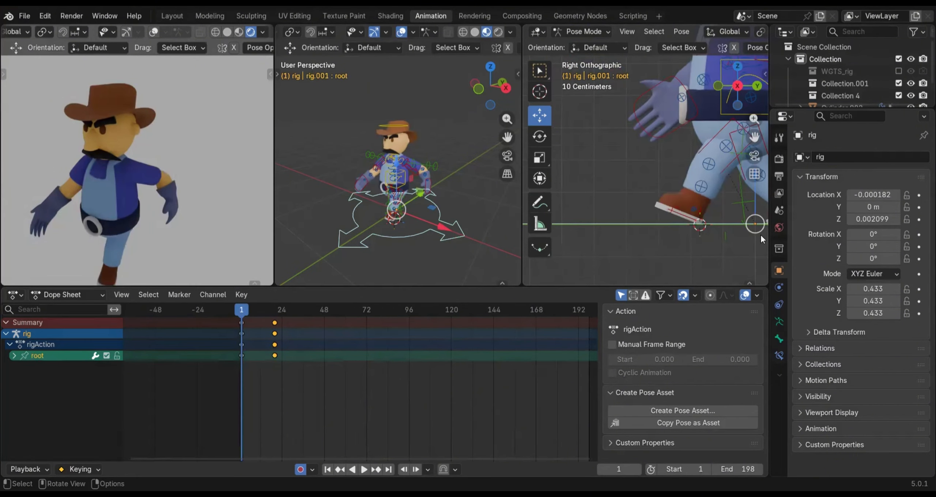
pyautogui.keyDown('shift'); pyautogui.moveTo(696, 220); pyautogui.dragTo(610, 243, button='middle'); pyautogui.keyUp('shift')
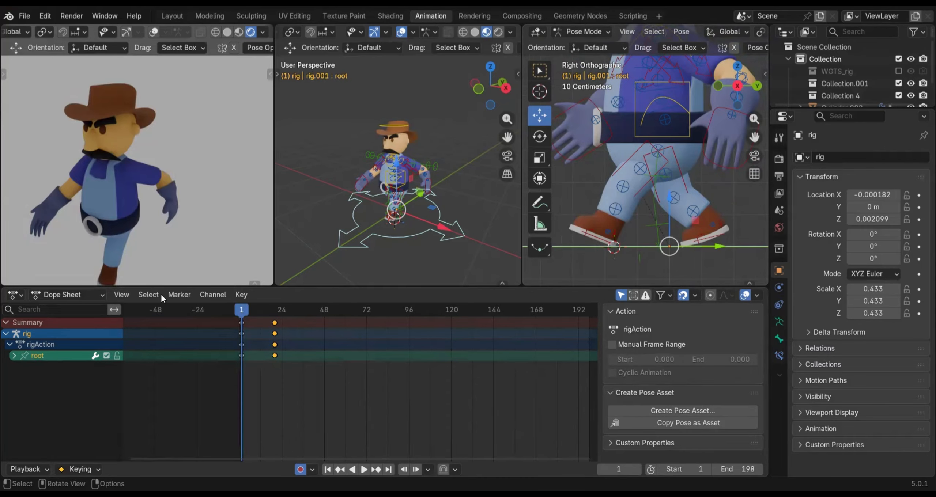
pyautogui.press('space')
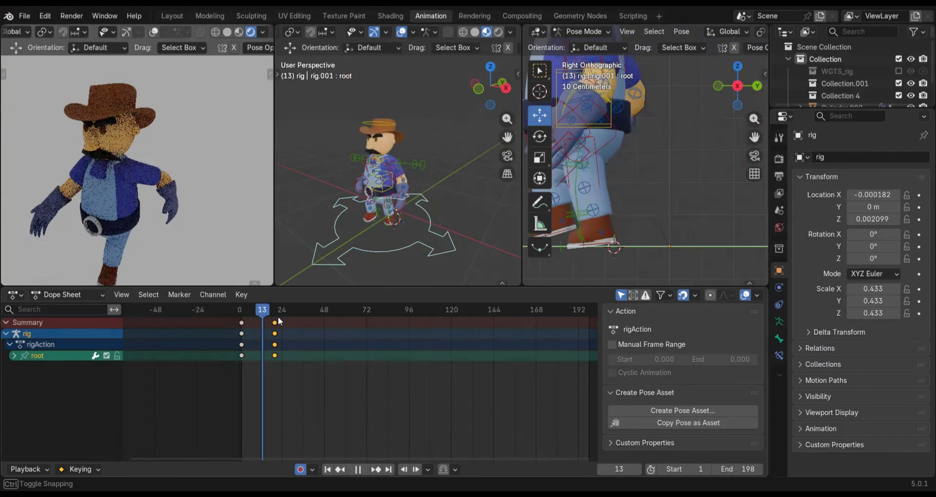
# Stop the playback at frame 20 and select the right foot's IK control in the right orthographic view
pyautogui.press('space')
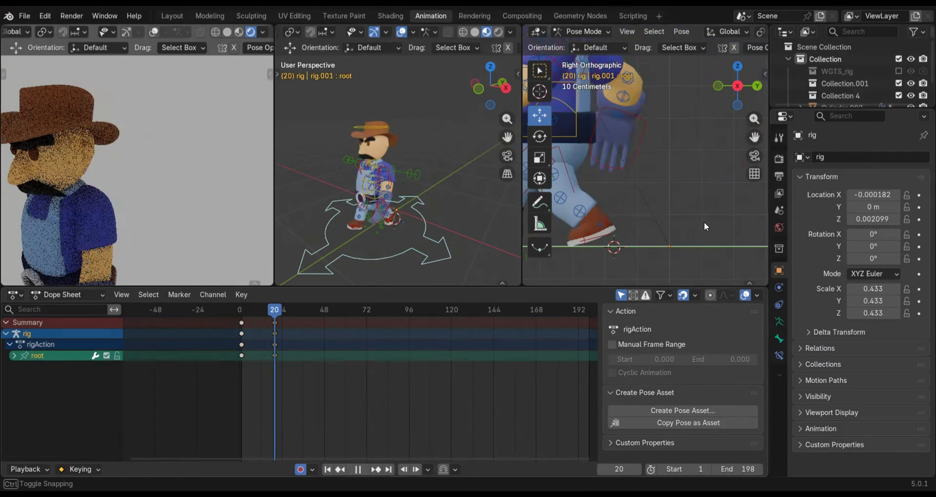
pyautogui.keyDown('shift'); pyautogui.moveTo(595, 205); pyautogui.dragTo(693, 217, button='middle'); pyautogui.keyUp('shift')
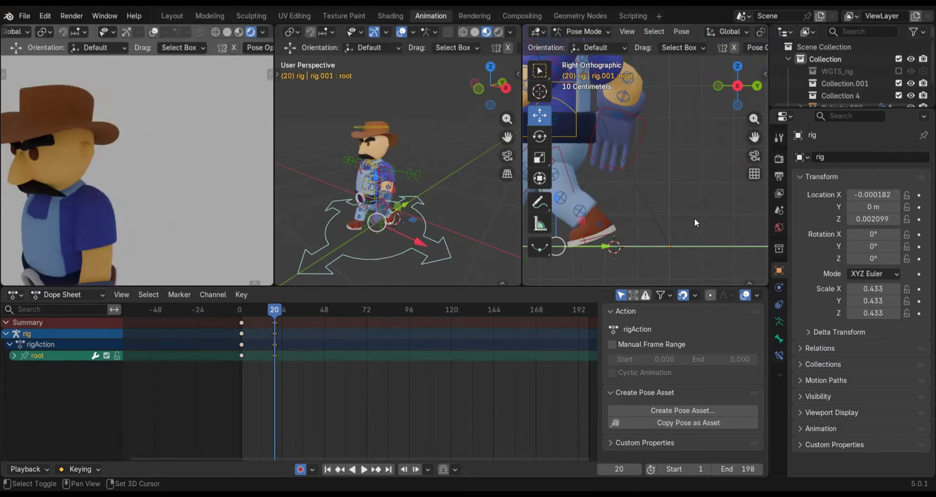
pyautogui.keyDown('shift'); pyautogui.moveTo(612, 249); pyautogui.dragTo(642, 249, button='middle'); pyautogui.keyUp('shift')
pyautogui.click(607, 250)
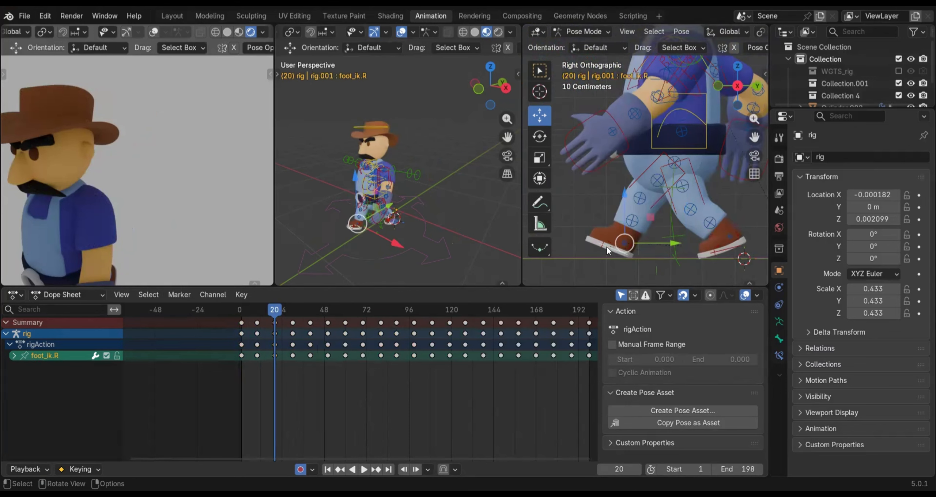
pyautogui.scroll(3, 610, 248)
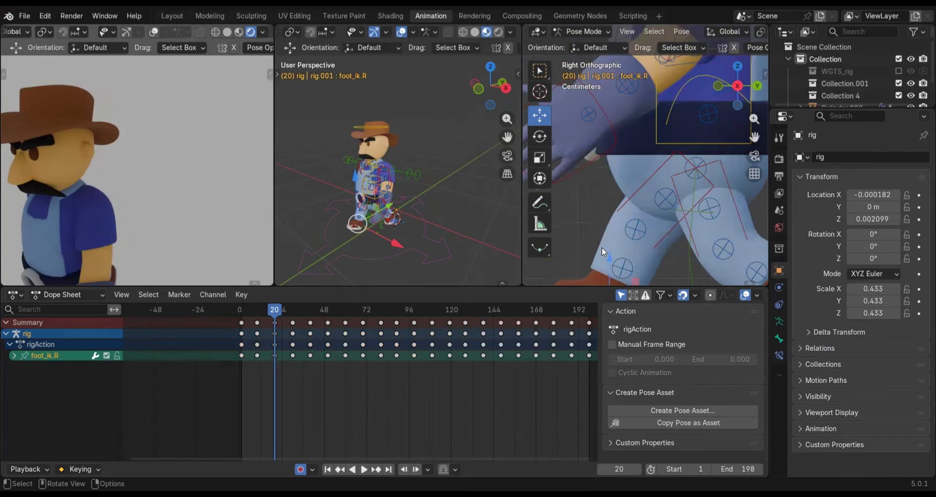
pyautogui.moveTo(602, 248); pyautogui.dragTo(618, 236, button='middle')
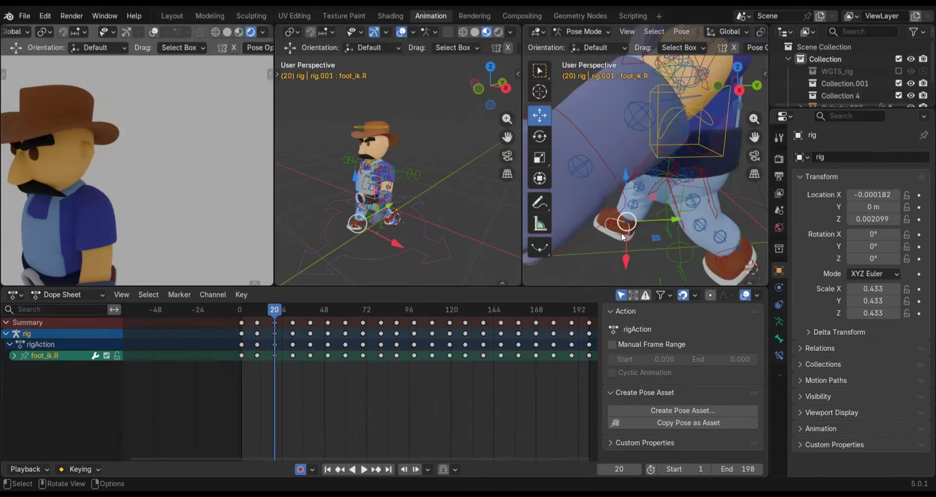
pyautogui.press('KP_3')
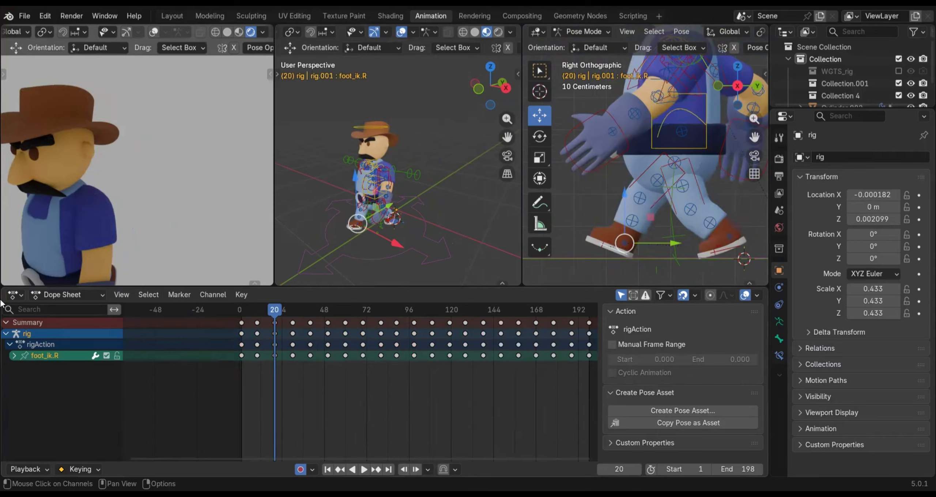
# Change the Dope Sheet area to the Graph Editor and show only the right foot IK control's Y Location curve
pyautogui.click(14, 296)
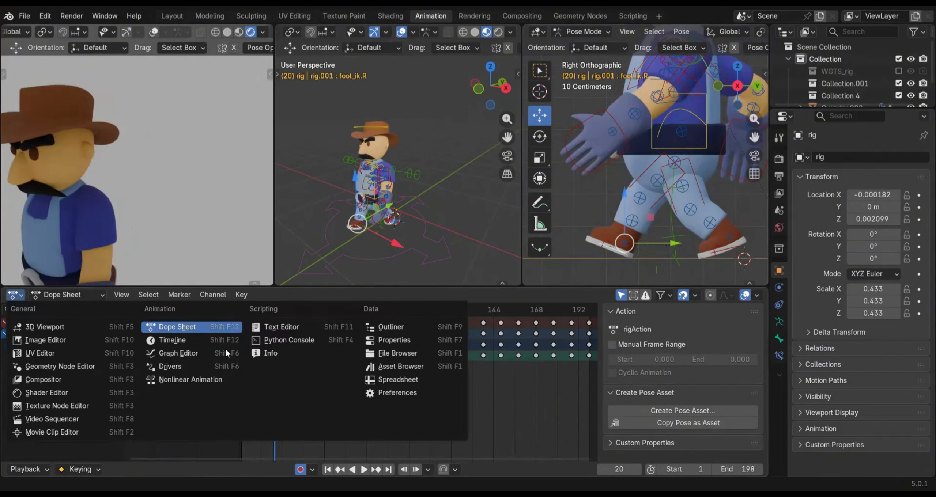
pyautogui.click(189, 352)
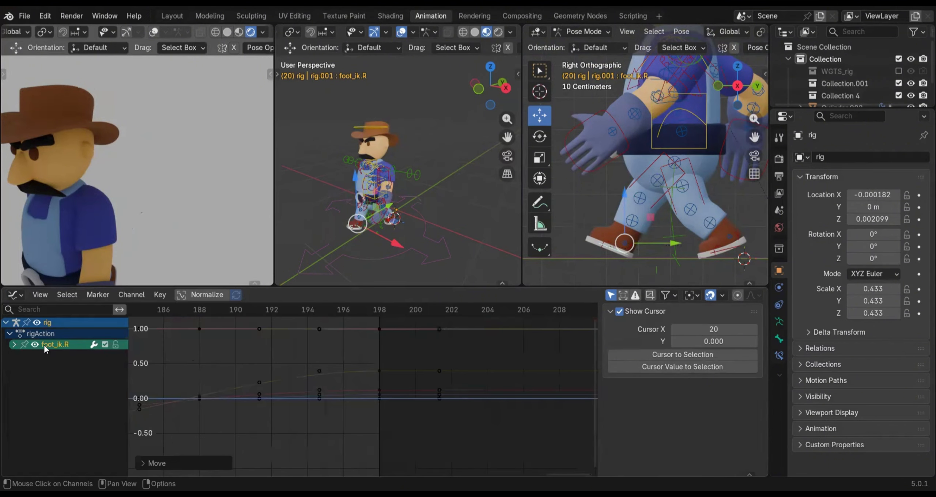
pyautogui.click(14, 345)
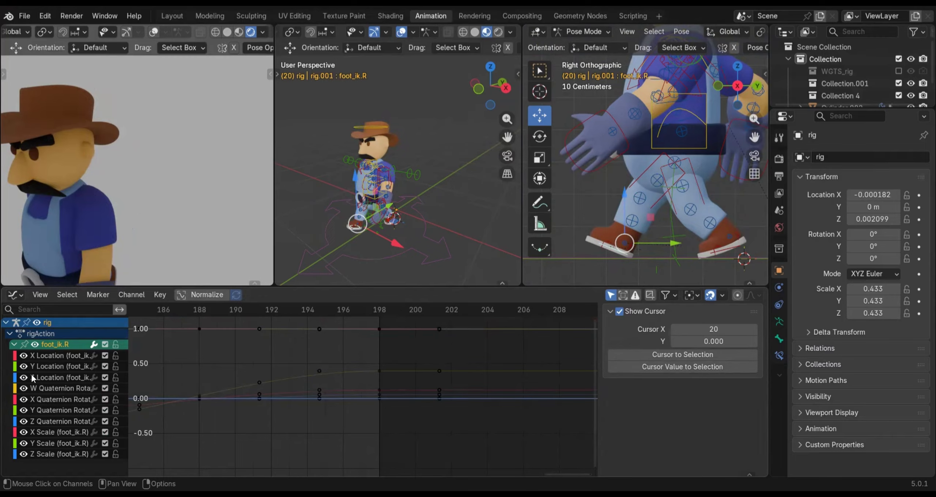
pyautogui.click(54, 365)
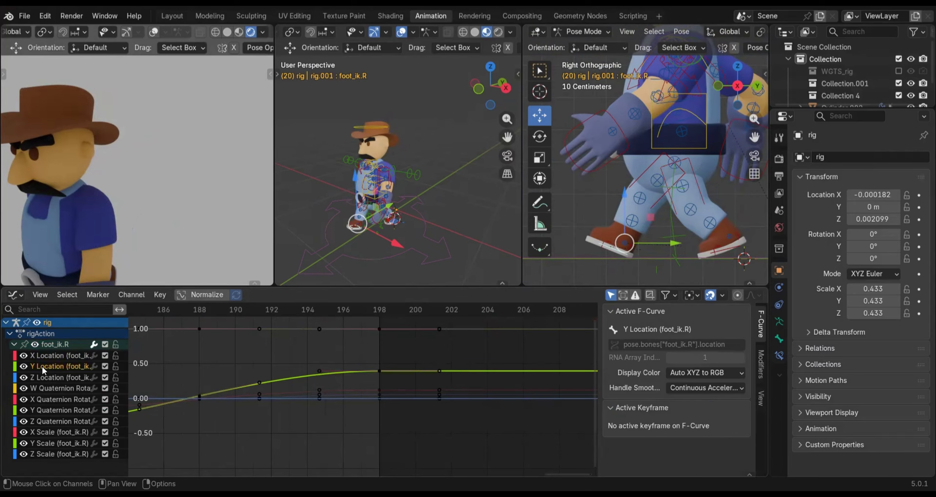
pyautogui.click(35, 344)
pyautogui.click(23, 366)
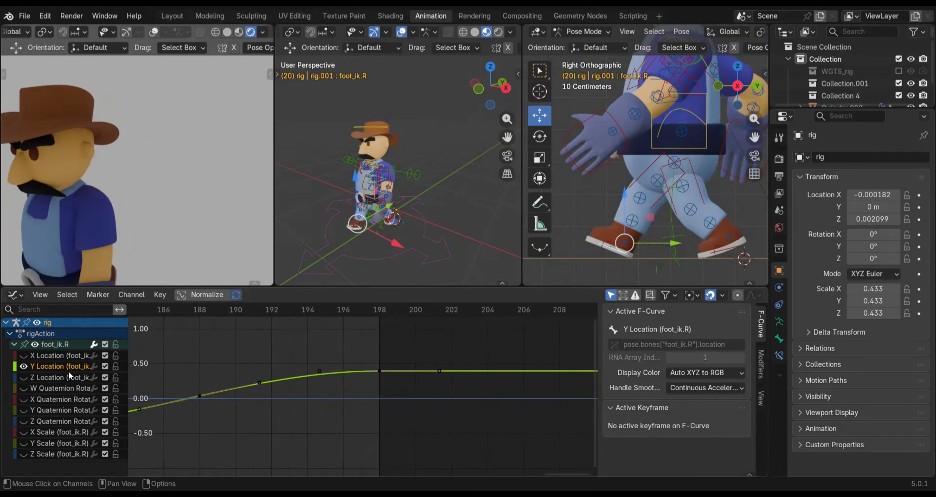
# Select all peak and trough keyframes from frame 1 to 198 on the right foot's Y Location curve and set their handle type to Vector
pyautogui.moveTo(220, 402); pyautogui.dragTo(494, 404, button='middle')
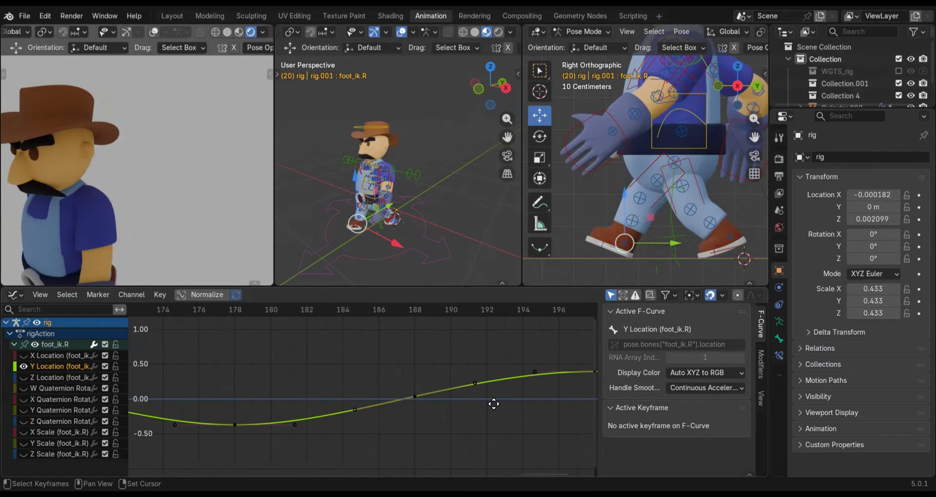
pyautogui.moveTo(226, 383); pyautogui.dragTo(594, 390, button='middle')
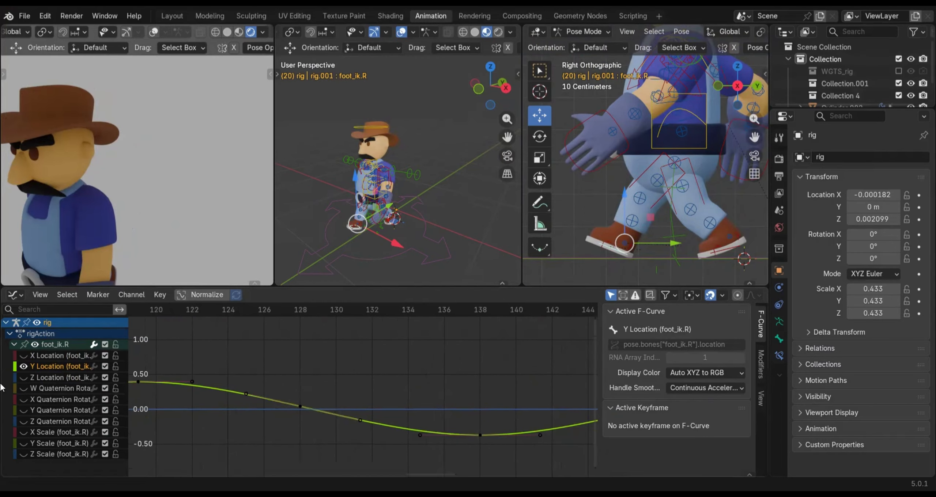
pyautogui.moveTo(249, 377); pyautogui.dragTo(533, 390, button='middle')
pyautogui.moveTo(304, 399); pyautogui.dragTo(479, 406, button='middle')
pyautogui.moveTo(262, 405); pyautogui.dragTo(548, 397, button='middle')
pyautogui.moveTo(294, 374); pyautogui.dragTo(512, 392, button='middle')
pyautogui.moveTo(250, 398); pyautogui.dragTo(460, 400, button='middle')
pyautogui.moveTo(156, 387); pyautogui.dragTo(236, 409, button='middle')
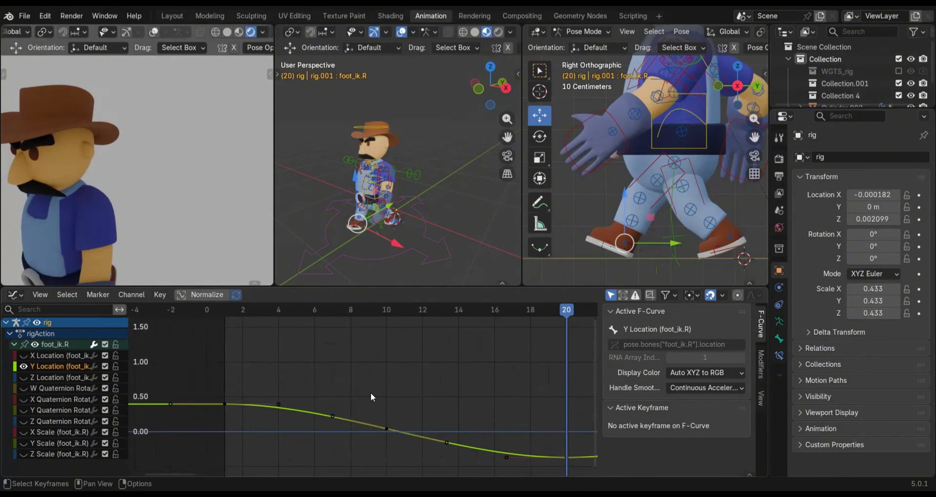
pyautogui.click(225, 404)
pyautogui.moveTo(567, 461); pyautogui.dragTo(431, 443, button='middle')
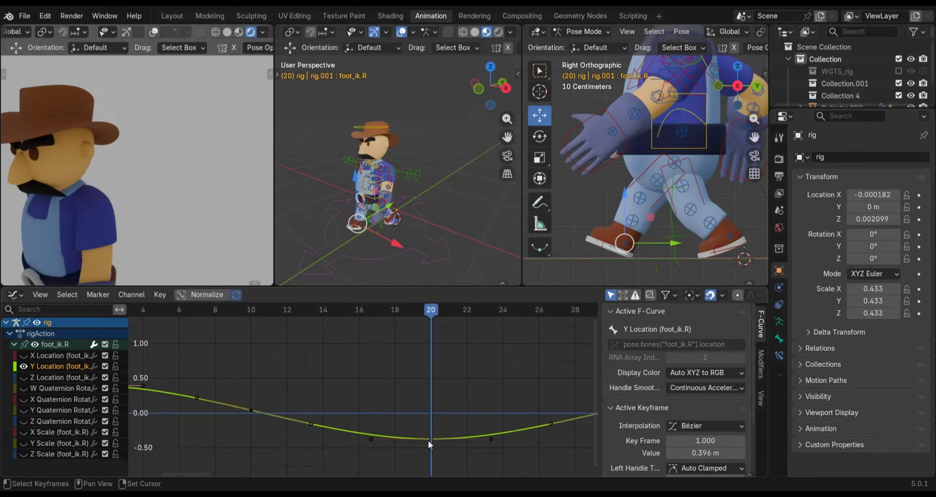
pyautogui.click(430, 439)
pyautogui.moveTo(513, 397); pyautogui.dragTo(249, 396, button='middle')
pyautogui.moveTo(442, 396); pyautogui.dragTo(344, 398, button='middle')
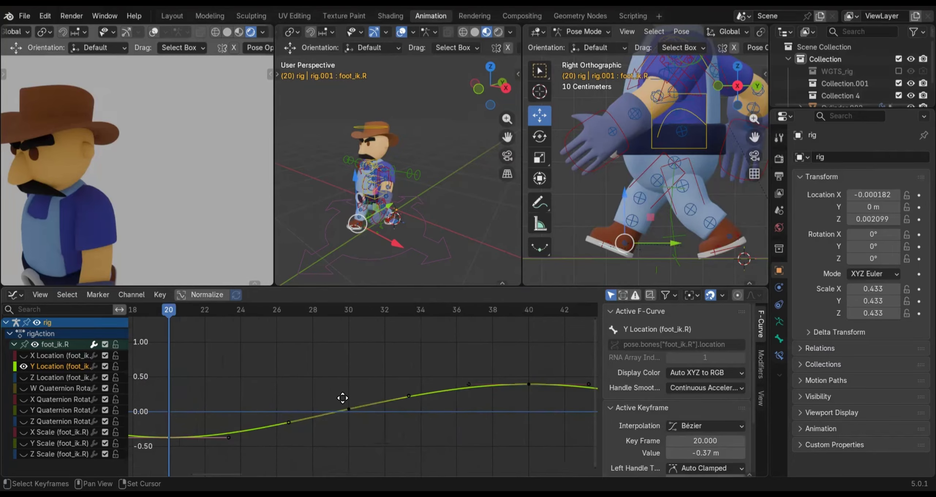
pyautogui.click(432, 386)
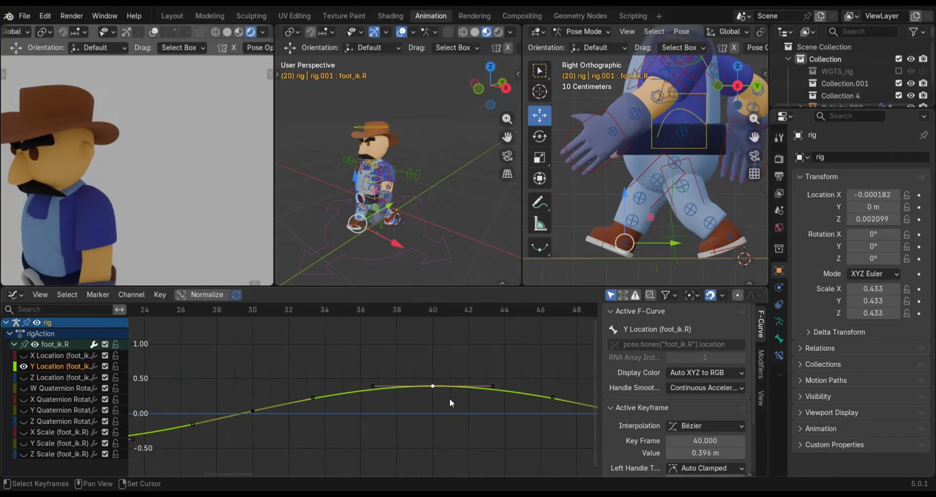
pyautogui.hscroll(5, 440, 413)
pyautogui.click(445, 430)
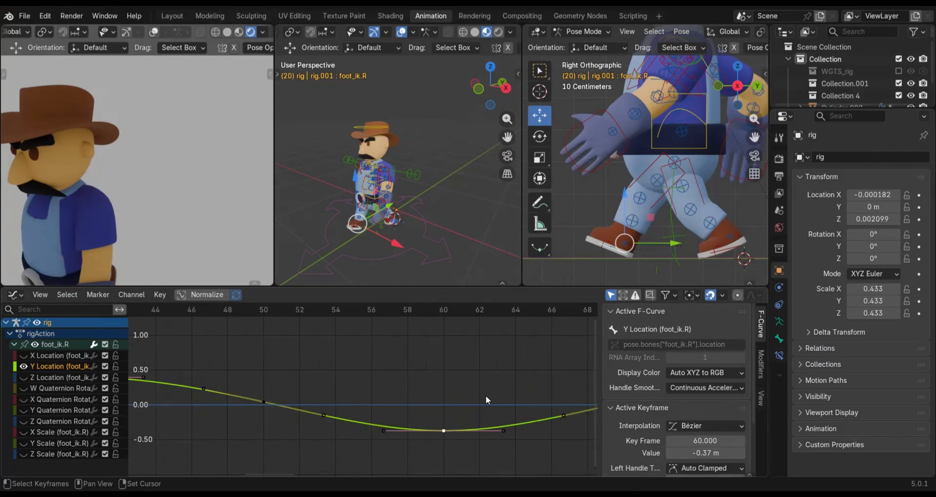
pyautogui.hscroll(6, 288, 390)
pyautogui.click(357, 390)
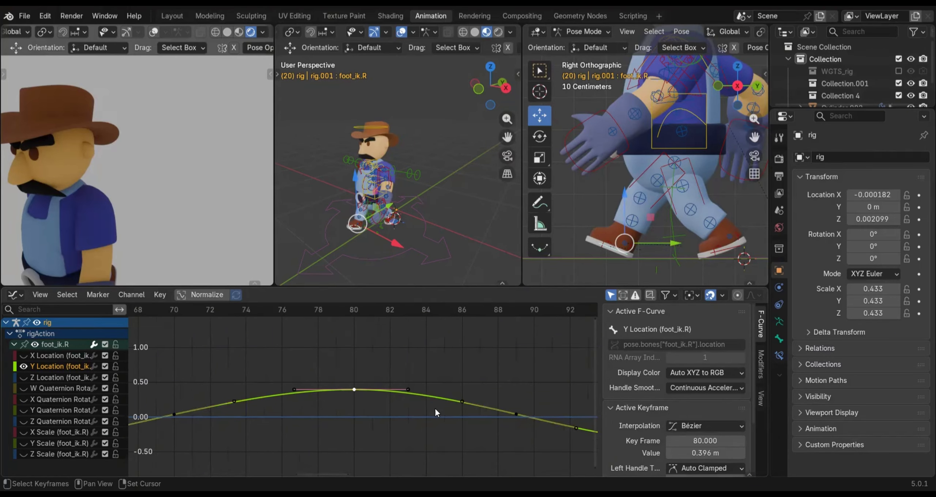
pyautogui.hscroll(3, 366, 392)
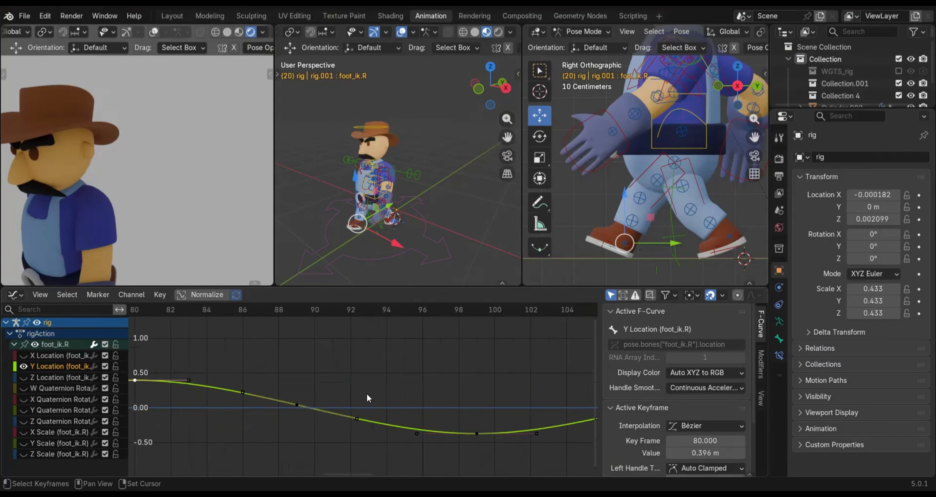
pyautogui.click(476, 434)
pyautogui.hscroll(3, 522, 392)
pyautogui.hscroll(3, 397, 420)
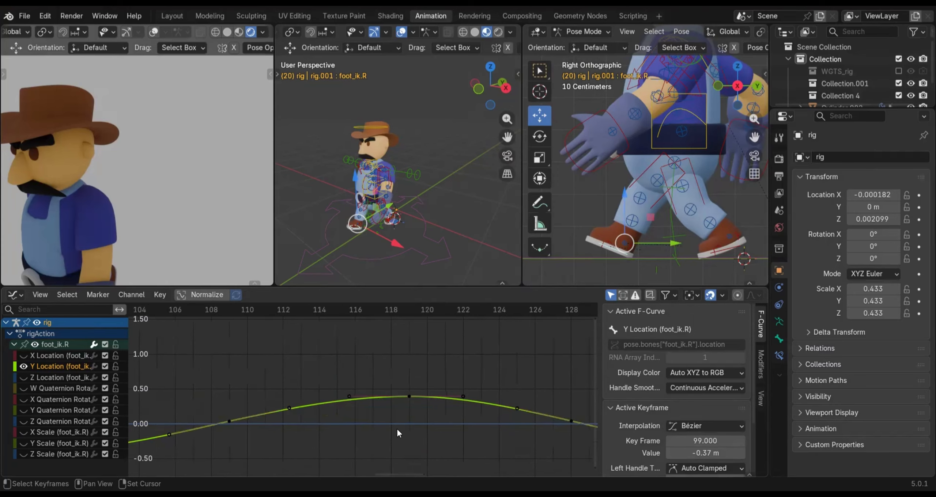
pyautogui.click(409, 396)
pyautogui.hscroll(2, 307, 387)
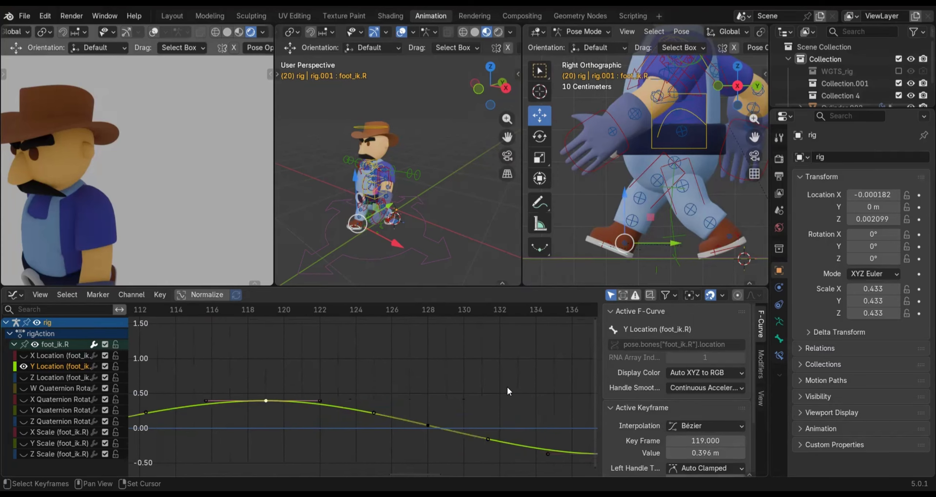
pyautogui.moveTo(379, 421); pyautogui.dragTo(163, 390, button='middle')
pyautogui.click(392, 422)
pyautogui.moveTo(362, 344); pyautogui.dragTo(478, 396, button='middle')
pyautogui.click(438, 393)
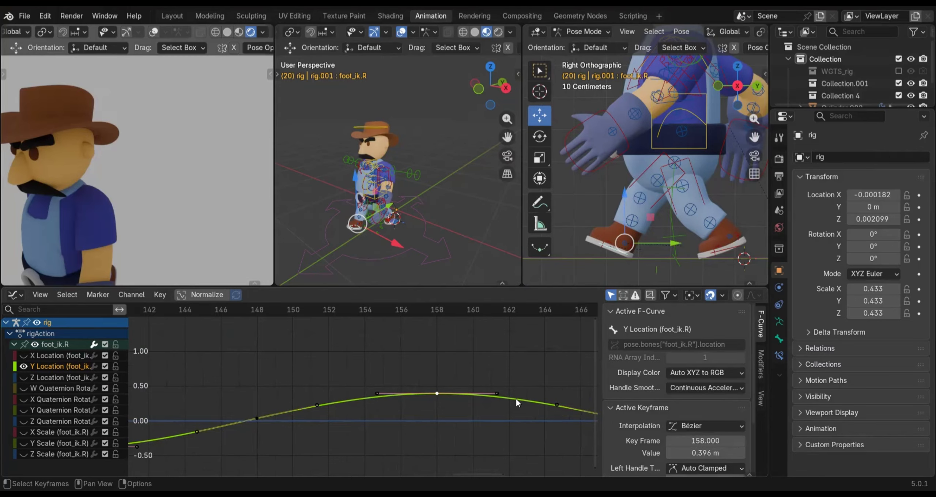
pyautogui.moveTo(495, 394); pyautogui.dragTo(339, 372, button='middle')
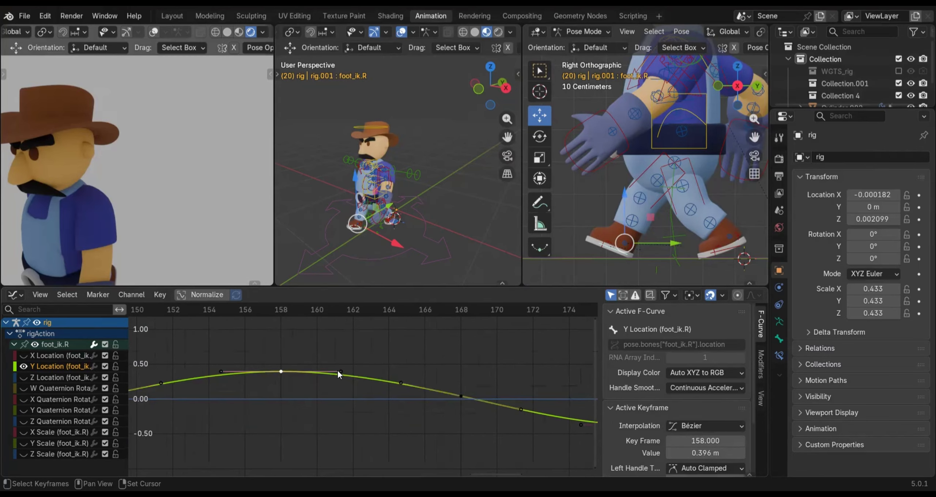
pyautogui.moveTo(409, 379); pyautogui.dragTo(203, 353, button='middle')
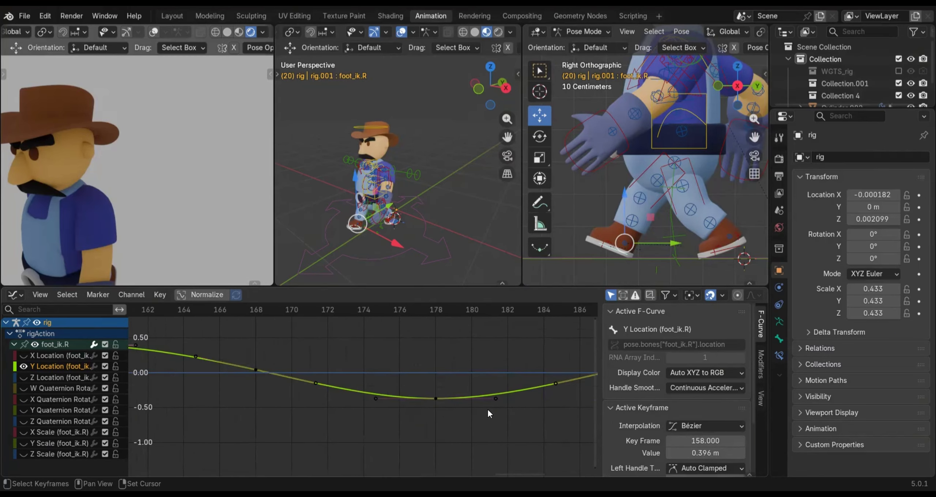
pyautogui.click(436, 398)
pyautogui.moveTo(523, 353); pyautogui.dragTo(301, 381, button='middle')
pyautogui.hscroll(5, 433, 392)
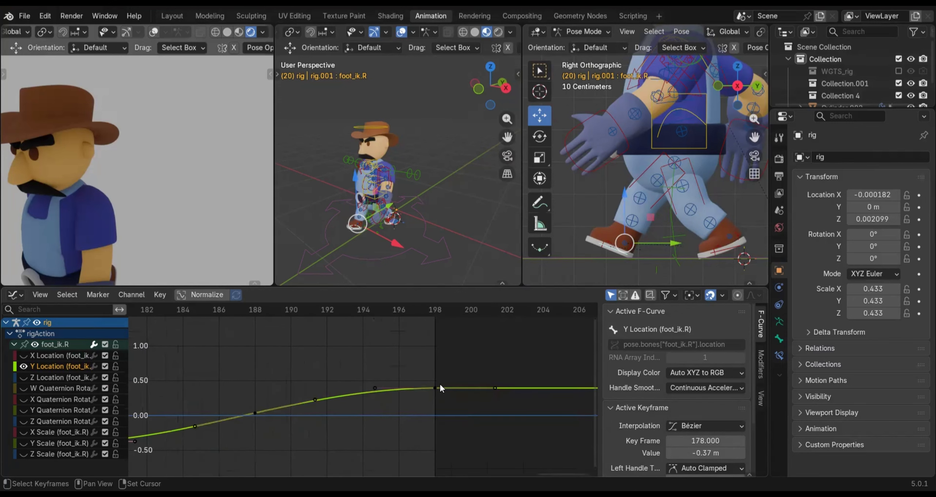
pyautogui.click(434, 387)
pyautogui.press('v')
pyautogui.click(389, 360)
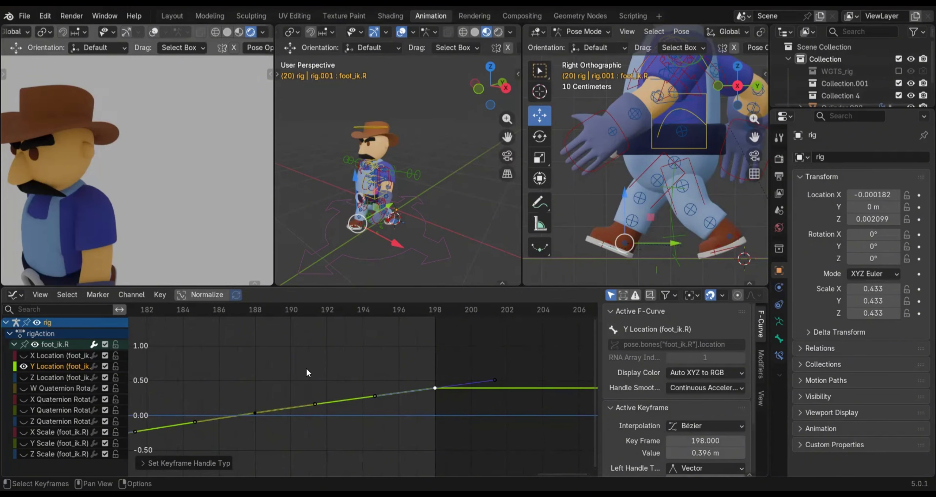
# Select the rig's root control and show only its Y Location curve in the Graph Editor
pyautogui.click(384, 257)
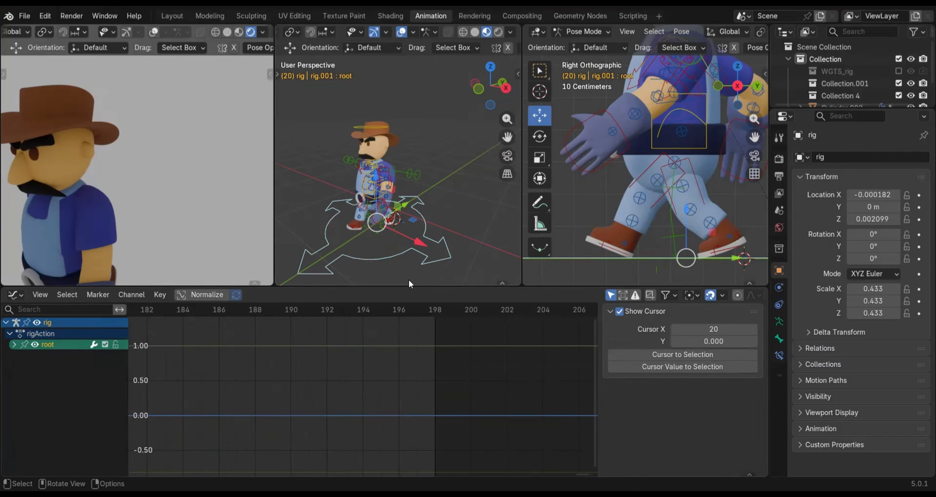
pyautogui.click(14, 345)
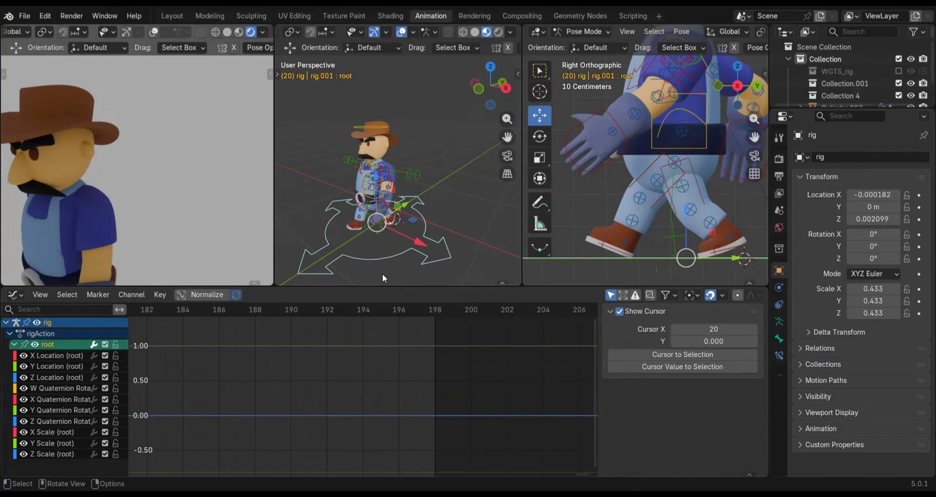
pyautogui.click(35, 345)
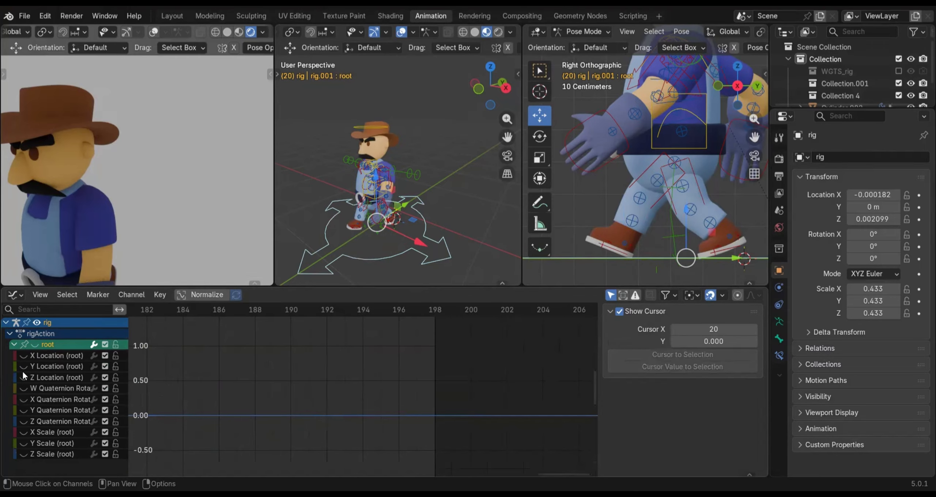
pyautogui.click(23, 366)
pyautogui.click(48, 366)
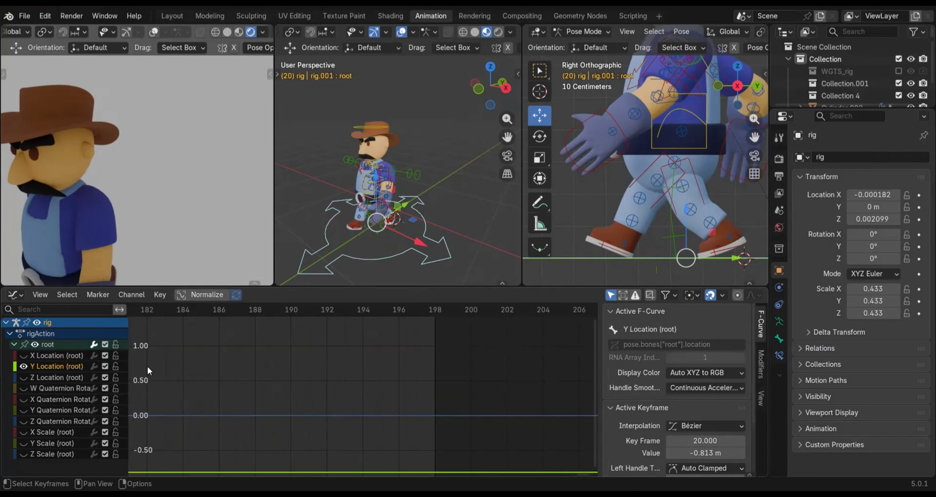
# Set the root Y Location keyframes at frames 1 and 20 to Vector handles and the curve's extrapolation to Linear
pyautogui.scroll(-1, 270, 430)
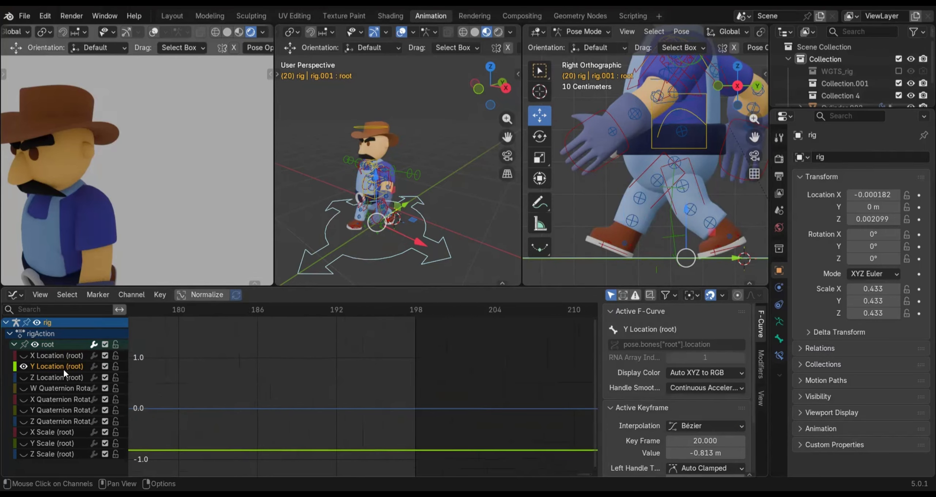
pyautogui.scroll(-1, 270, 430)
pyautogui.hscroll(-10, 282, 439)
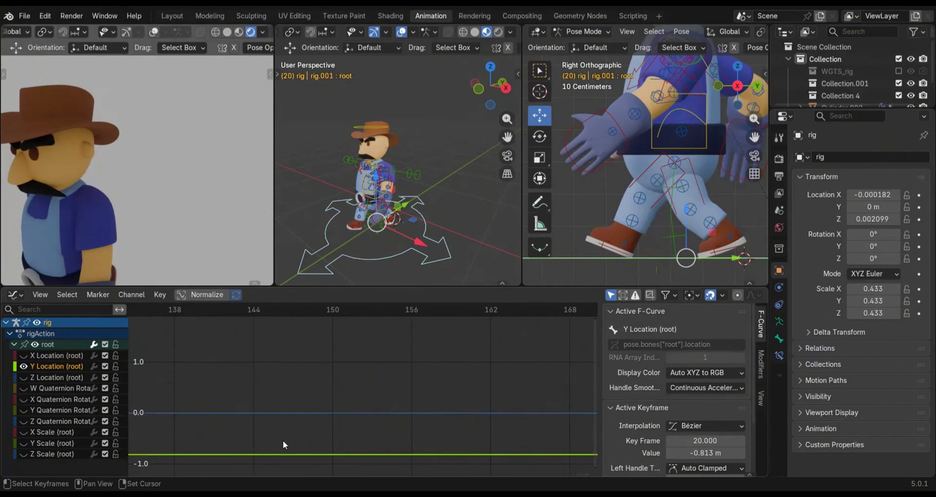
pyautogui.keyDown('ctrl'); pyautogui.hscroll(-20, 212, 364); pyautogui.keyUp('ctrl')
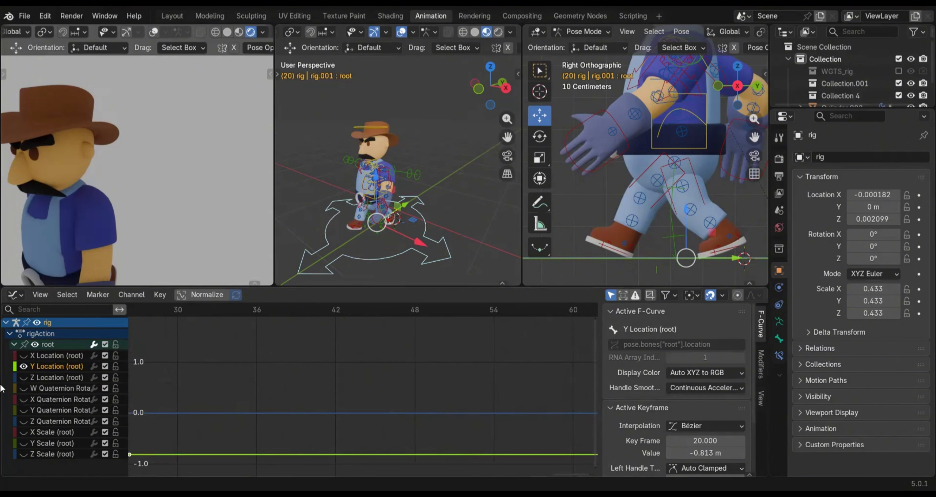
pyautogui.moveTo(234, 389); pyautogui.dragTo(498, 398, button='middle')
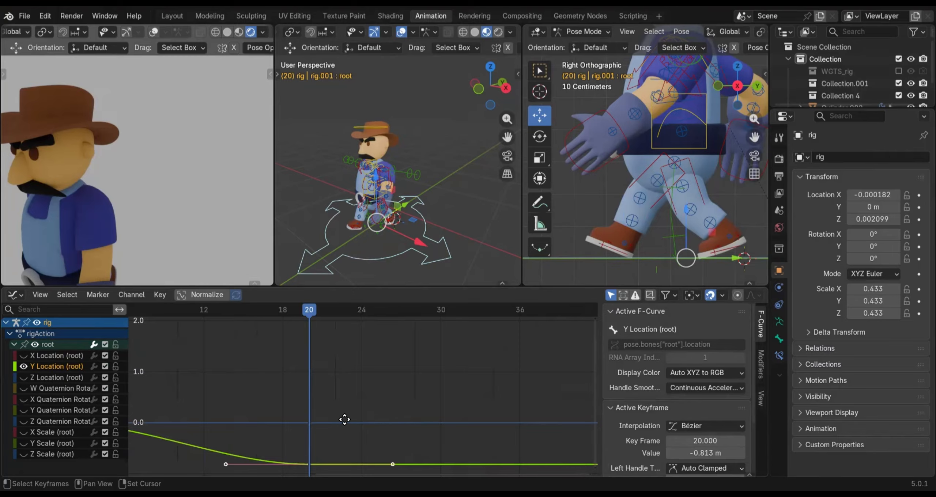
pyautogui.moveTo(344, 420); pyautogui.dragTo(303, 411, button='middle')
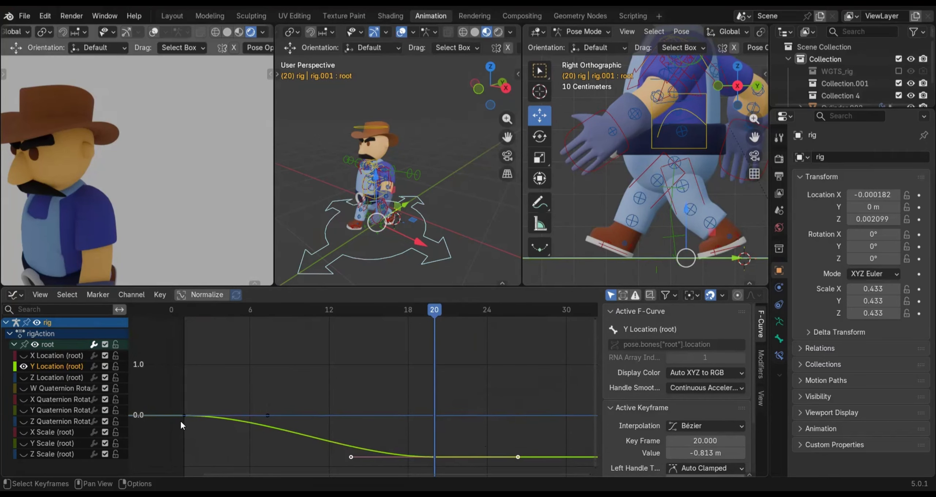
pyautogui.click(183, 415)
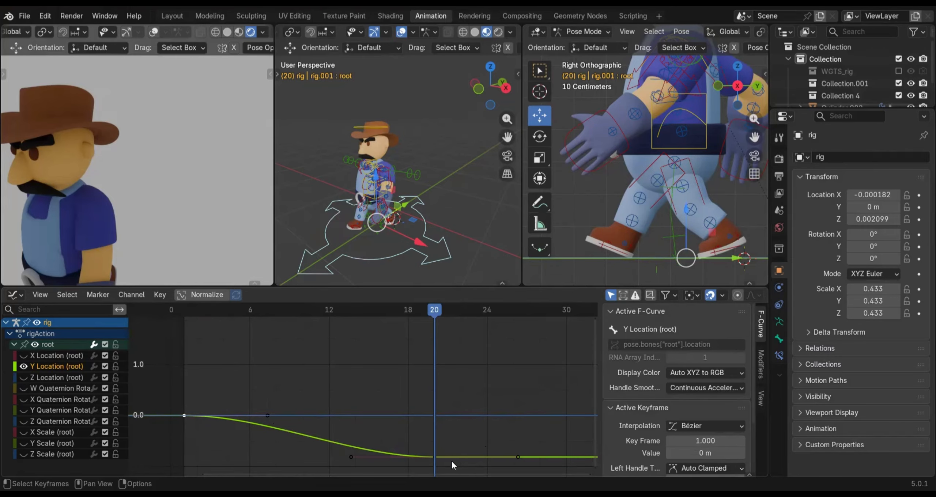
pyautogui.click(434, 456)
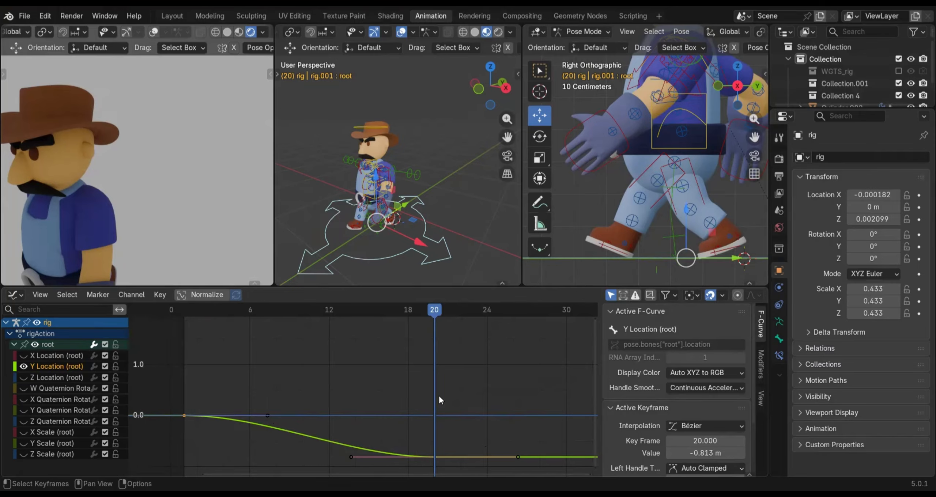
pyautogui.press('v')
pyautogui.click(438, 396)
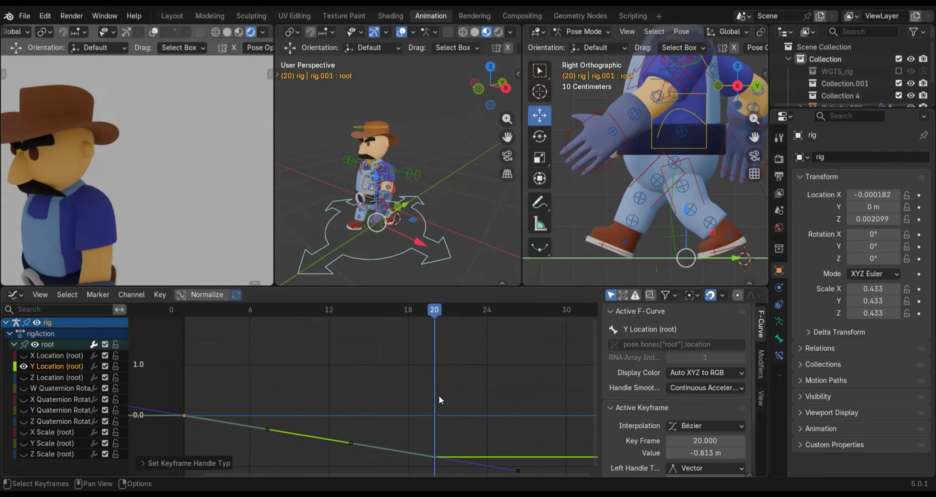
pyautogui.hotkey('shift', 'e')
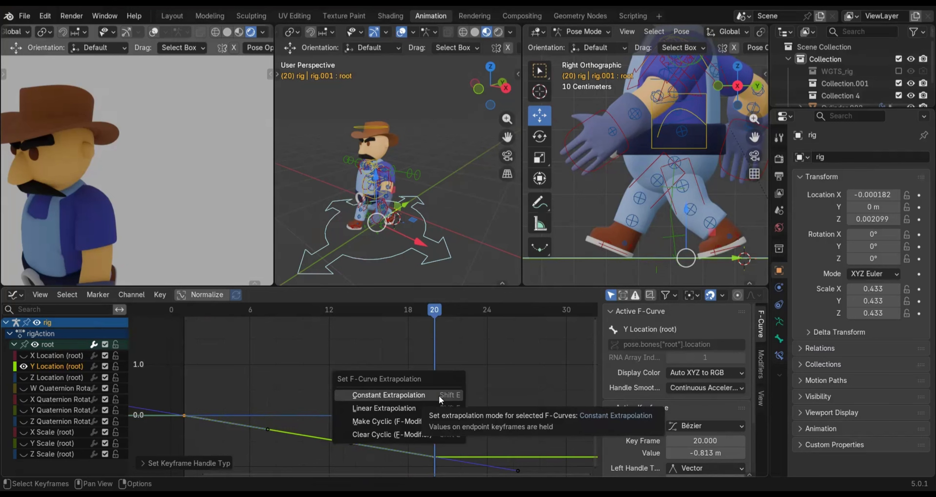
pyautogui.click(410, 412)
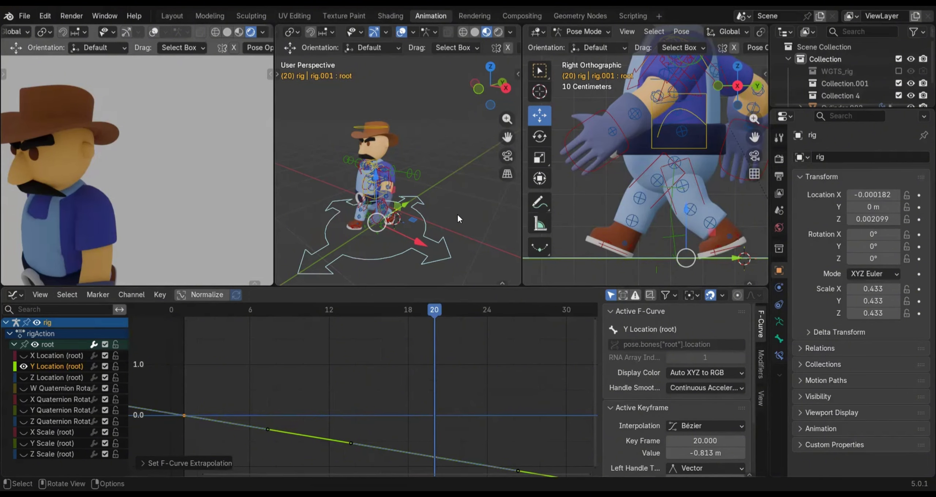
# Widen the perspective view around the character and change the Graph Editor area back to the Dope Sheet
pyautogui.scroll(-3, 410, 204)
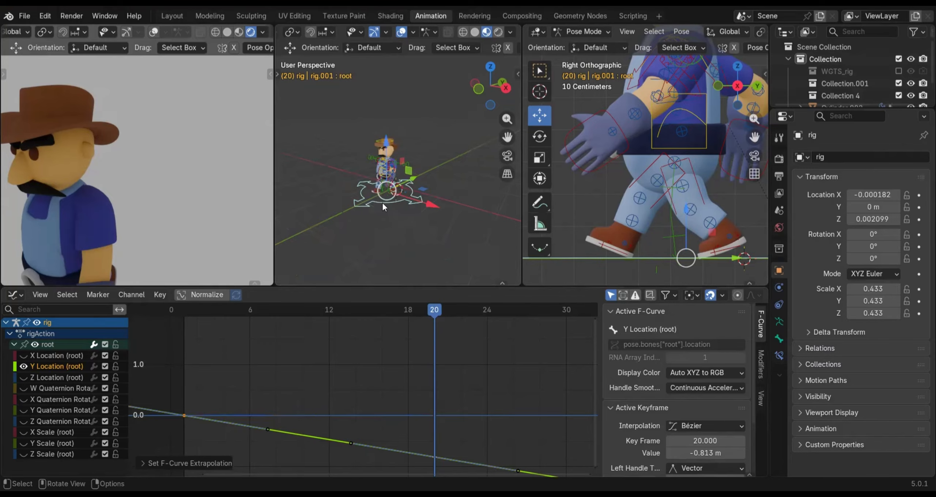
pyautogui.scroll(-2, 382, 204)
pyautogui.moveTo(445, 223); pyautogui.dragTo(381, 178, button='middle')
pyautogui.press('shift')
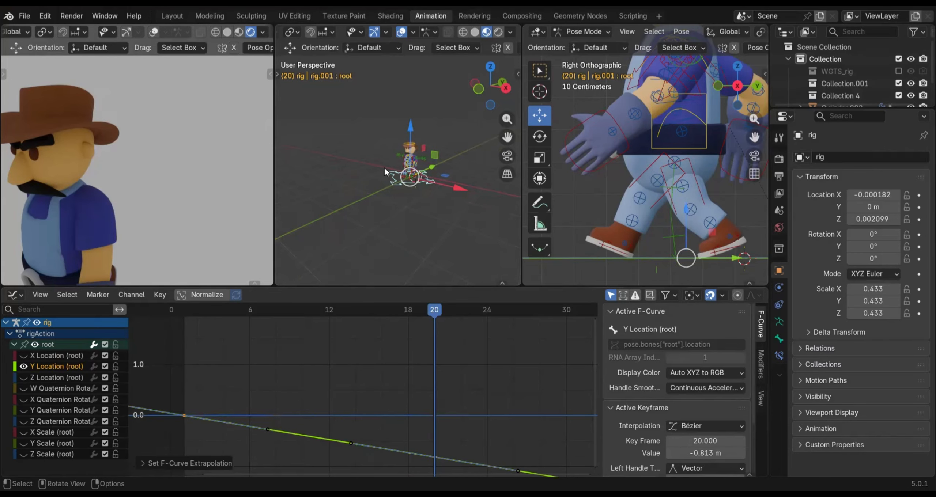
pyautogui.keyDown('shift'); pyautogui.moveTo(420, 198); pyautogui.dragTo(453, 223, button='middle'); pyautogui.keyUp('shift')
pyautogui.scroll(-1, 443, 221)
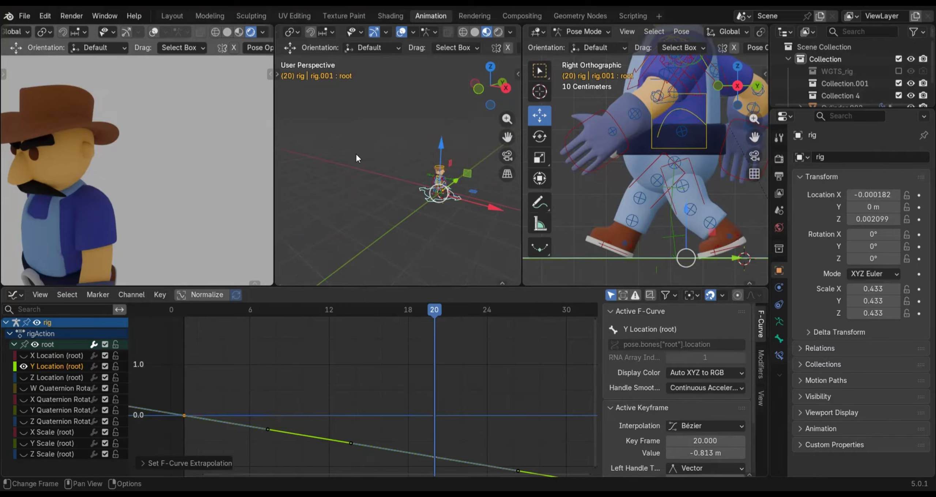
pyautogui.click(16, 294)
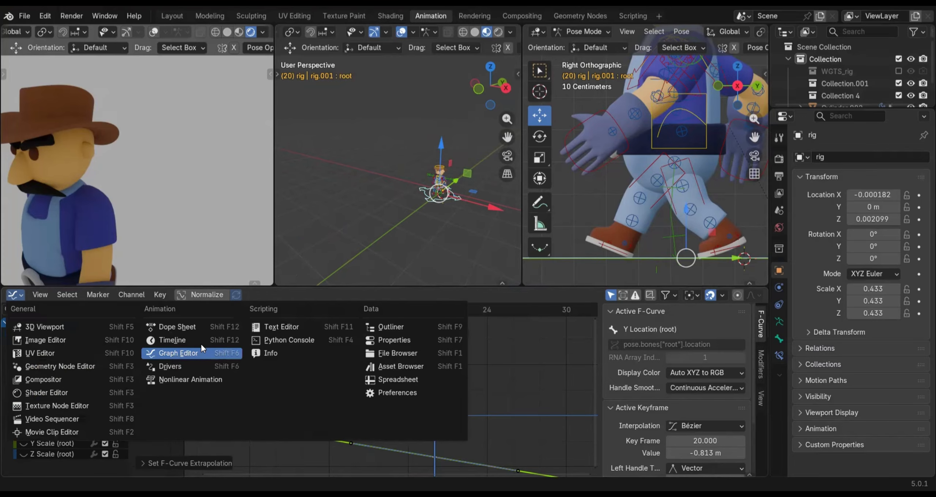
pyautogui.click(183, 328)
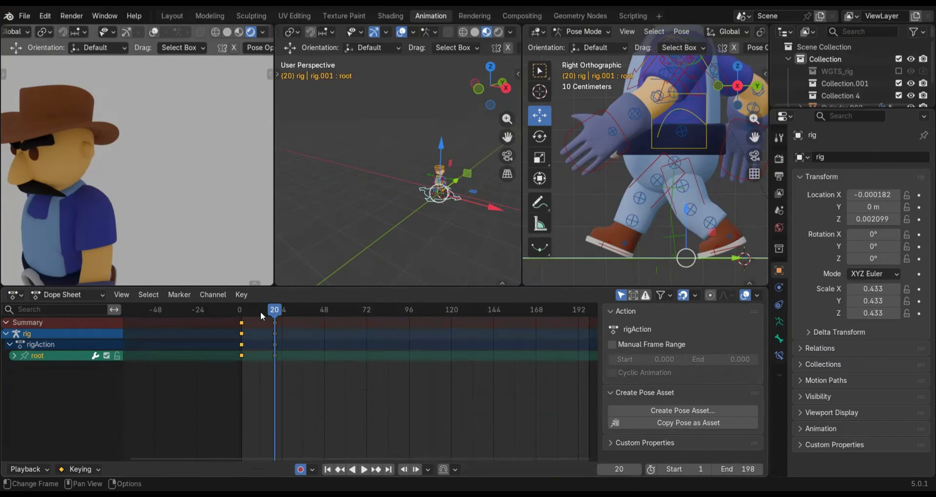
# Play the animation from frame 1 and check the character's forward walk in the perspective and rendered views
pyautogui.moveTo(242, 318); pyautogui.dragTo(240, 321)
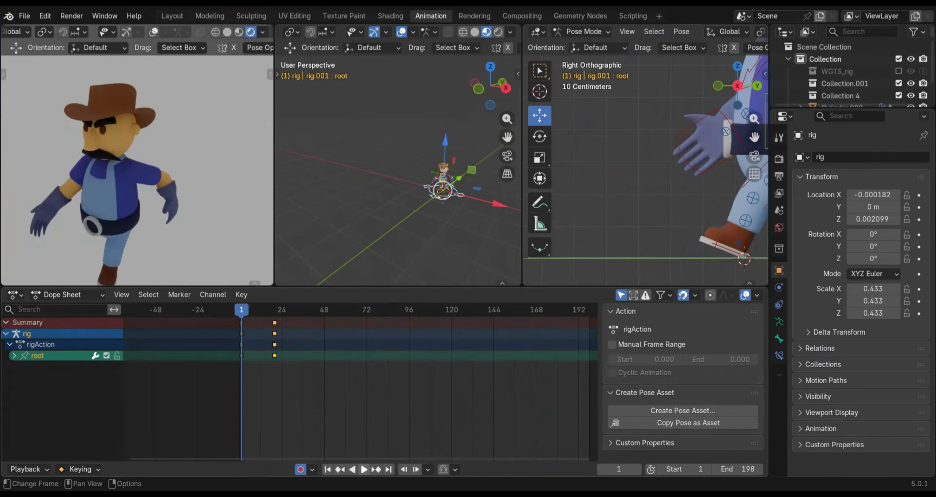
pyautogui.press('space')
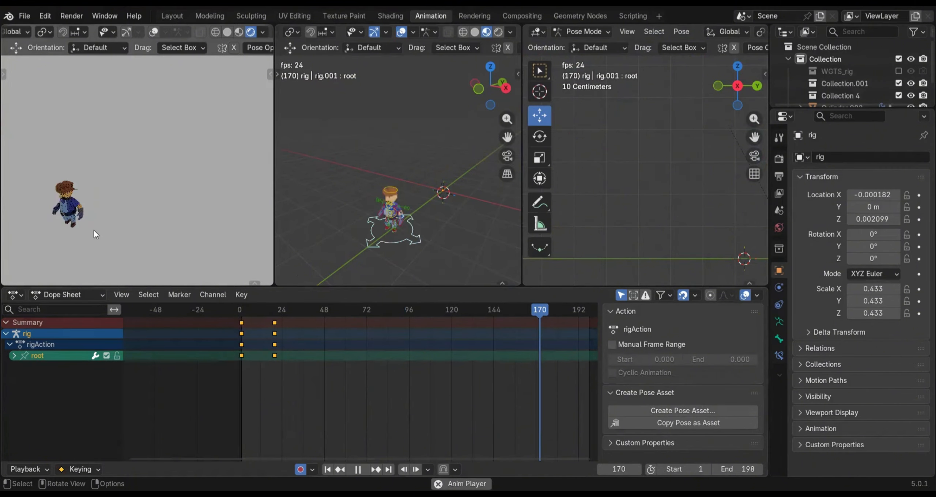
pyautogui.keyDown('shift'); pyautogui.moveTo(93, 231); pyautogui.dragTo(242, 149, button='middle'); pyautogui.keyUp('shift')
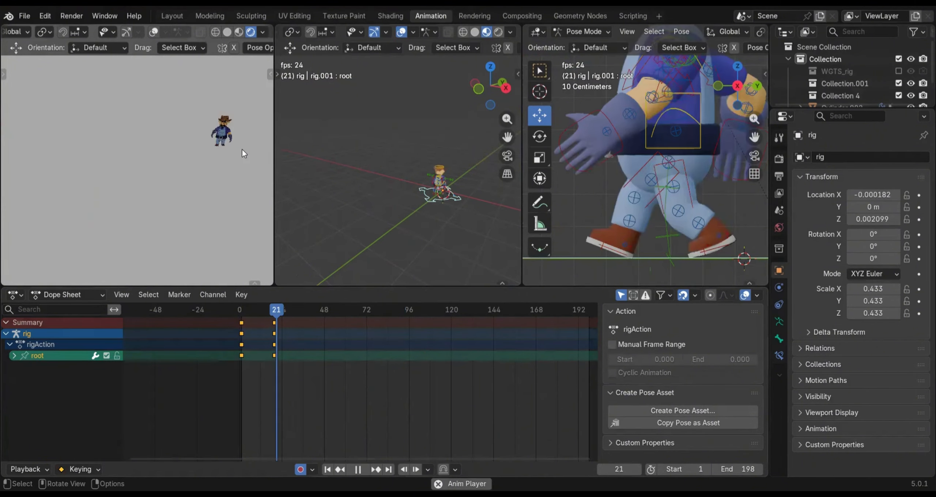